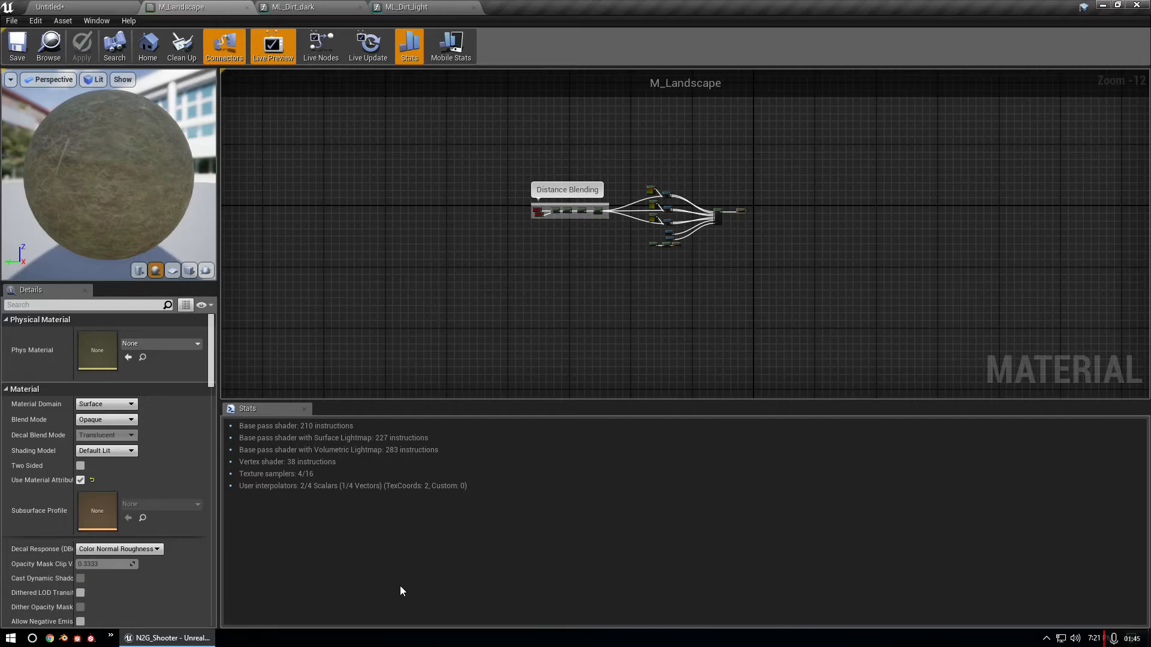
- Review the M_Landscape material graph, and close the ML_Dirt_light, ML_Dirt_dark and M_Landscape editors to return to the level
scroll(671, 236, up, 7)
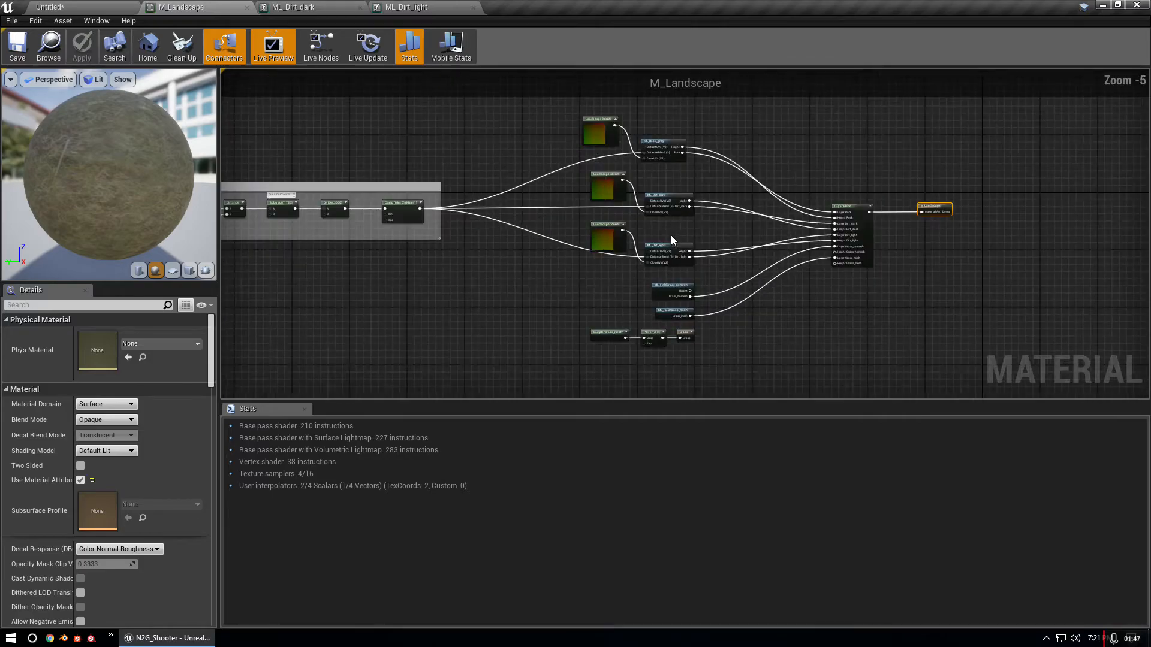
scroll(671, 235, down, 1)
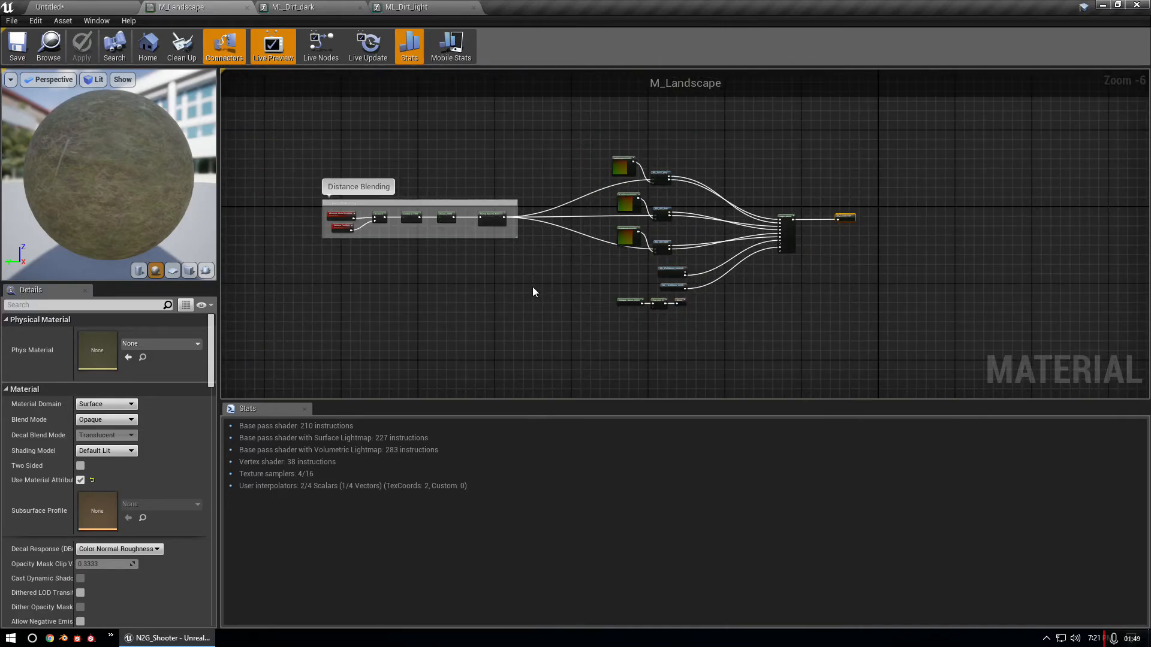
scroll(533, 288, down, 1)
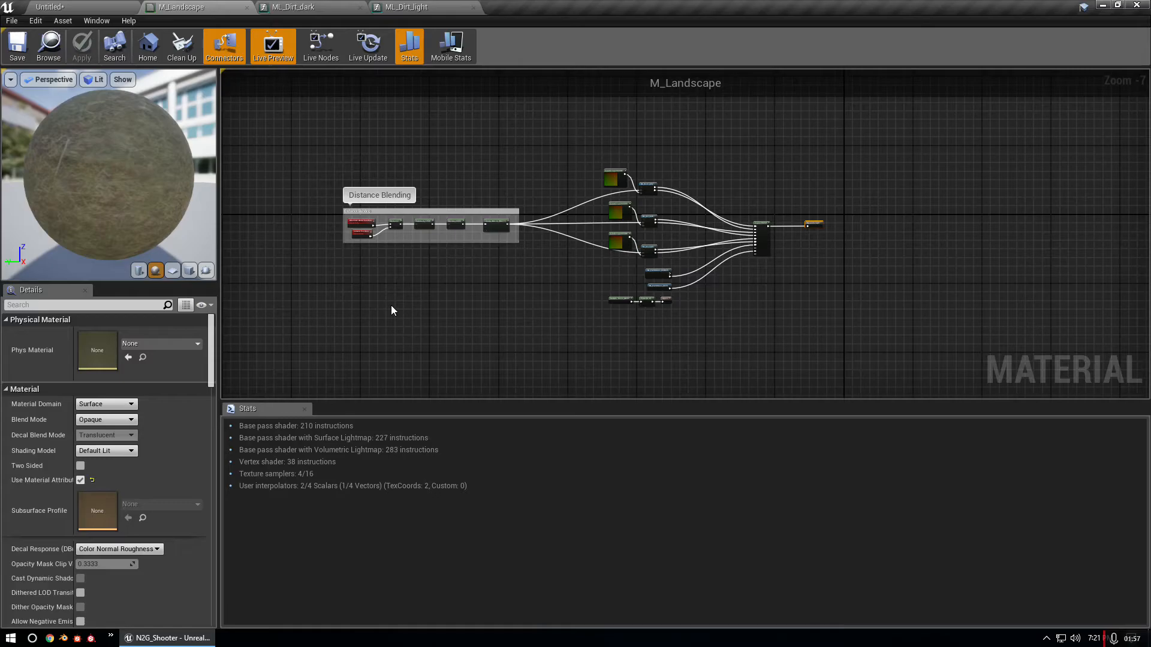
click(84, 7)
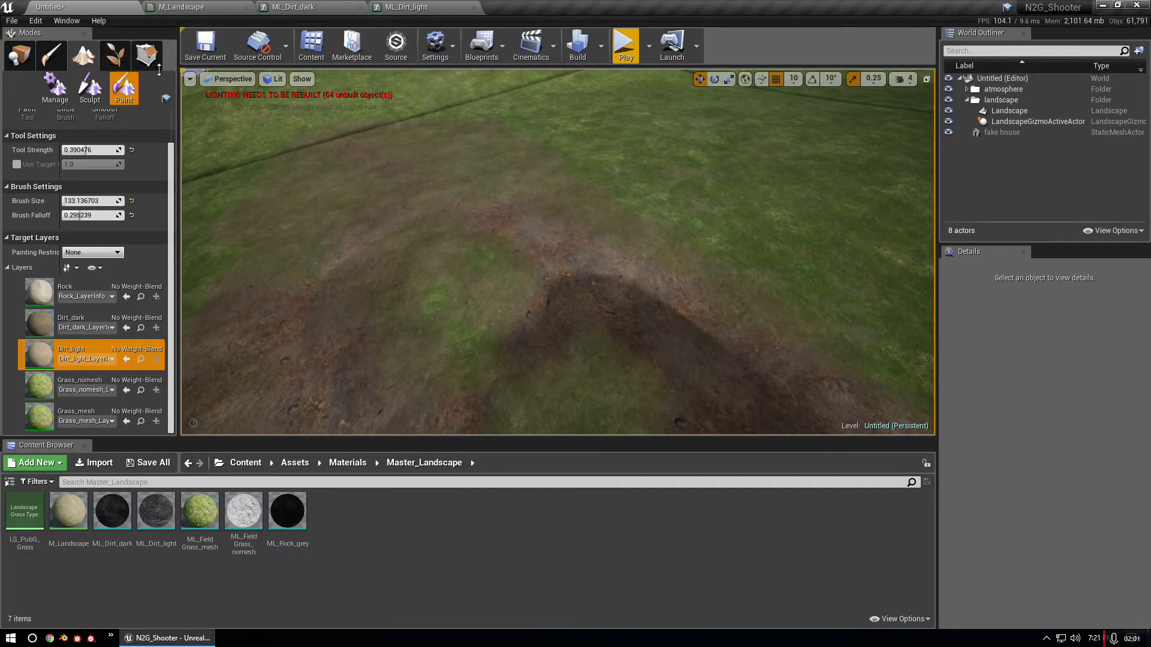
click(474, 7)
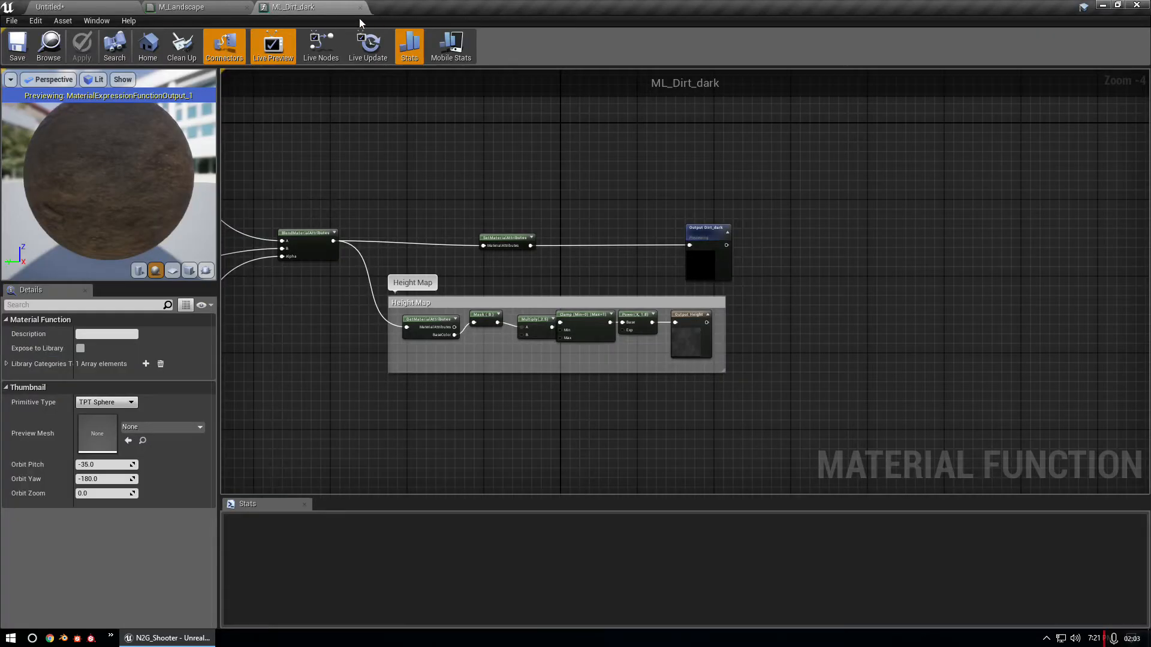
click(360, 8)
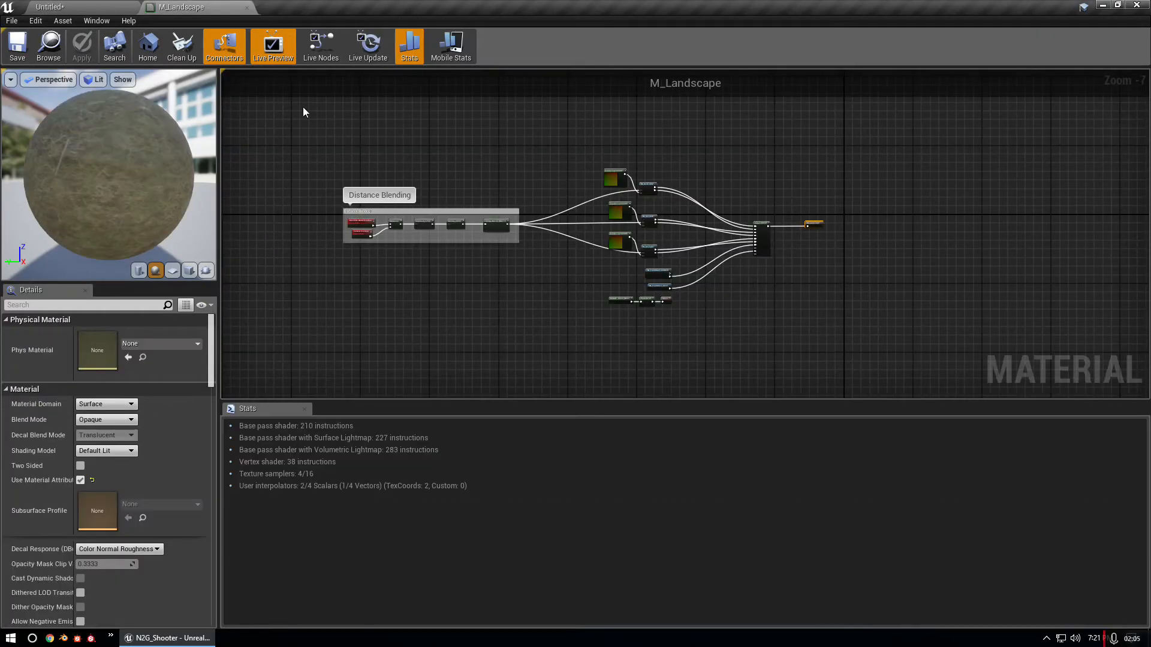
click(247, 8)
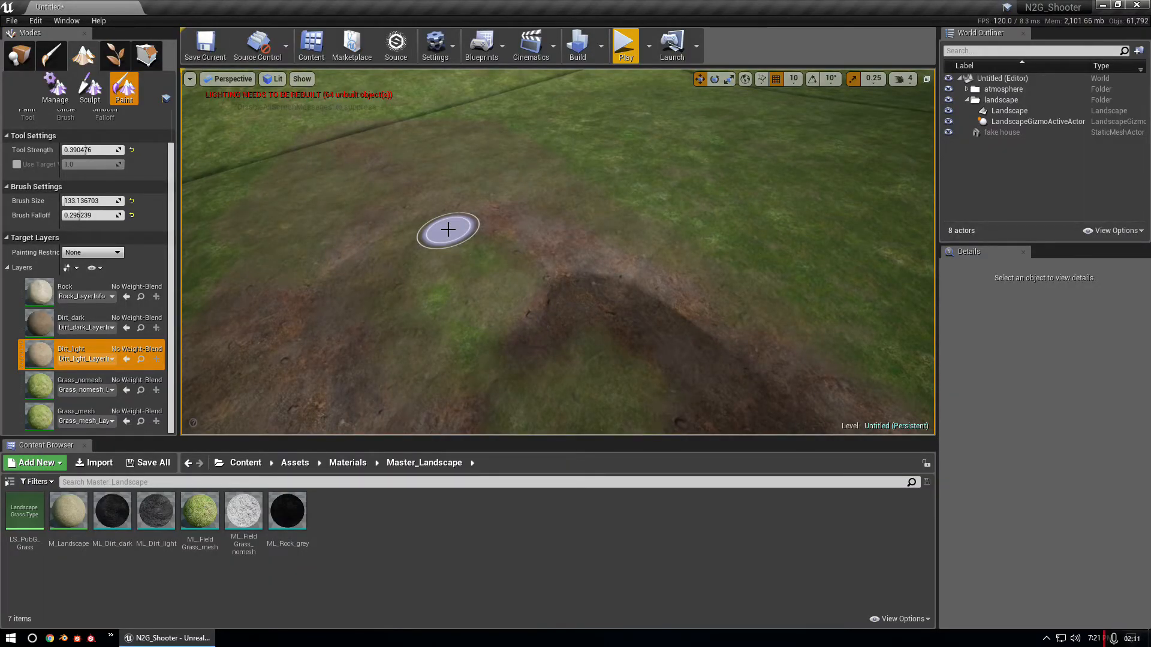
- Leave landscape painting for Place mode and delete the fake house and the Landscape actor from the untitled level
click(20, 56)
mouse_move(456, 240)
right_down()
mouse_move(441, 233)
mouse_move(468, 233)
mouse_move(539, 180)
mouse_move(611, 234)
mouse_move(659, 186)
mouse_move(732, 203)
mouse_move(803, 311)
mouse_move(839, 294)
mouse_move(815, 204)
mouse_move(779, 228)
mouse_move(804, 222)
mouse_move(791, 252)
mouse_move(773, 237)
right_up()
click(489, 114)
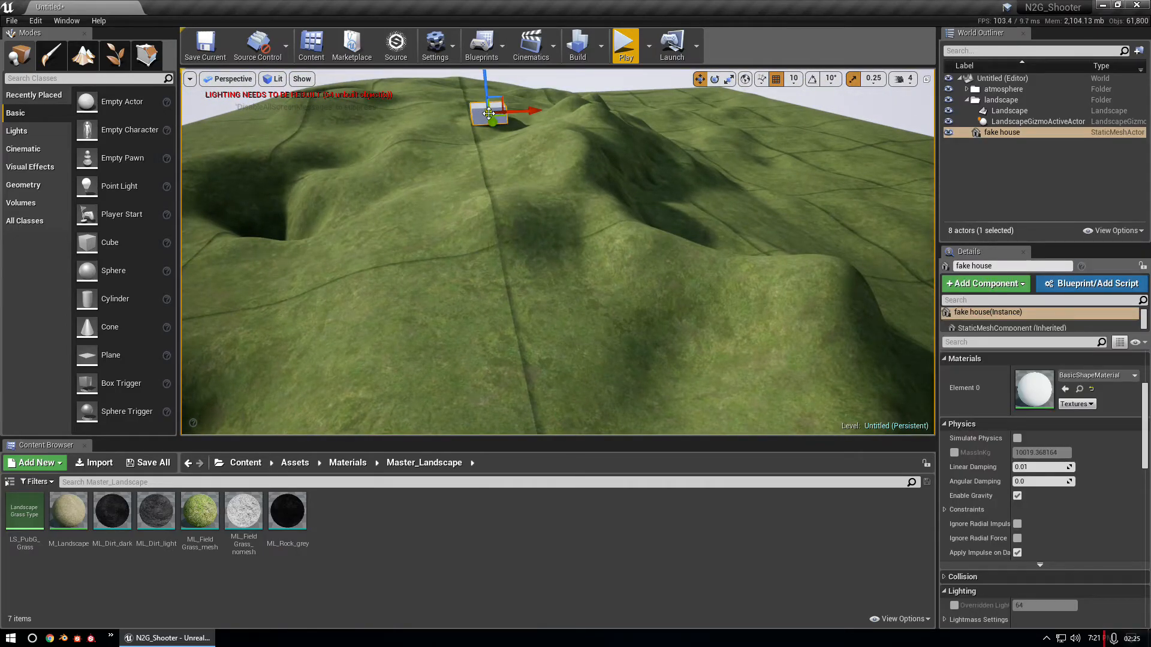
key(Delete)
right_drag(483, 113, 509, 126)
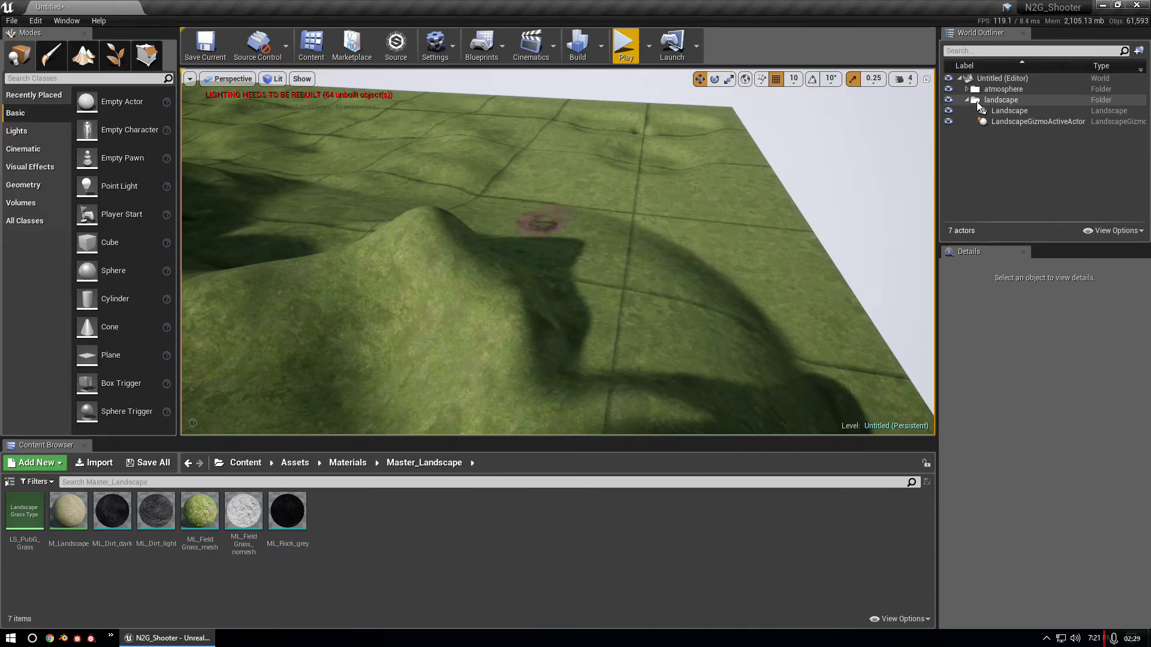
click(1007, 110)
key(Delete)
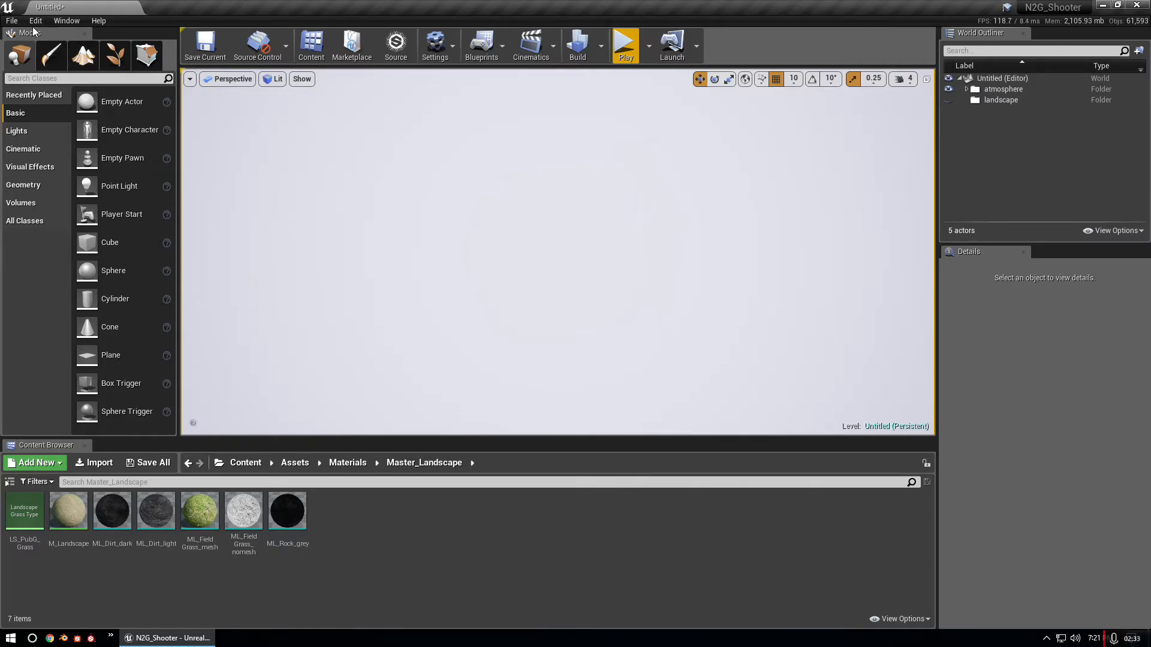
- Open the level Lvl_PubG_Grass_proc from the Maps folder without saving the untitled level or its layer info assets
click(11, 22)
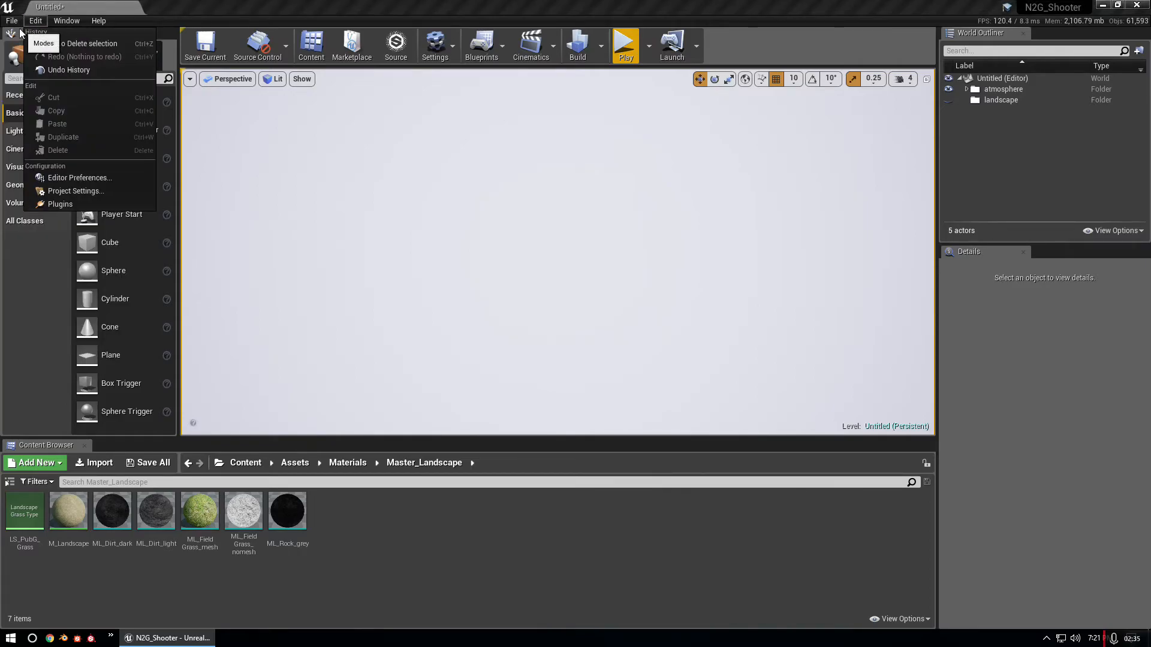
click(43, 56)
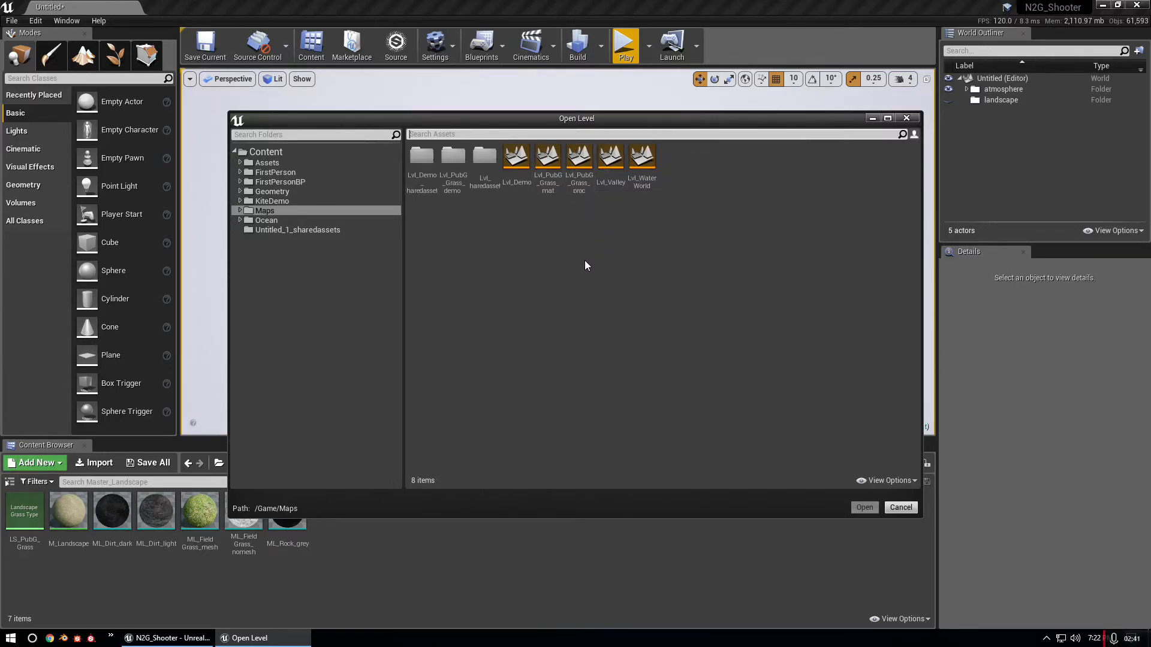
click(579, 160)
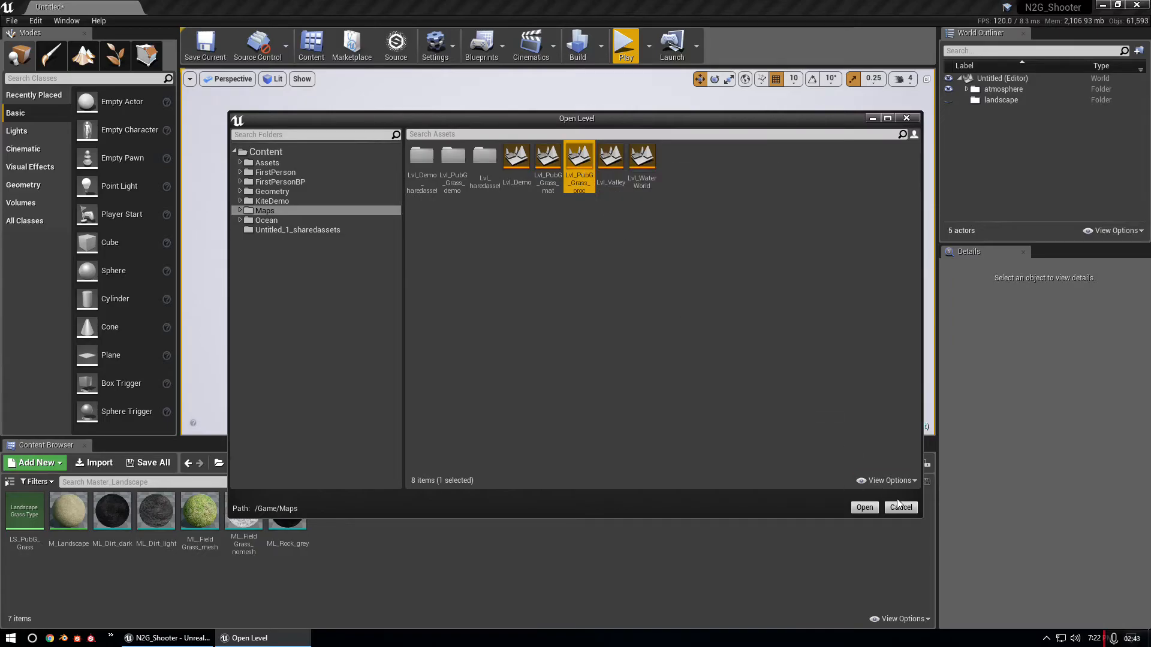
click(864, 509)
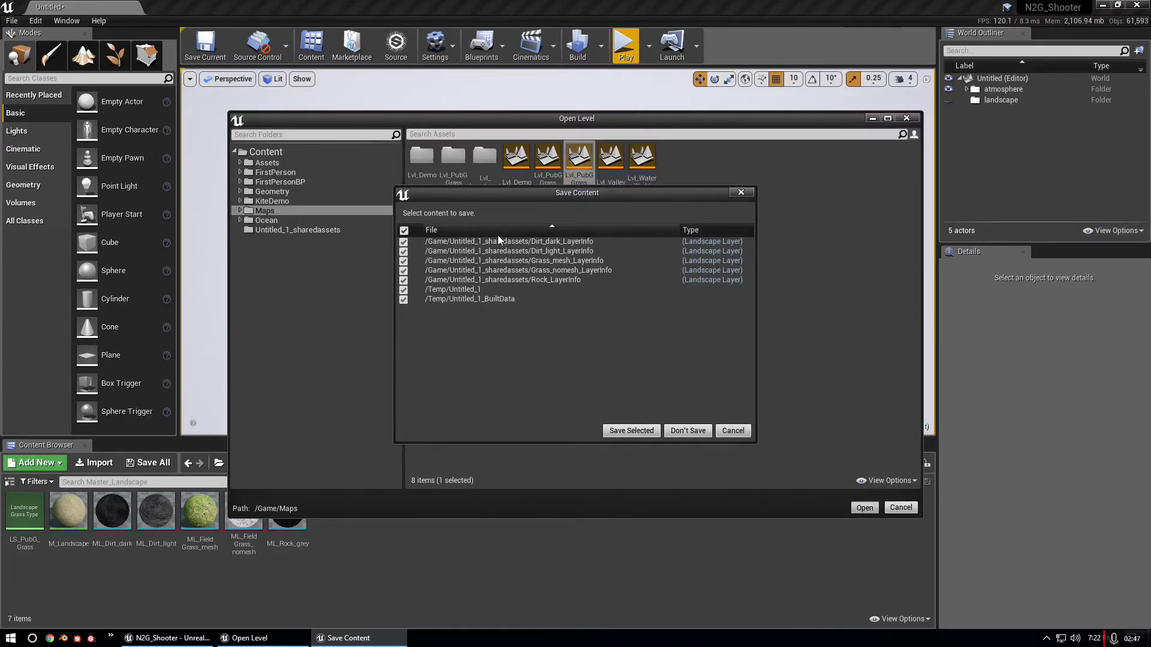
click(688, 432)
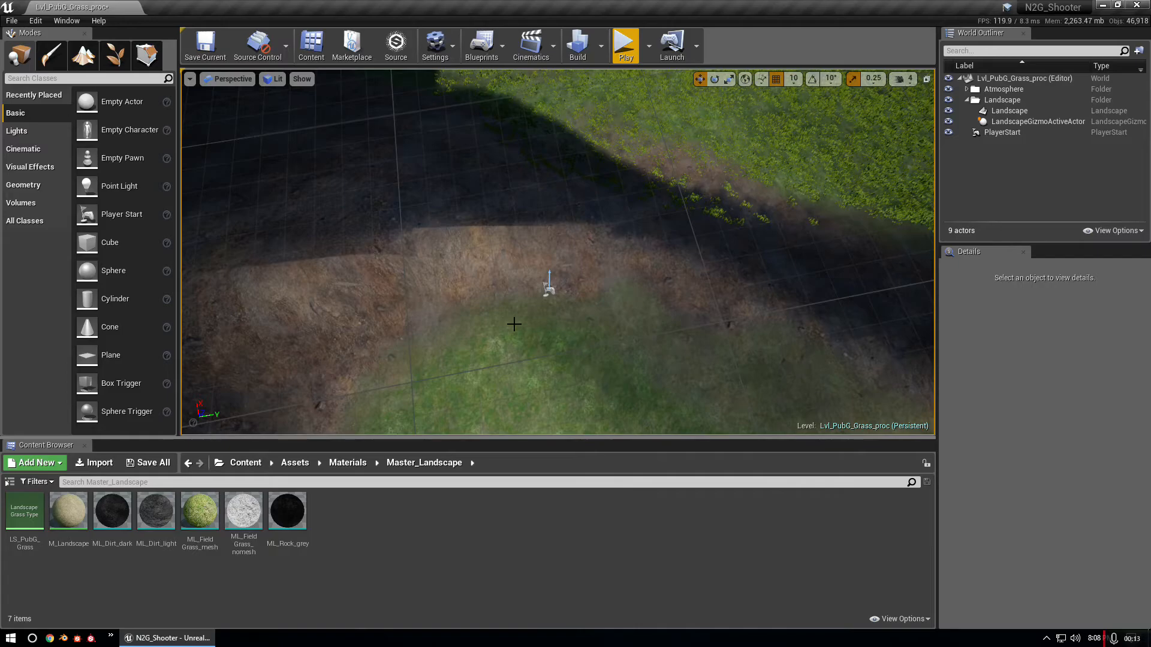
- Survey the terrain and tree placement of the level from above, and expand the Atmosphere folder in the outliner
right_drag(511, 213, 917, 252)
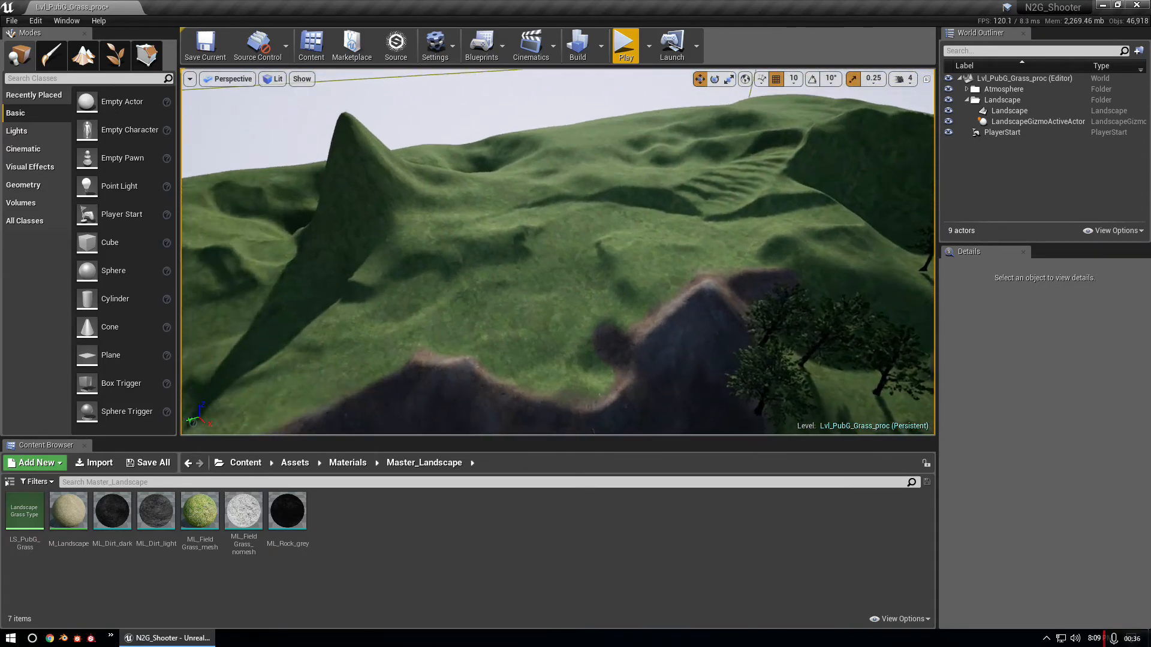
right_drag(557, 252, 444, 341)
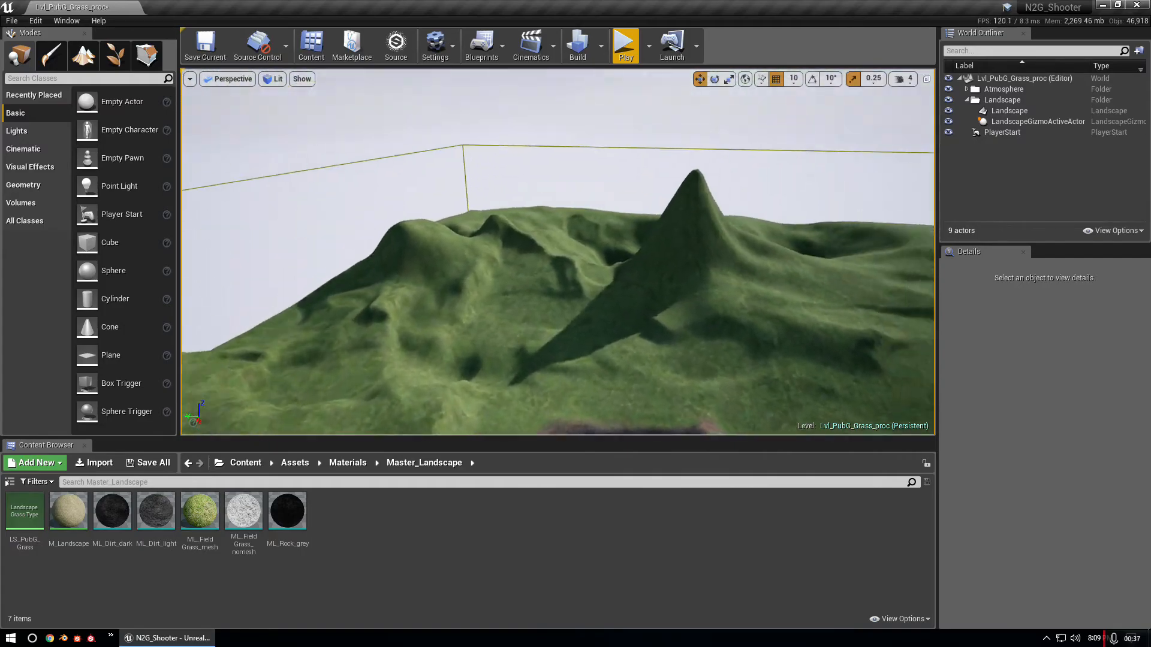
right_drag(544, 312, 595, 295)
click(966, 89)
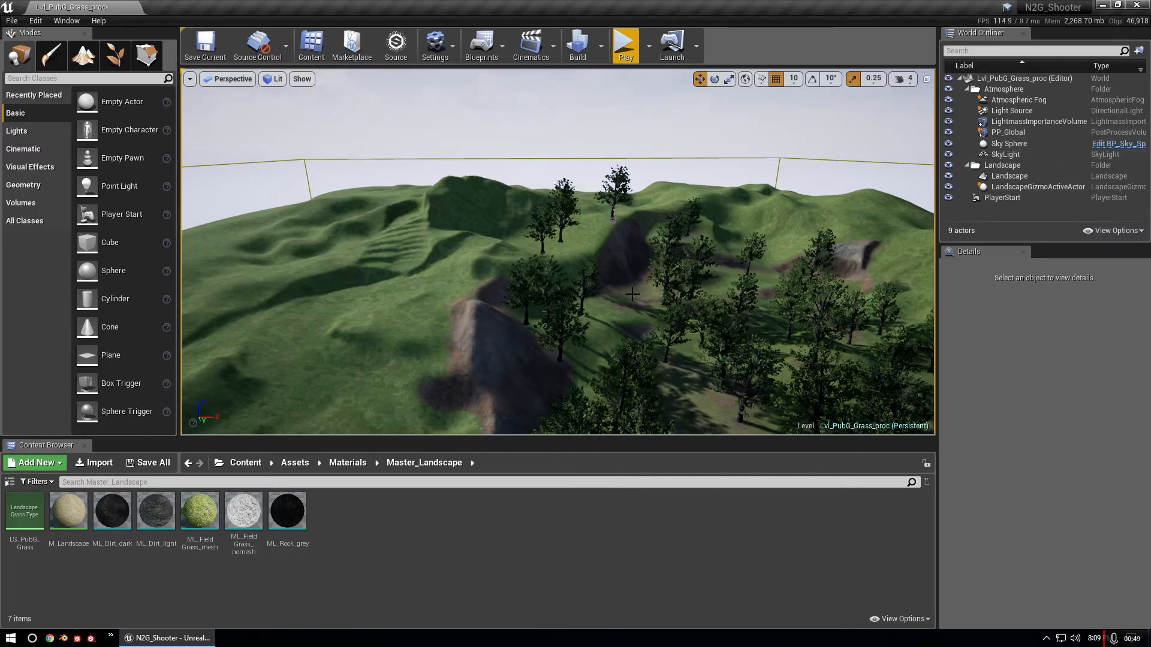
right_drag(600, 270, 662, 251)
key(w)
key(a)
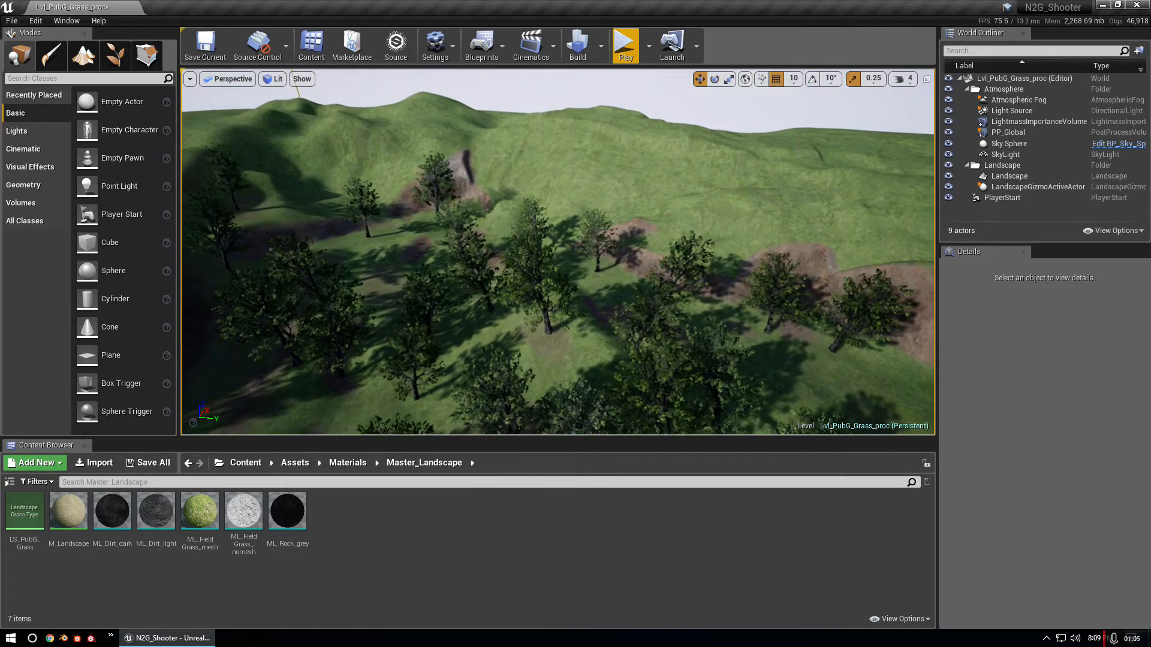
right_drag(662, 251, 468, 230)
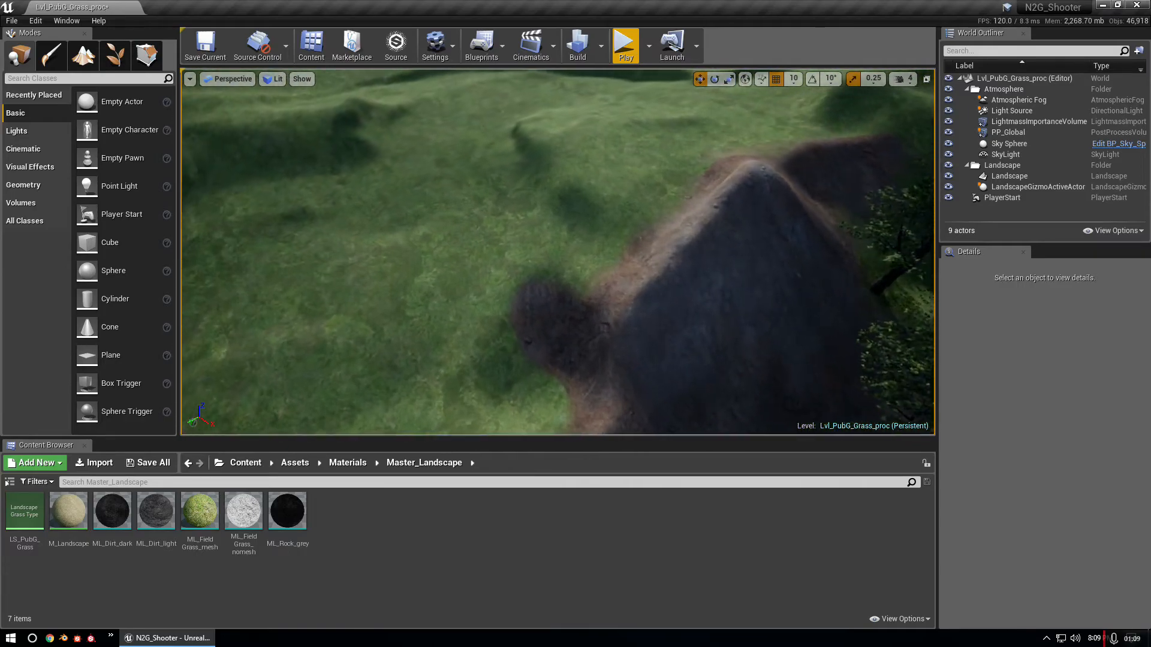
- Examine the grass and trees at ground level, the dirt ridge and the surrounding hills
right_drag(557, 251, 630, 253)
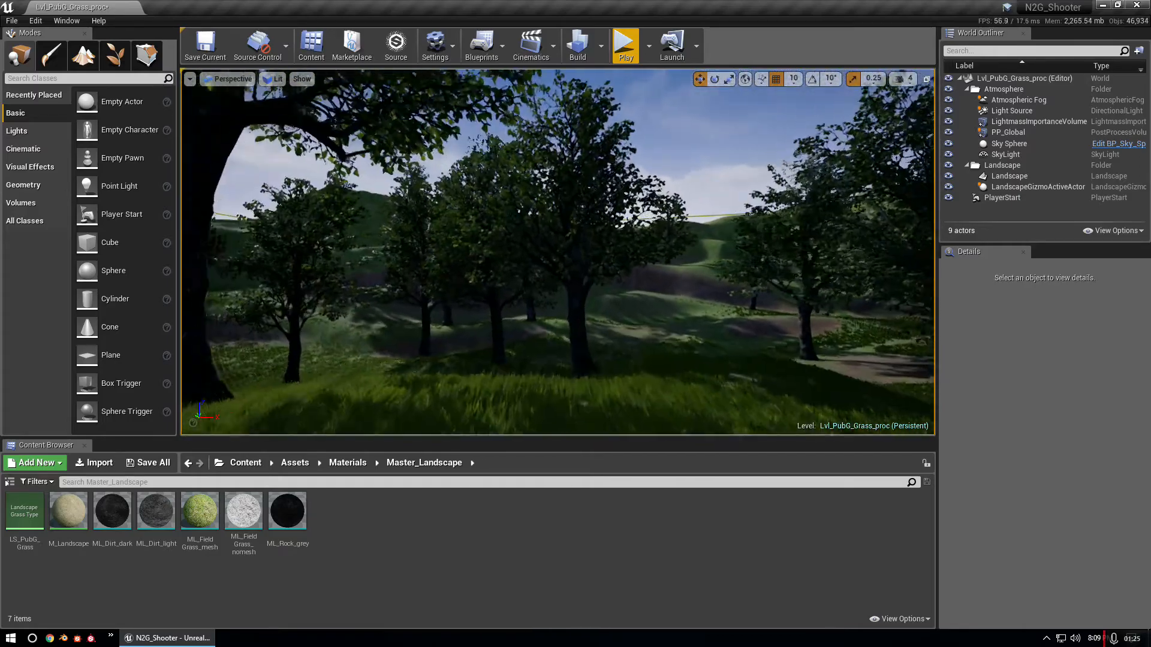
right_drag(558, 252, 529, 261)
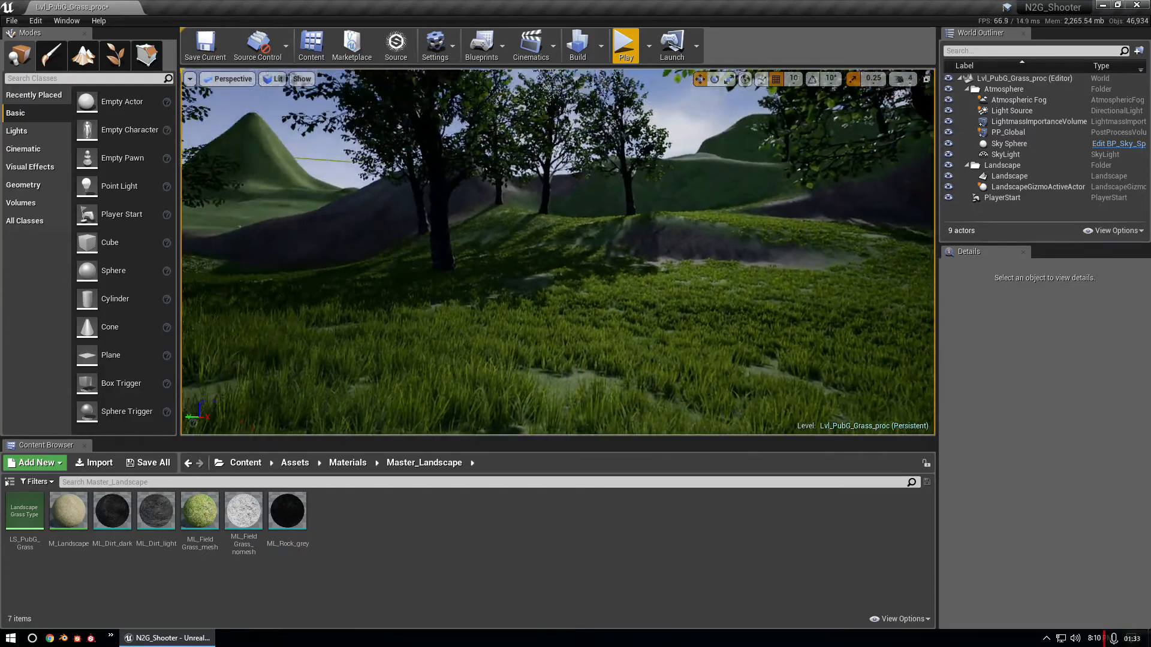
right_drag(557, 252, 527, 253)
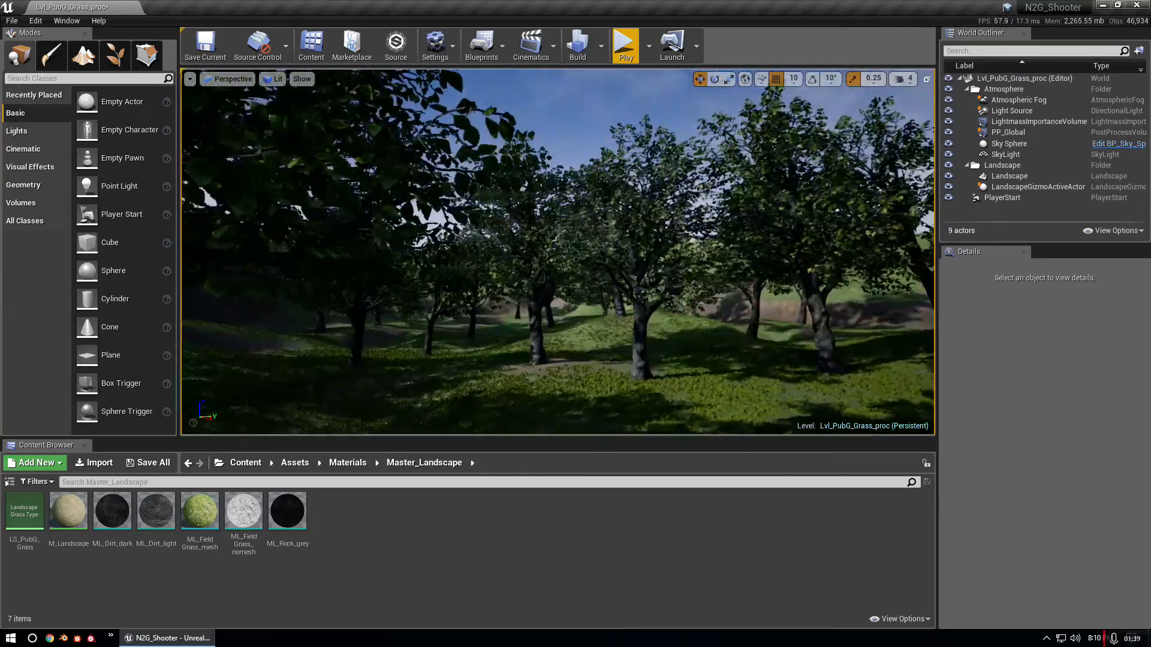
right_drag(557, 252, 560, 209)
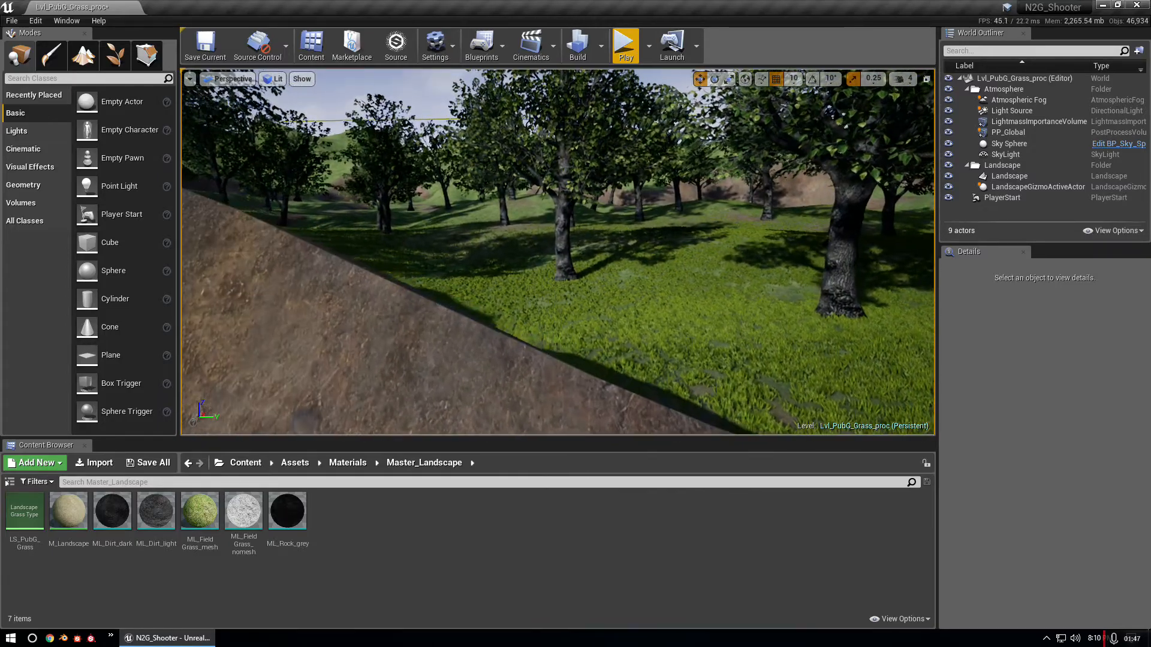
right_drag(557, 252, 608, 249)
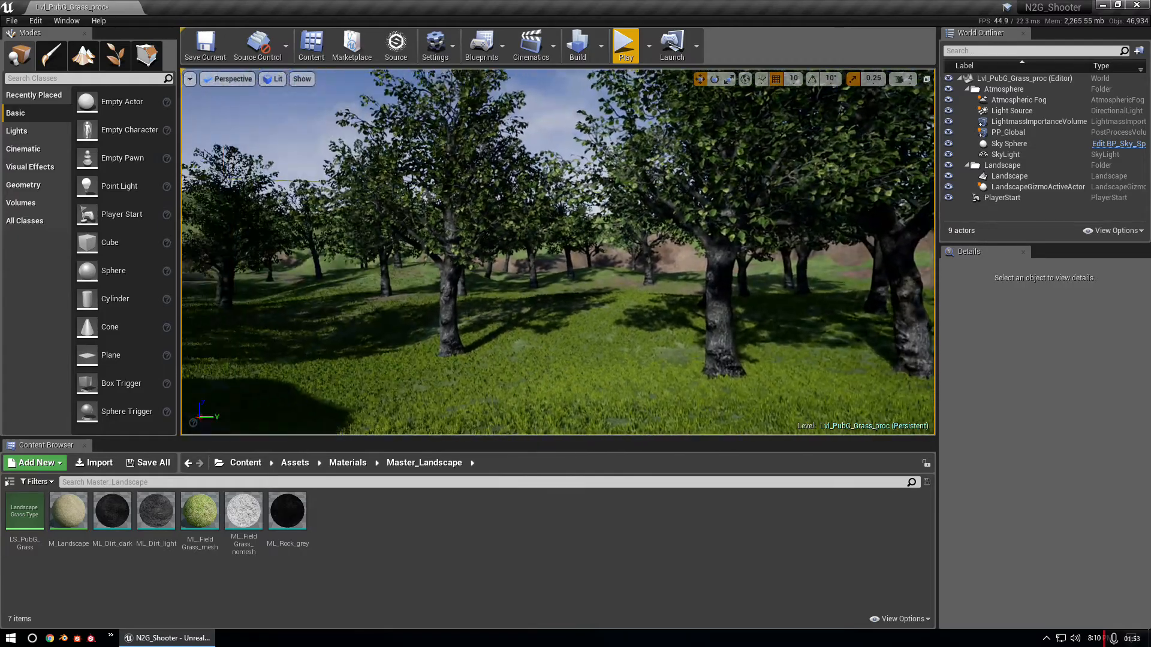
right_drag(557, 252, 512, 252)
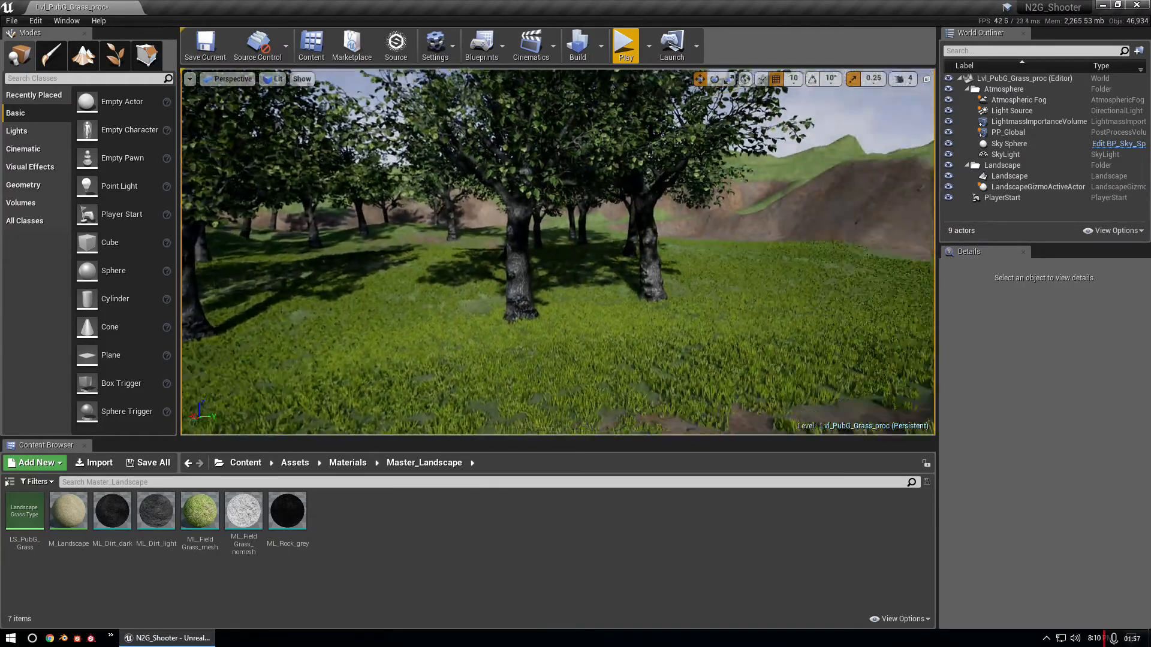
right_drag(558, 252, 617, 252)
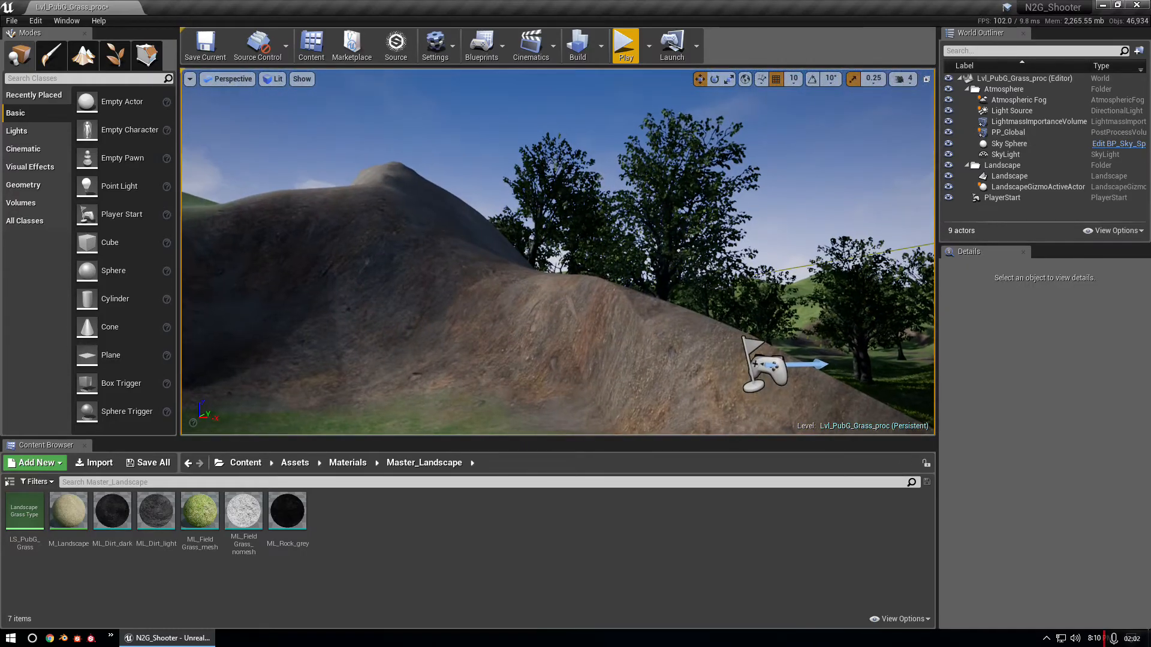
right_drag(557, 252, 588, 222)
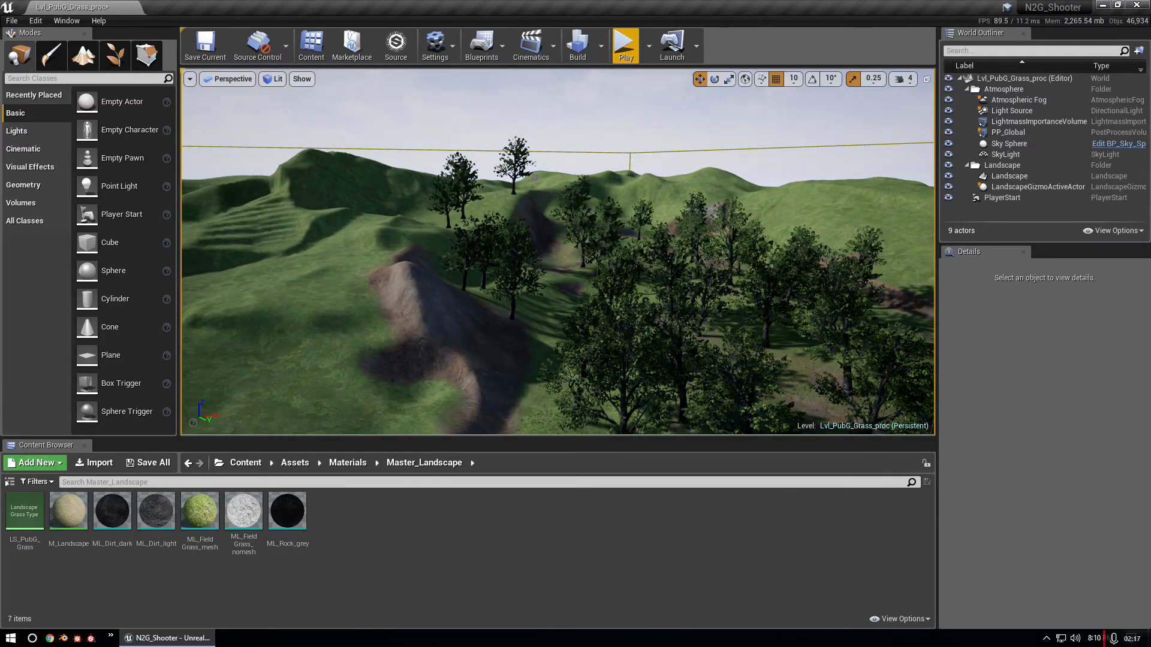
right_drag(557, 251, 521, 239)
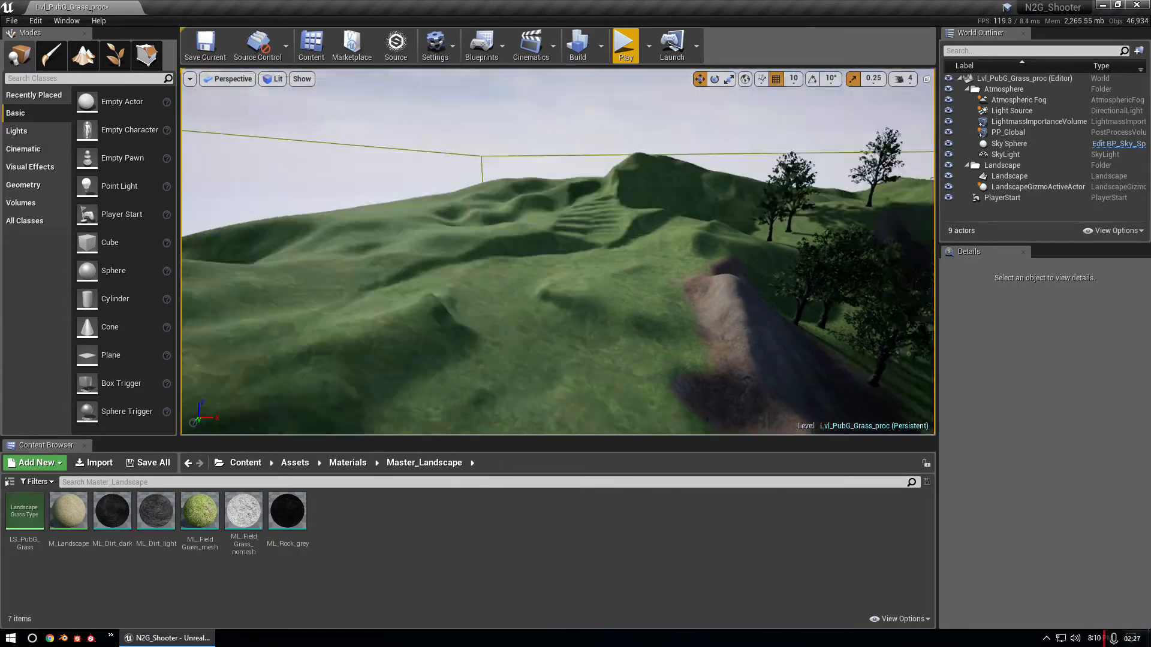
right_drag(557, 252, 593, 230)
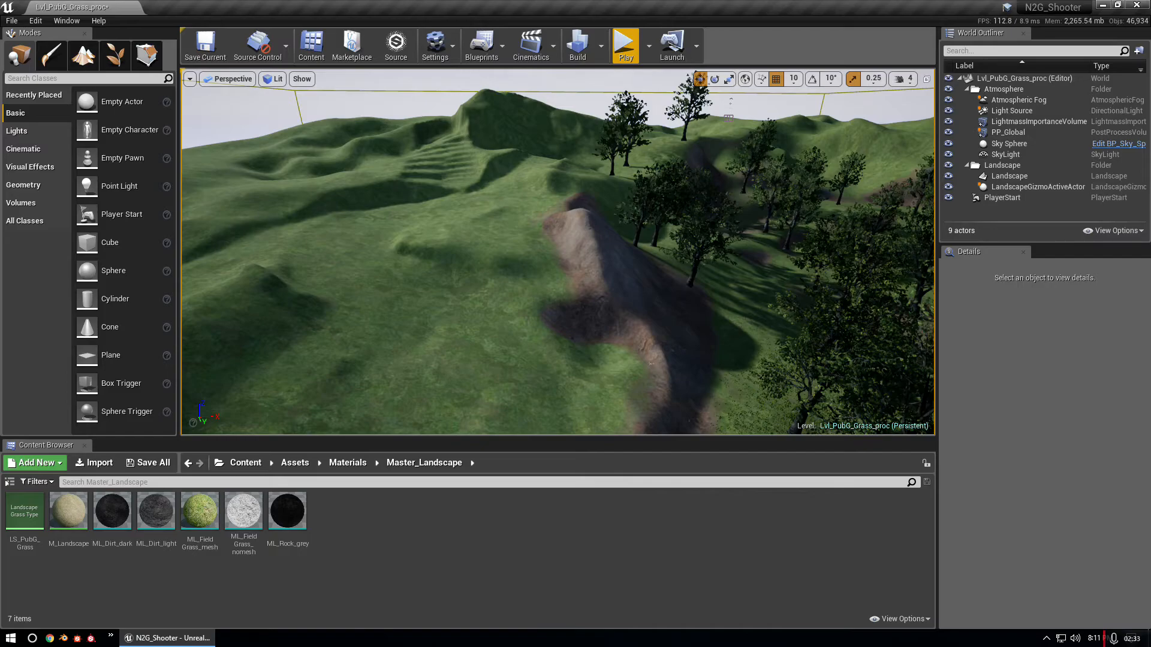
right_drag(557, 251, 591, 255)
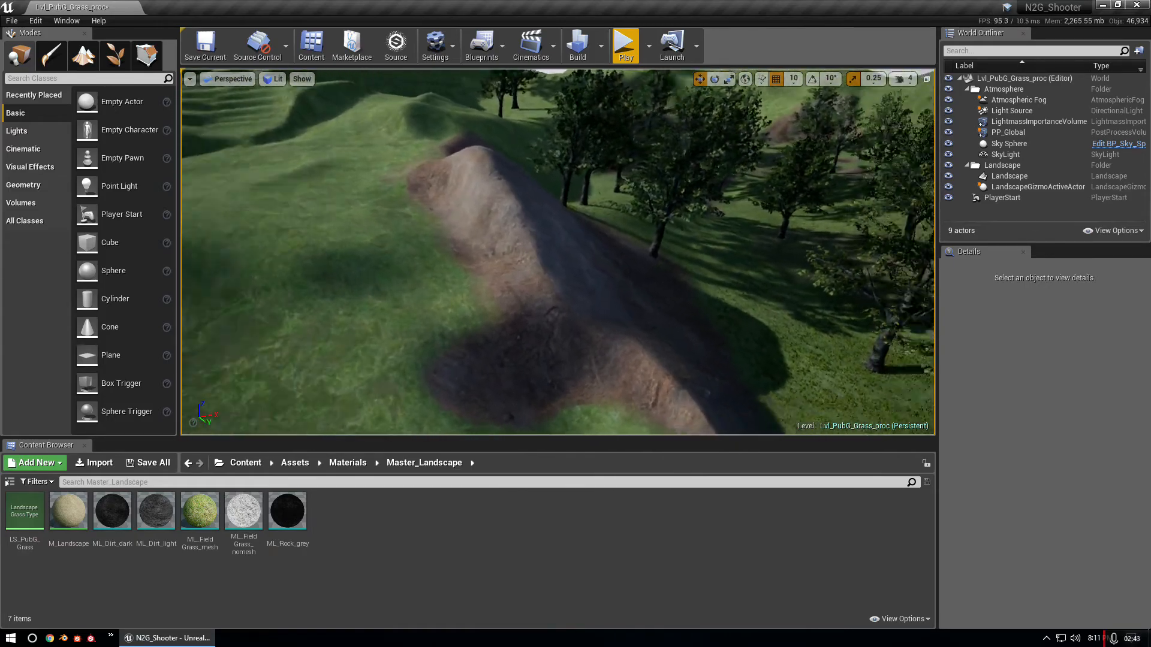
right_drag(558, 252, 644, 255)
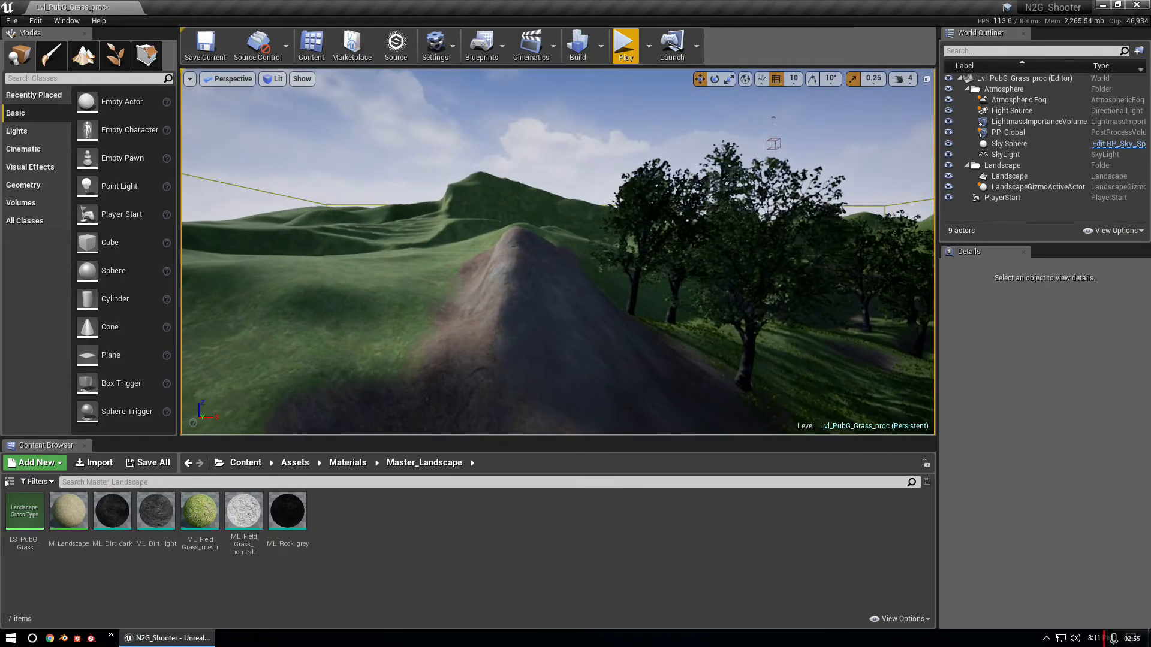
mouse_move(558, 251)
right_down()
mouse_move(590, 269)
mouse_move(764, 291)
mouse_move(635, 252)
mouse_move(575, 249)
mouse_move(635, 254)
mouse_move(599, 255)
mouse_move(506, 297)
mouse_move(539, 336)
mouse_move(641, 329)
right_up()
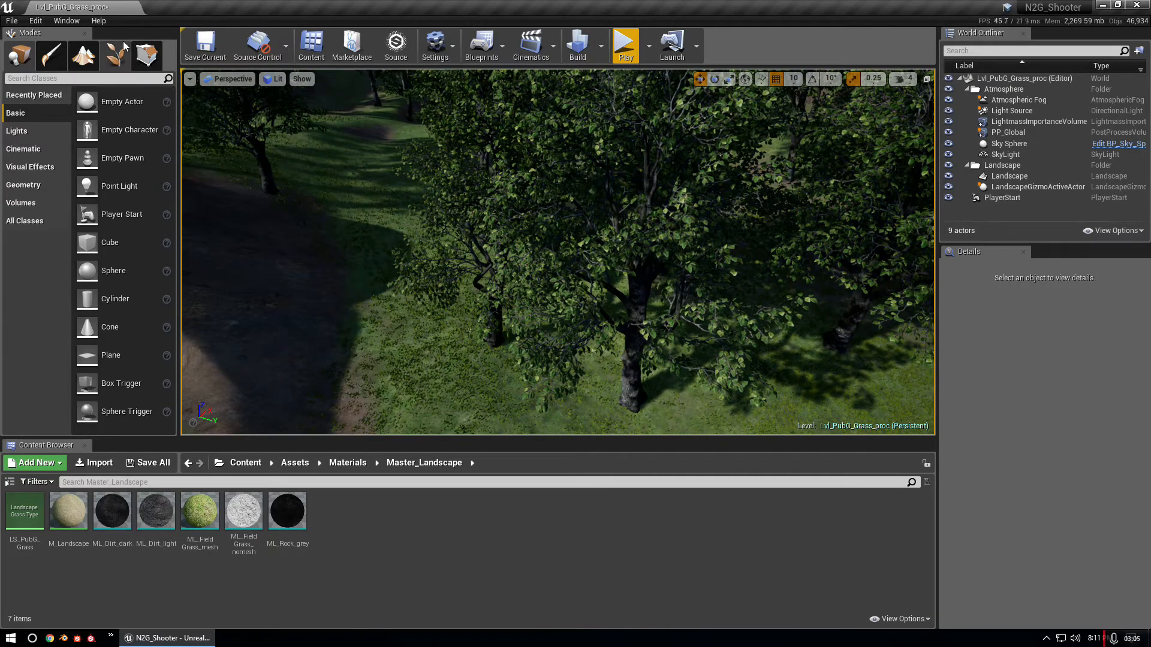
- Switch to foliage painting and set the brush size to about 341.74 and the paint density to 0.26
click(115, 54)
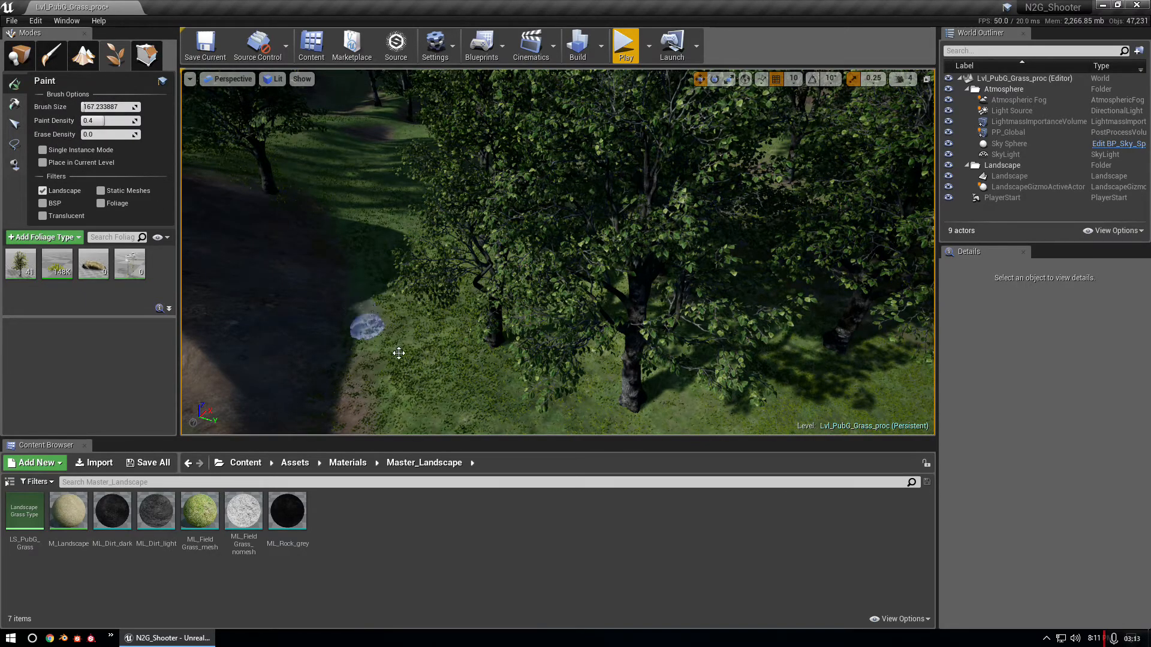
mouse_move(99, 107)
mouse_down()
mouse_move(137, 107)
mouse_move(88, 107)
mouse_up()
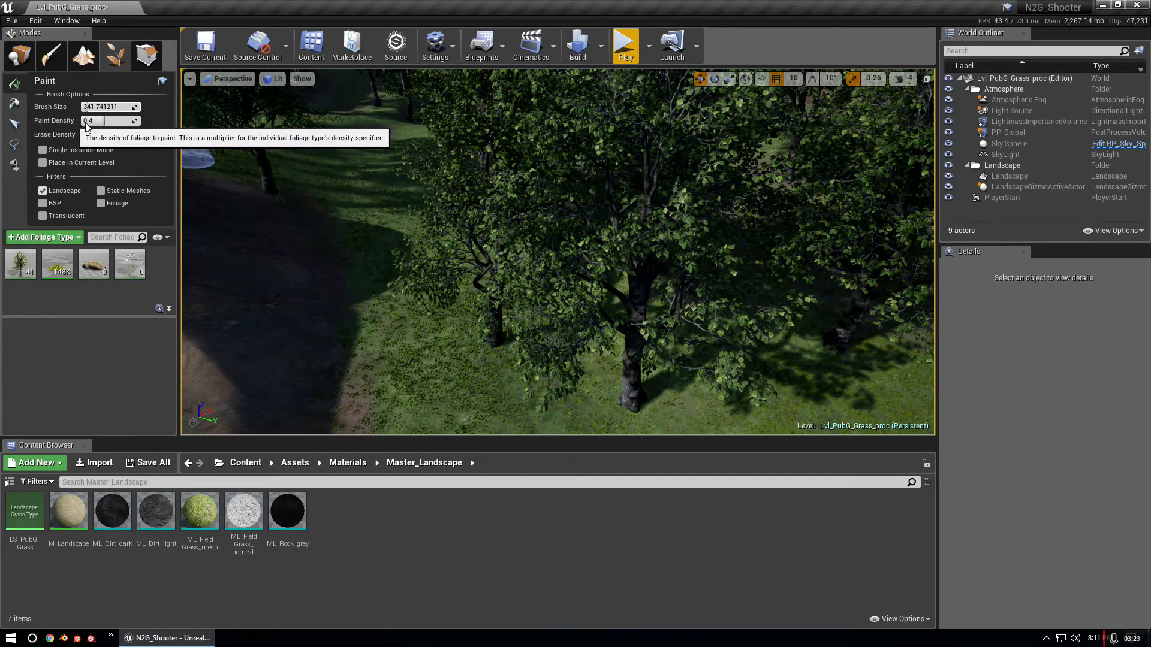
mouse_move(101, 121)
mouse_down()
mouse_move(141, 121)
mouse_move(96, 121)
mouse_up()
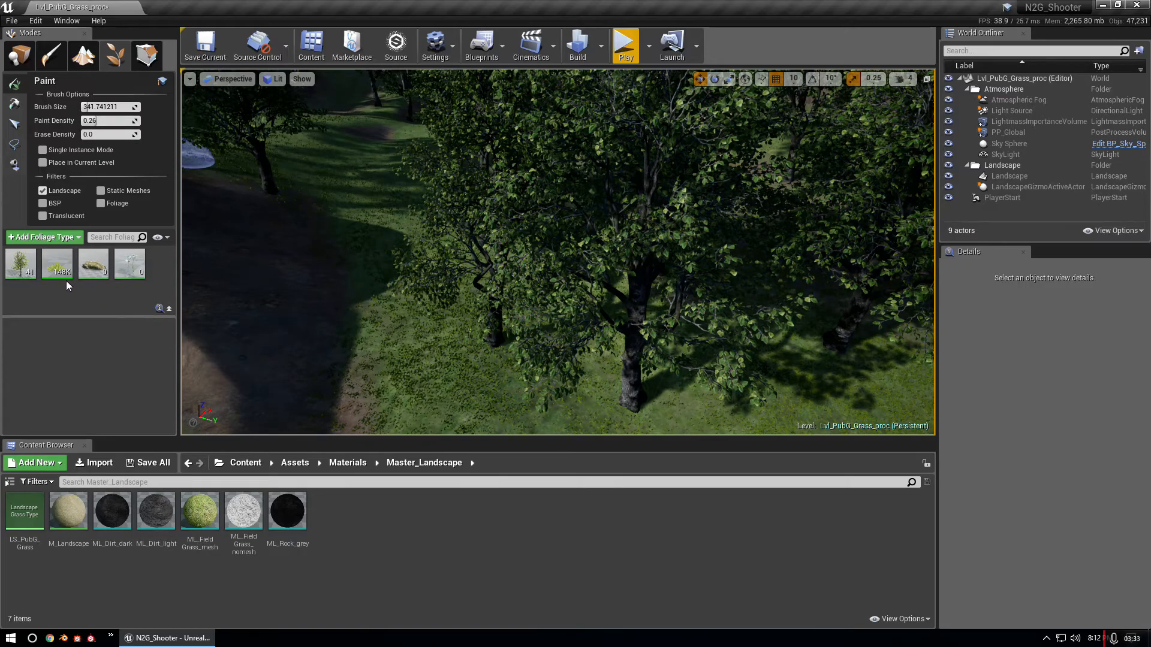
- Select the HillTree_02 foliage type and show its detailed settings
click(19, 269)
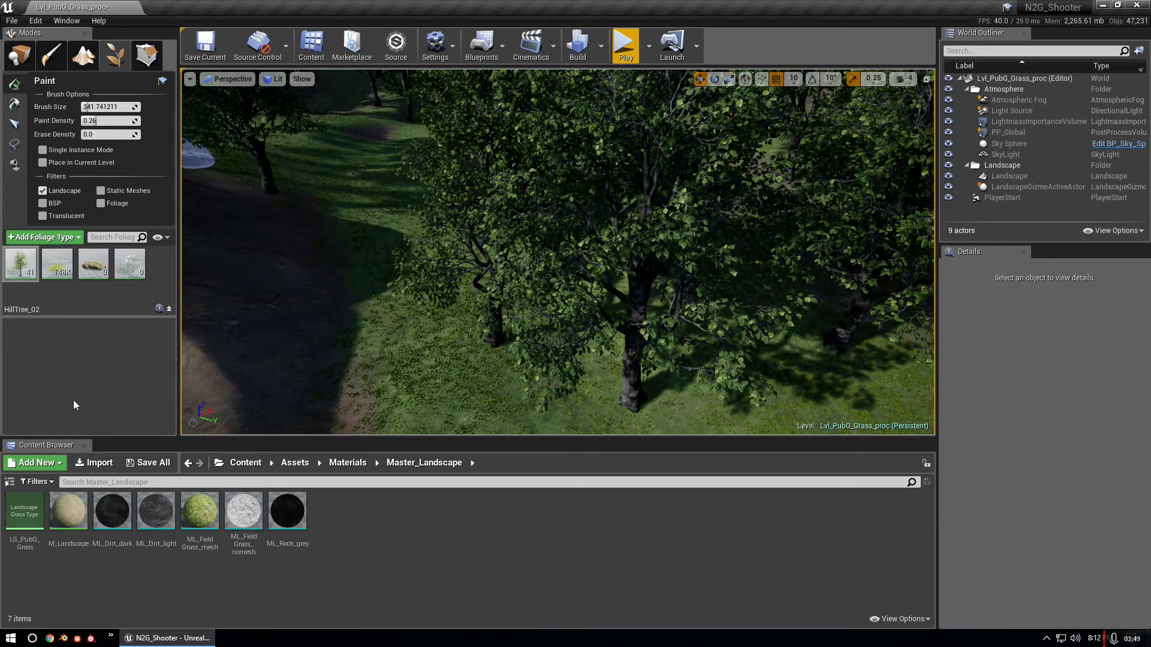
click(169, 309)
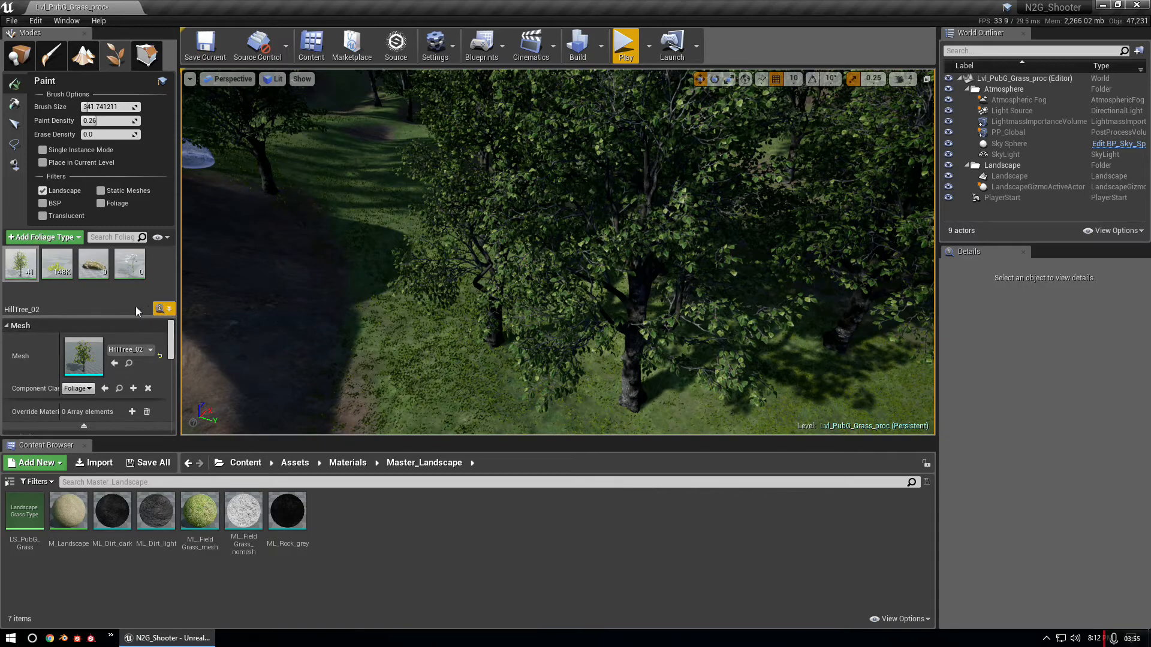
click(45, 289)
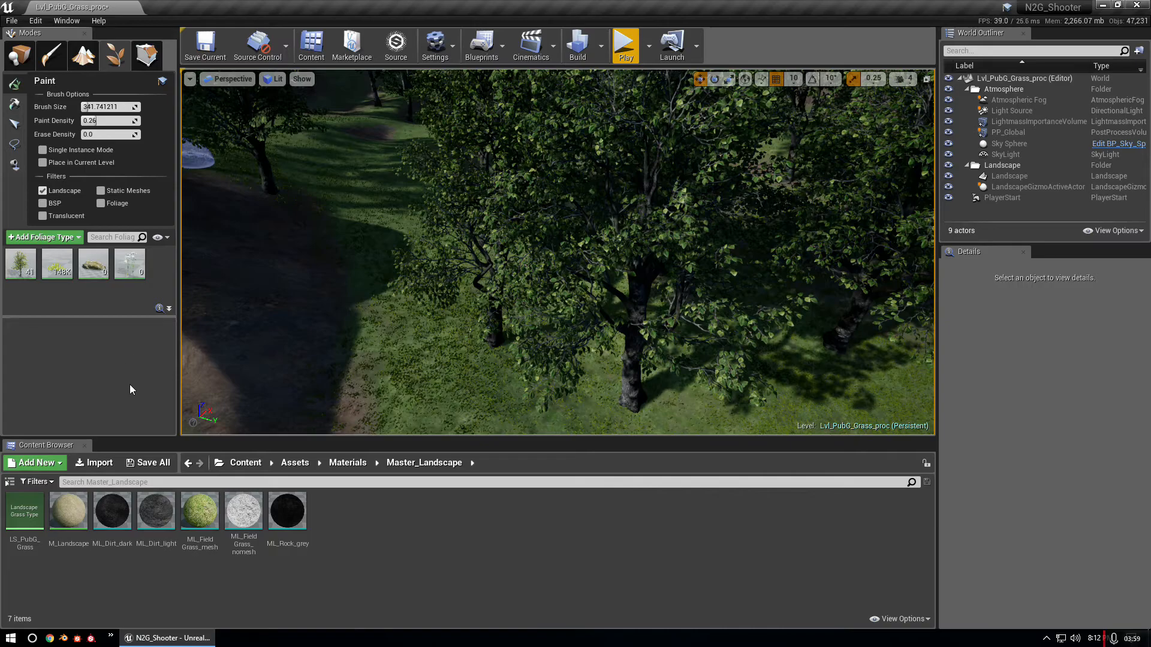
click(21, 264)
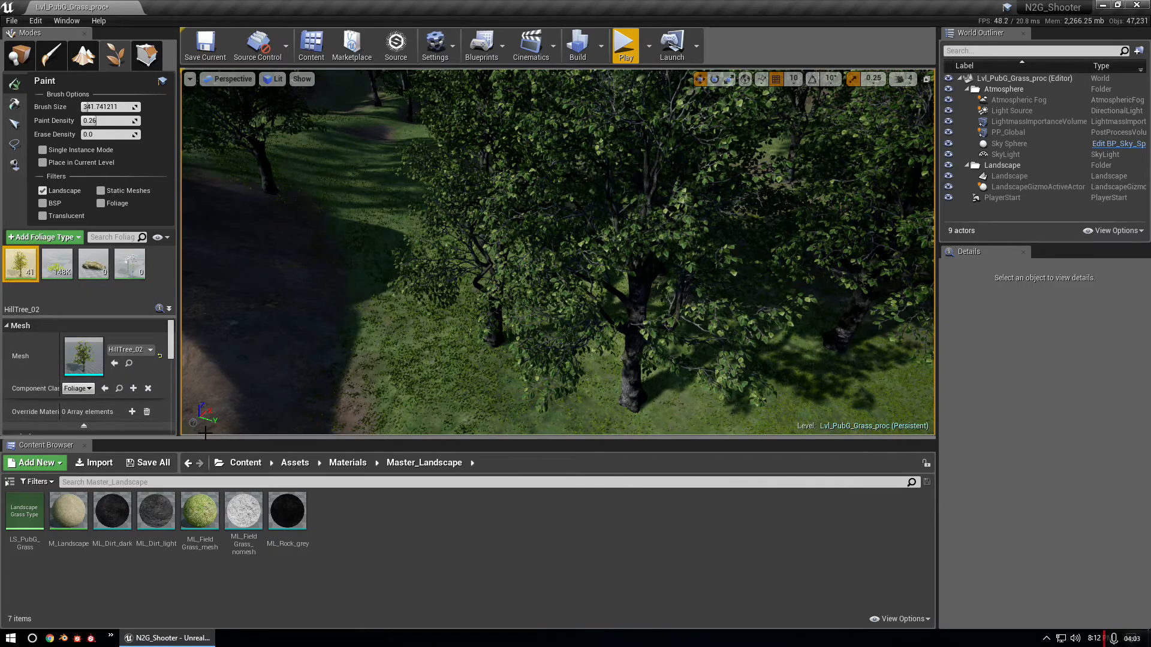
- Enlarge and widen the foliage settings area to make HillTree_02's Painting and Instance Settings readable
drag(204, 434, 205, 589)
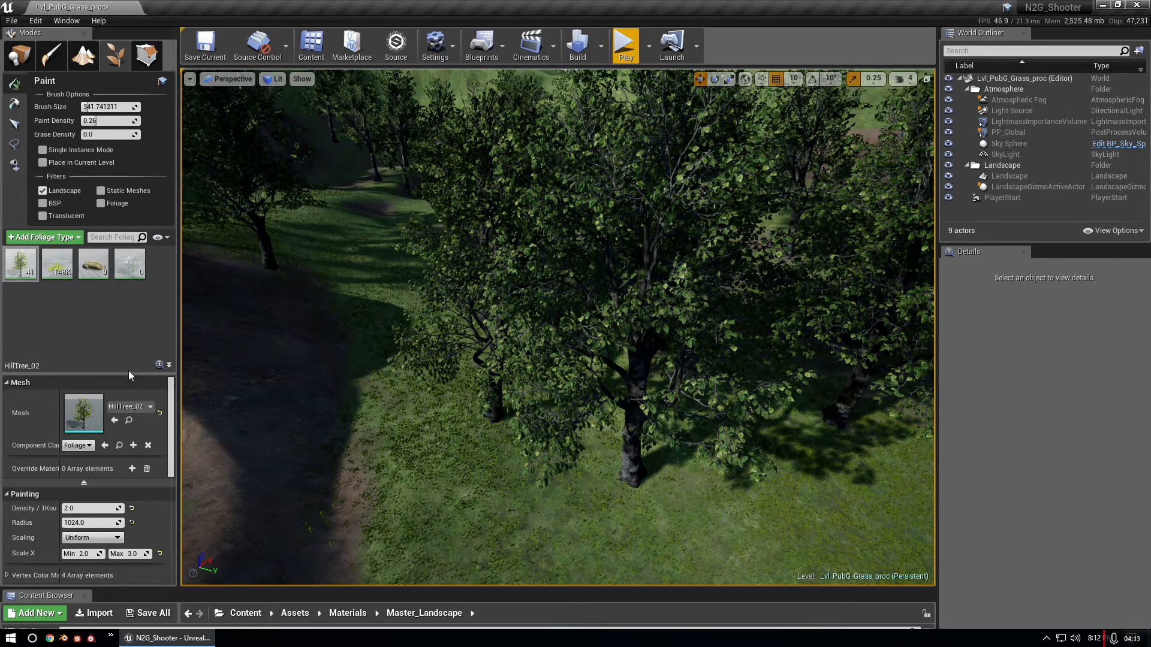
scroll(128, 435, down, 1)
scroll(128, 435, up, 1)
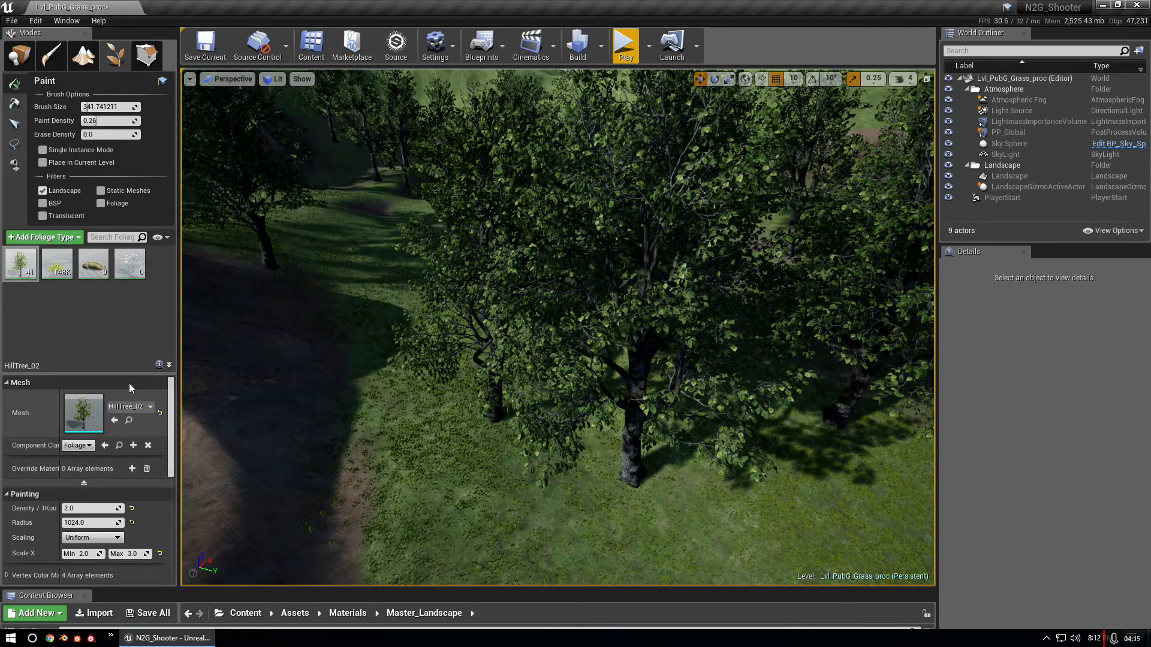
drag(130, 373, 136, 308)
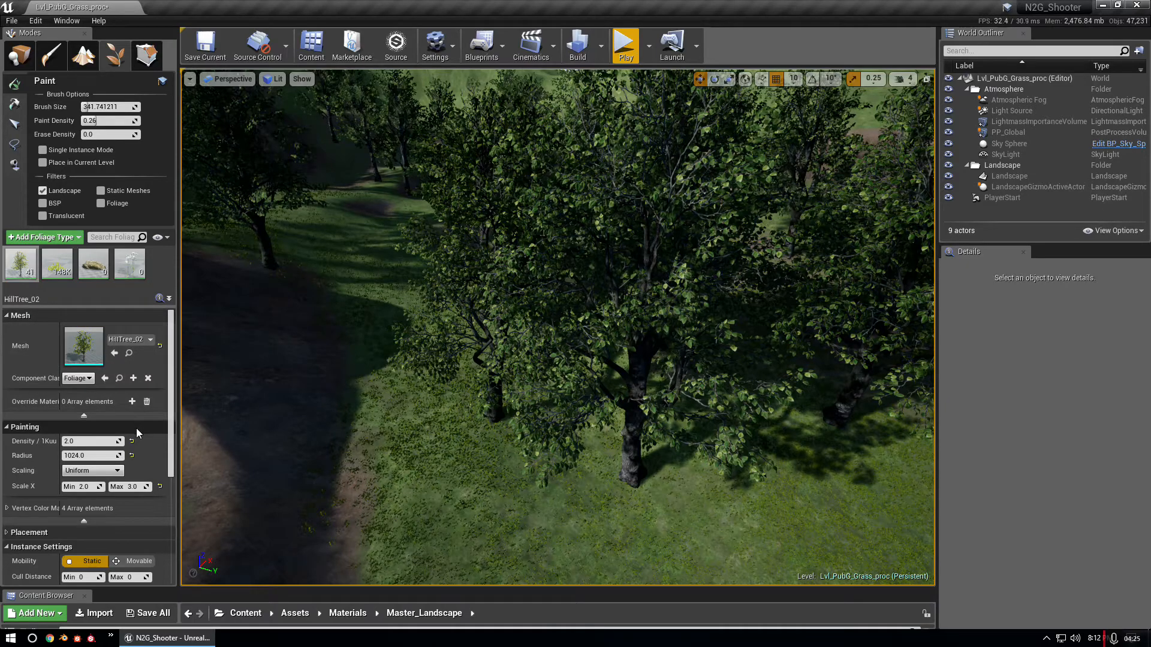
drag(179, 378, 259, 383)
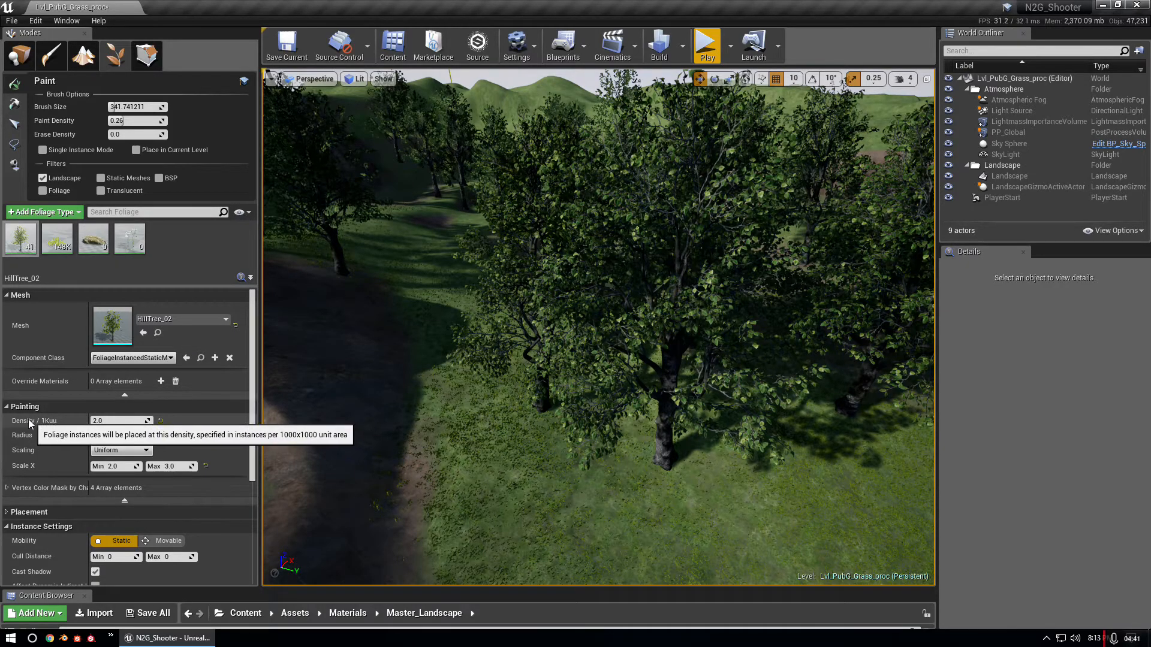
scroll(54, 408, down, 2)
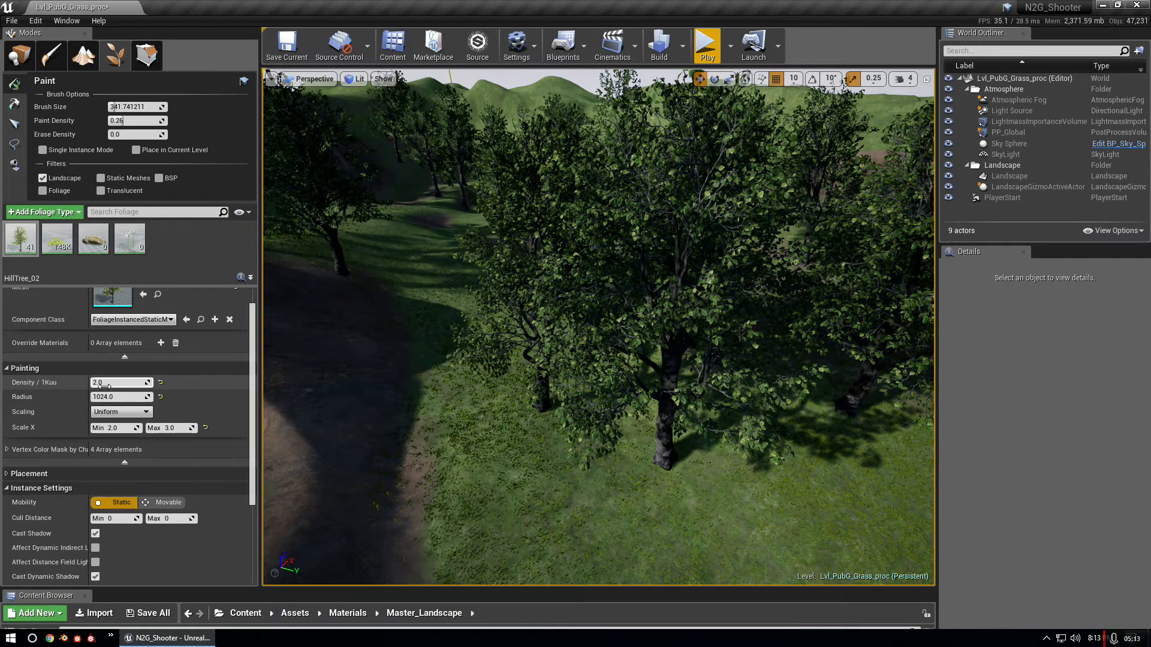
- Return to Place mode, add a basic Cube to the open grass hillside and raise it above the ground
mouse_move(393, 372)
right_down()
mouse_move(264, 336)
mouse_move(393, 374)
right_up()
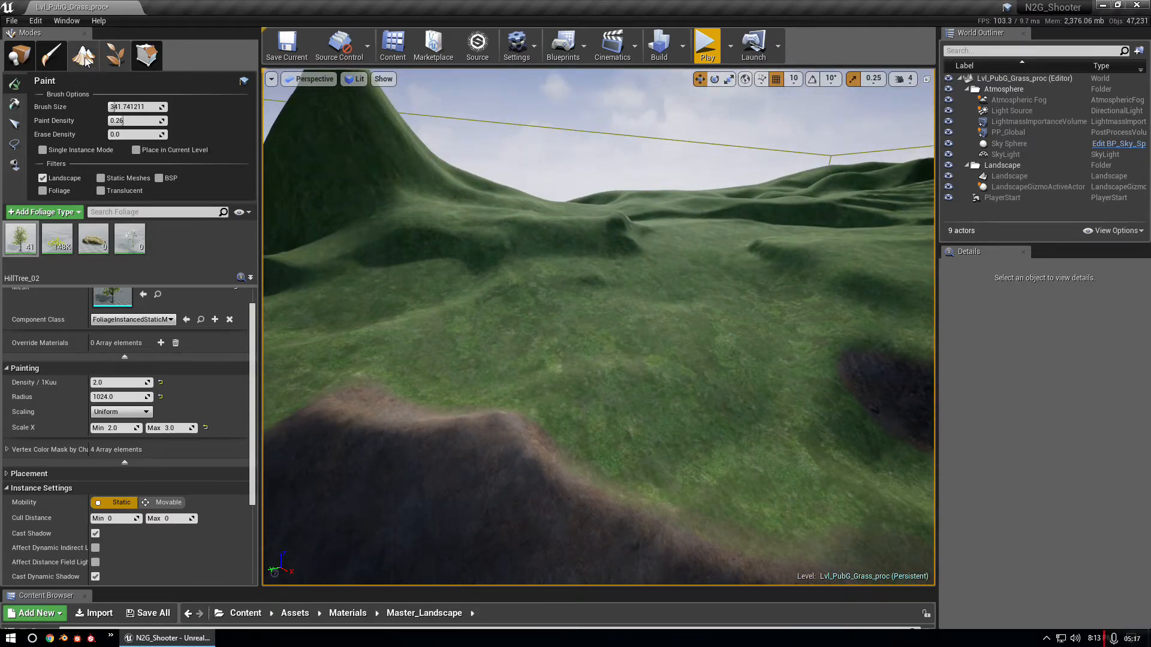
click(19, 55)
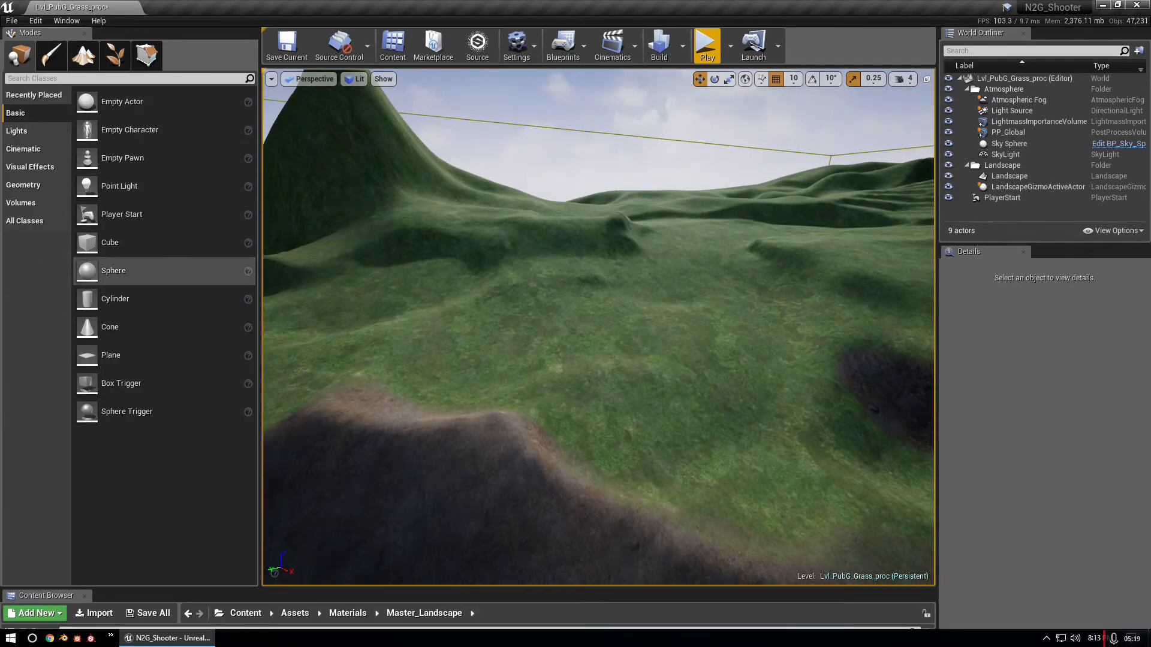
drag(109, 242, 532, 328)
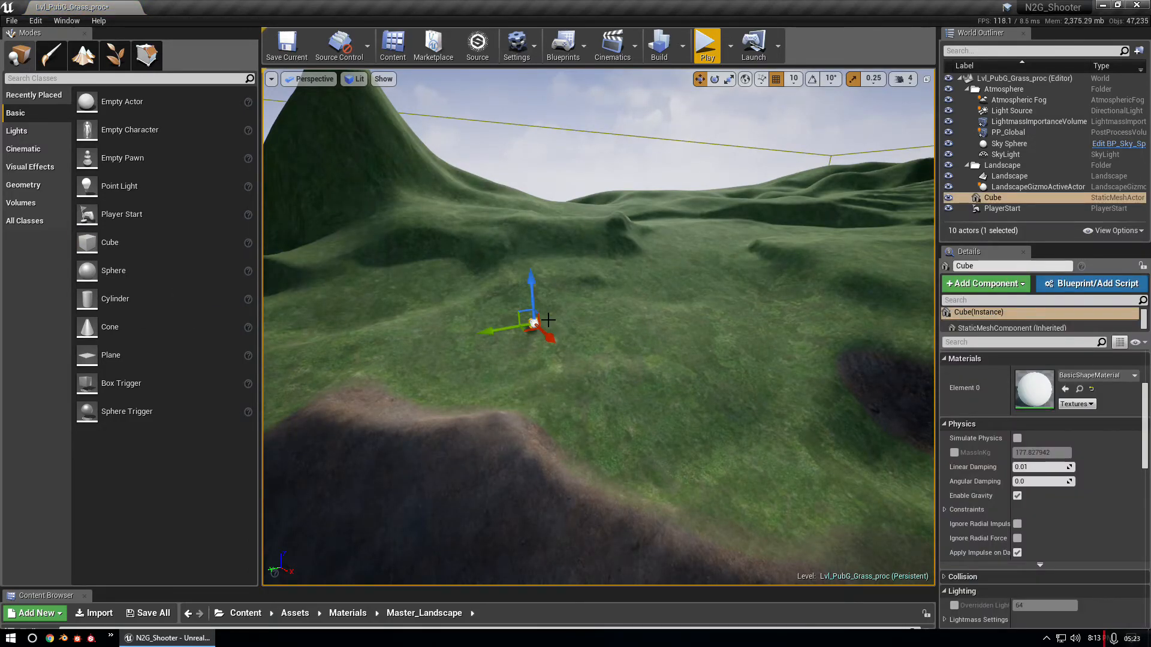
drag(534, 304, 534, 282)
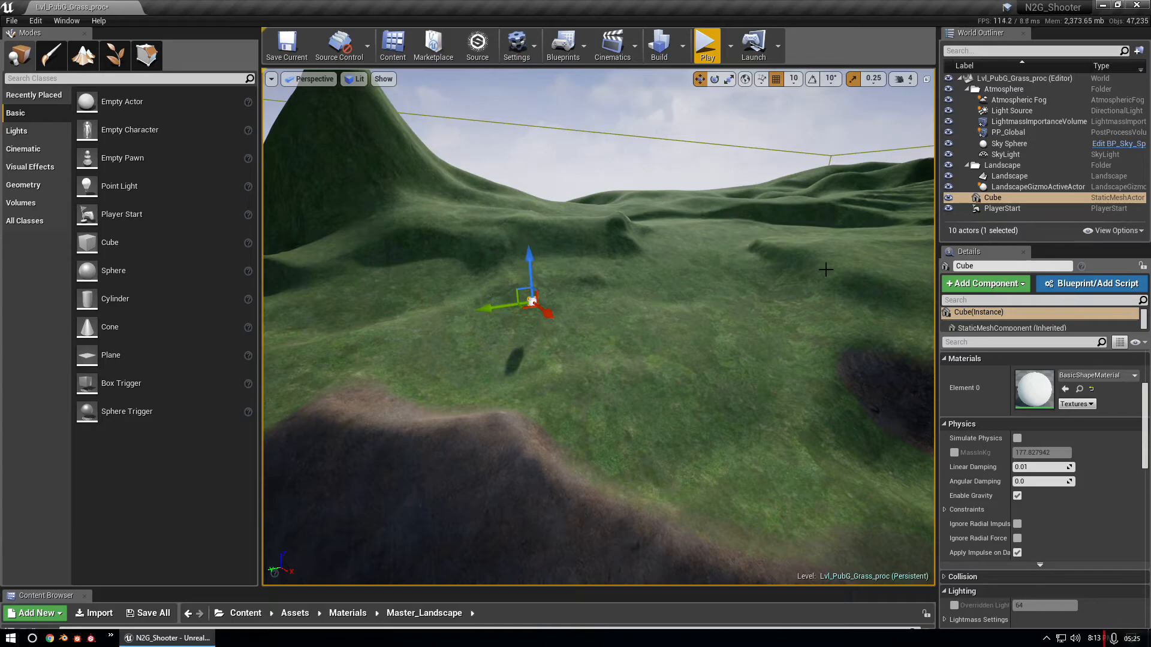
- Scale the cube to 10 in X and 10 in Y, keeping 1.0 in Z
scroll(1073, 480, up, 5)
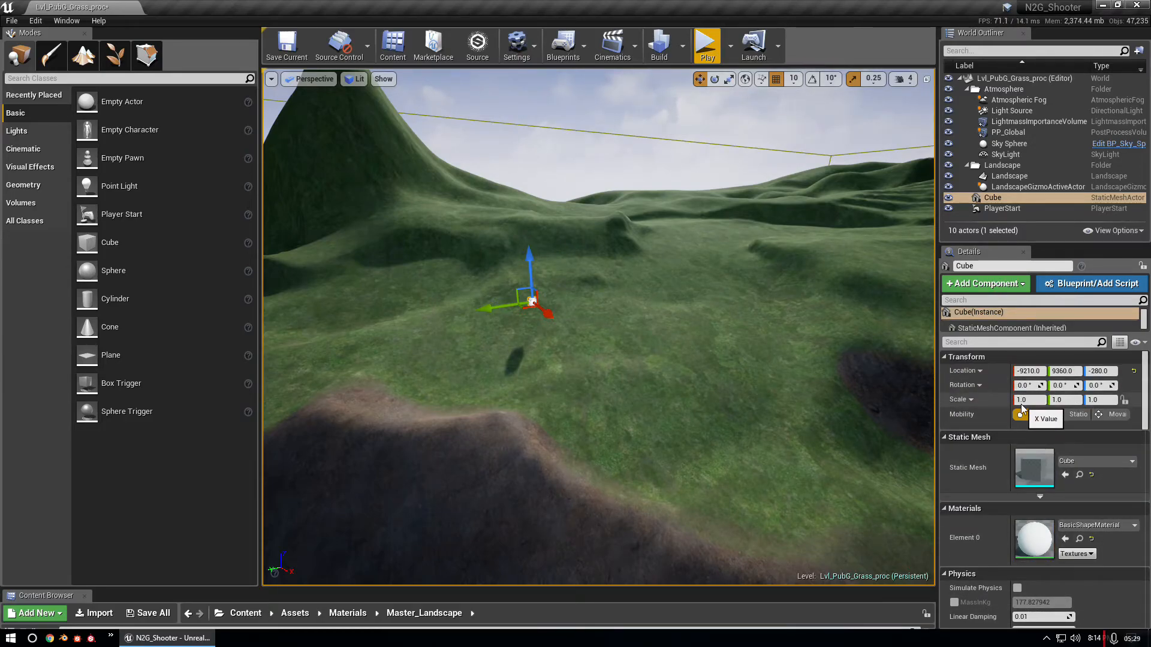
right_drag(530, 302, 626, 354)
key(w)
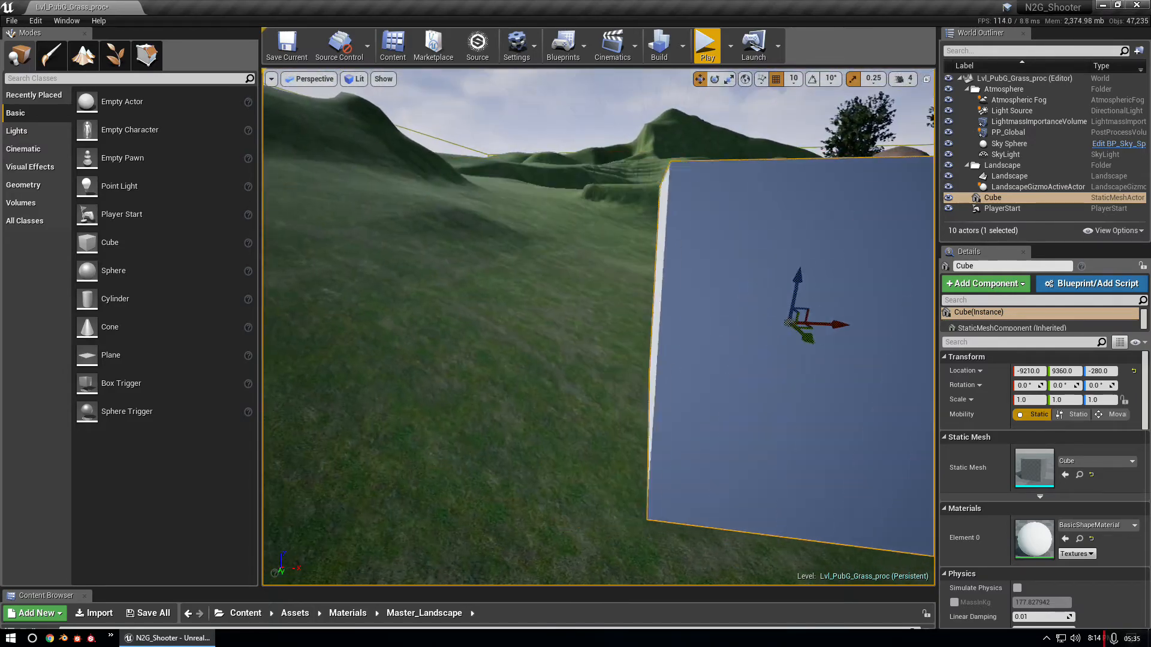
key(f)
click(1032, 400)
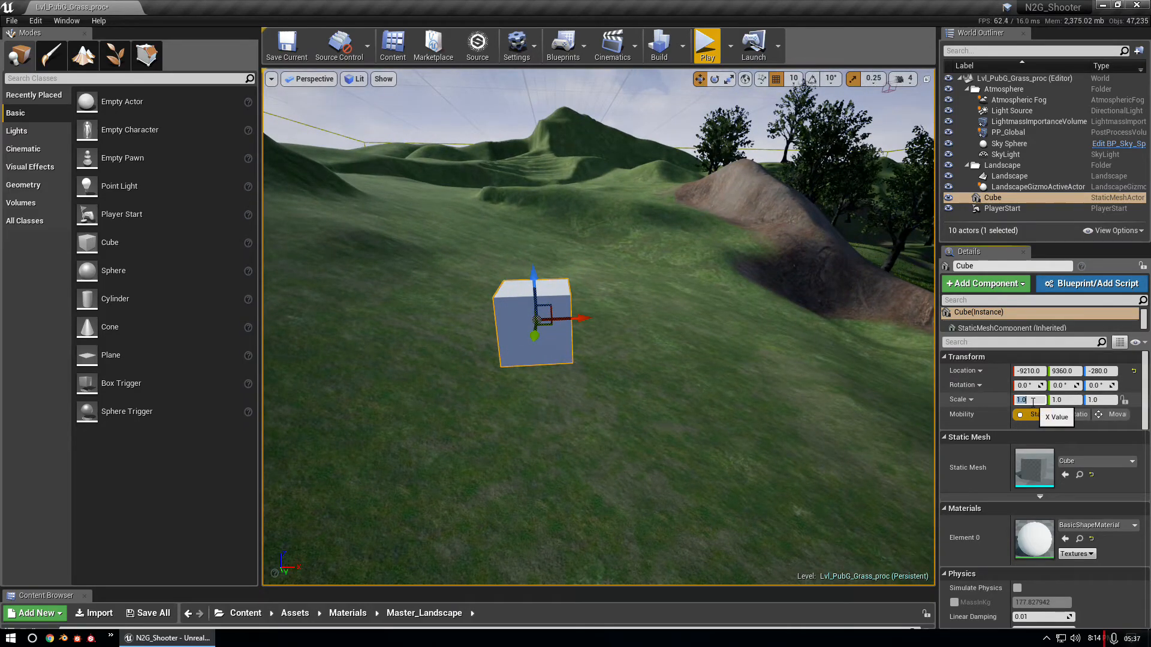
text(10)
click(1064, 400)
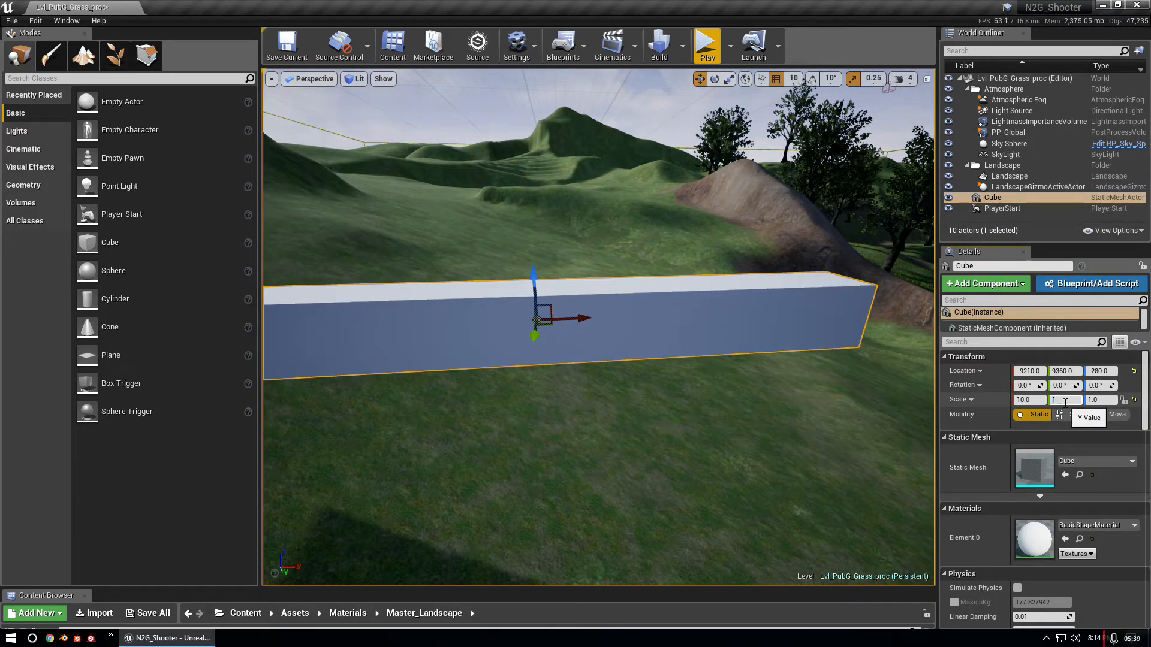
click(1099, 398)
- Move the scaled cube down beside the trees in the grassy valley, to about -4290, 9760, -1800
right_drag(647, 371, 628, 354)
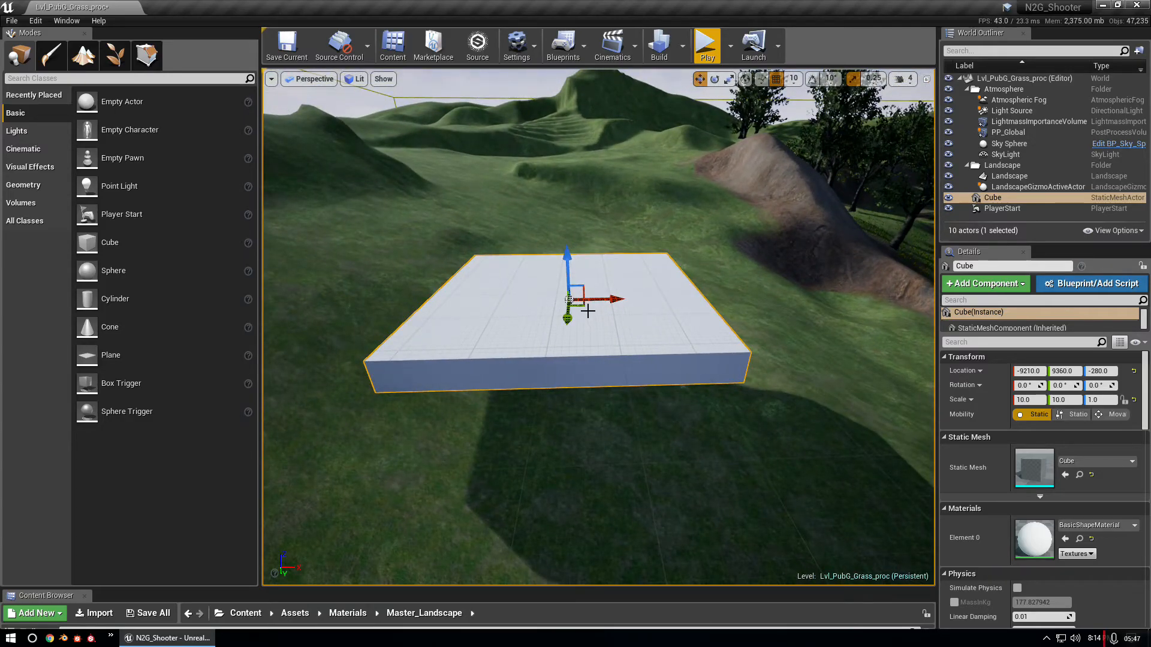
drag(591, 303, 929, 335)
right_drag(915, 331, 930, 311)
drag(485, 331, 862, 395)
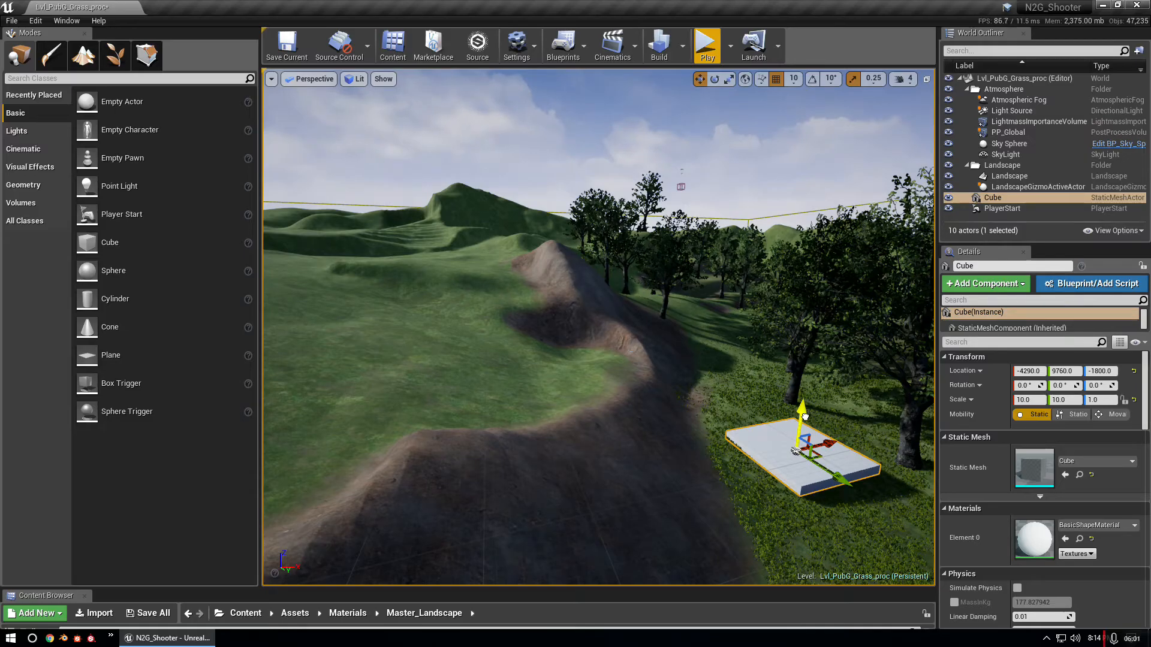
- Inspect the slab's size against the trees, and move it along the meadow to about -4360, 12700, -1270
key(w)
right_drag(749, 423, 863, 470)
key(a)
key(w)
key(w)
key(s)
key(a)
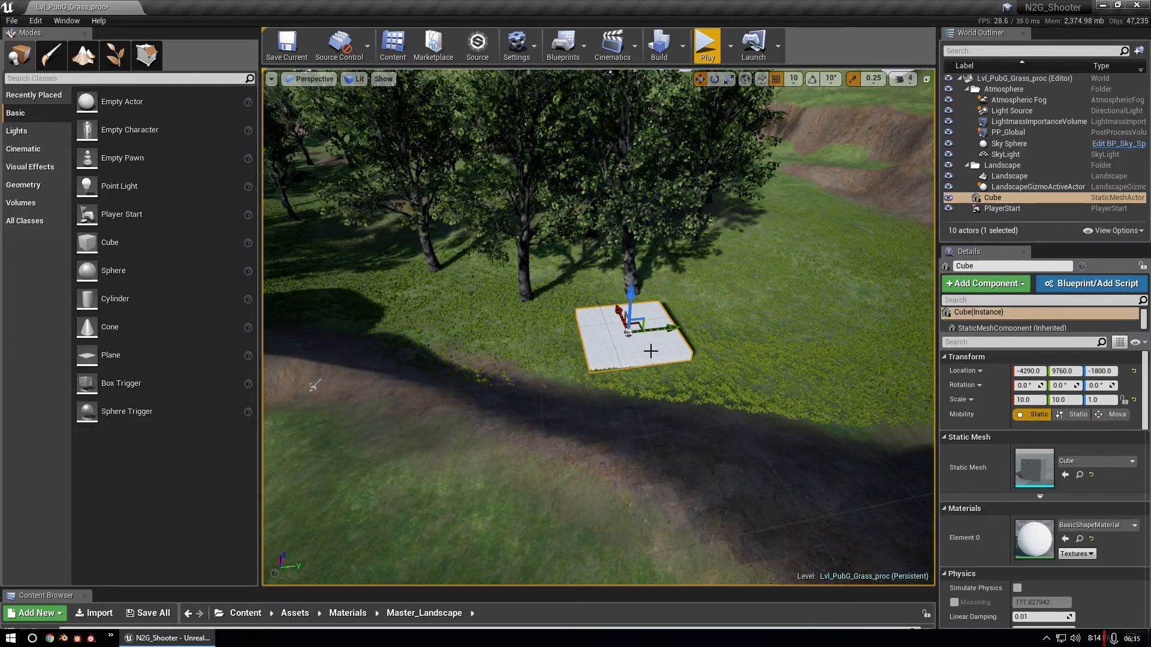
drag(632, 312, 799, 299)
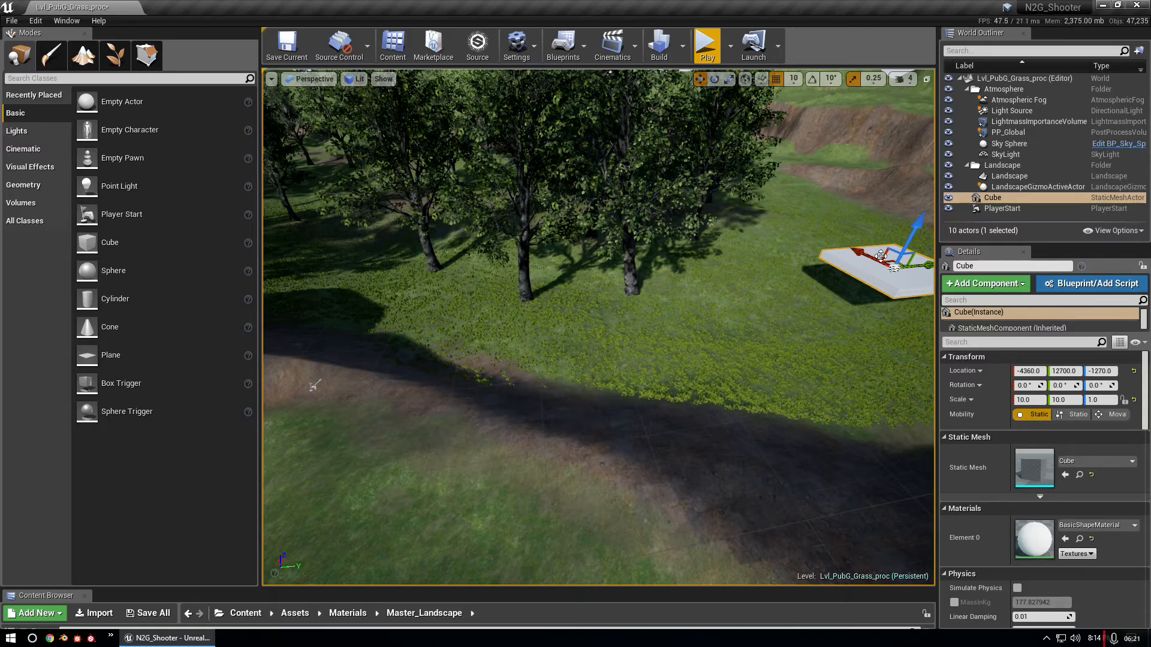
key(f)
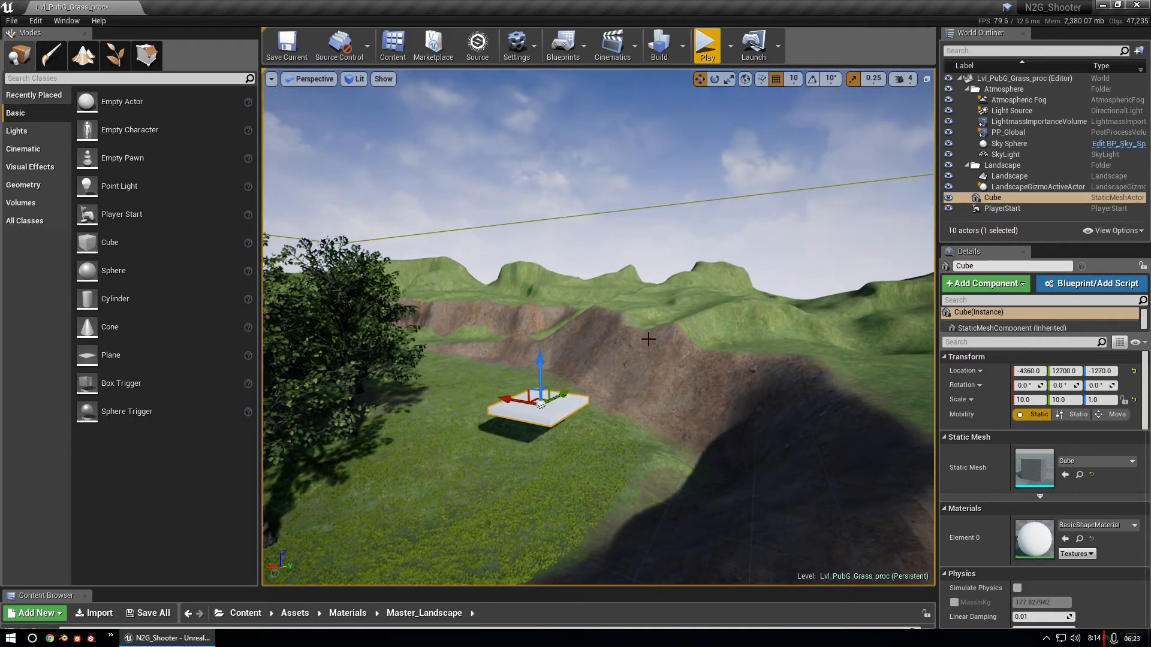
- Raise the slab high above the terrain to a Z location of about 3370
drag(542, 380, 539, 75)
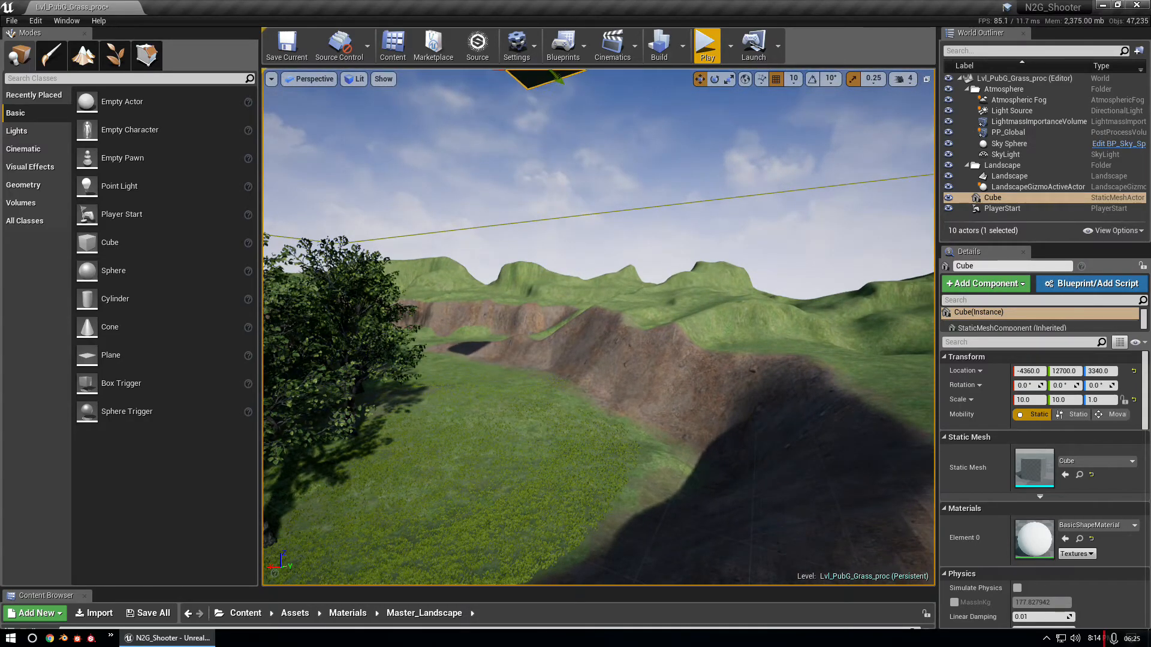
key(f)
right_drag(599, 270, 452, 337)
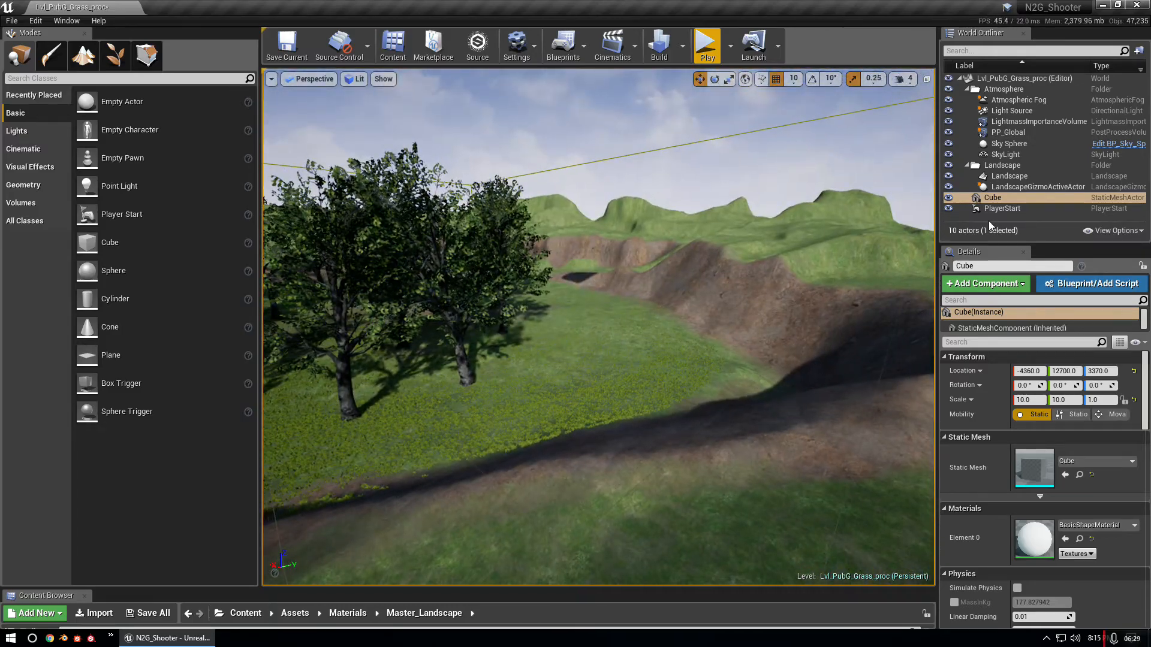
- Rename the Cube actor to 10x10 in the outliner
double_click(992, 198)
click(992, 198)
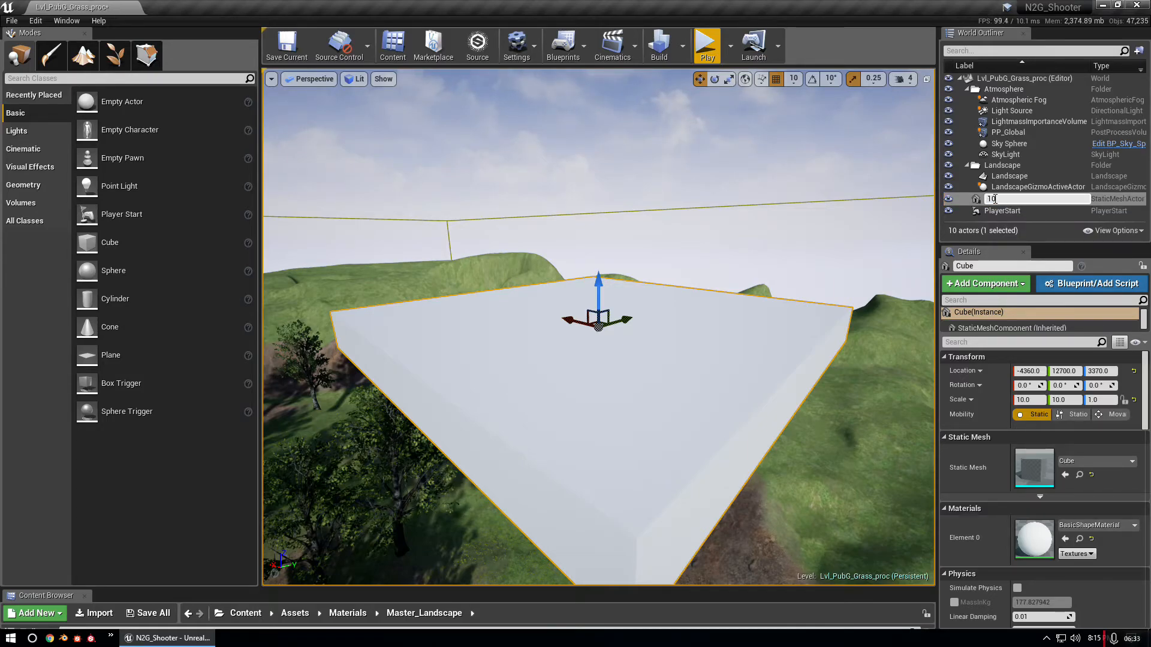
key(Return)
- Focus the view on PlayerStart, collapse the Atmosphere and Landscape folders, and clear the selection
click(1034, 210)
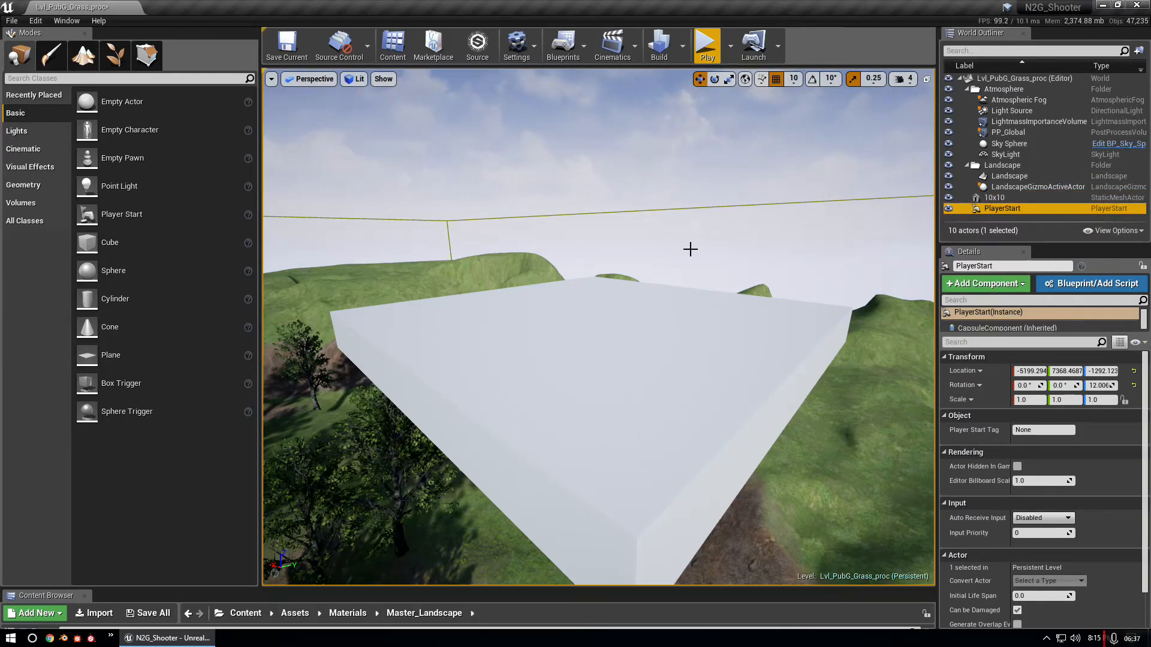
key(f)
right_drag(599, 327, 865, 316)
key(w)
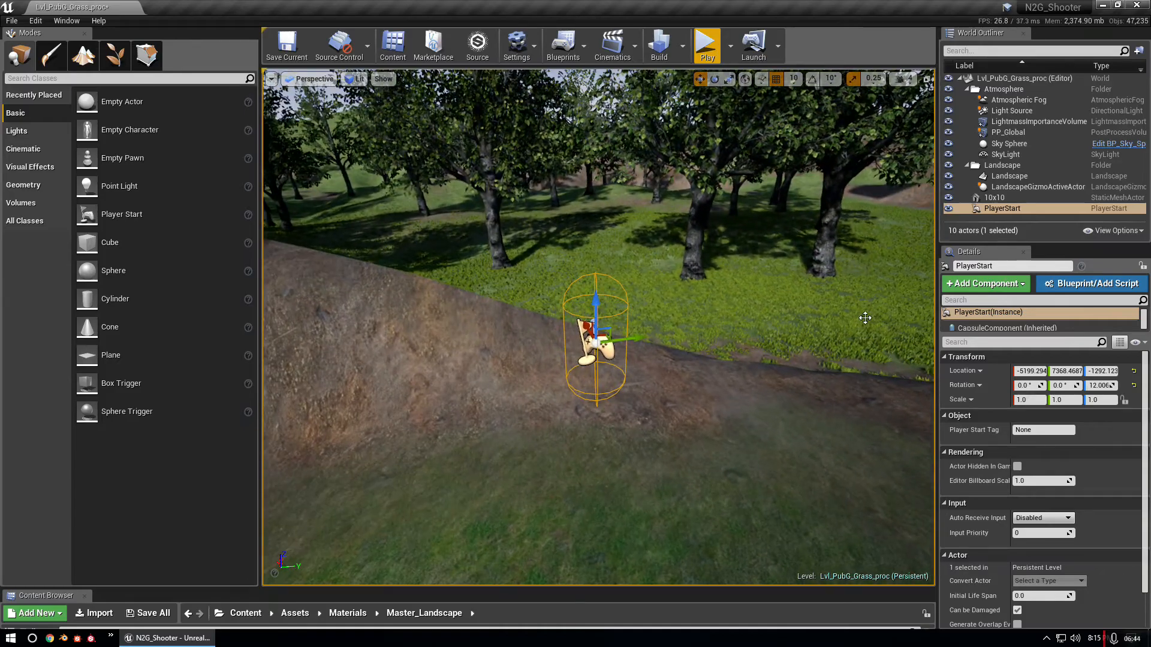
click(966, 89)
click(966, 100)
click(1006, 157)
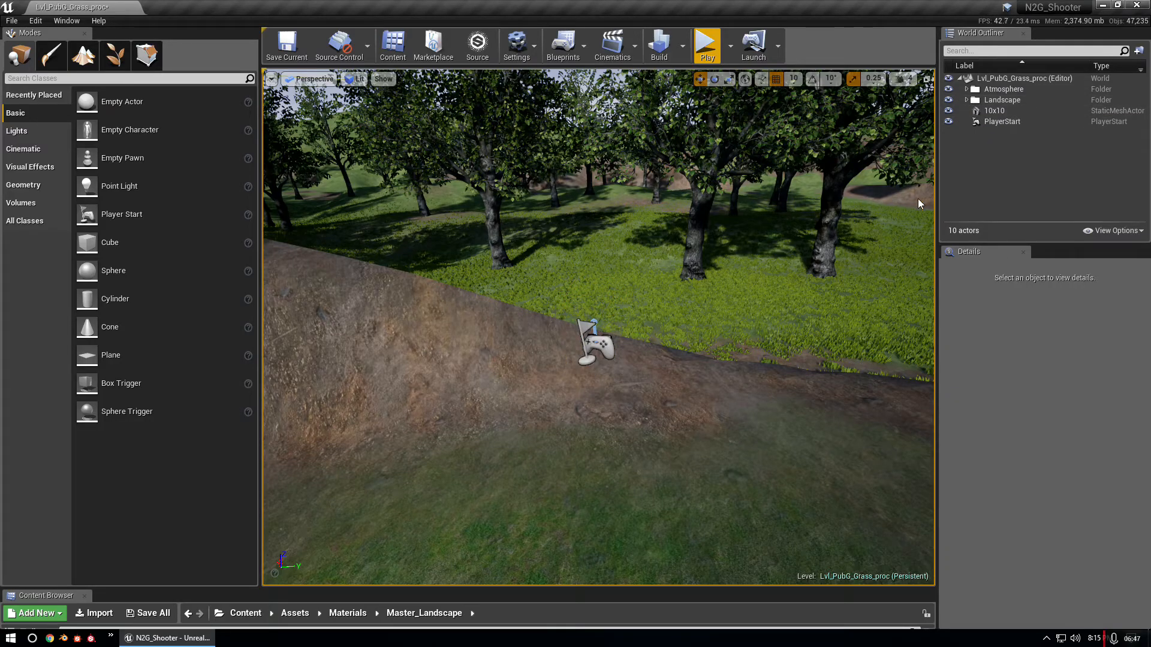
- Return to foliage painting, select HillTree_02 to review its Painting density, and set the brush's paint density to 1.0
click(115, 55)
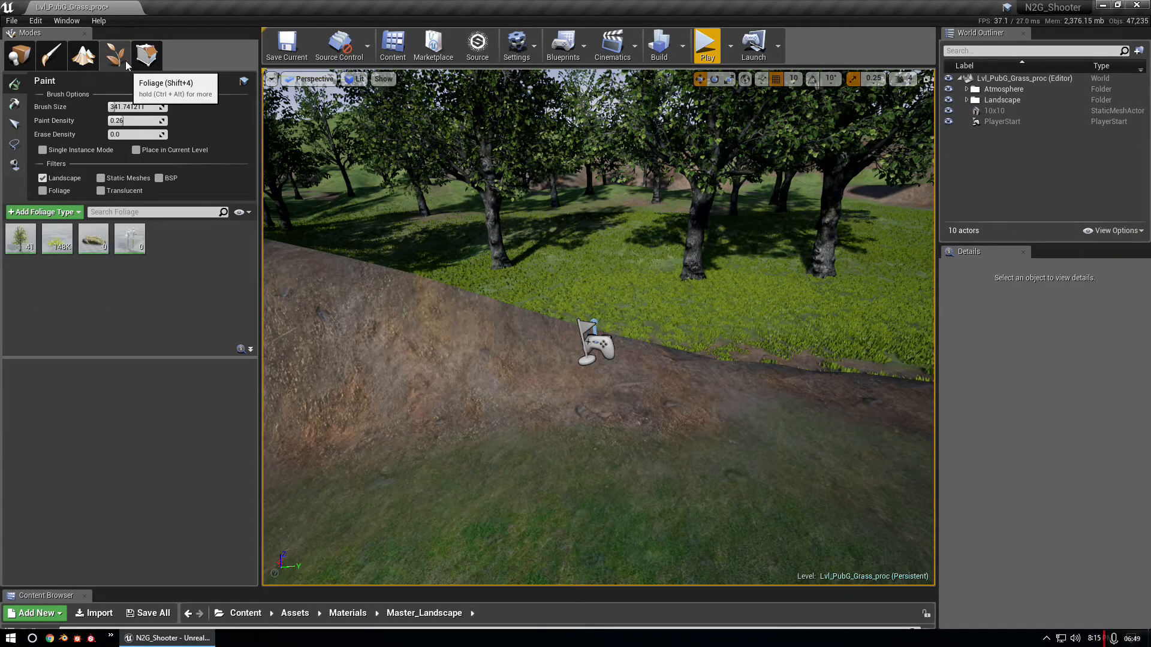
click(21, 239)
scroll(171, 479, down, 3)
scroll(173, 501, down, 2)
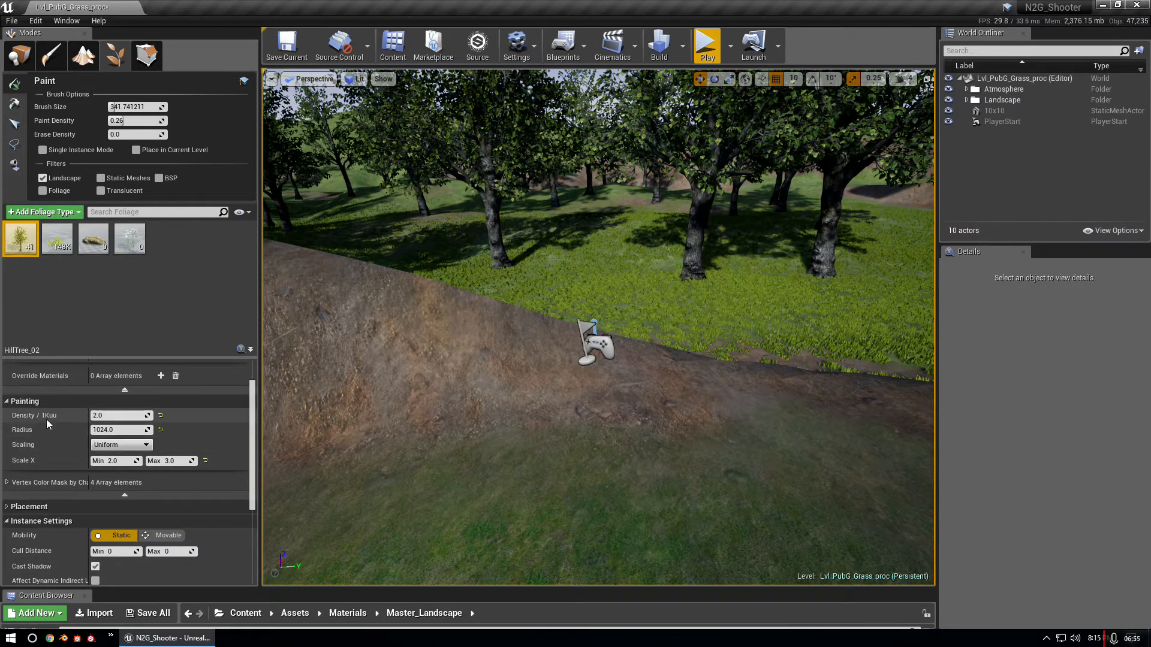
mouse_move(46, 422)
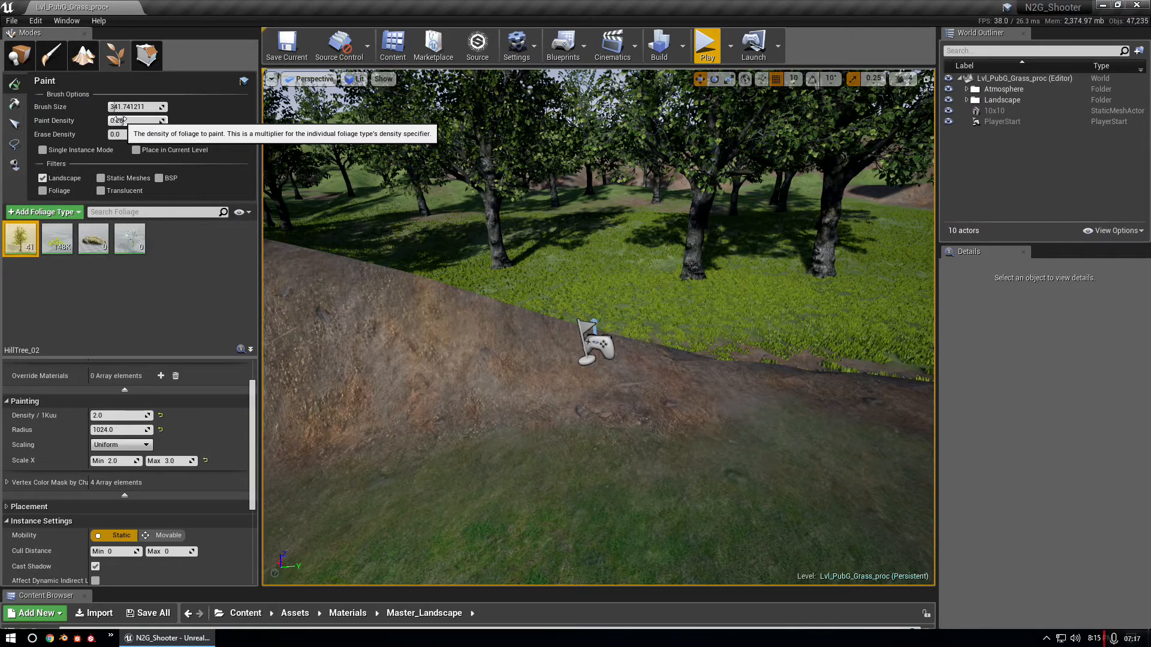
drag(121, 120, 166, 119)
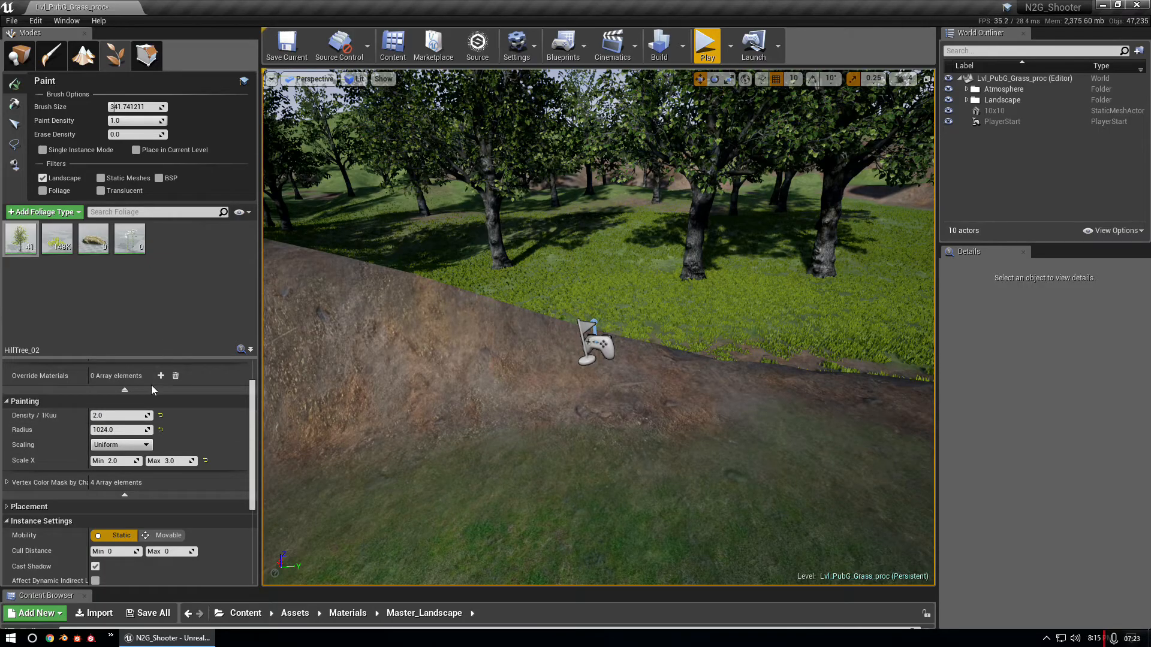
- Try a lower Density / 1Kuu for HillTree_02, reset it to the default 100.0, and clear the foliage type selection
drag(120, 416, 143, 415)
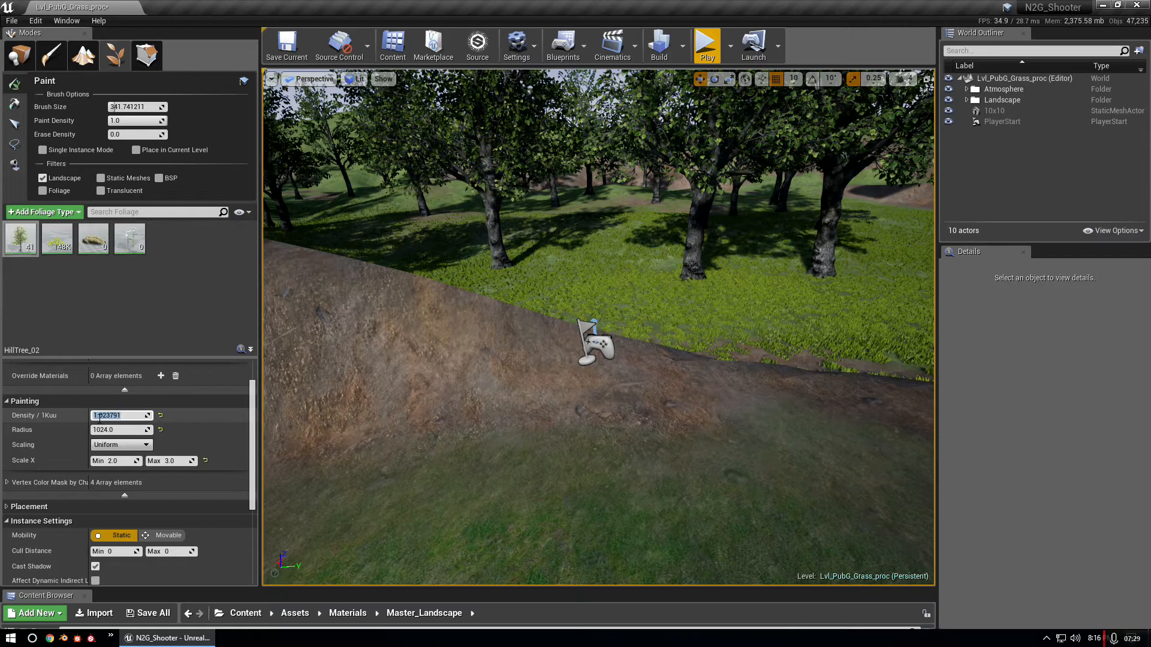
text(0)
key(Return)
click(160, 416)
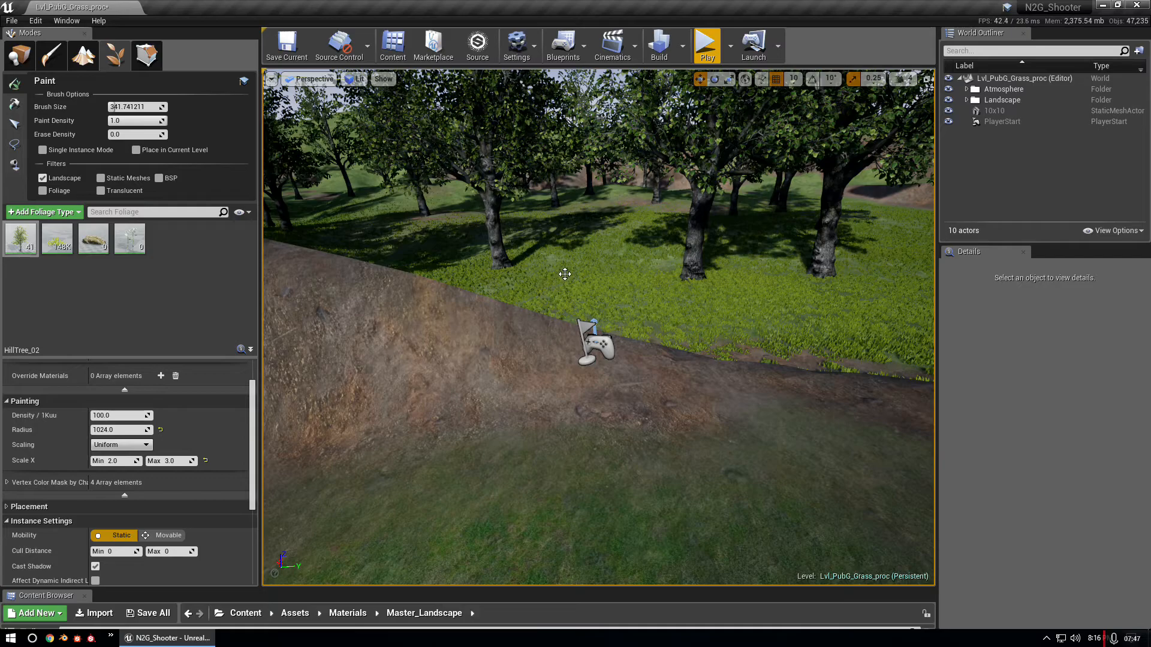
click(121, 305)
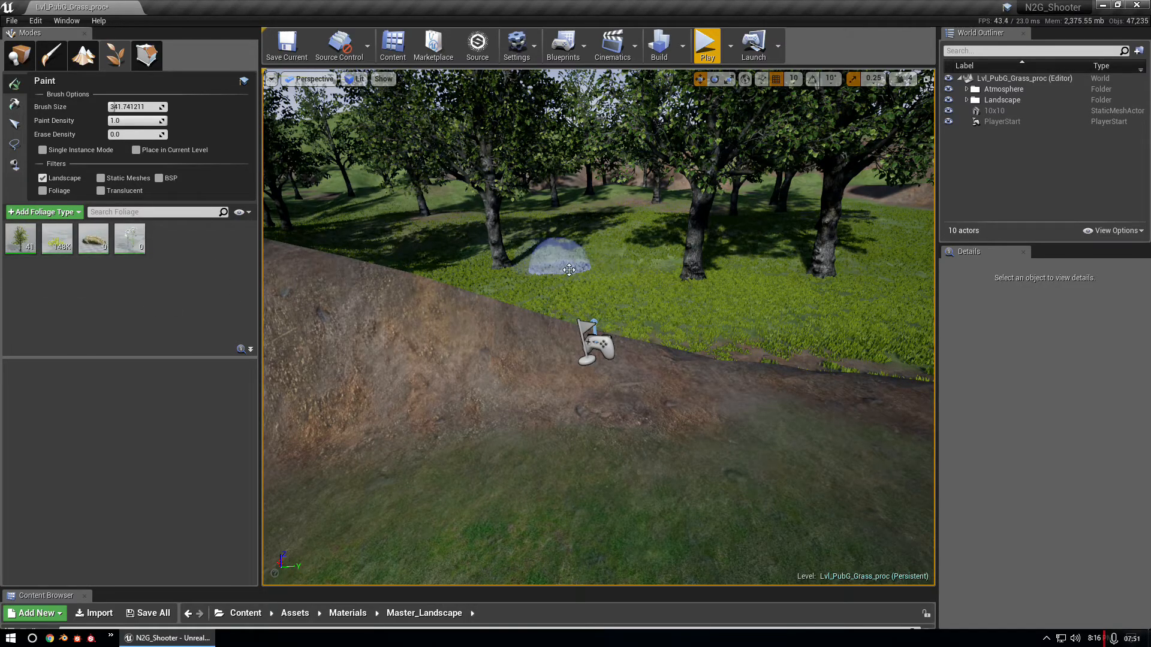
- Set the foliage brush size to about 2207 and paint HillTree_02 trees on the bare grassy terrain
drag(114, 106, 145, 107)
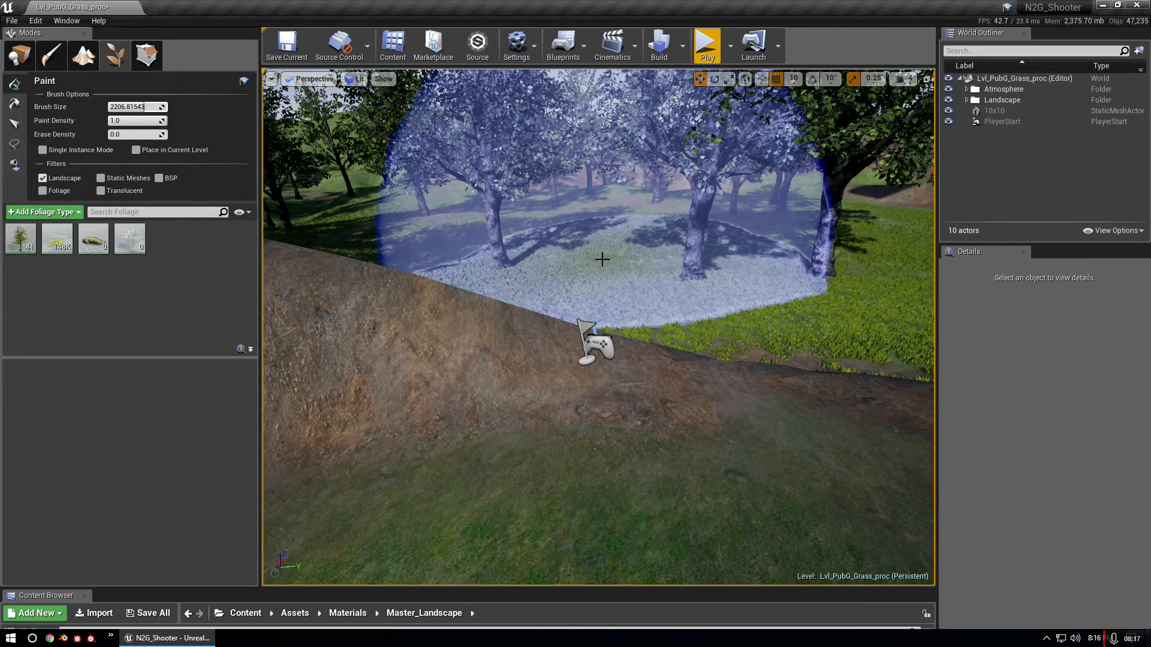
right_drag(603, 260, 583, 220)
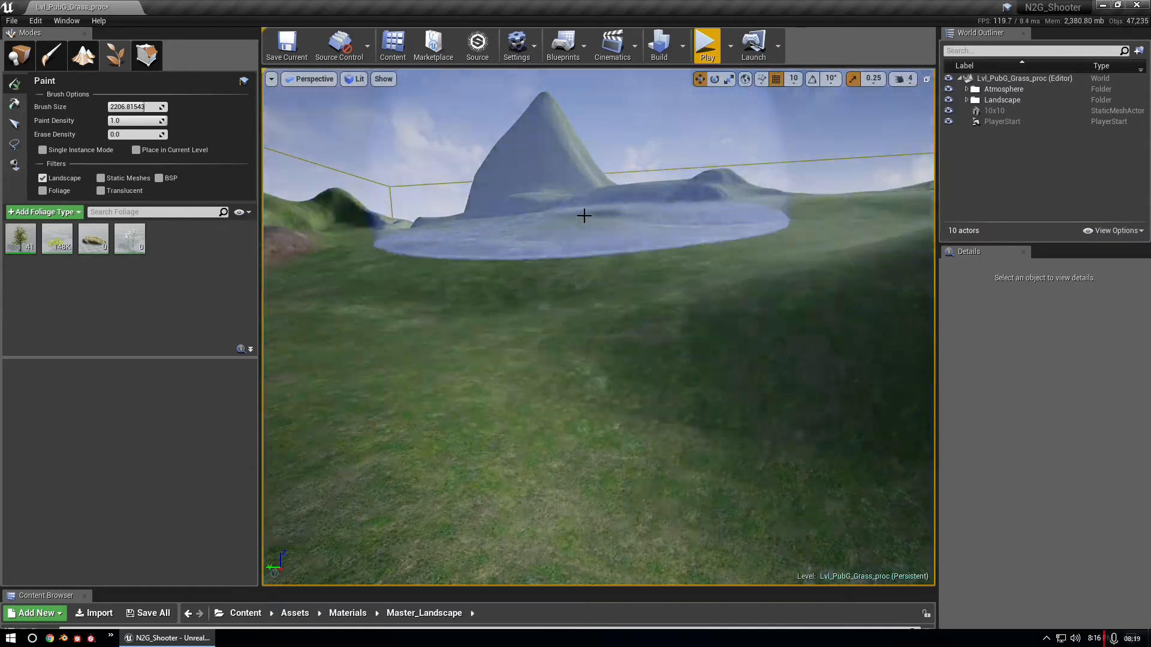
click(564, 225)
mouse_move(598, 336)
right_down()
mouse_move(560, 276)
mouse_move(507, 297)
mouse_move(455, 342)
right_up()
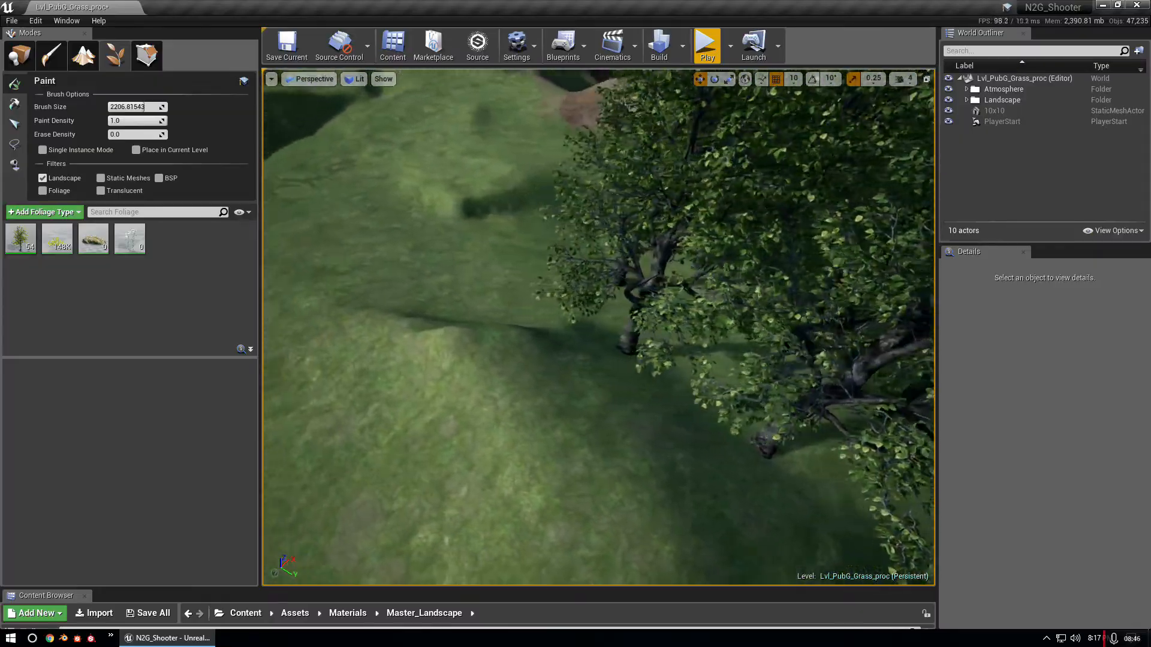
right_drag(599, 327, 743, 312)
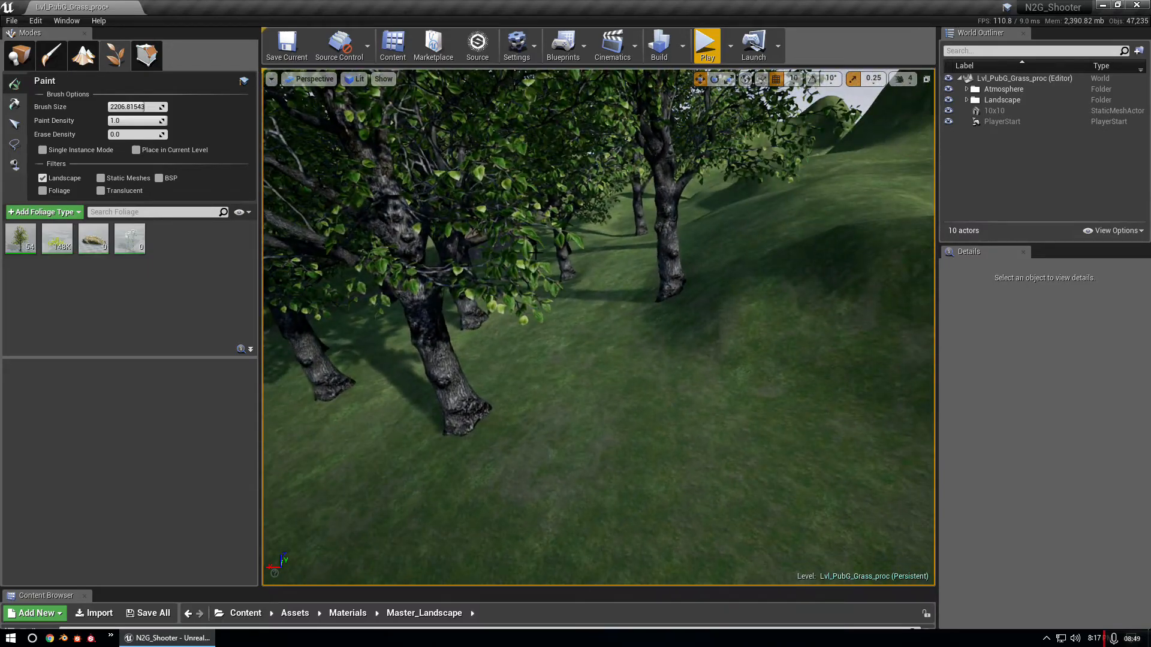
- Erase the newly painted group of trees from the grassy terrain
mouse_move(479, 270)
shift+mouse_down()
mouse_move(569, 308)
mouse_move(528, 336)
mouse_move(593, 258)
mouse_move(483, 326)
shift+mouse_up()
mouse_move(483, 326)
right_down()
mouse_move(428, 294)
mouse_move(287, 264)
mouse_move(429, 258)
mouse_move(372, 257)
right_up()
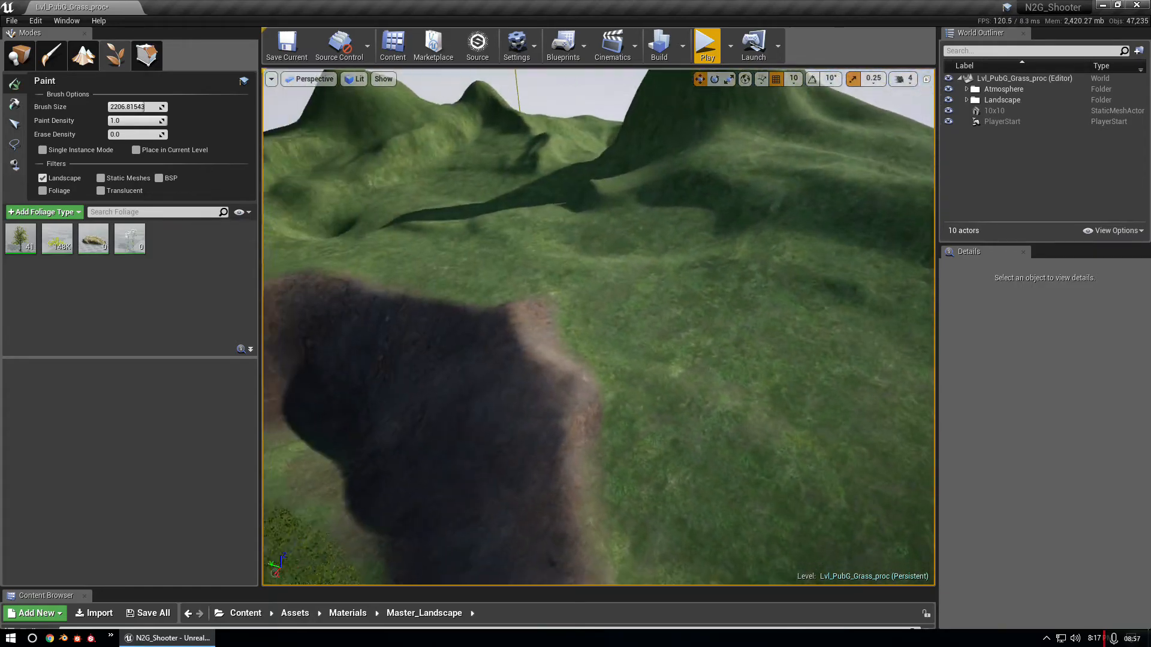
right_drag(807, 521, 807, 521)
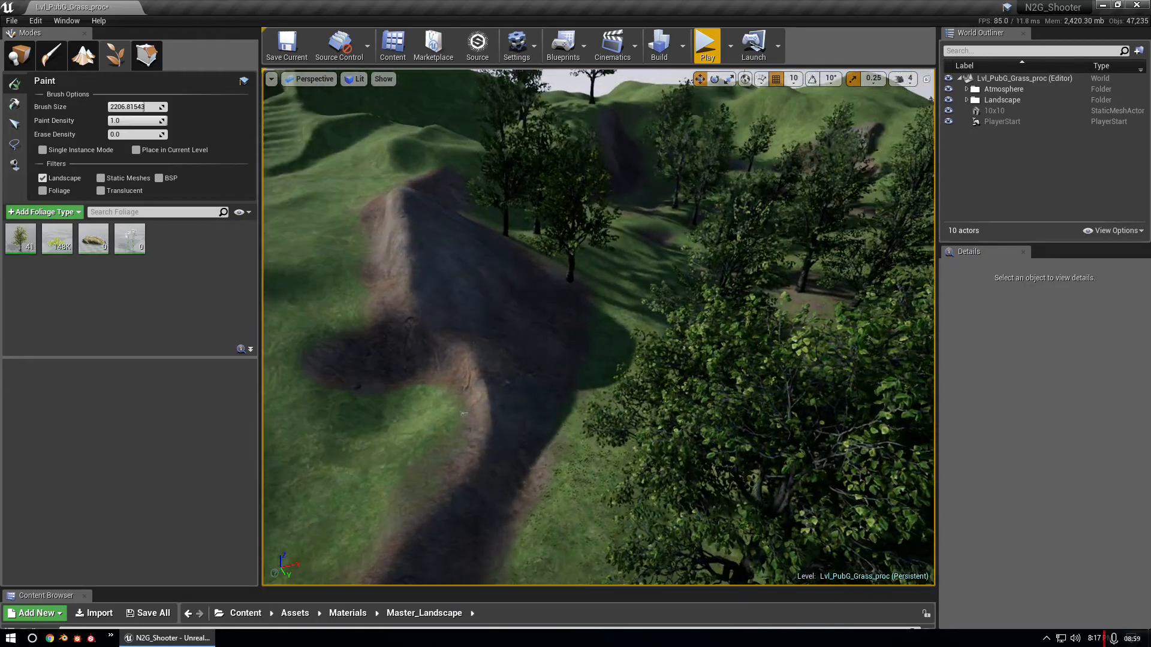
right_drag(807, 521, 807, 522)
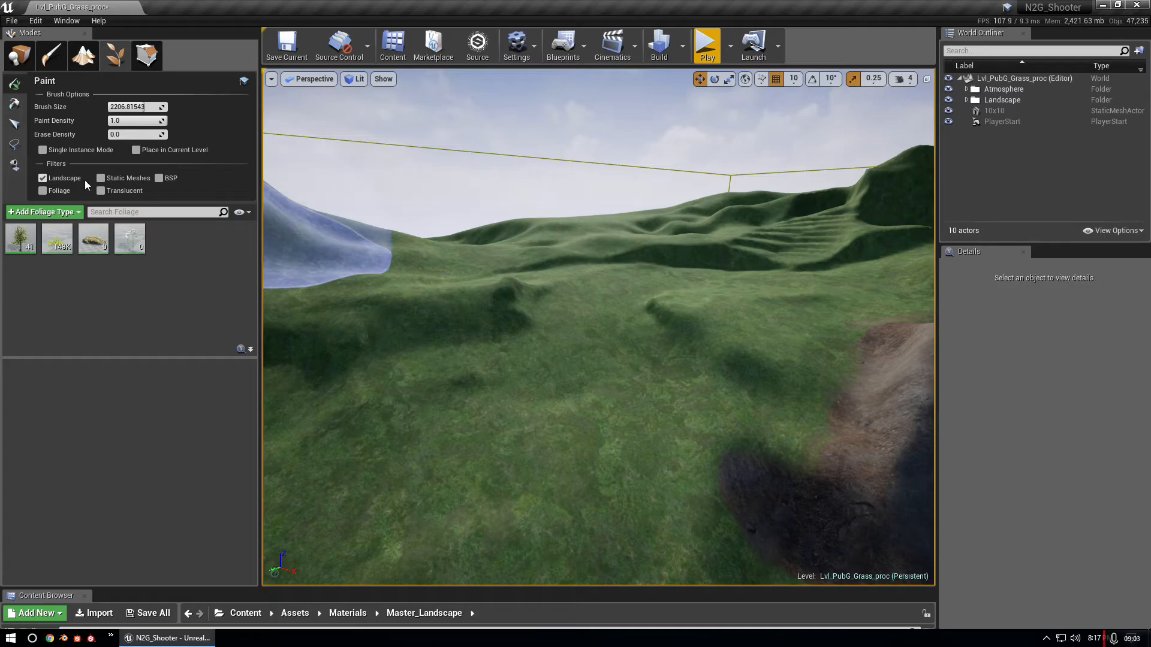
- Set HillTree_02's Density / 1Kuu to about 180 and the brush size to 8192, and paint a forest across the hills
click(18, 246)
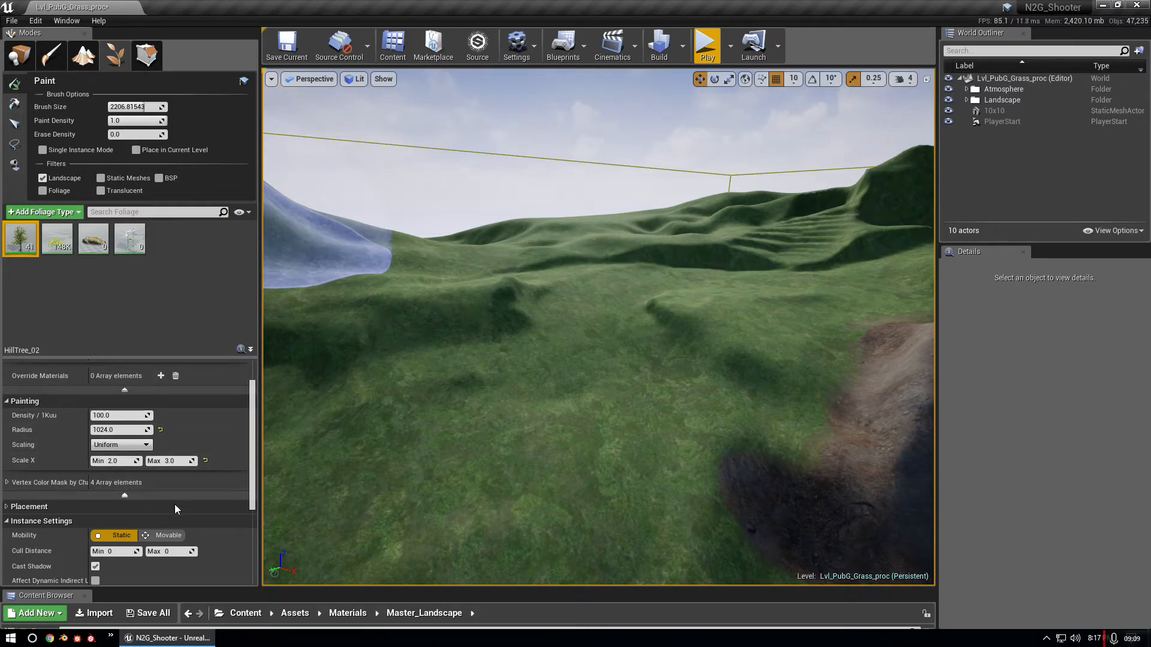
drag(114, 414, 144, 414)
drag(131, 107, 287, 164)
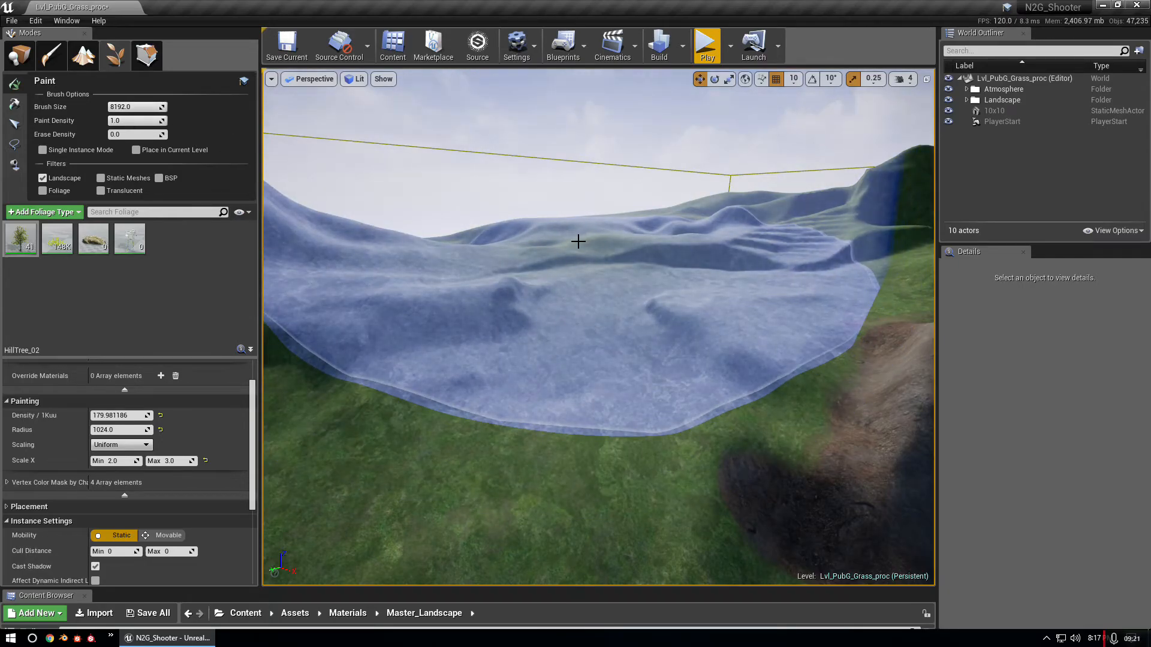
click(585, 242)
mouse_move(585, 242)
right_down()
mouse_move(533, 231)
mouse_move(578, 257)
mouse_move(584, 291)
mouse_move(584, 246)
mouse_move(642, 195)
mouse_move(569, 238)
right_up()
key(w)
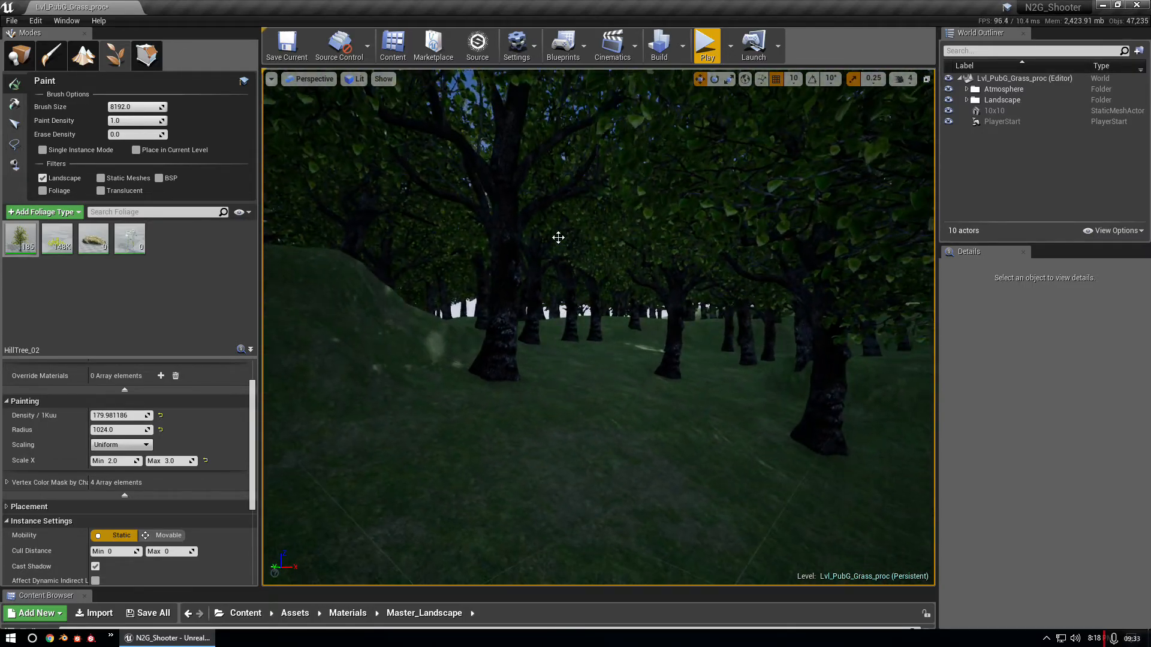
- Switch to placement mode, briefly play the level inside the painted forest, and stop the session
click(19, 55)
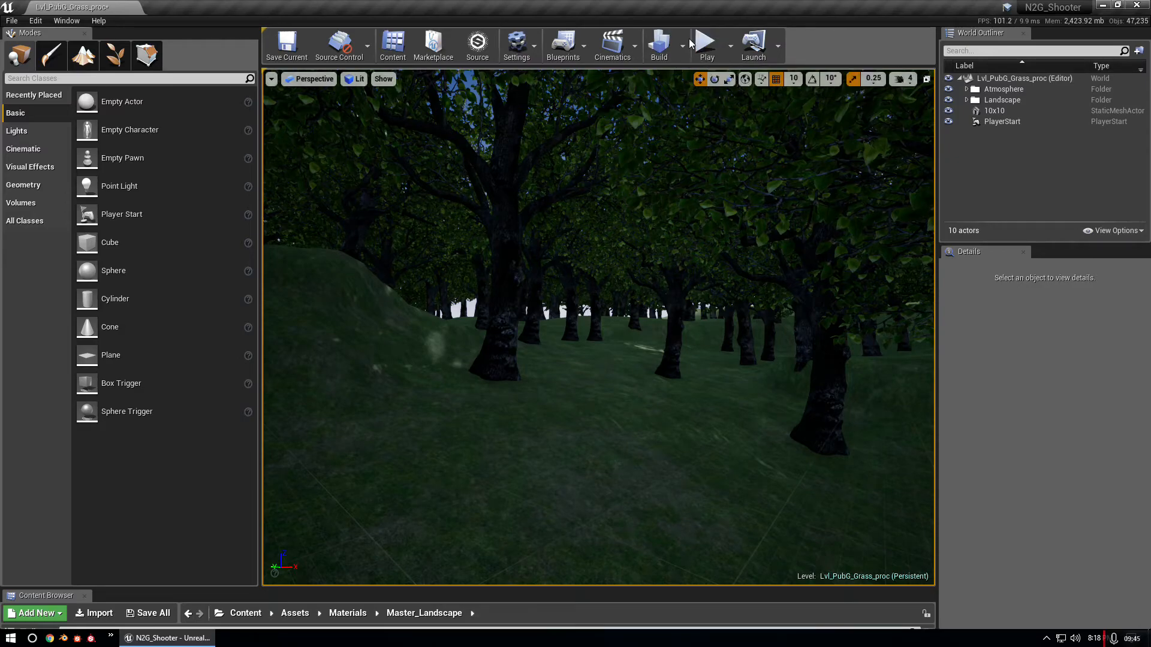
right_drag(585, 417, 585, 480)
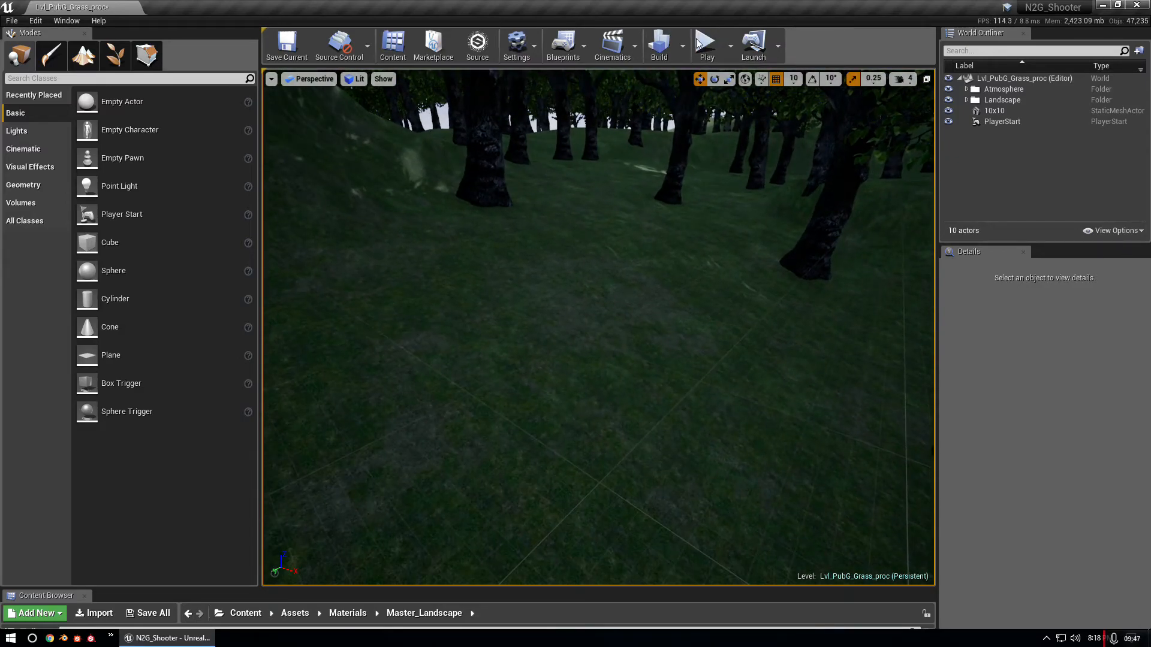
click(730, 45)
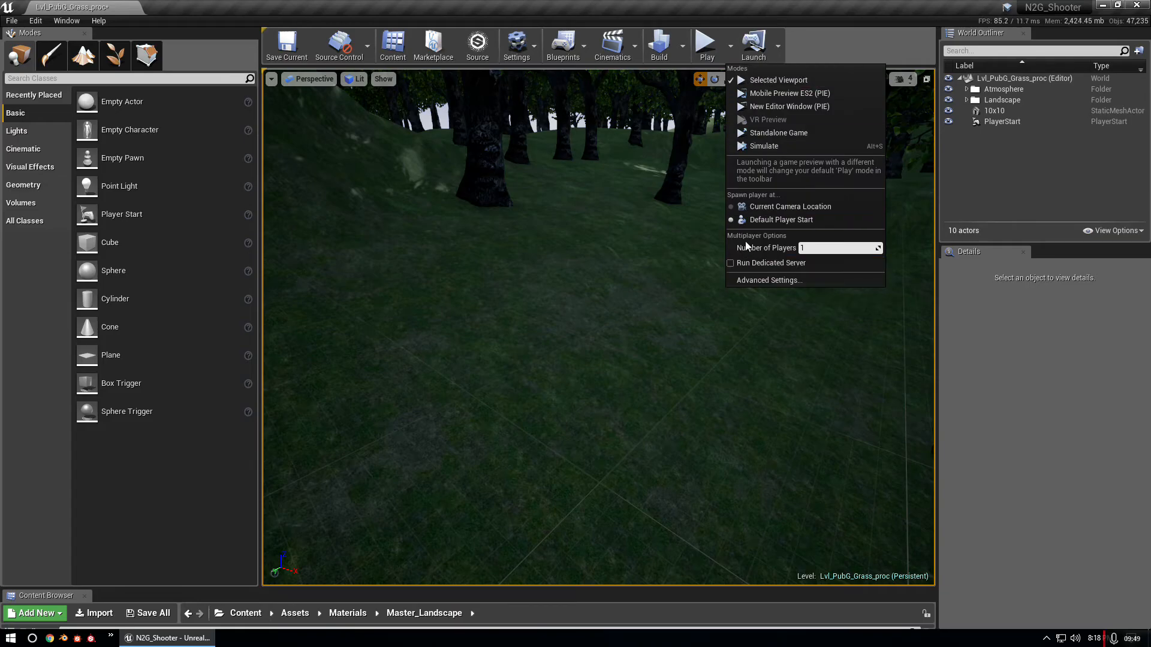
click(814, 38)
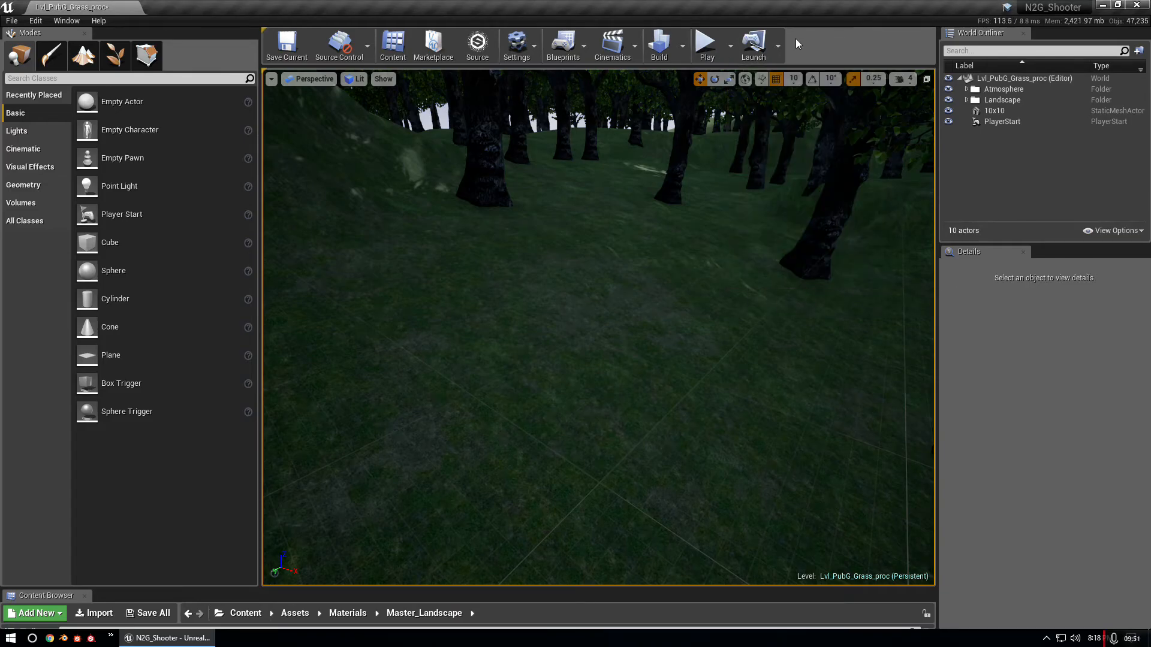
right_drag(602, 226, 598, 288)
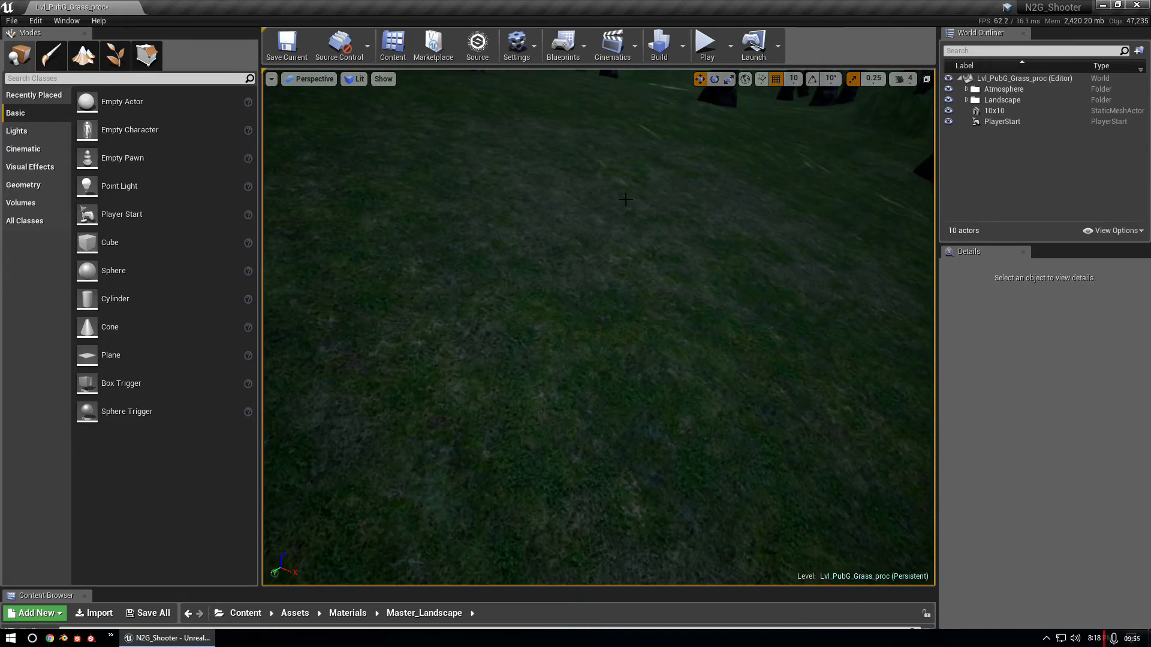
click(707, 48)
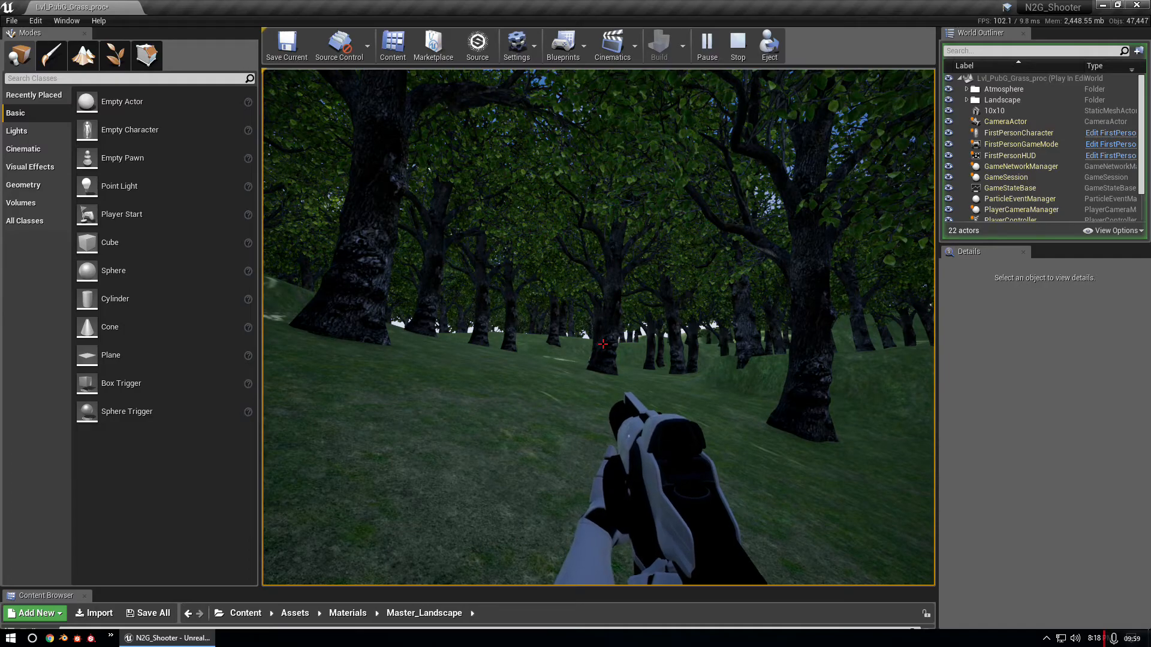
key(Escape)
- Turn on the FPS display in the level viewport
click(271, 78)
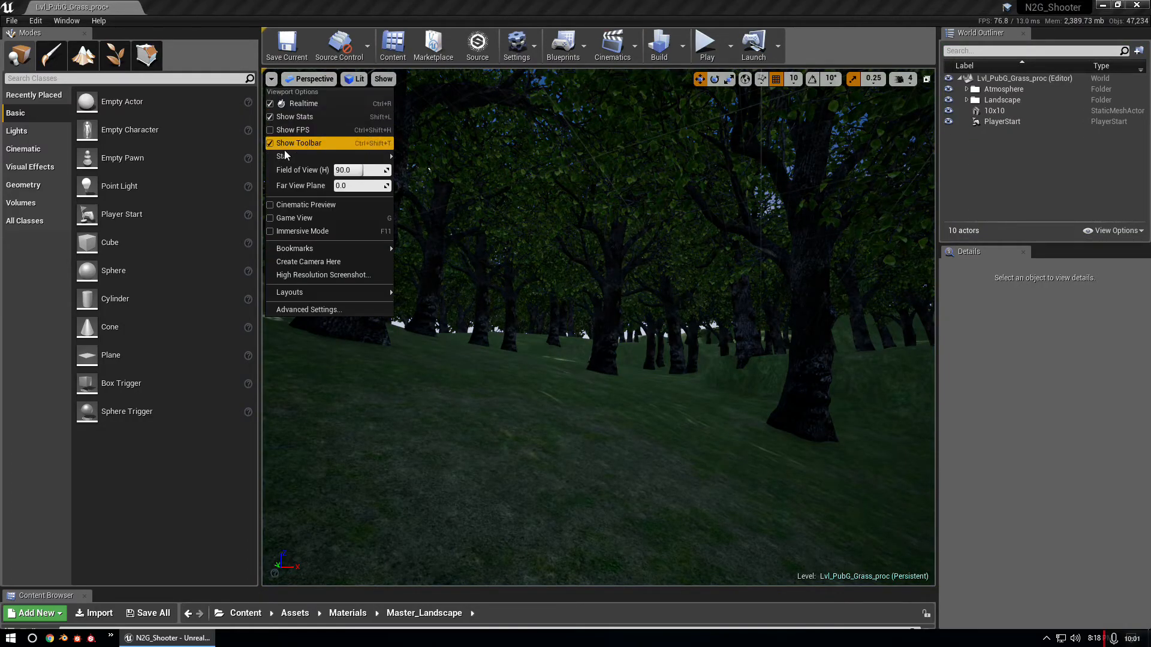
click(298, 133)
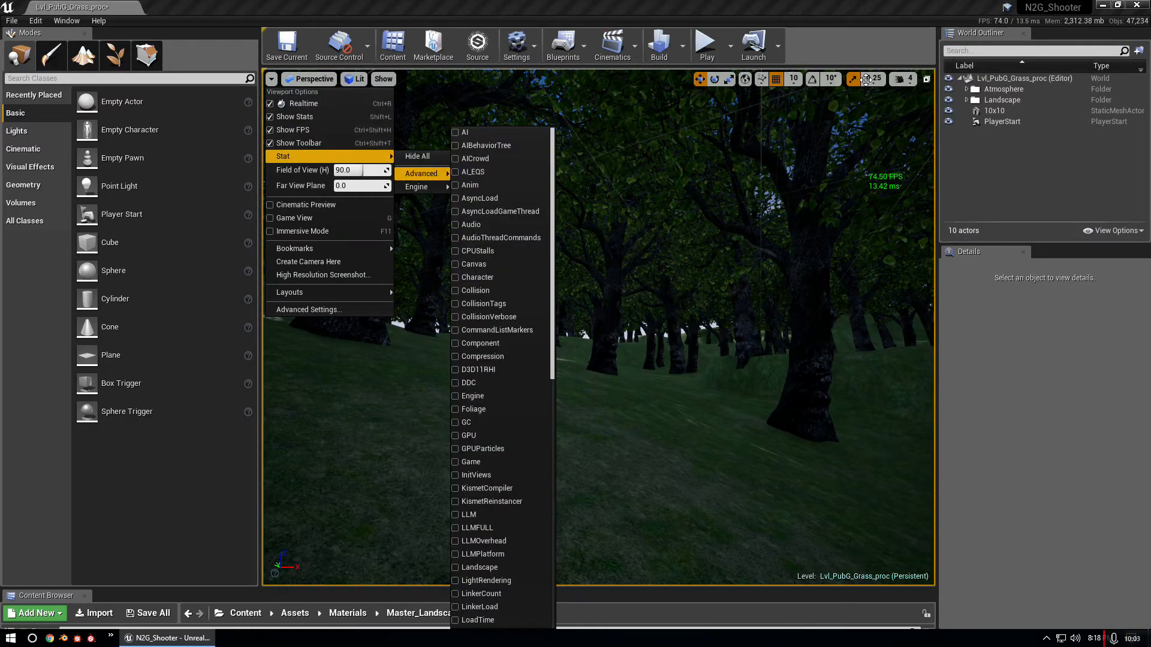
click(847, 42)
right_drag(879, 184, 857, 198)
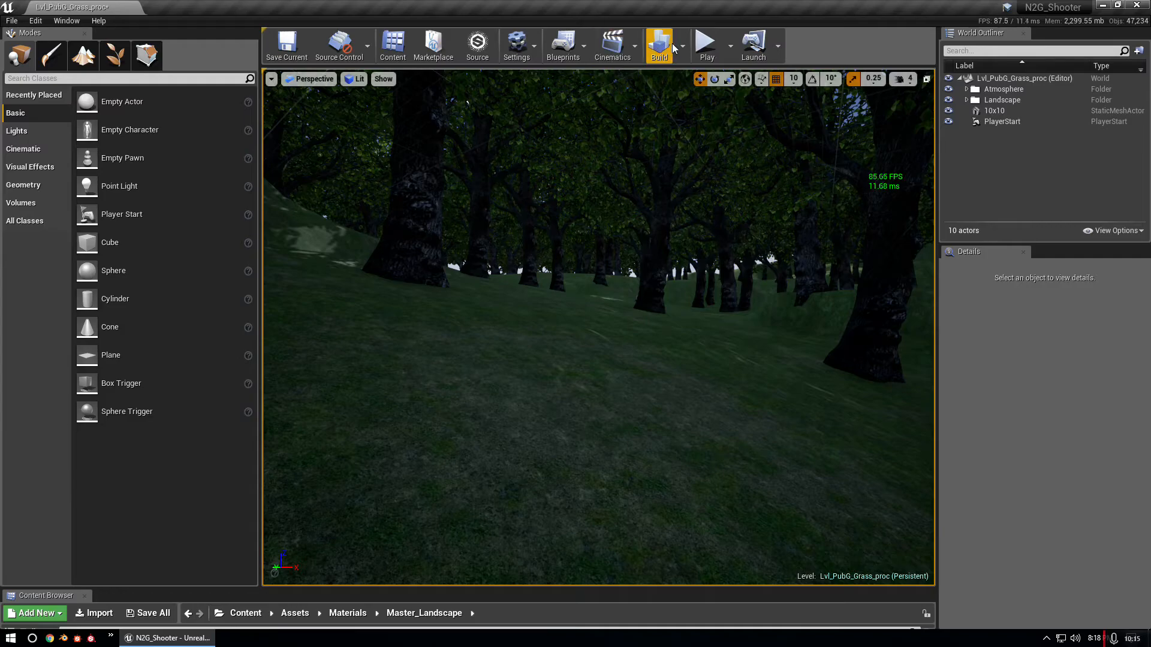
- Play the level full screen to check the forest and its frame rate, and end the session
click(707, 43)
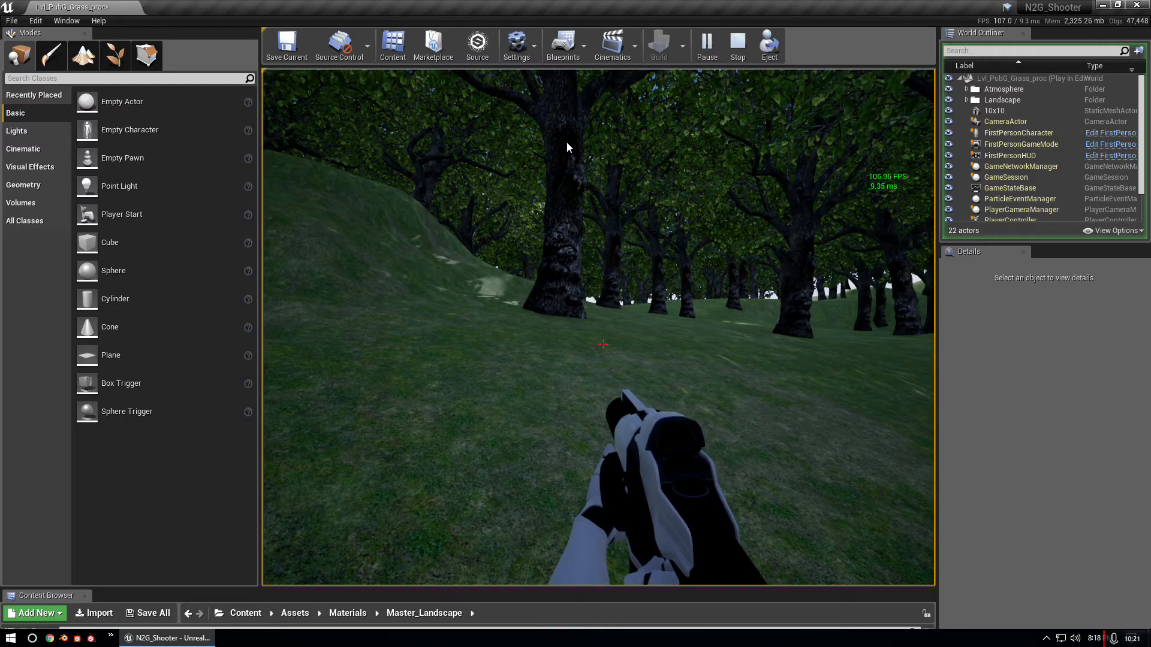
key(F11)
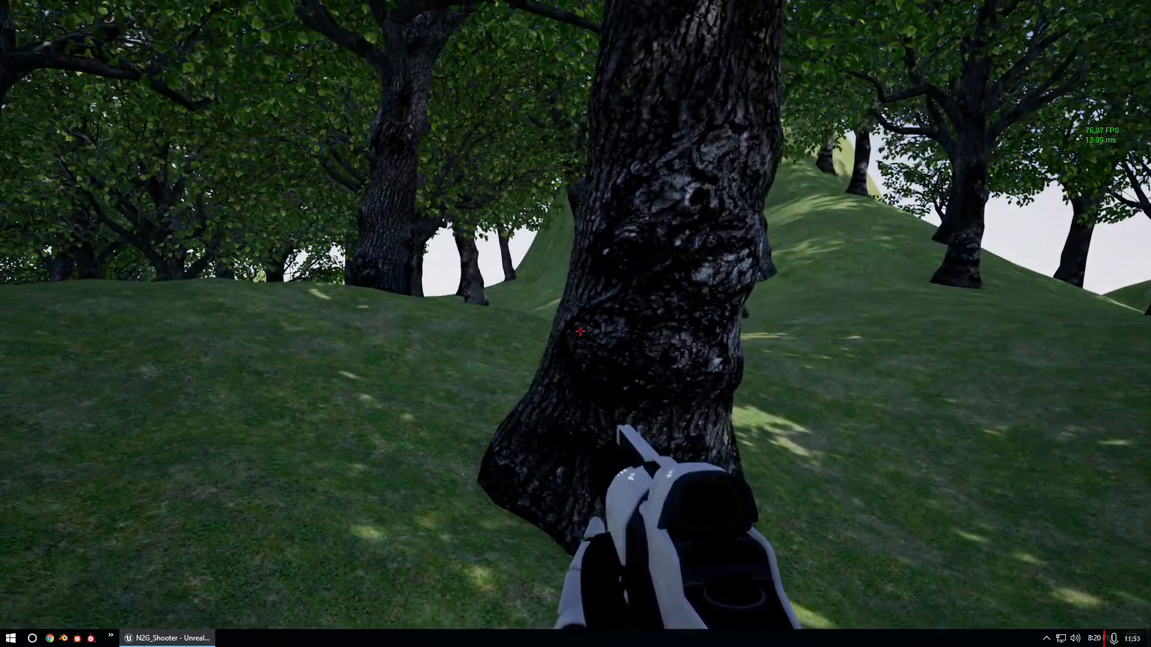
key(Escape)
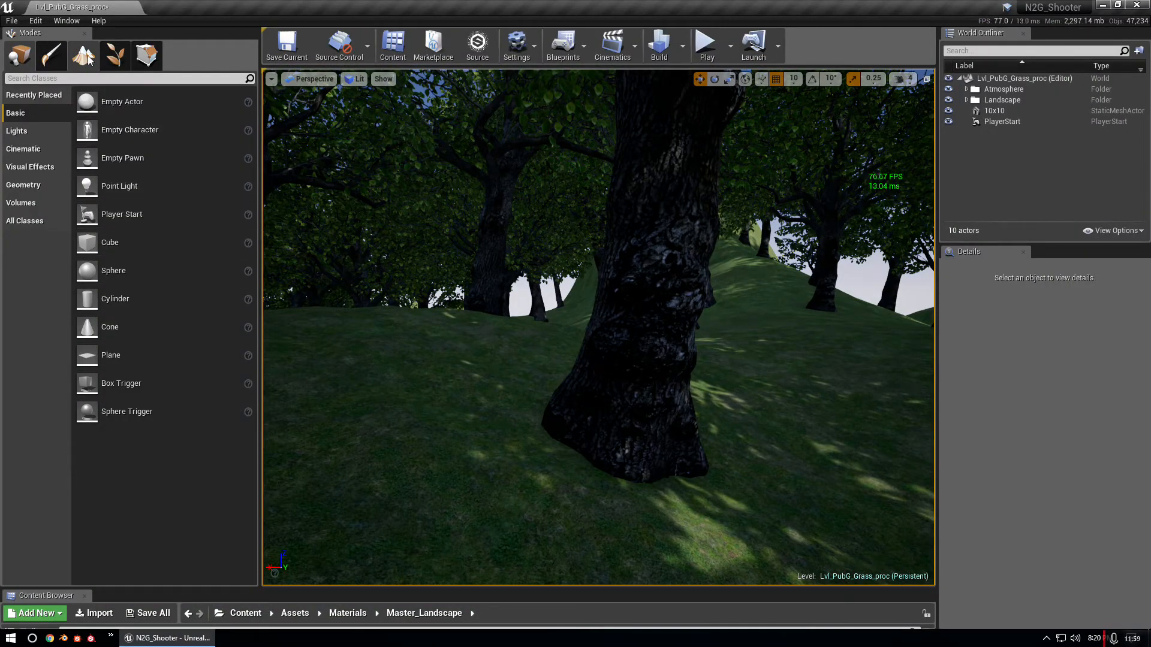
- Return to foliage painting and add SM_Plains_Fern03 from the Assets/StaticMeshes folder as a new foliage type
click(116, 54)
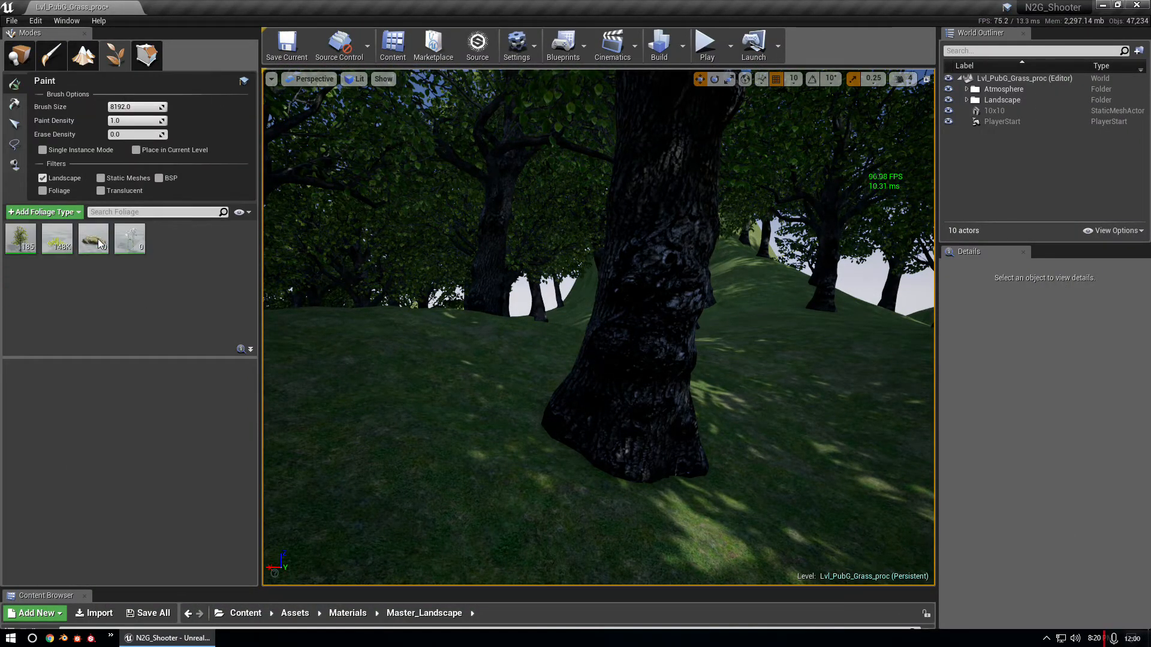
click(21, 238)
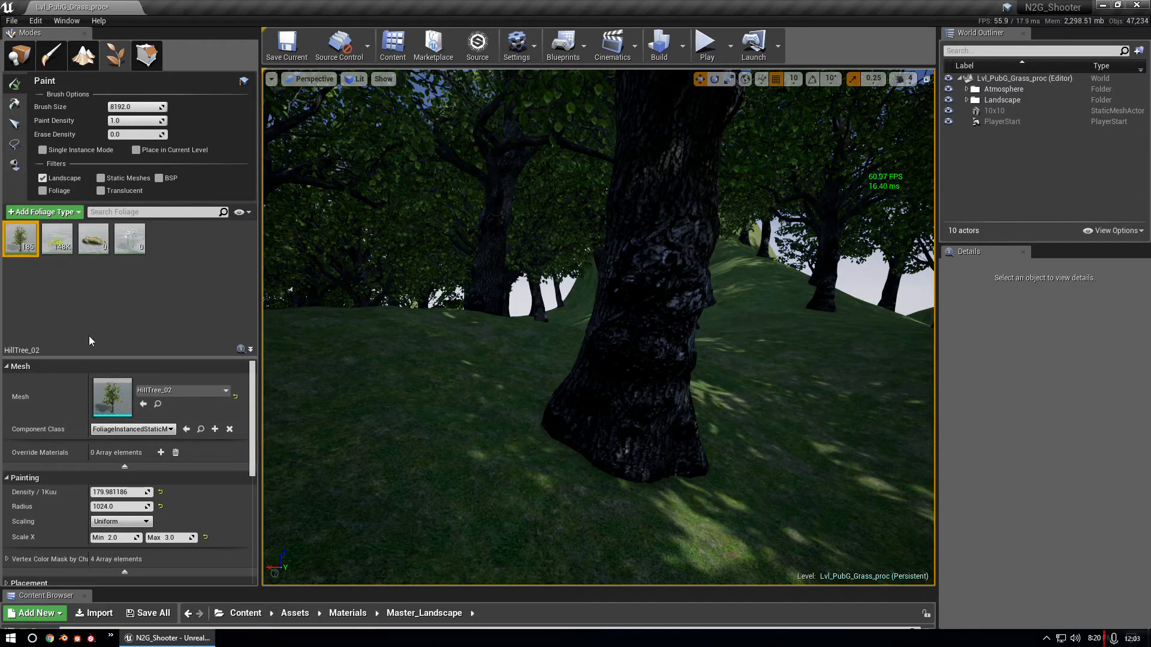
drag(385, 588, 385, 508)
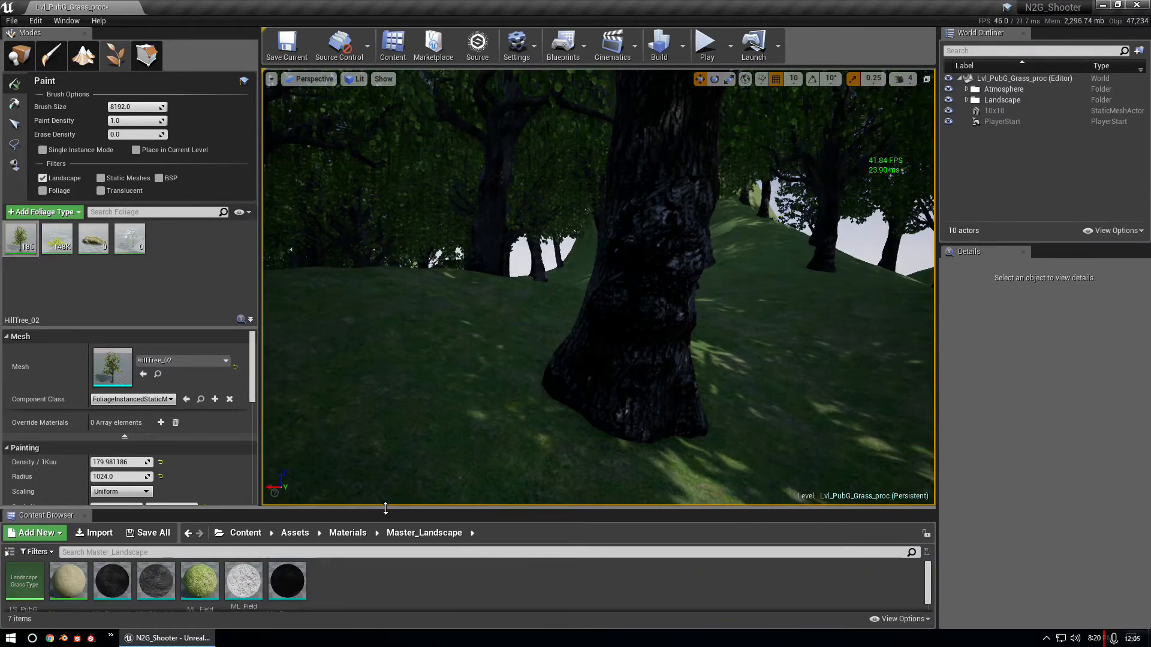
click(292, 534)
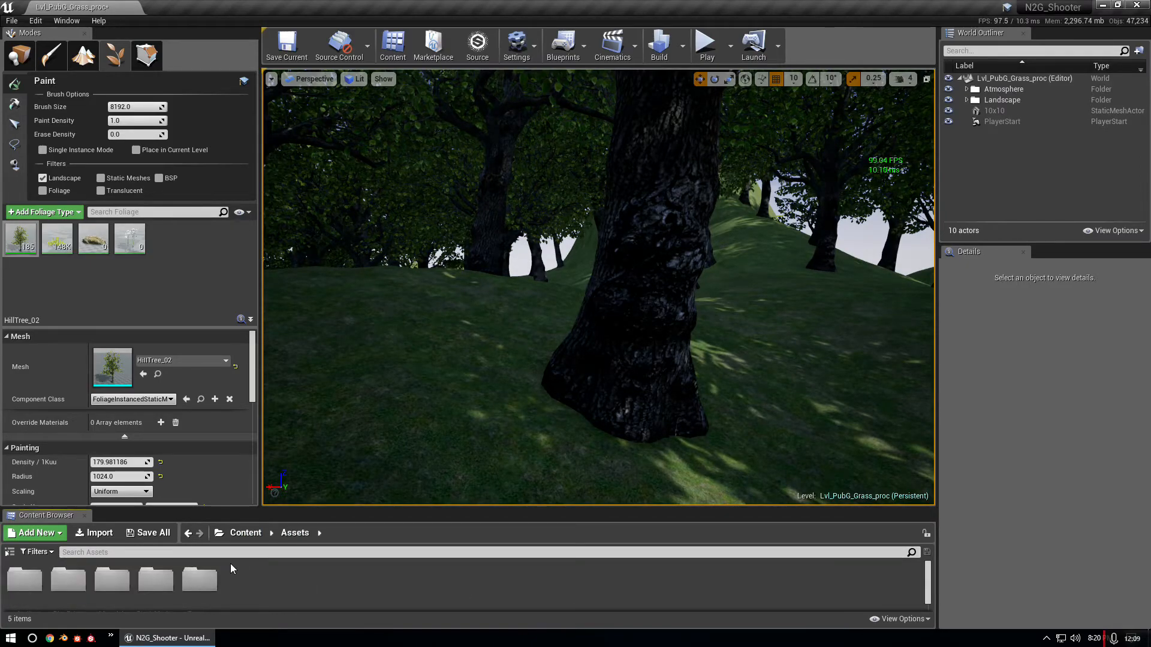
double_click(231, 566)
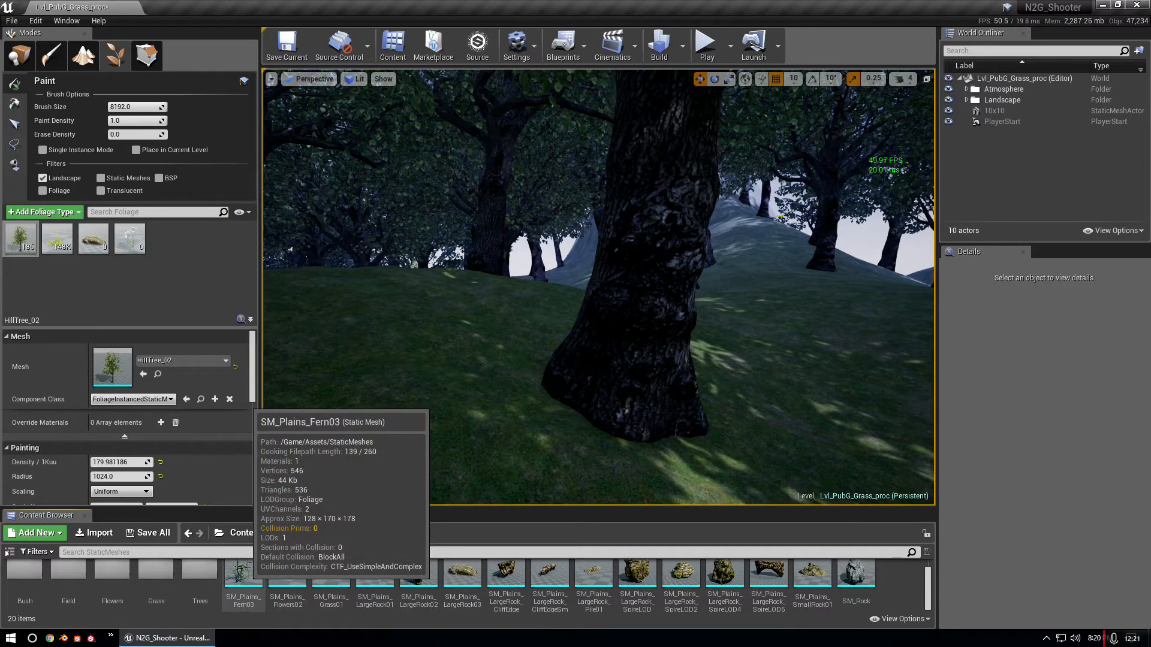
click(246, 583)
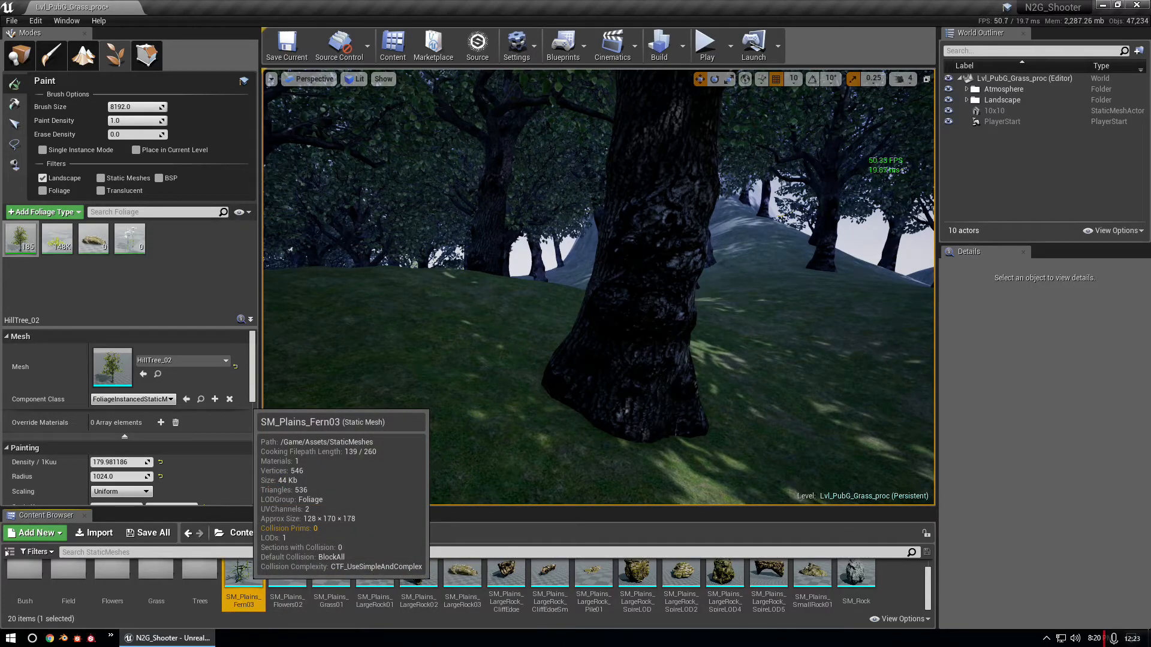
drag(243, 582, 167, 314)
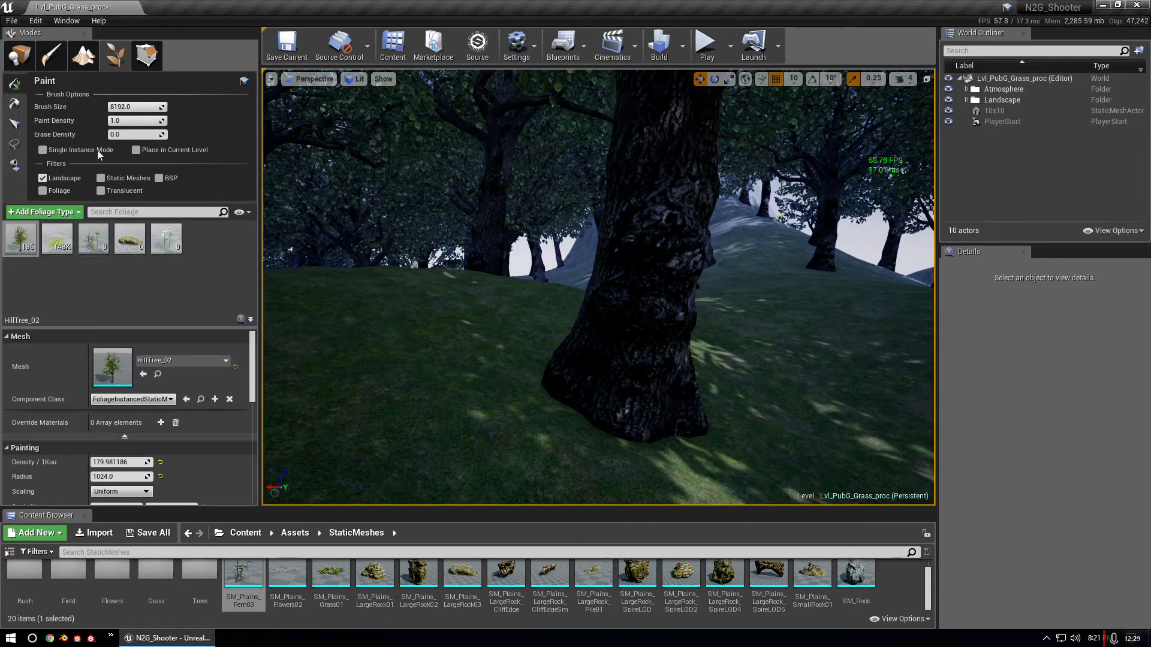
- Set the foliage brush size to about 253.5 and try it on the open ground among the trees
drag(141, 106, 107, 106)
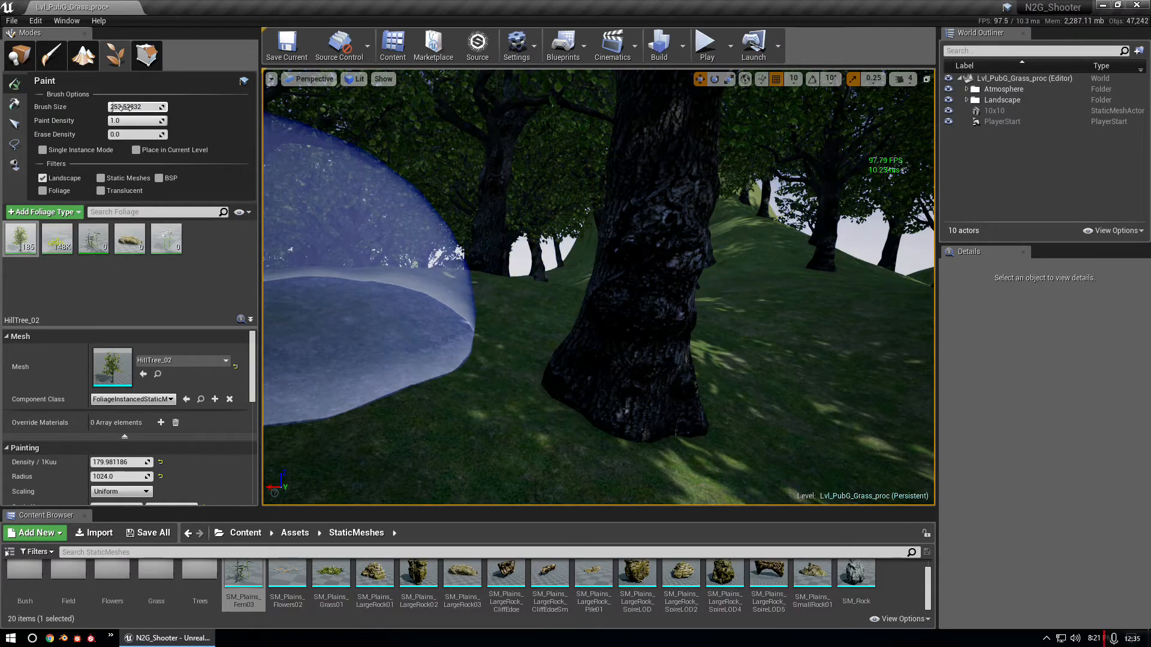
click(353, 360)
mouse_move(359, 359)
right_down()
mouse_move(264, 351)
mouse_move(371, 354)
mouse_move(380, 417)
mouse_move(348, 414)
mouse_move(363, 405)
right_up()
key(w)
key(s)
mouse_move(569, 275)
shift+mouse_down()
mouse_move(624, 257)
mouse_move(619, 237)
shift+mouse_up()
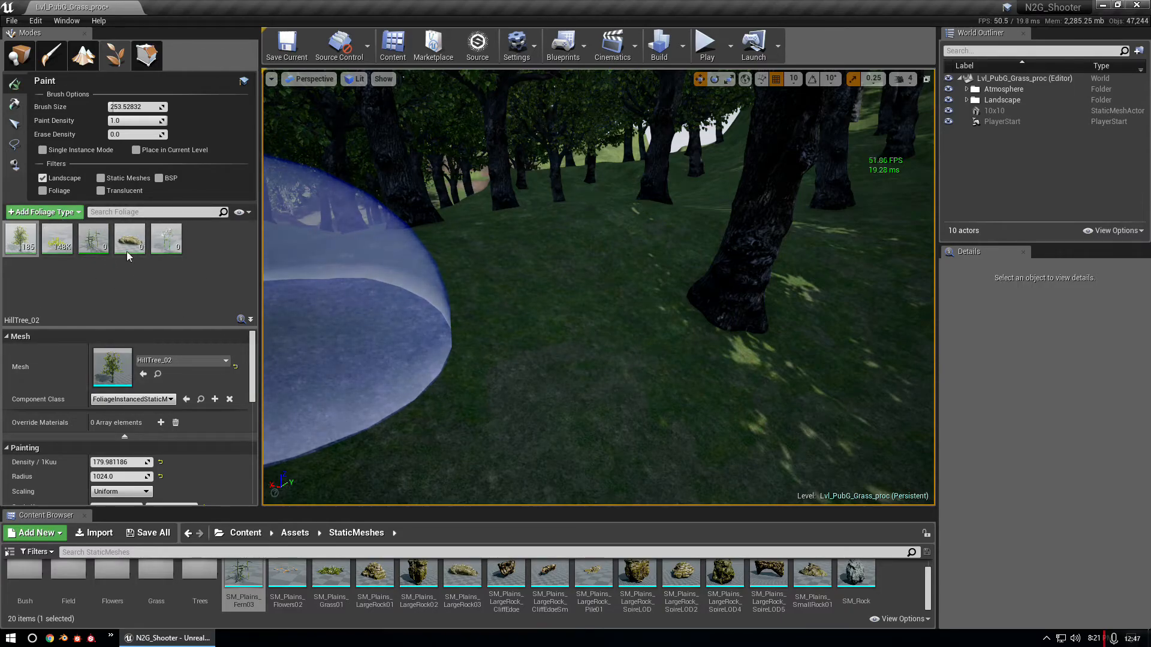
mouse_move(100, 255)
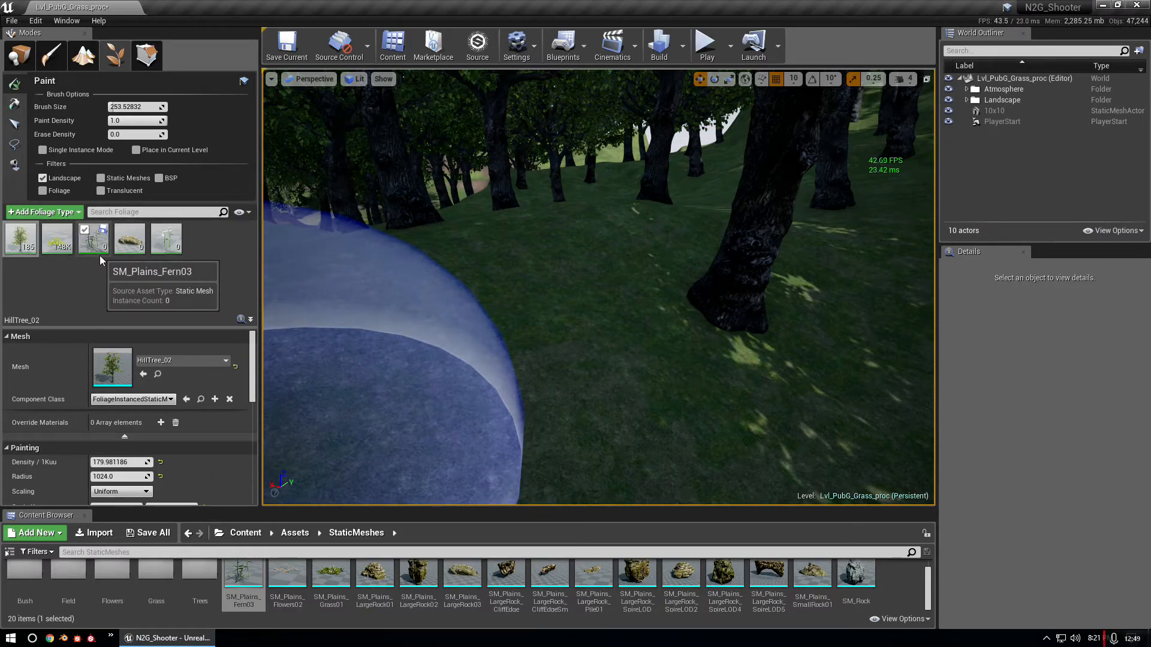
- Remove the SM_Plains_Fern03 foliage type from the foliage list
click(87, 252)
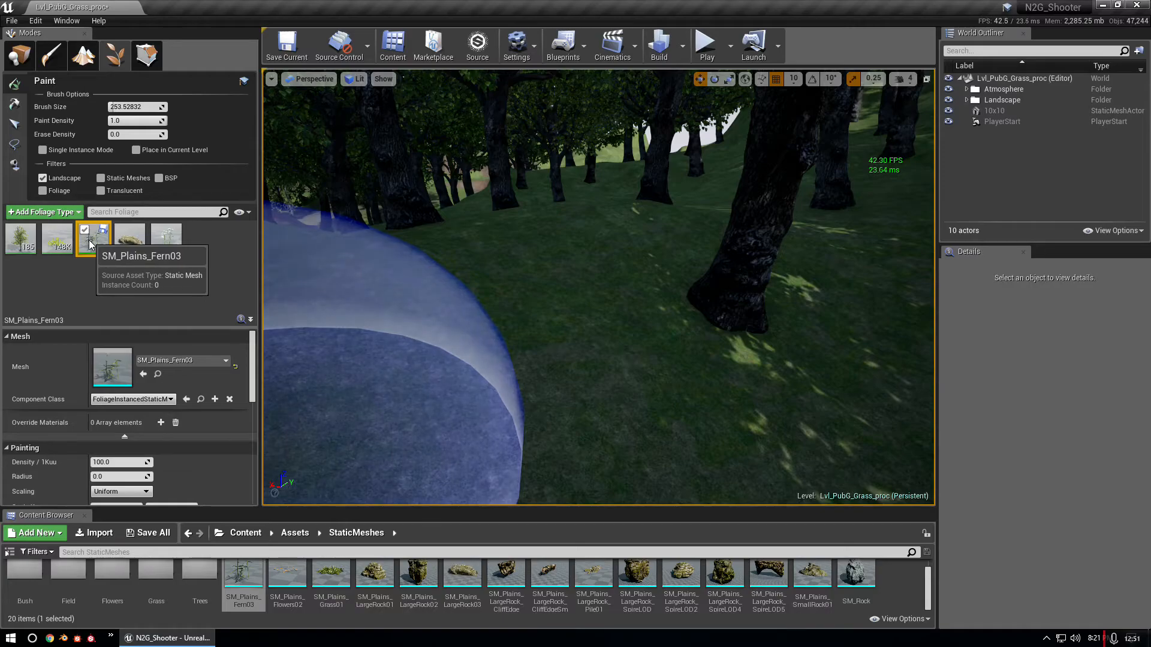
right_click(89, 238)
click(117, 296)
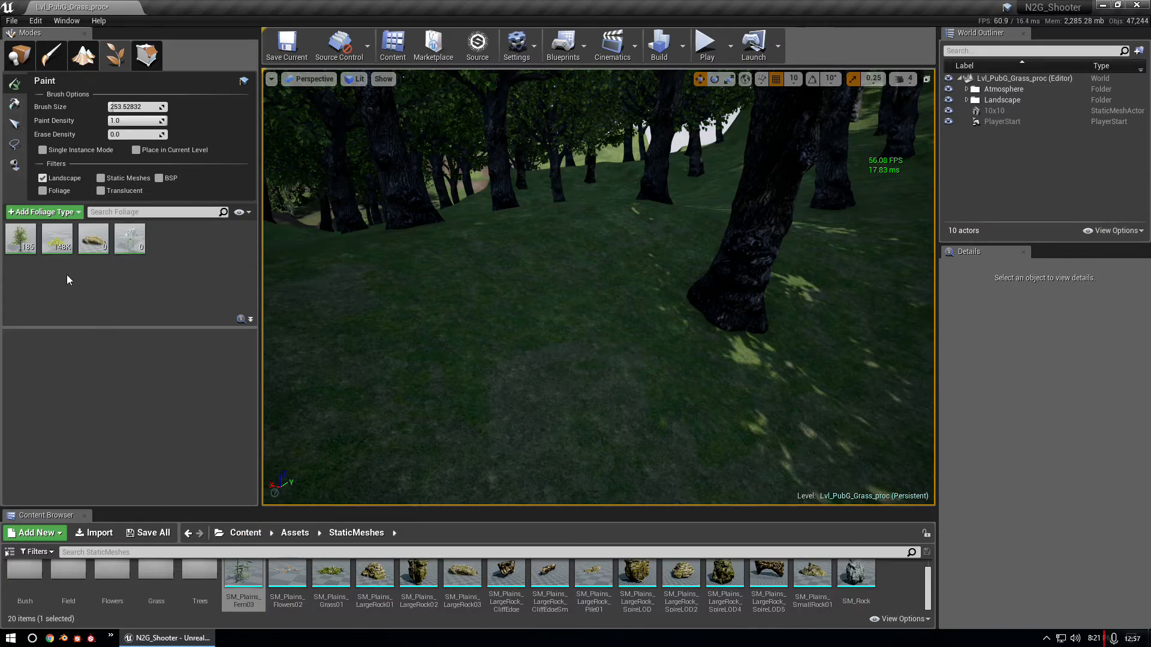
- Set the painting density of the HillTree_02 foliage type to 10 per 1Kuu
click(22, 244)
scroll(165, 416, down, 3)
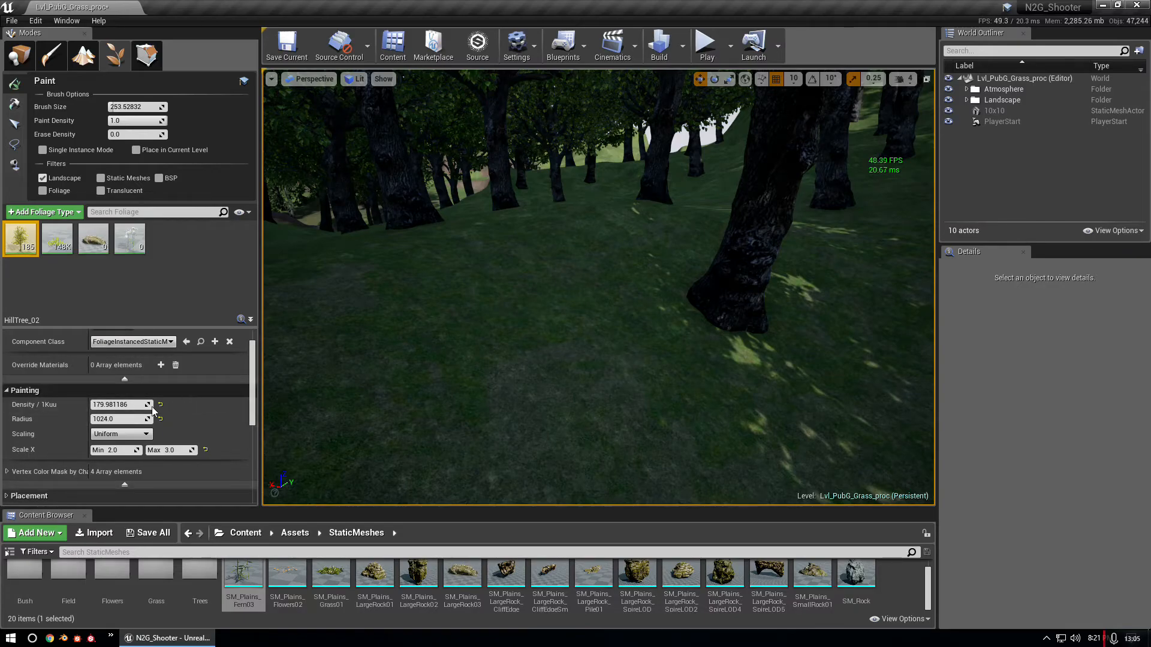
drag(127, 406, 162, 410)
click(124, 404)
text(10)
key(Return)
click(127, 419)
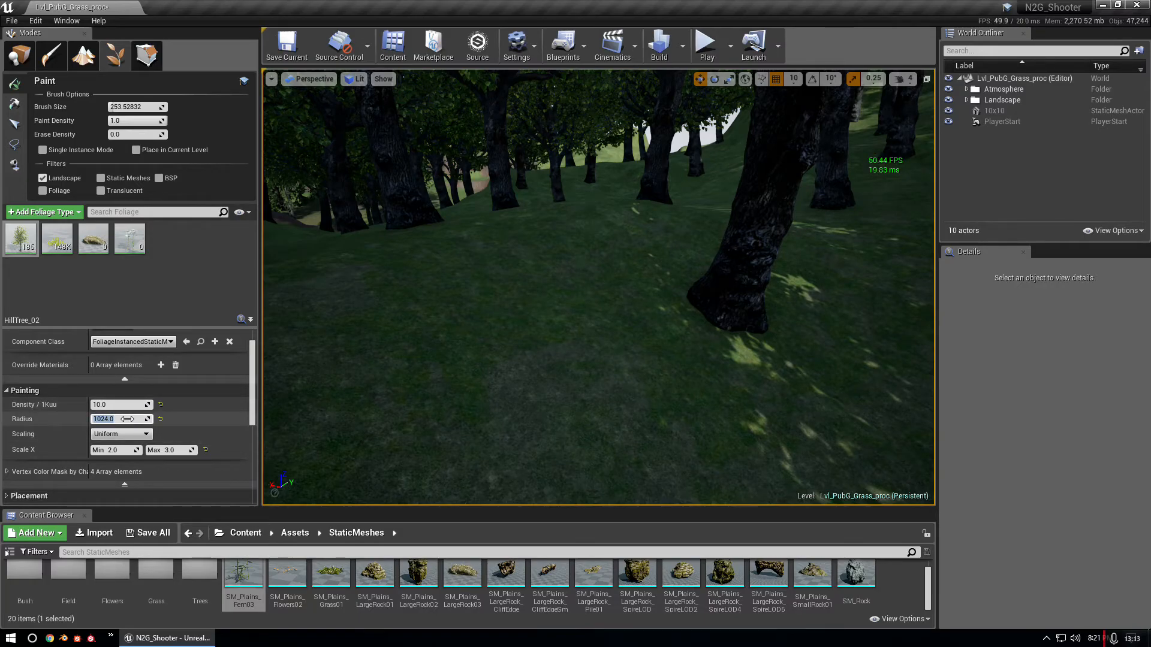
click(42, 279)
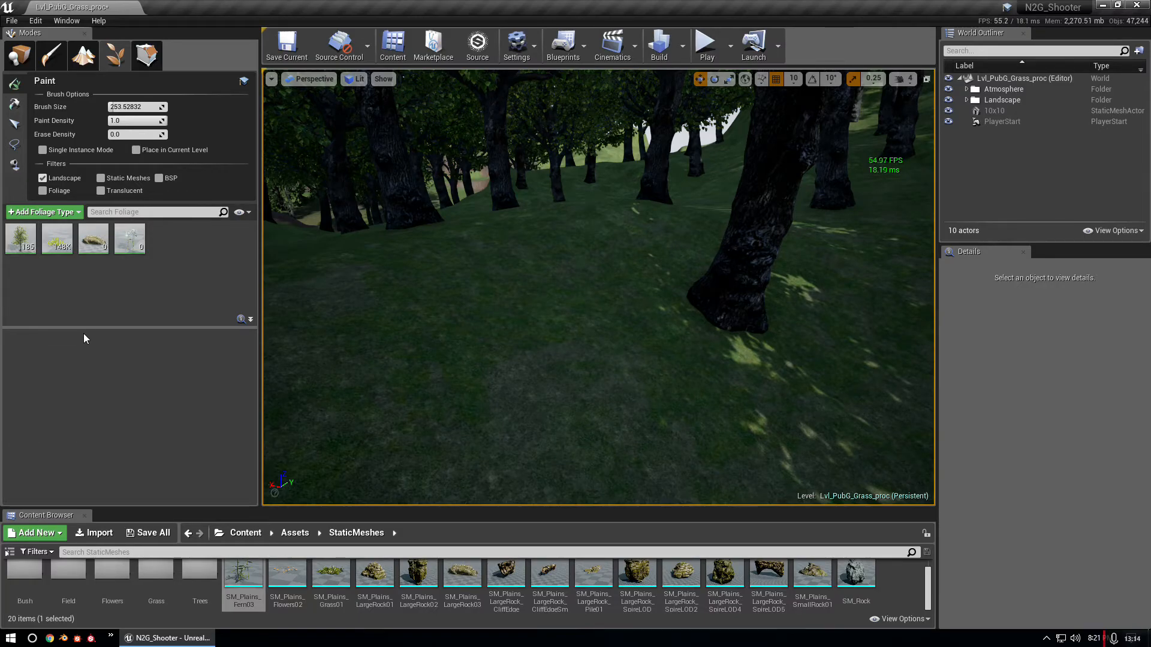
- Open the HillTree_02 mesh from its foliage type and examine the model up close, its LOD 0 settings and its LOD Picker
click(21, 238)
scroll(137, 361, up, 2)
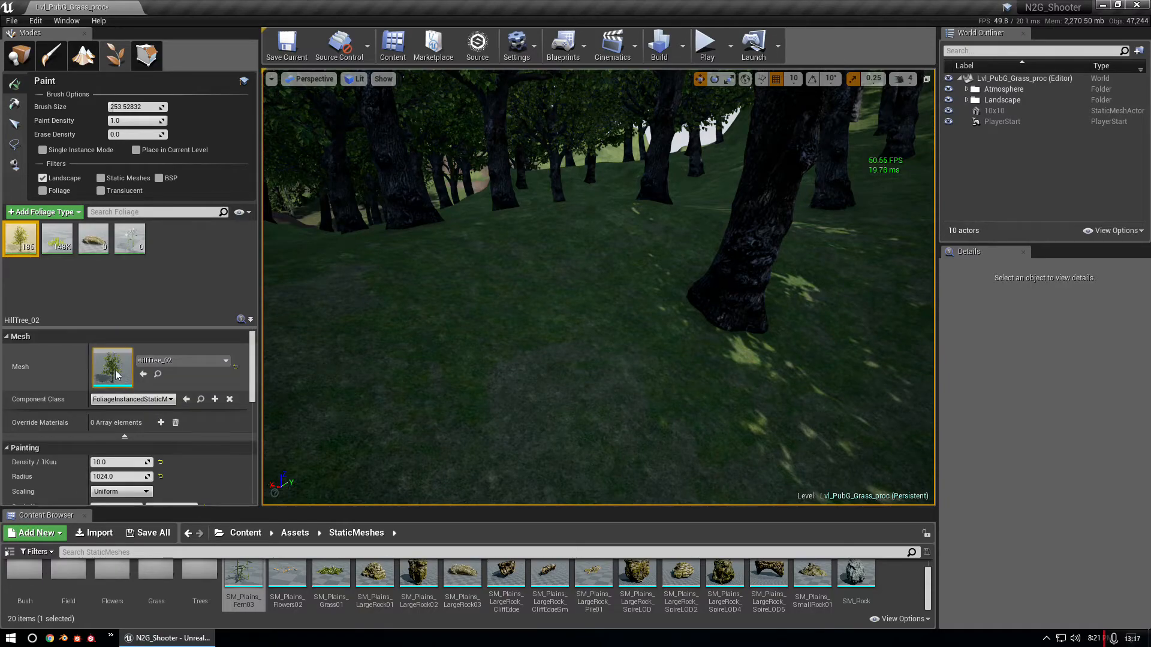
double_click(129, 377)
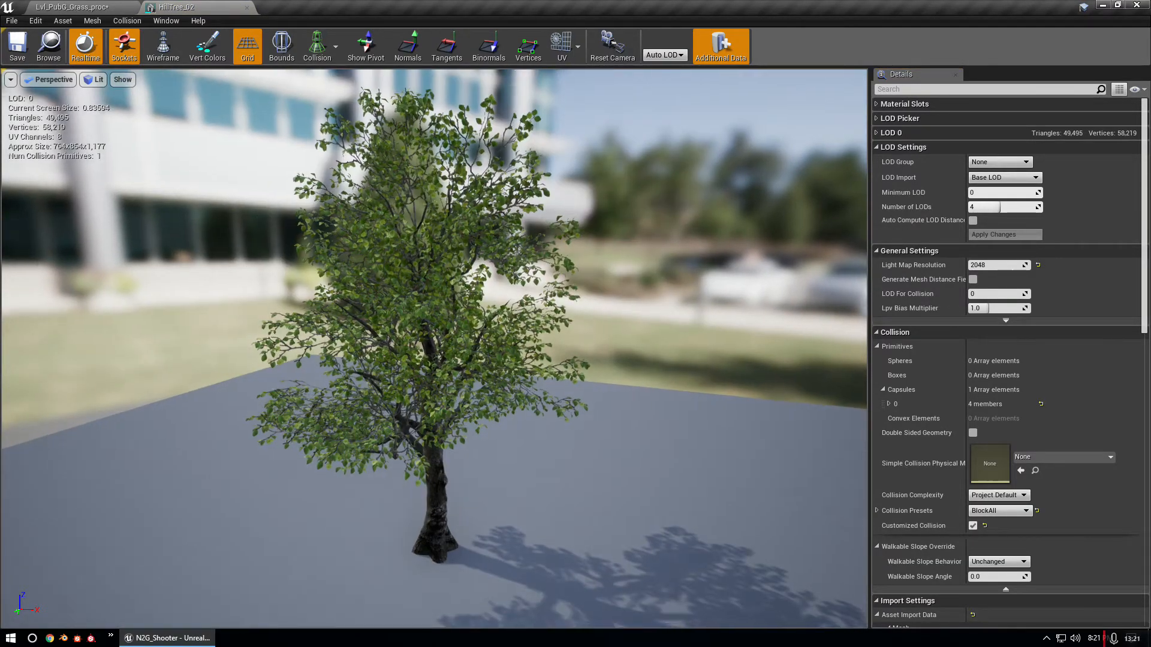
right_drag(419, 331, 336, 362)
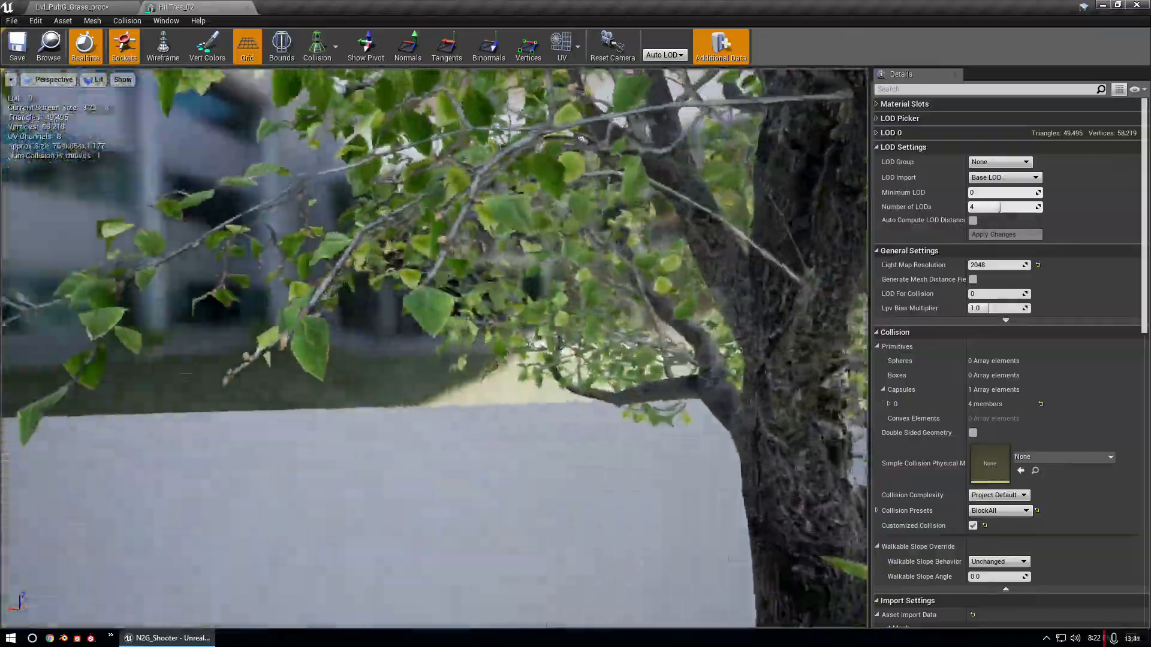
right_drag(336, 362, 375, 398)
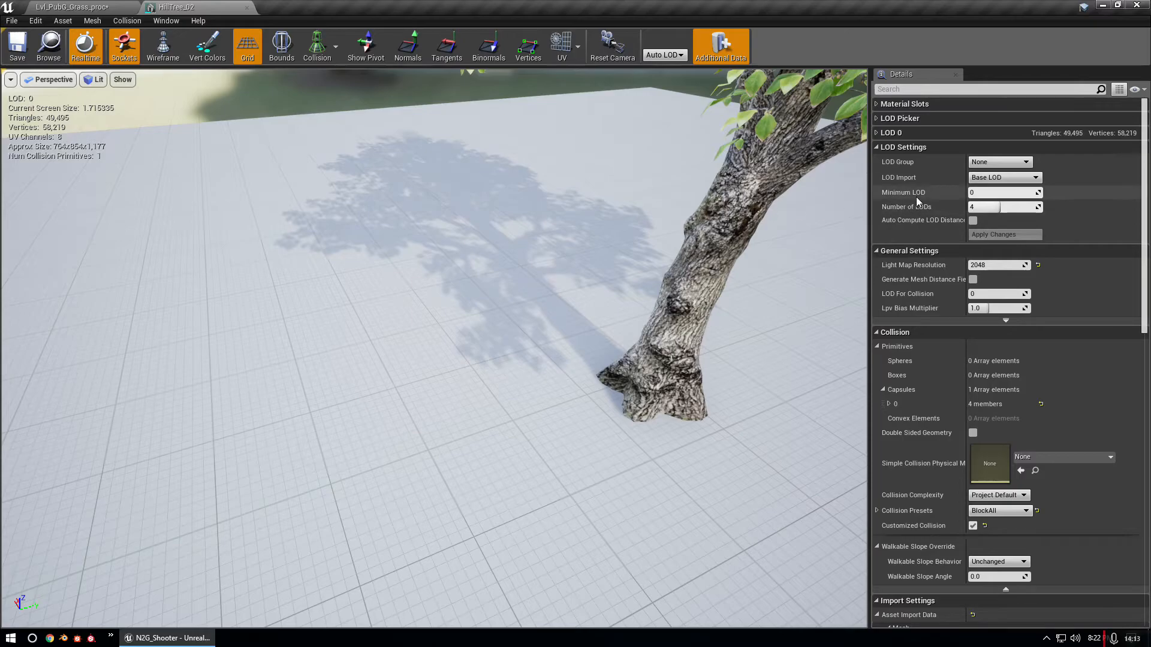
click(877, 132)
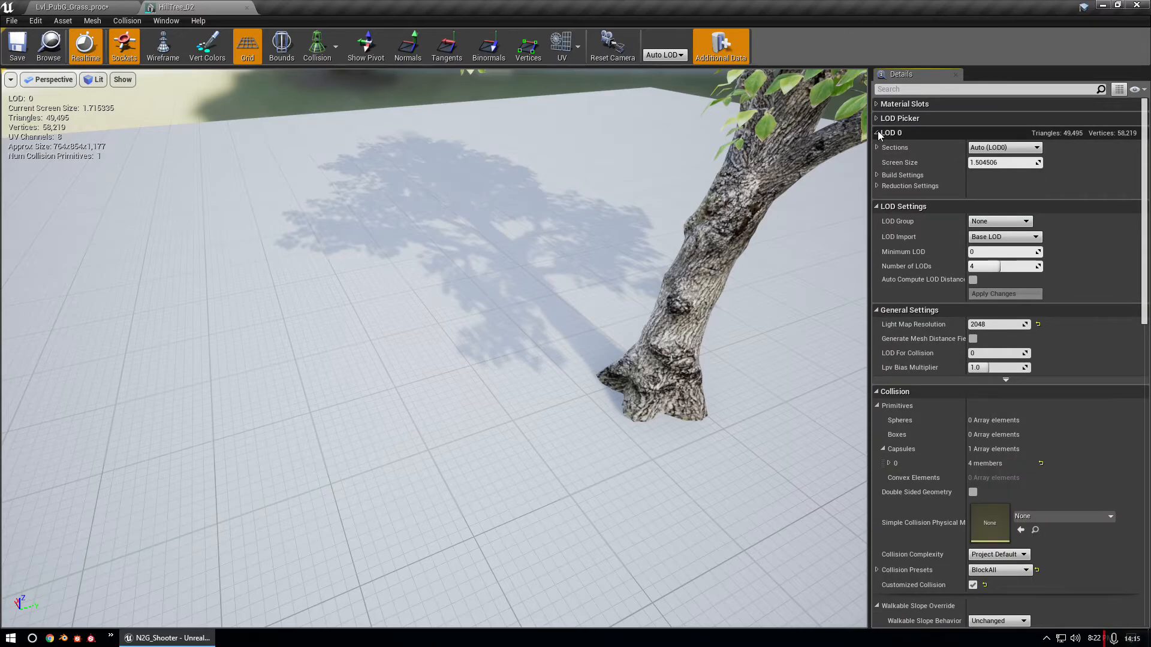
click(875, 119)
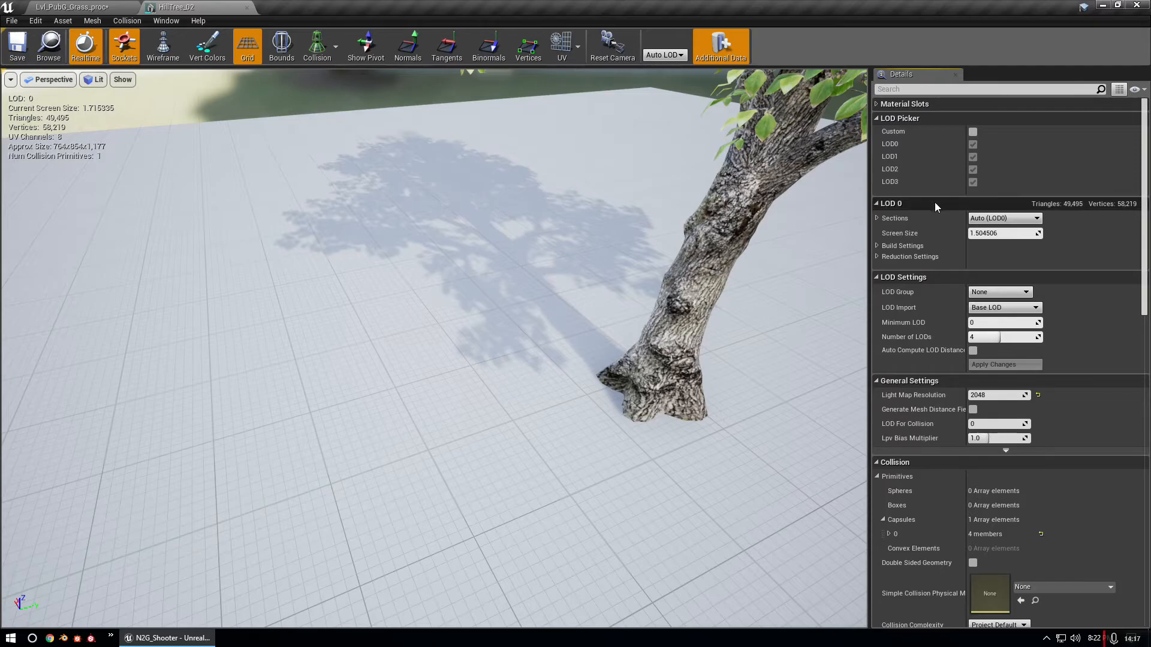
click(877, 118)
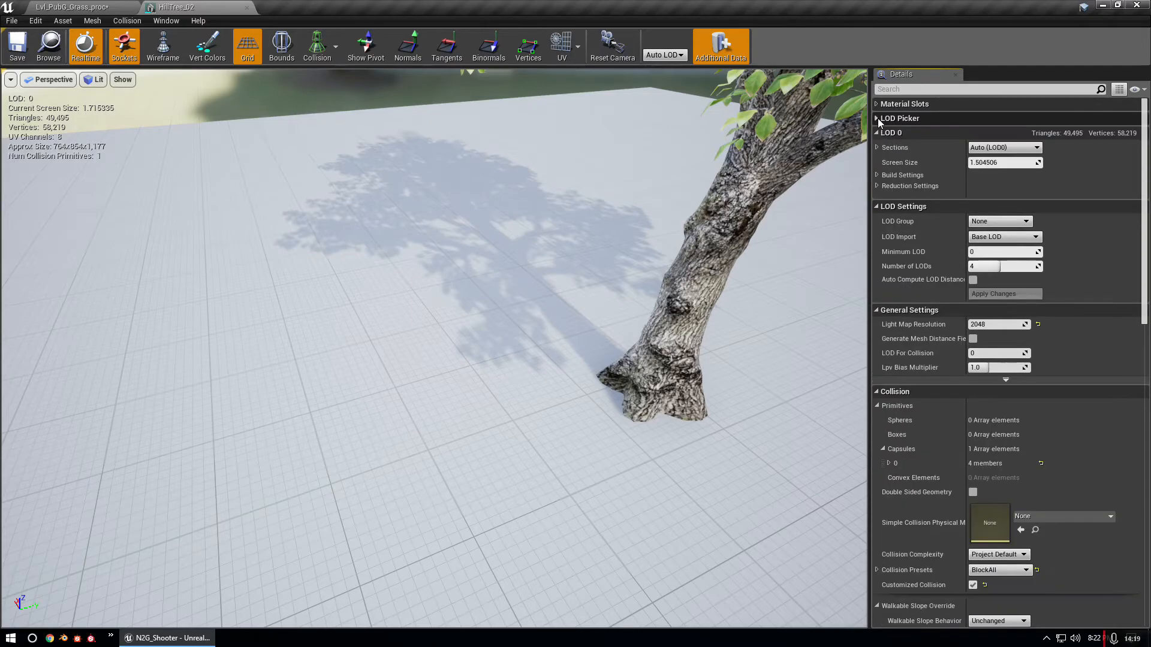
right_drag(1067, 409, 1068, 453)
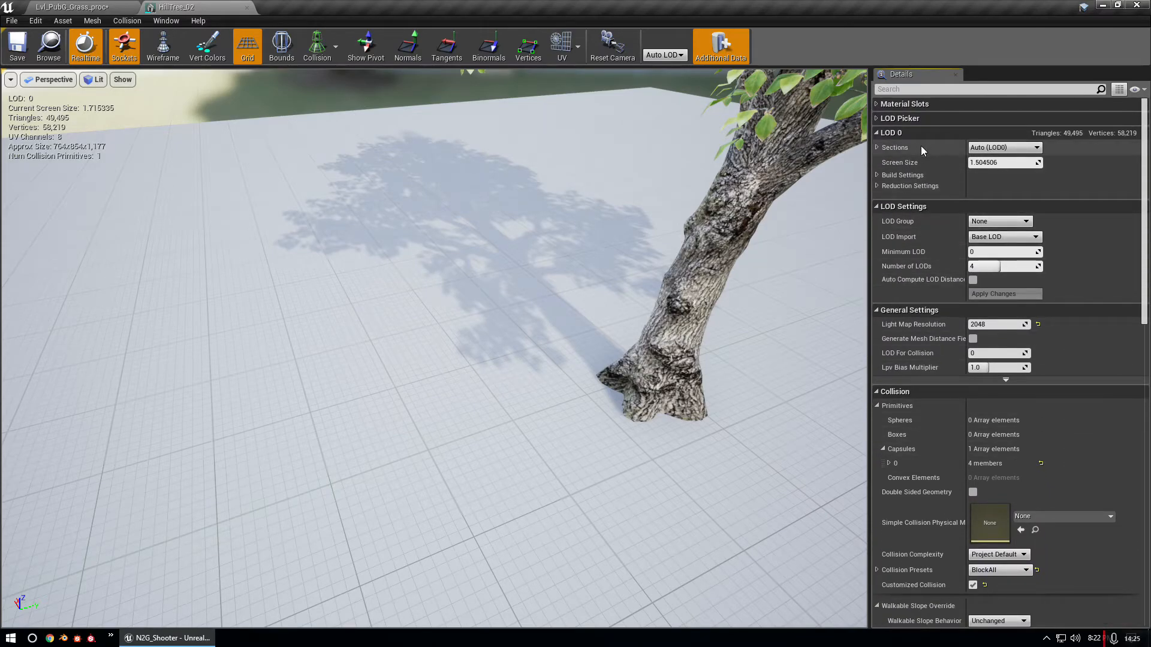
- Examine how HillTree_02's level of detail and triangle count change between distant and close views, and close the mesh editor
right_drag(657, 340, 608, 367)
key(s)
key(w)
key(w)
key(s)
key(w)
key(w)
key(s)
key(s)
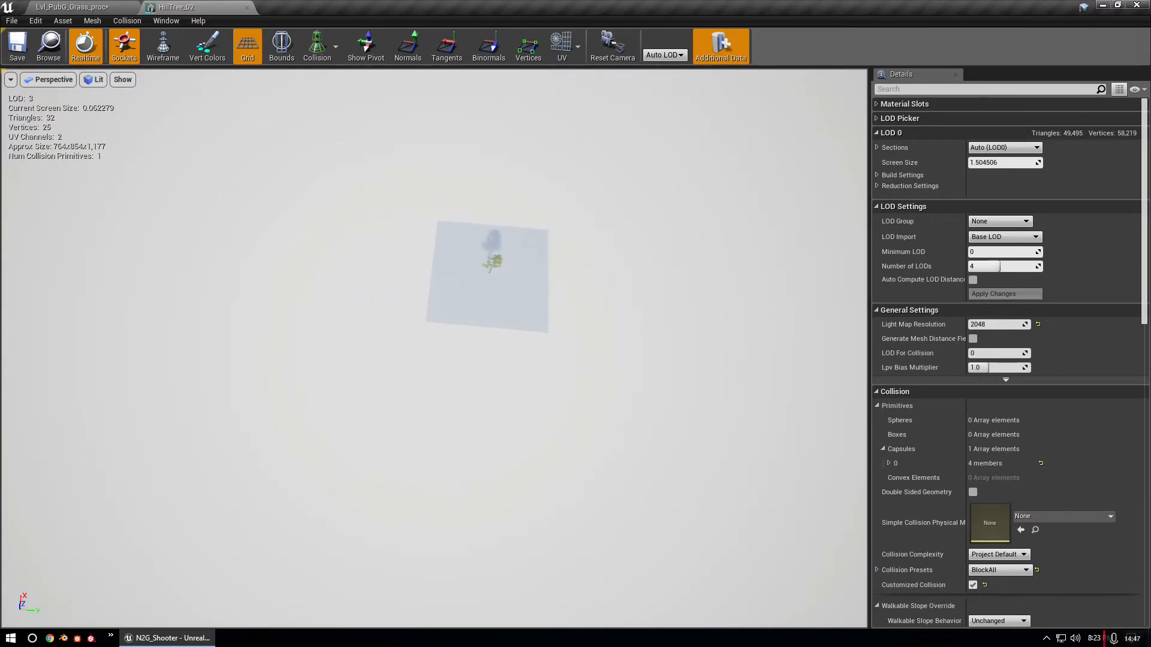
mouse_move(608, 367)
right_down()
mouse_move(638, 369)
mouse_move(599, 371)
mouse_move(561, 351)
mouse_move(695, 387)
mouse_move(621, 377)
right_up()
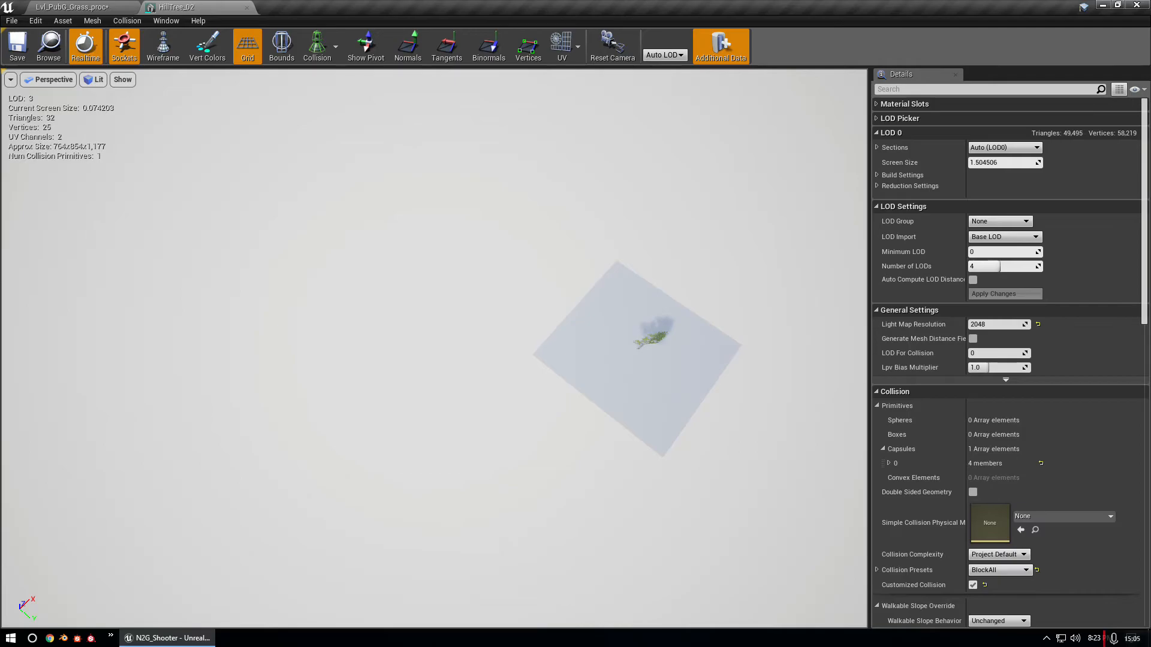
right_drag(435, 348, 350, 276)
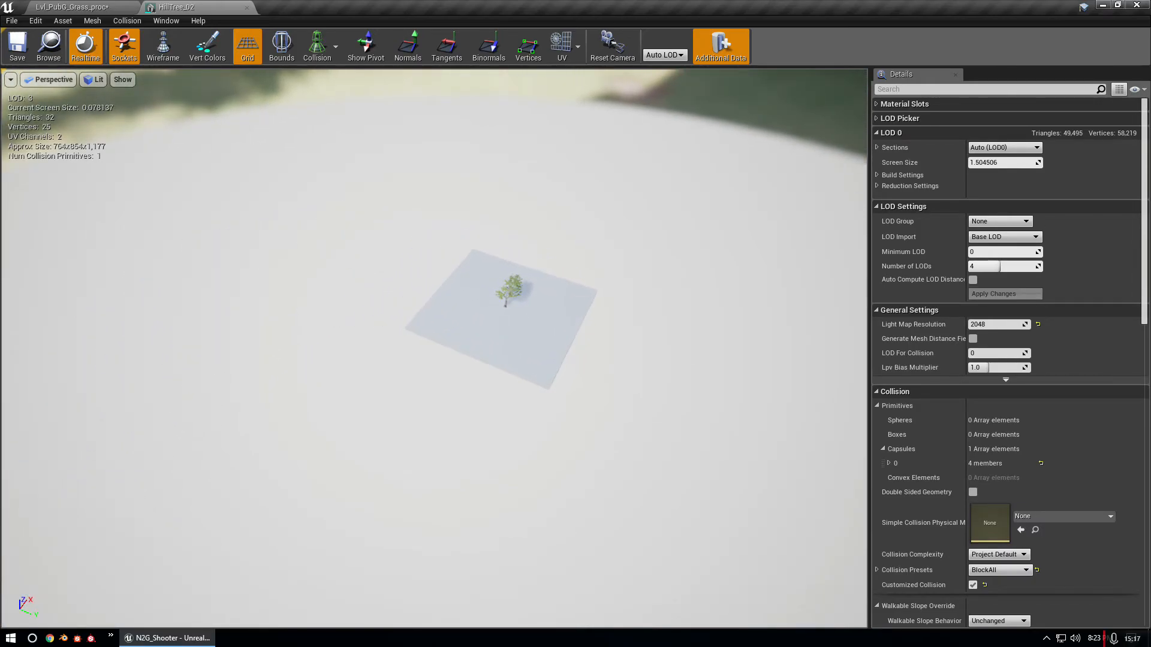
key(w)
right_drag(351, 275, 321, 241)
key(w)
key(w)
key(w)
key(w)
key(w)
key(s)
key(d)
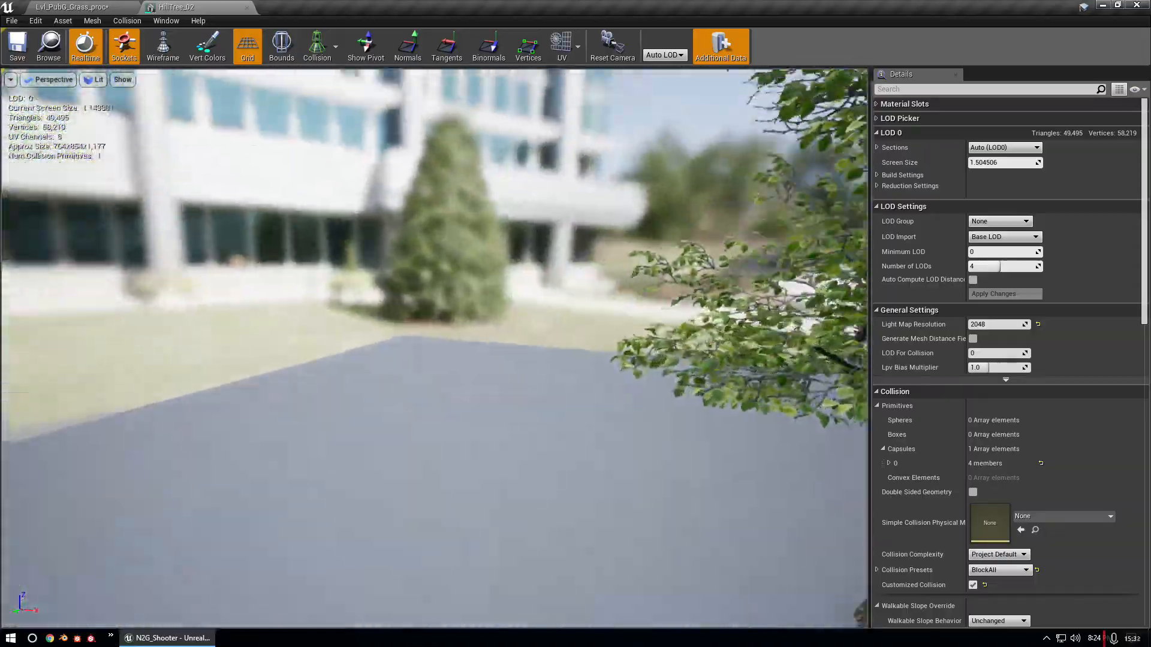
right_drag(321, 241, 320, 305)
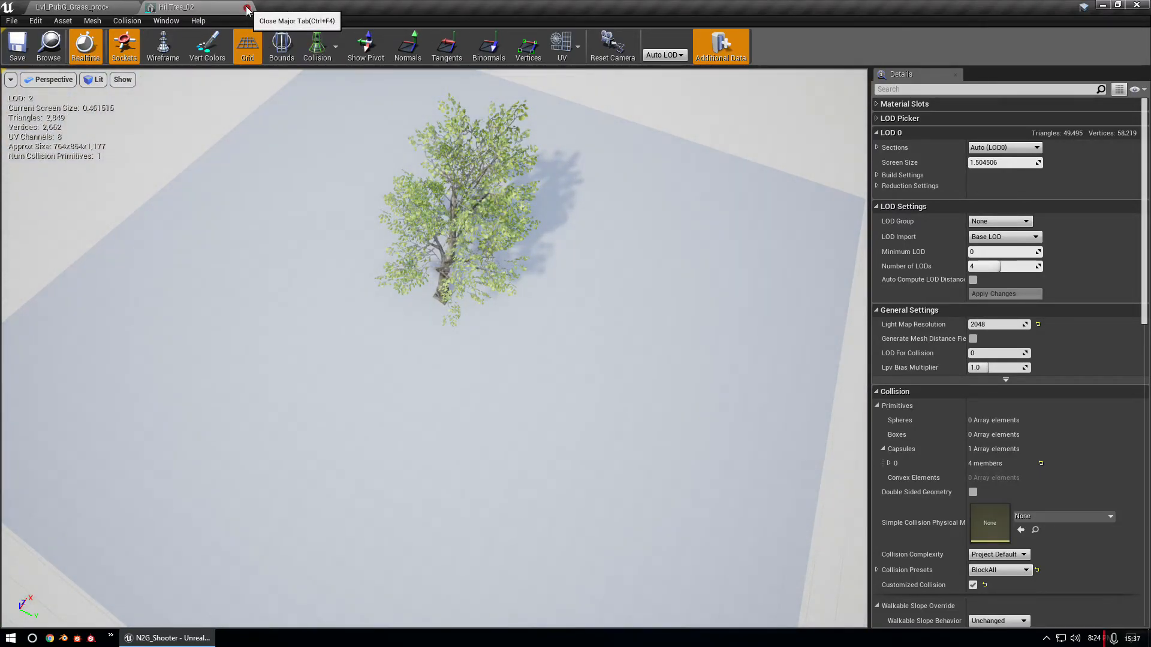
click(247, 10)
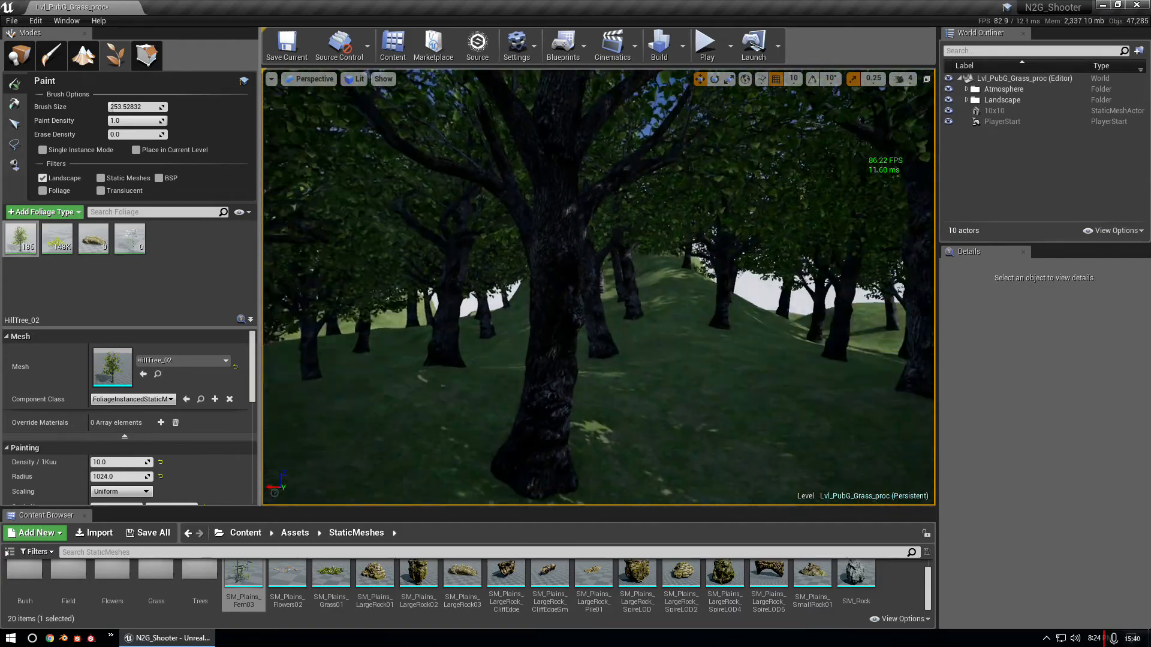
- Examine the forest's tree and landscape meshes from several directions in Wireframe view mode, and return the viewport to Lit
right_drag(398, 212, 397, 212)
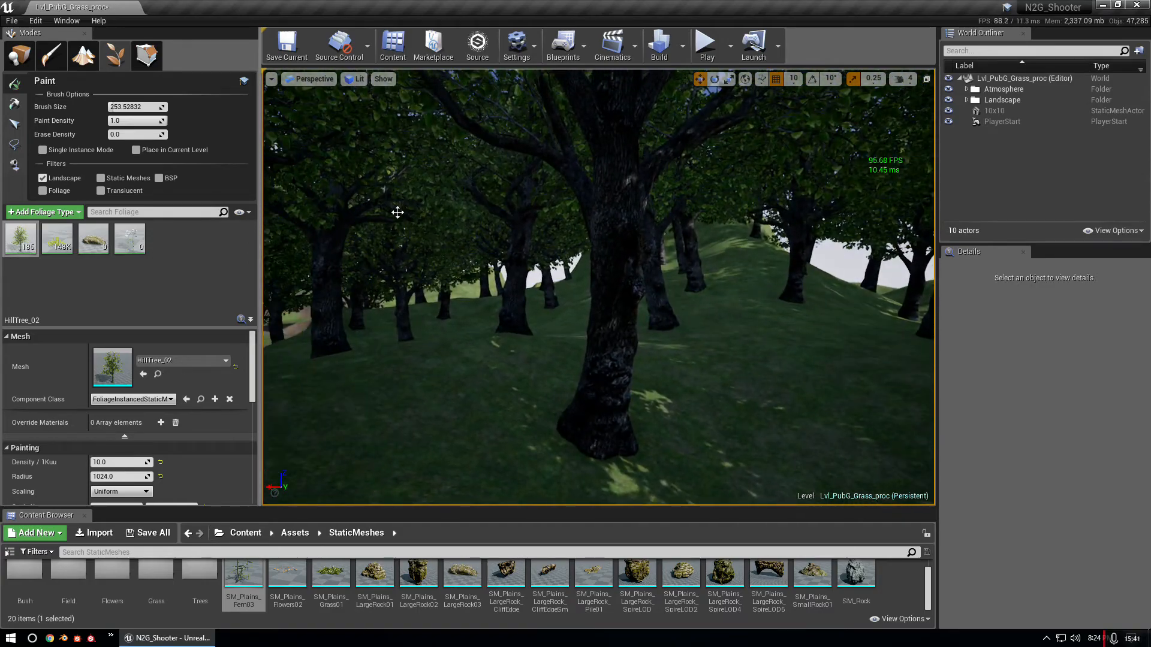
click(353, 82)
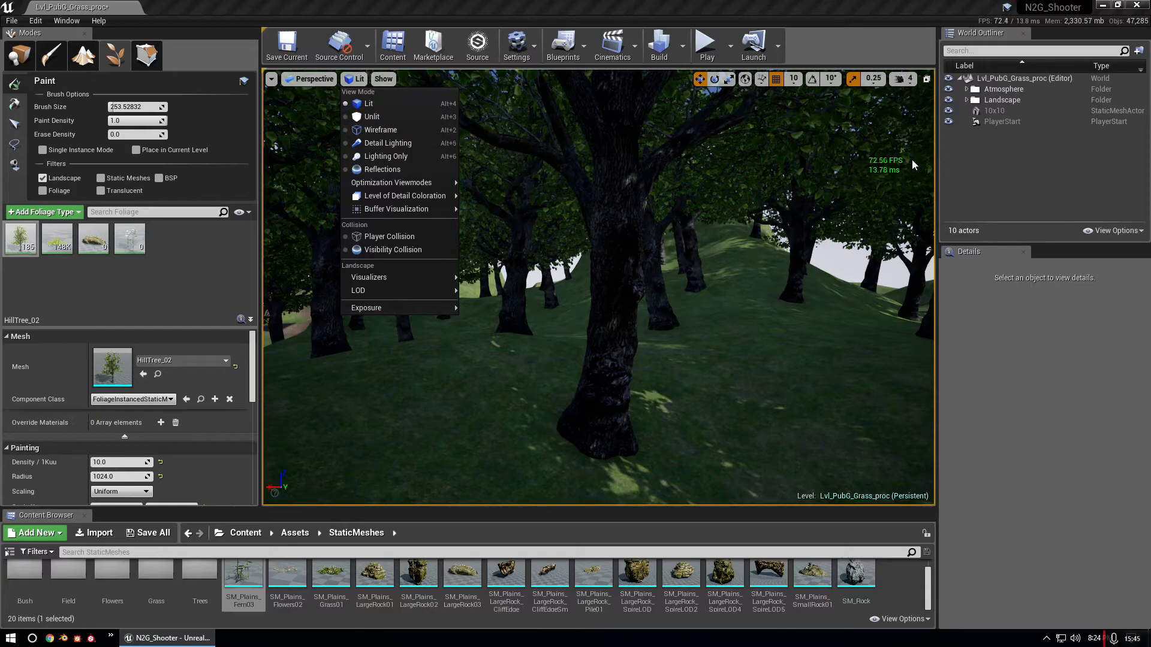
click(357, 130)
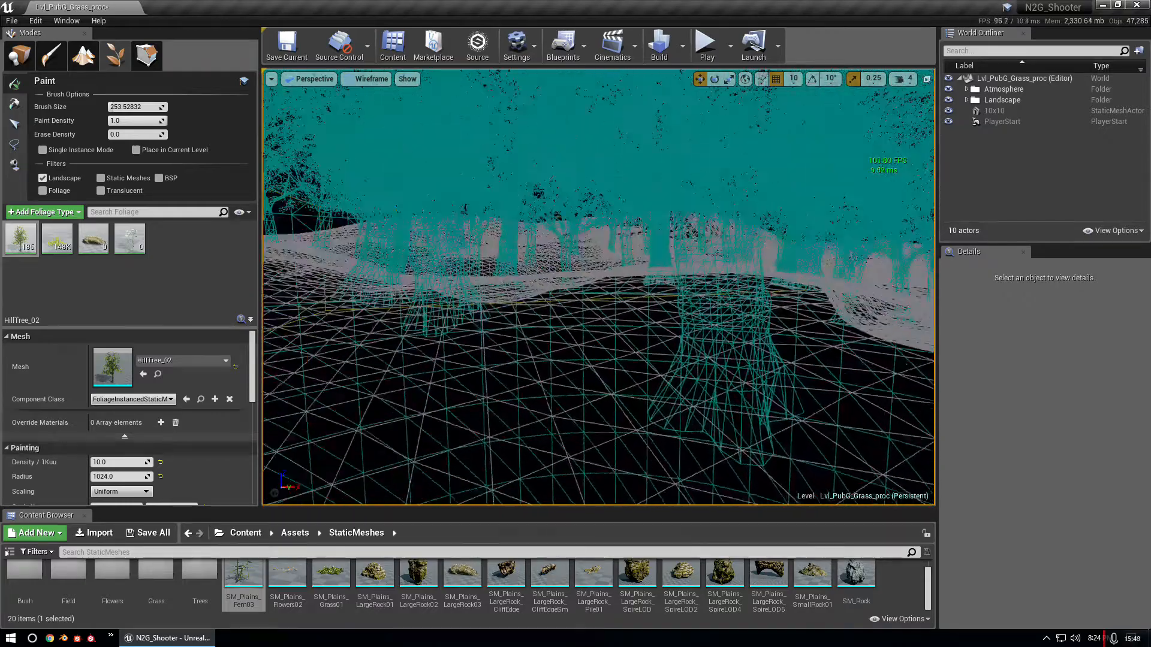
right_drag(598, 286, 496, 287)
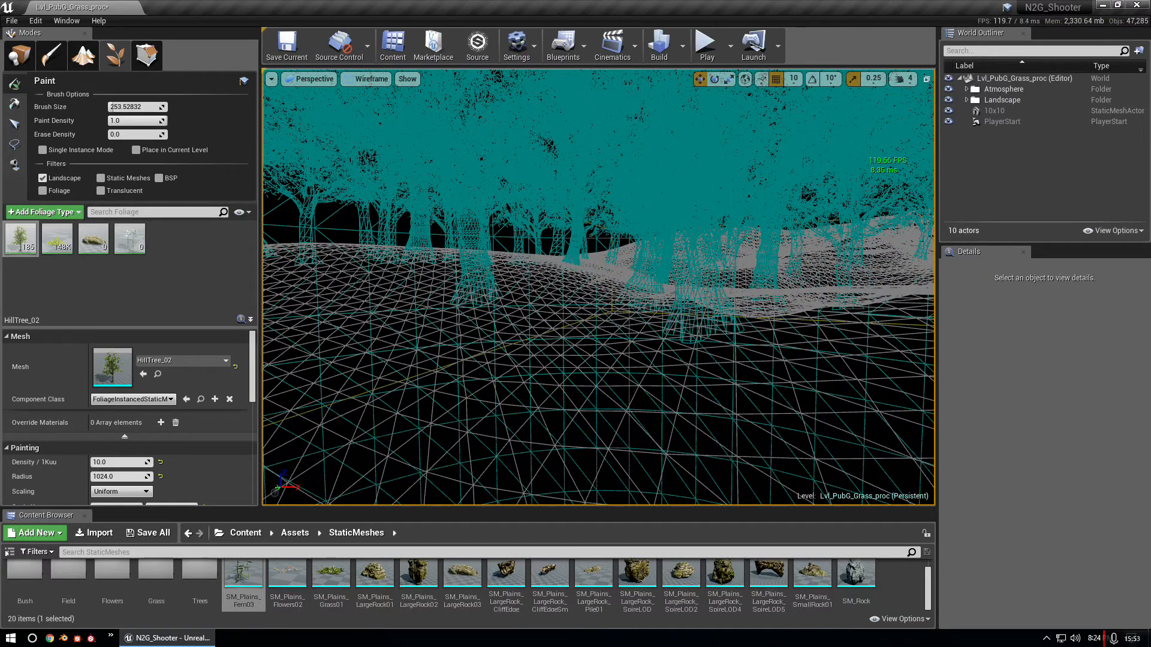
right_drag(598, 286, 785, 262)
right_drag(598, 287, 496, 288)
right_drag(598, 287, 539, 280)
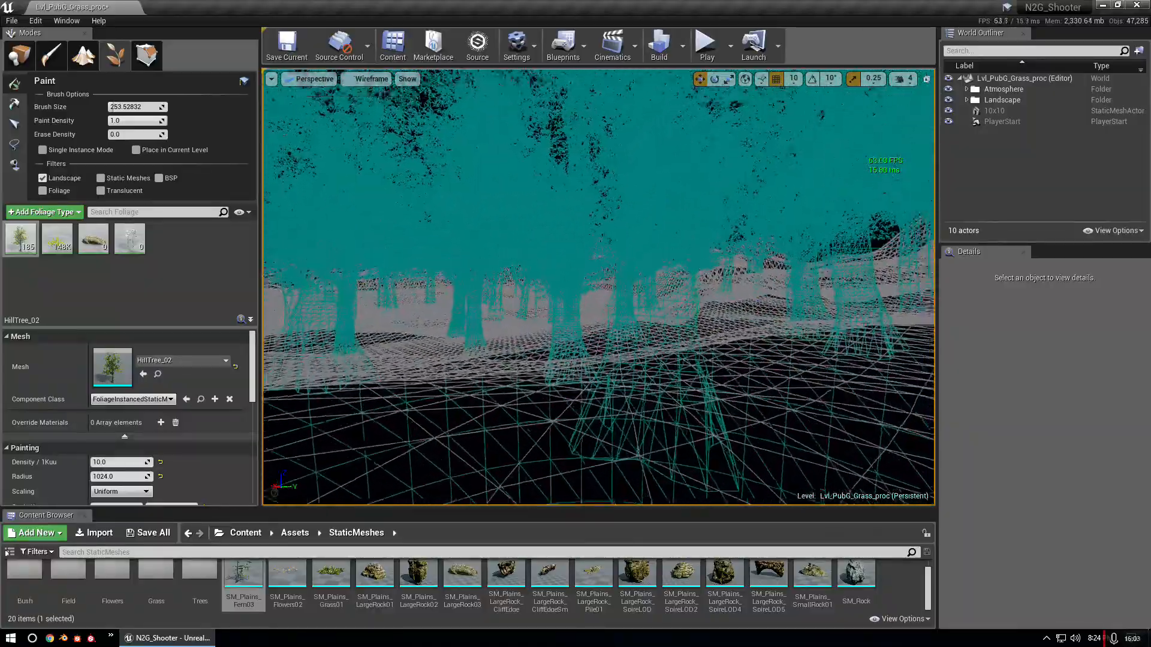
right_drag(598, 286, 768, 297)
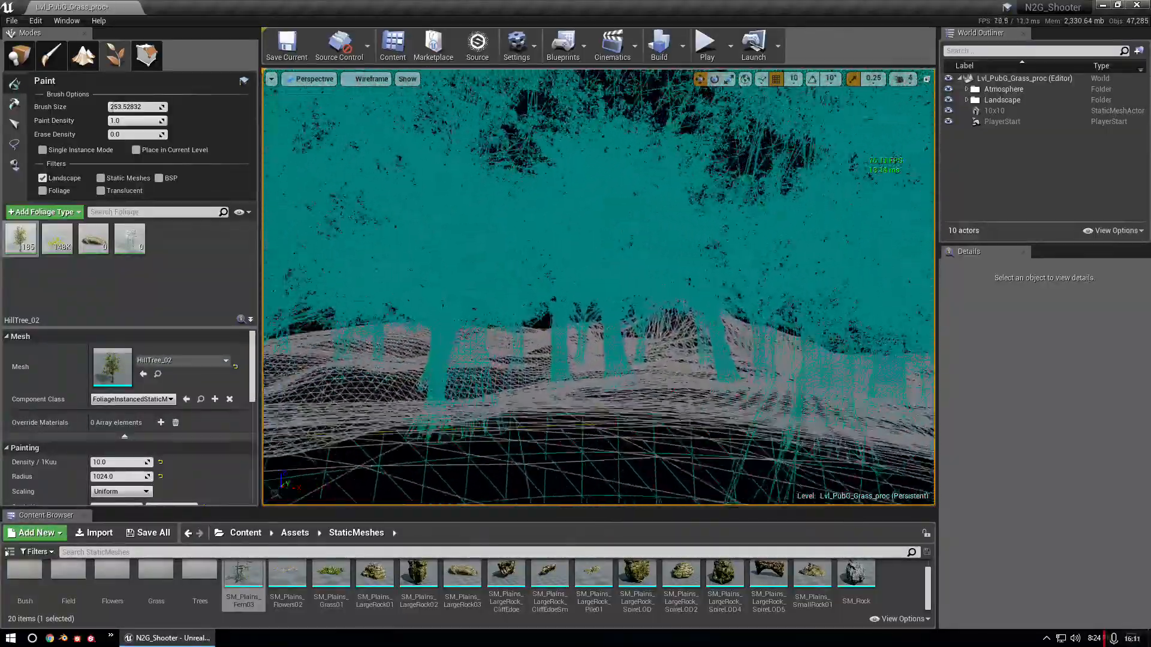
right_drag(598, 287, 504, 299)
right_drag(599, 286, 821, 289)
right_drag(598, 286, 287, 102)
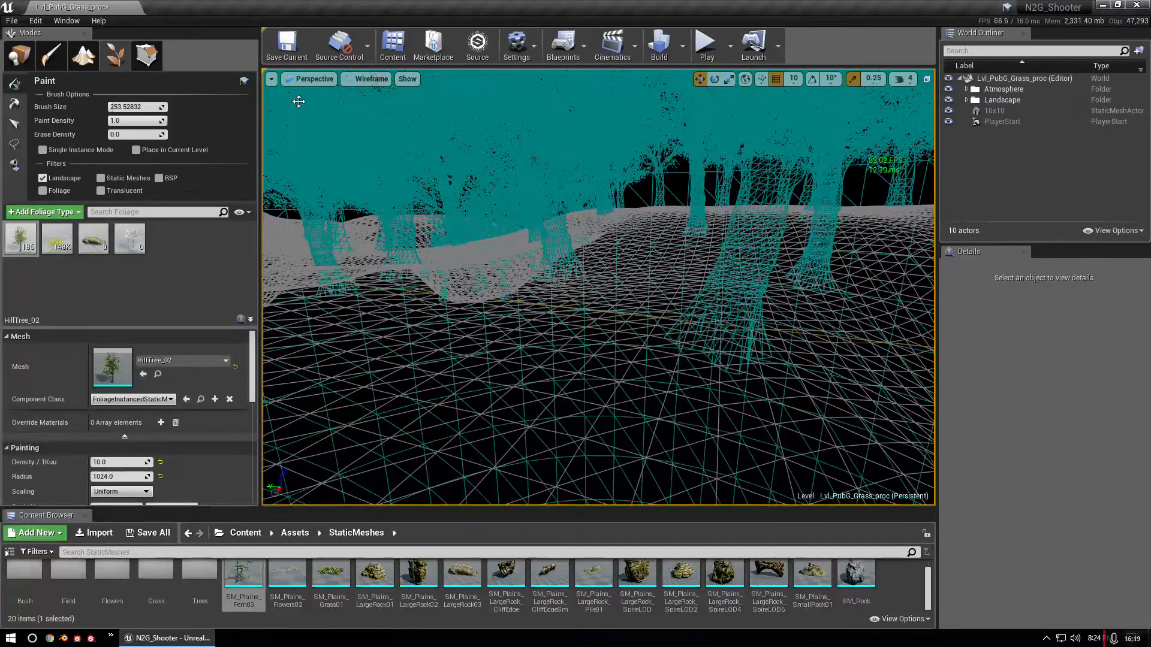
click(368, 78)
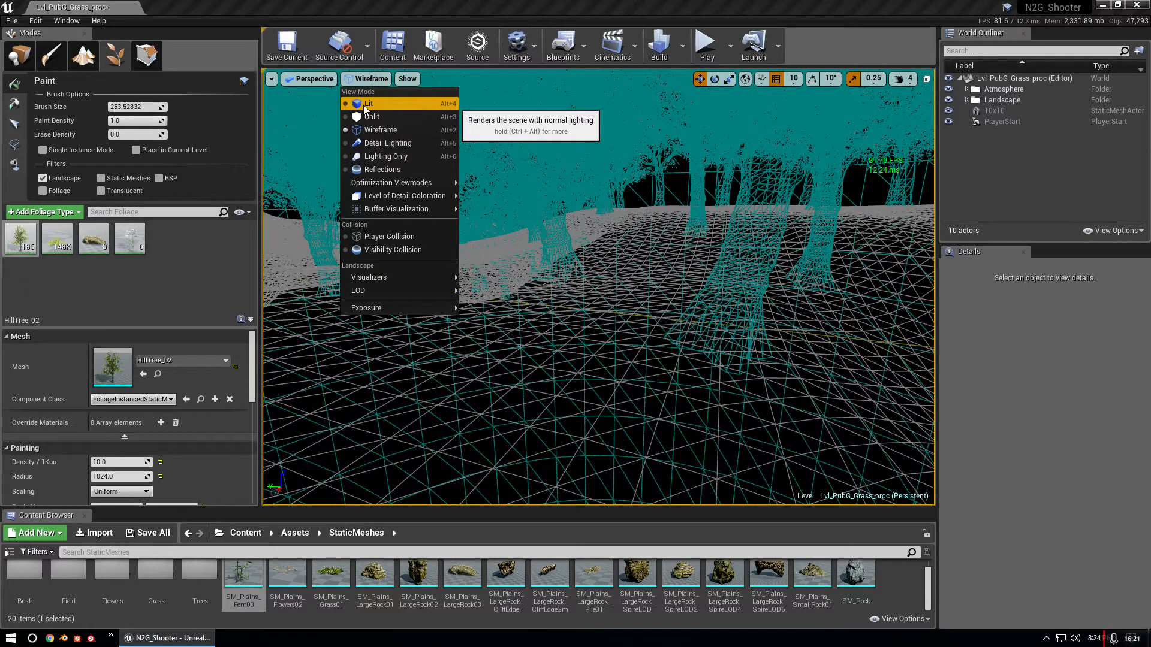
click(363, 104)
- Enlarge the foliage brush size to 8192 and erase the dense group of HillTree_02 trees on the hillside
right_drag(363, 105, 456, 172)
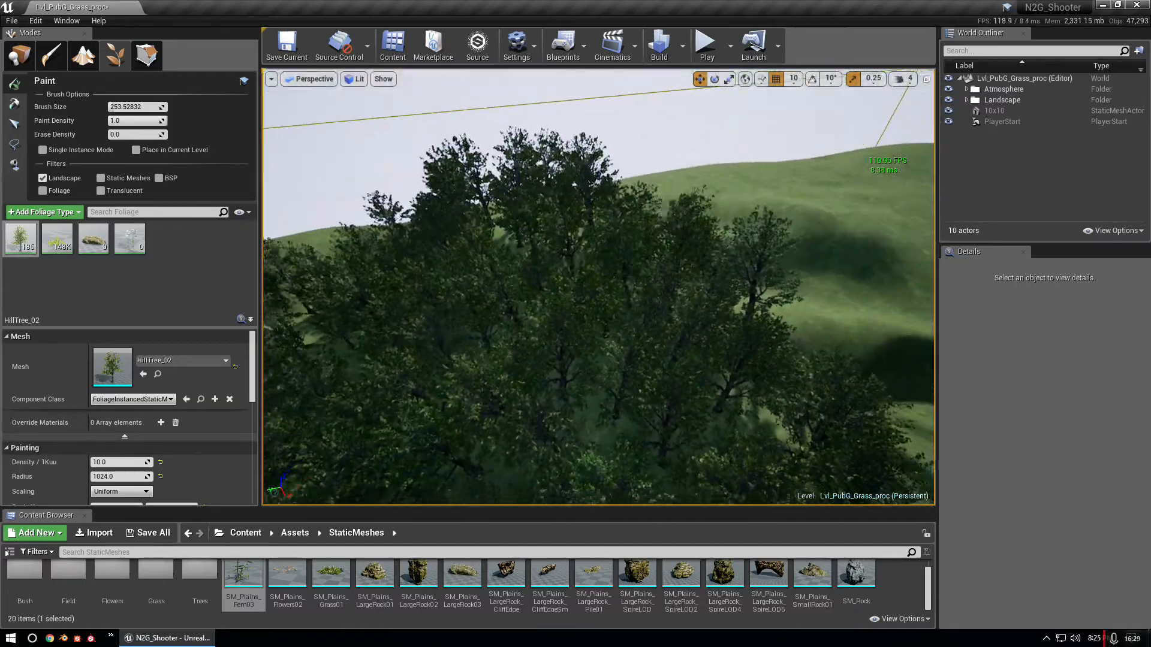
right_drag(456, 172, 486, 207)
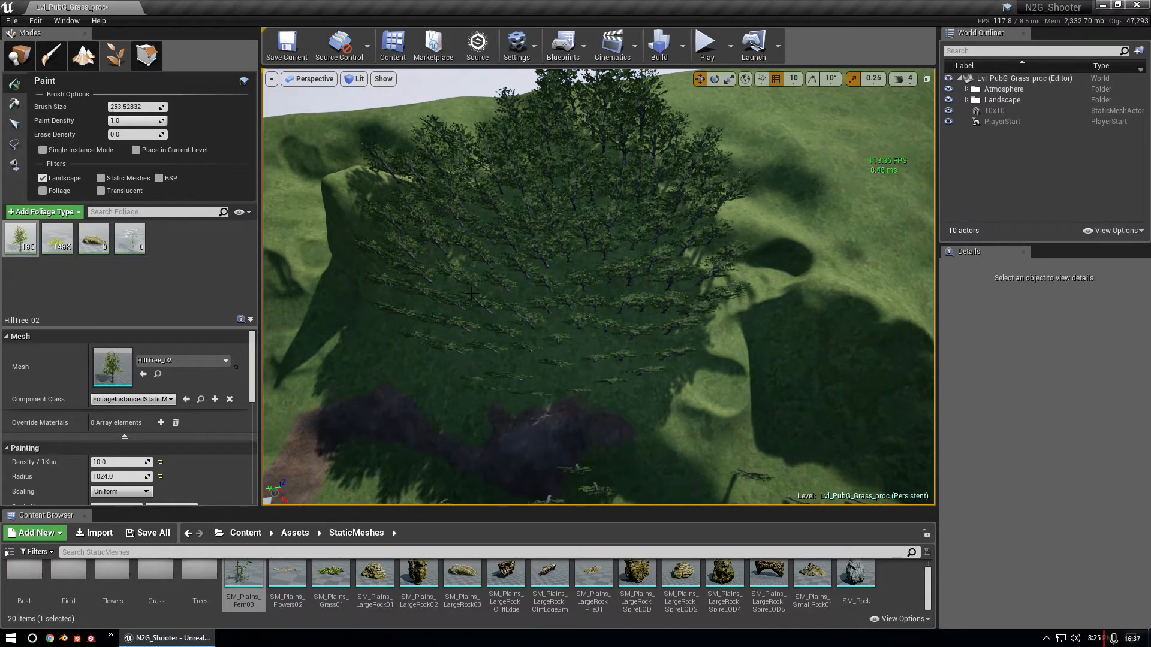
mouse_move(622, 299)
right_down()
mouse_move(617, 361)
mouse_move(622, 277)
mouse_move(663, 294)
mouse_move(619, 288)
mouse_move(620, 315)
mouse_move(629, 277)
mouse_move(618, 275)
right_up()
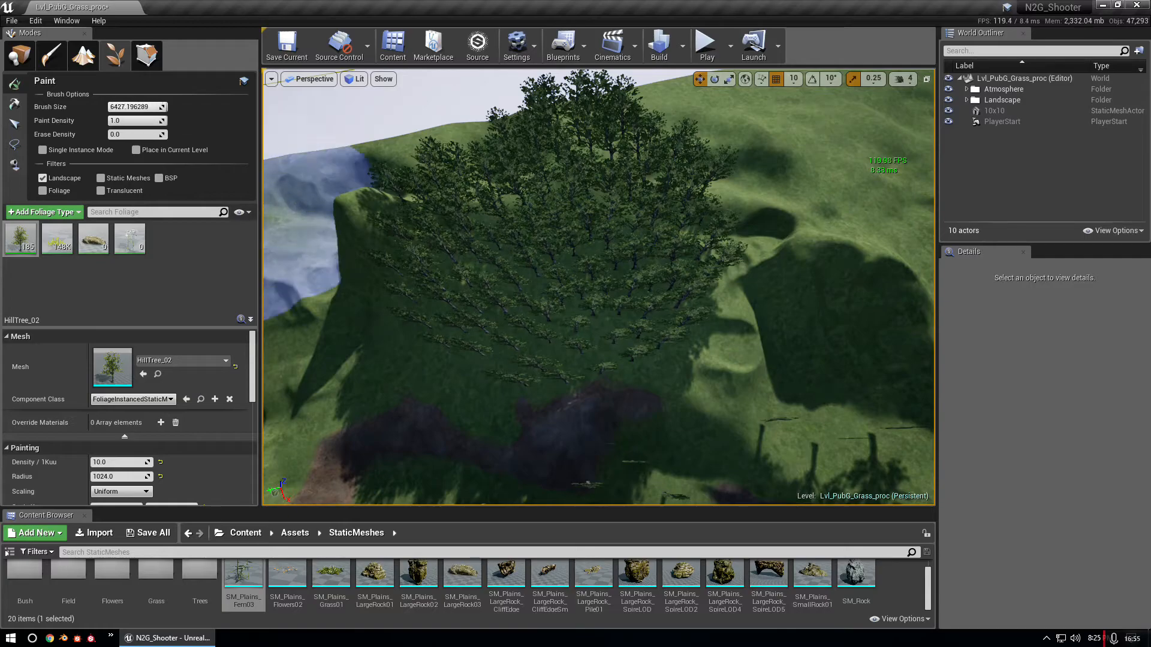
mouse_move(502, 128)
shift+mouse_down()
mouse_move(663, 159)
mouse_move(426, 200)
mouse_move(501, 254)
mouse_move(544, 252)
shift+mouse_up()
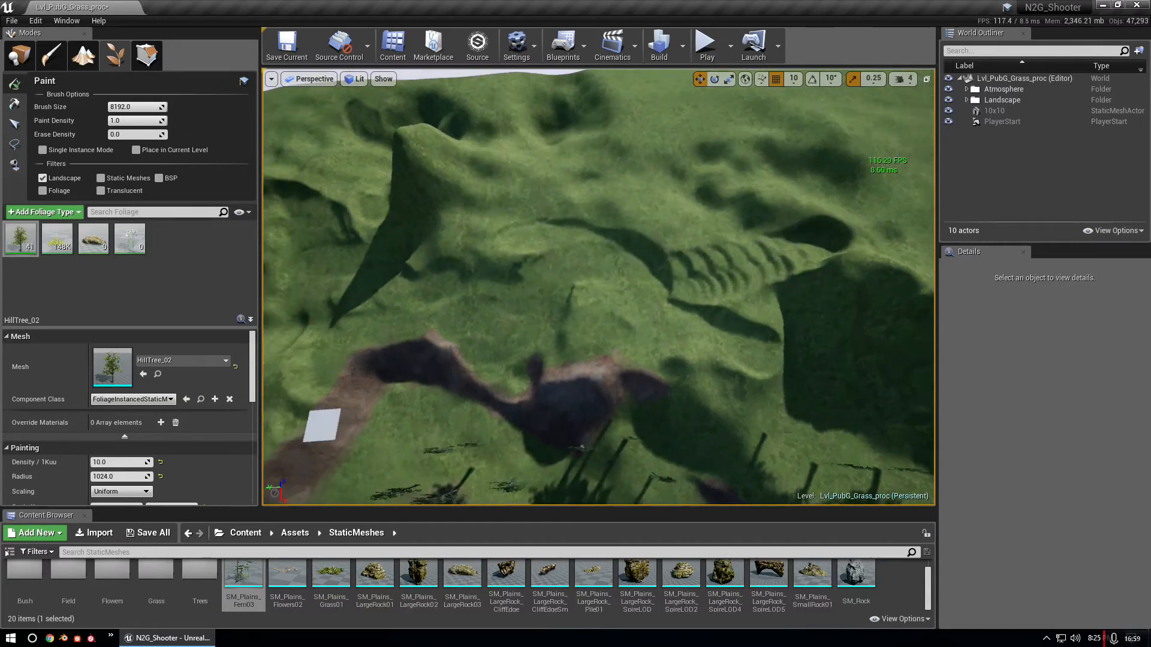
- Reduce the foliage brush size to about 462.5 and open the SM_grass_patch1 mesh from the painted grass foliage type
right_drag(544, 252, 546, 294)
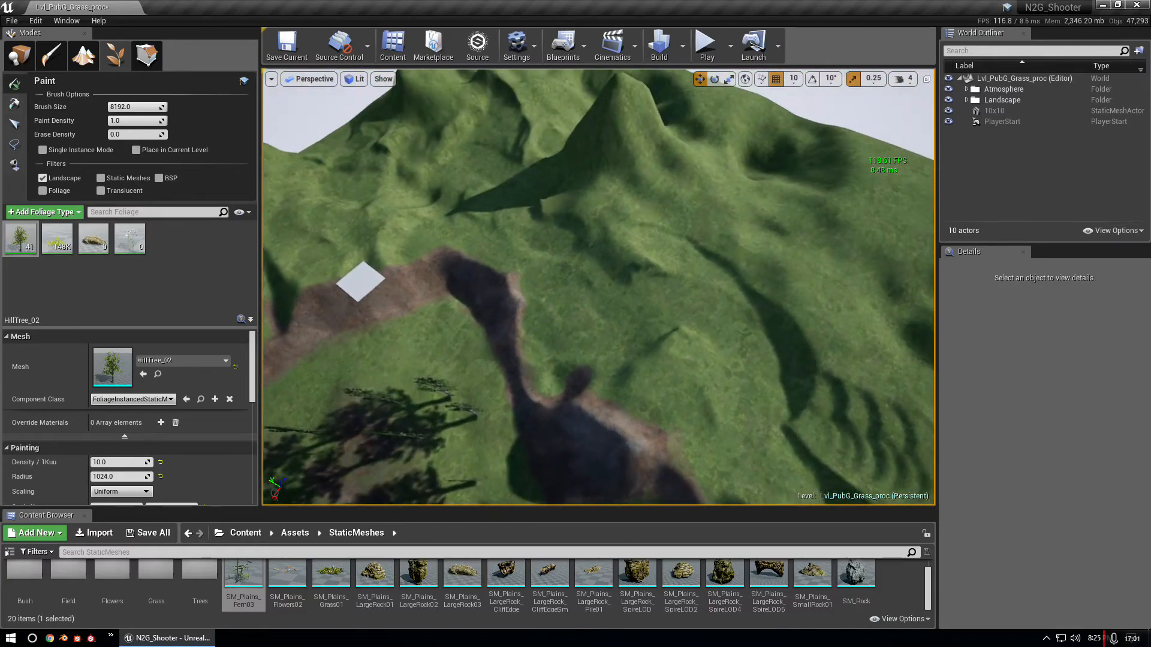
right_drag(598, 286, 582, 281)
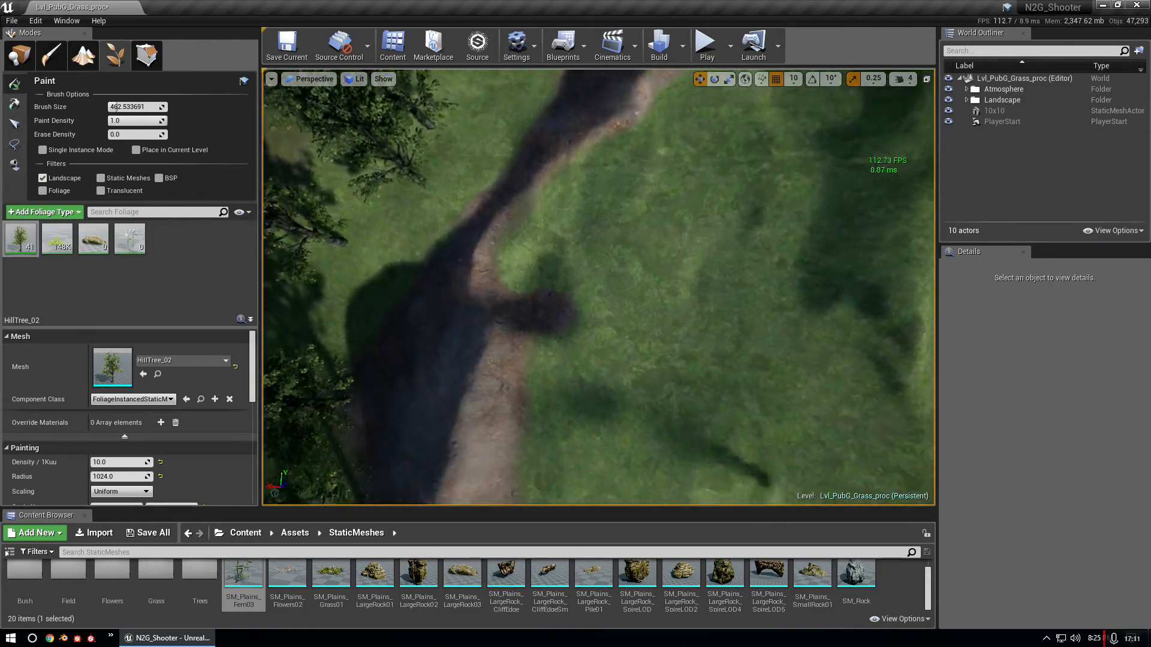
right_drag(600, 288, 341, 225)
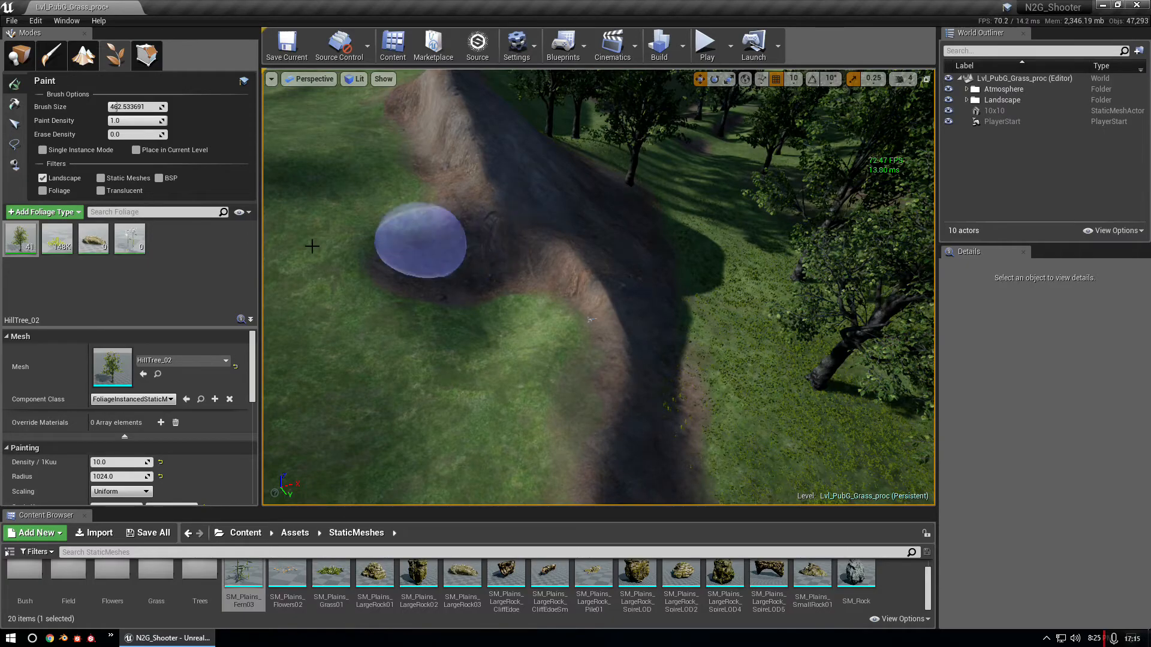
click(57, 238)
double_click(112, 370)
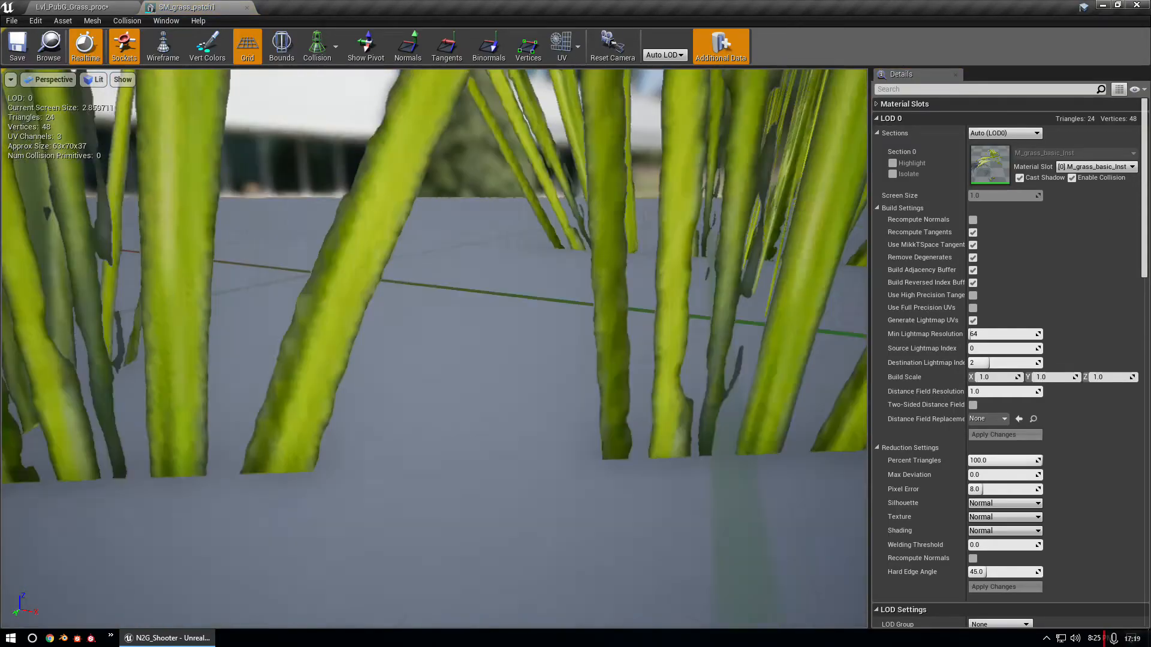
- Examine the SM_grass_patch1 mesh up close and from a distance, and close its mesh editor
right_drag(434, 348, 472, 349)
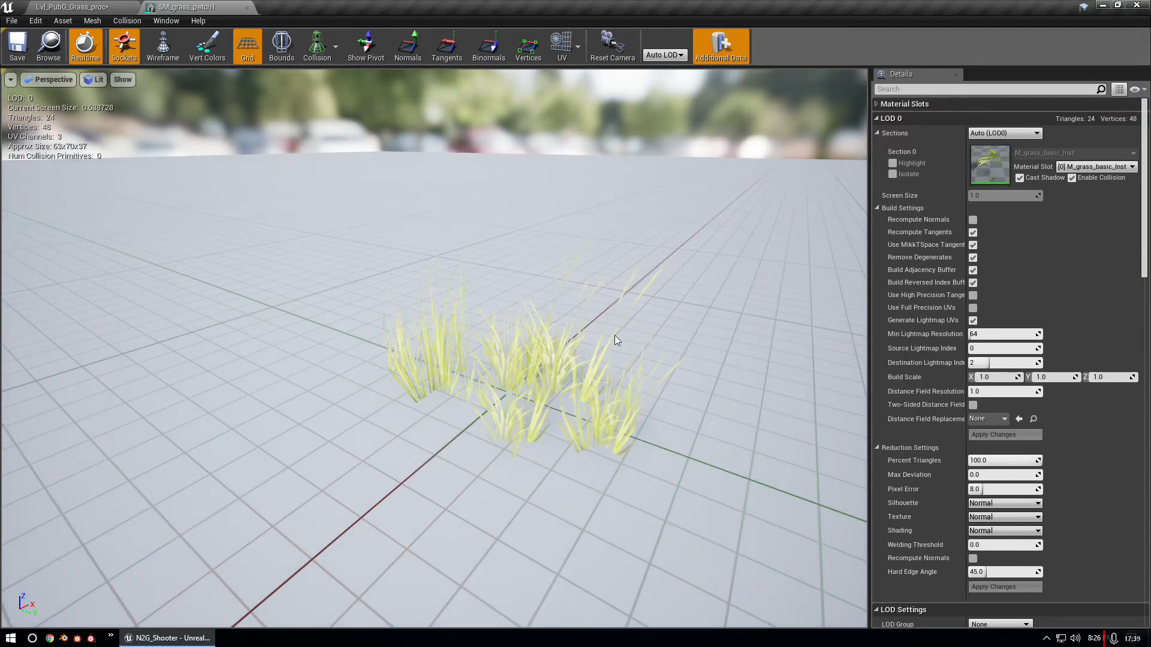
mouse_move(504, 332)
right_down()
mouse_move(666, 303)
mouse_move(725, 272)
mouse_move(749, 288)
mouse_move(502, 332)
right_up()
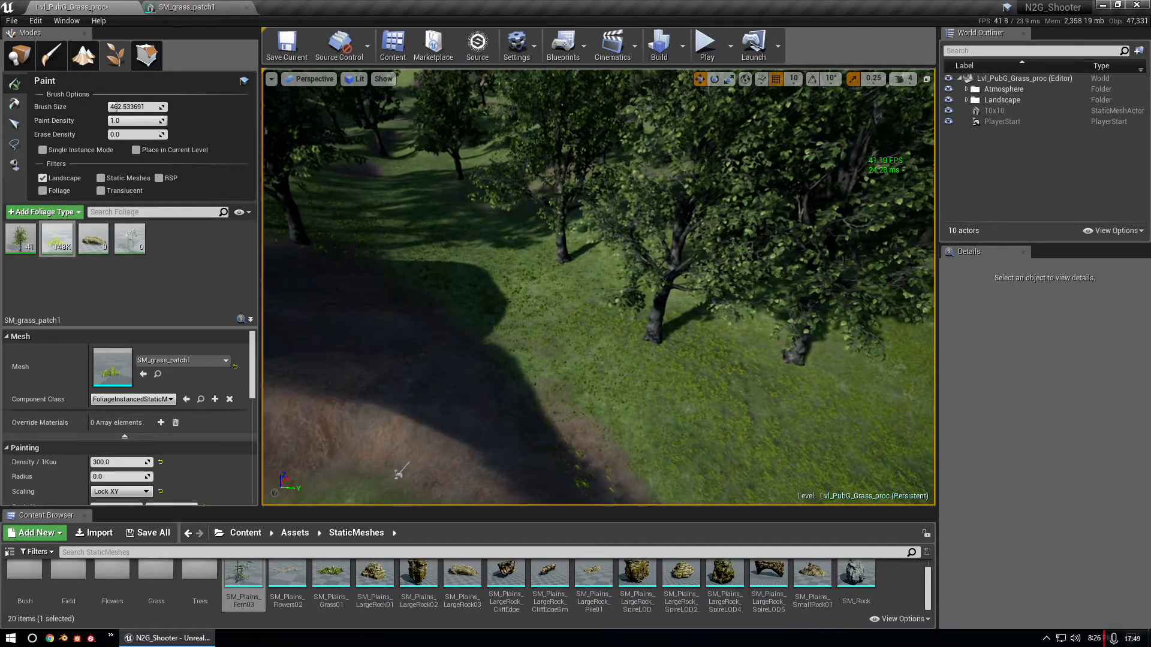
click(246, 7)
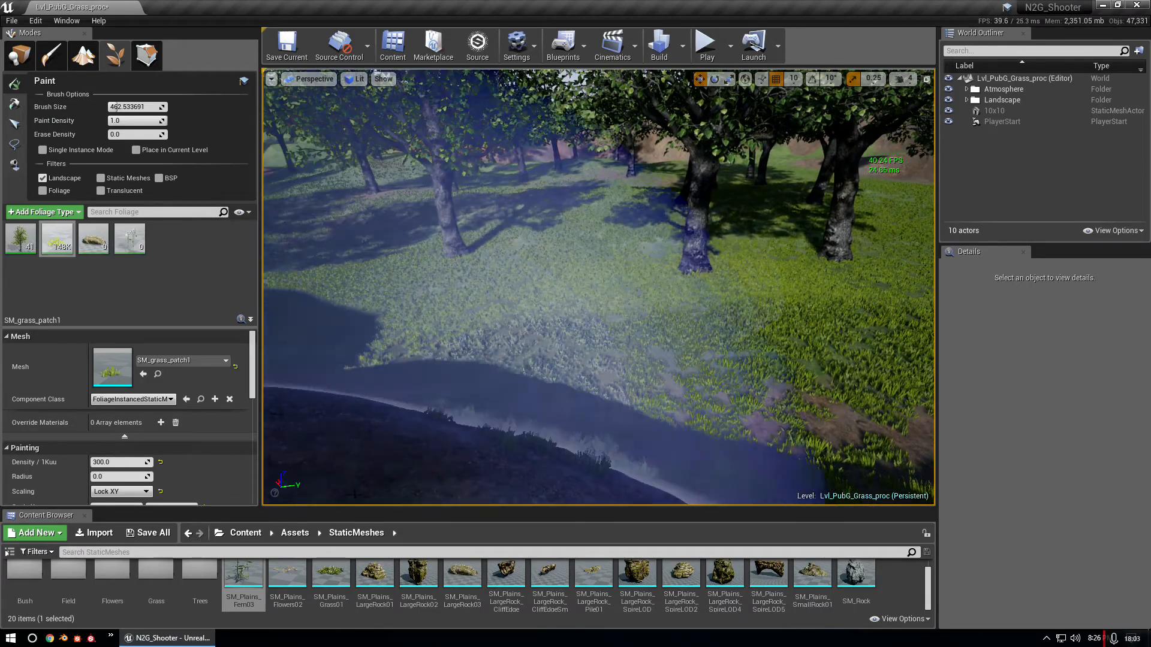
- Show the Assets folder's contents in the content browser and reduce the foliage brush size to about 195.8
click(295, 533)
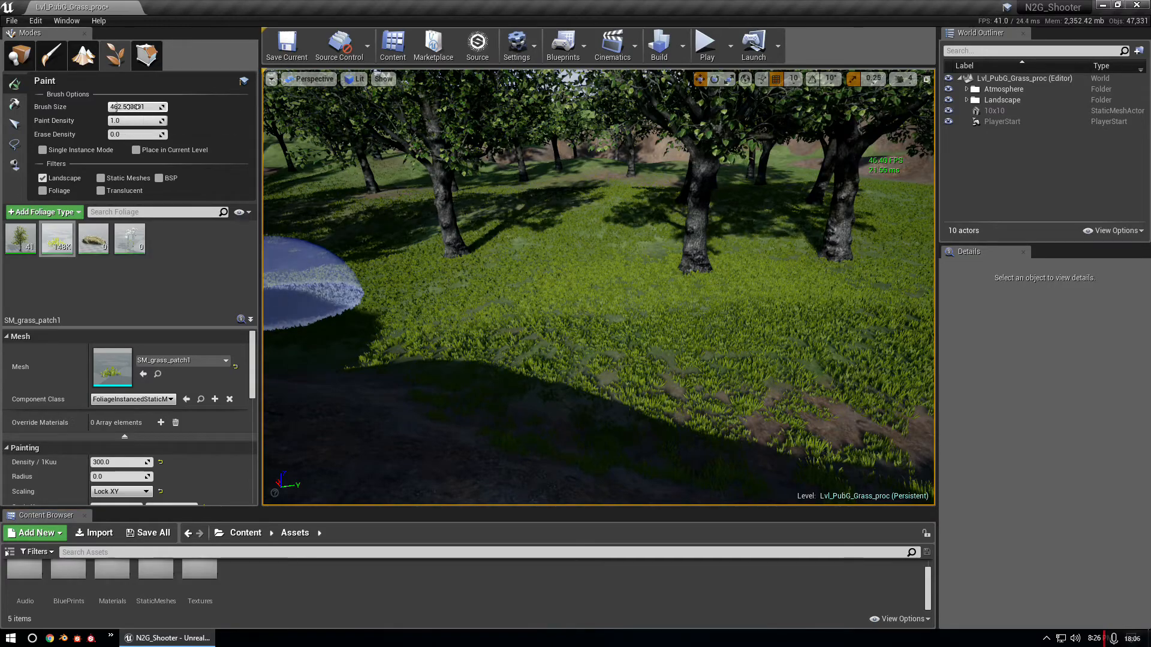
drag(128, 106, 111, 107)
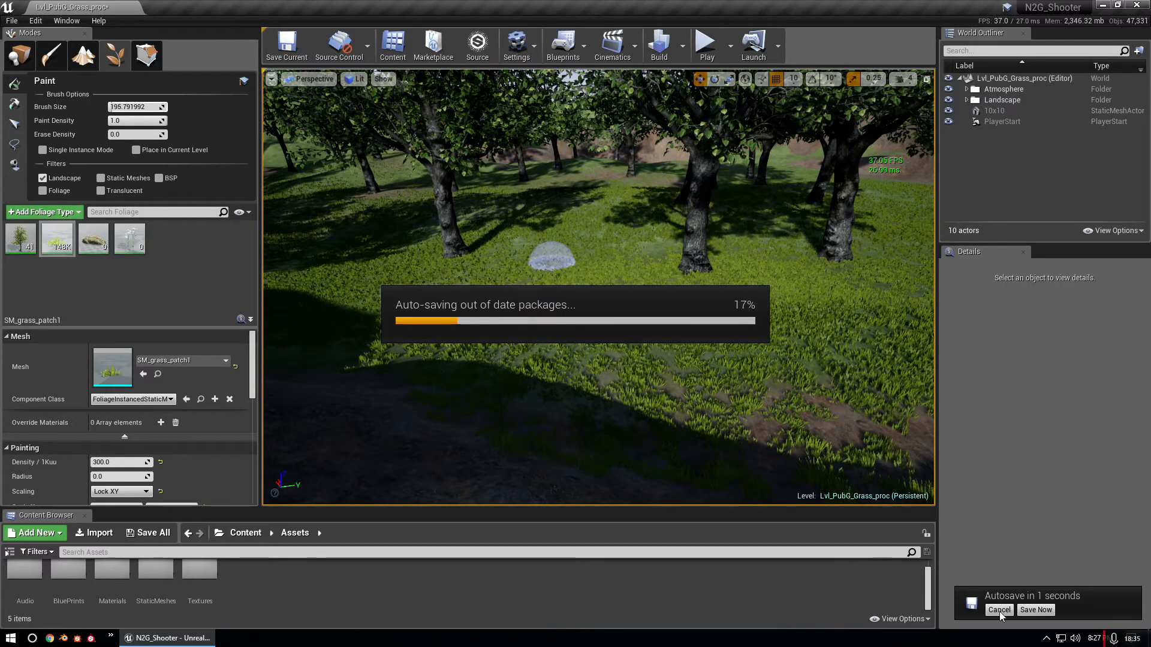
- Save the current level and narrow the Modes panel to give the viewport more width
click(279, 40)
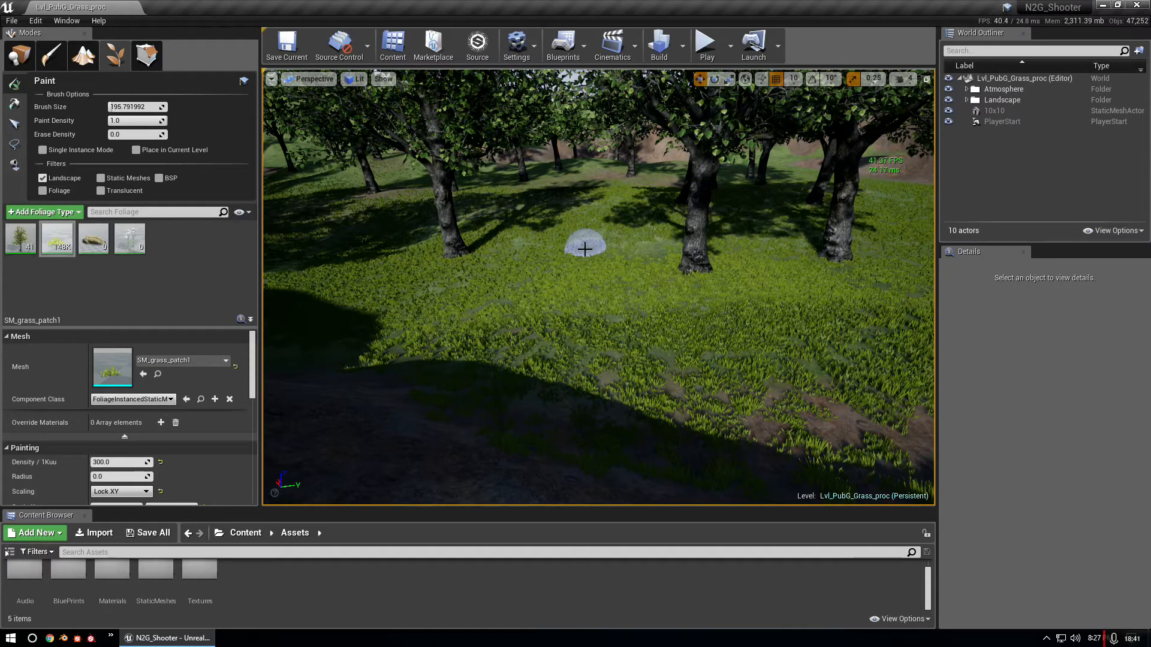
key(w)
mouse_move(585, 249)
right_down()
mouse_move(693, 204)
mouse_move(686, 192)
mouse_move(507, 219)
mouse_move(561, 198)
right_up()
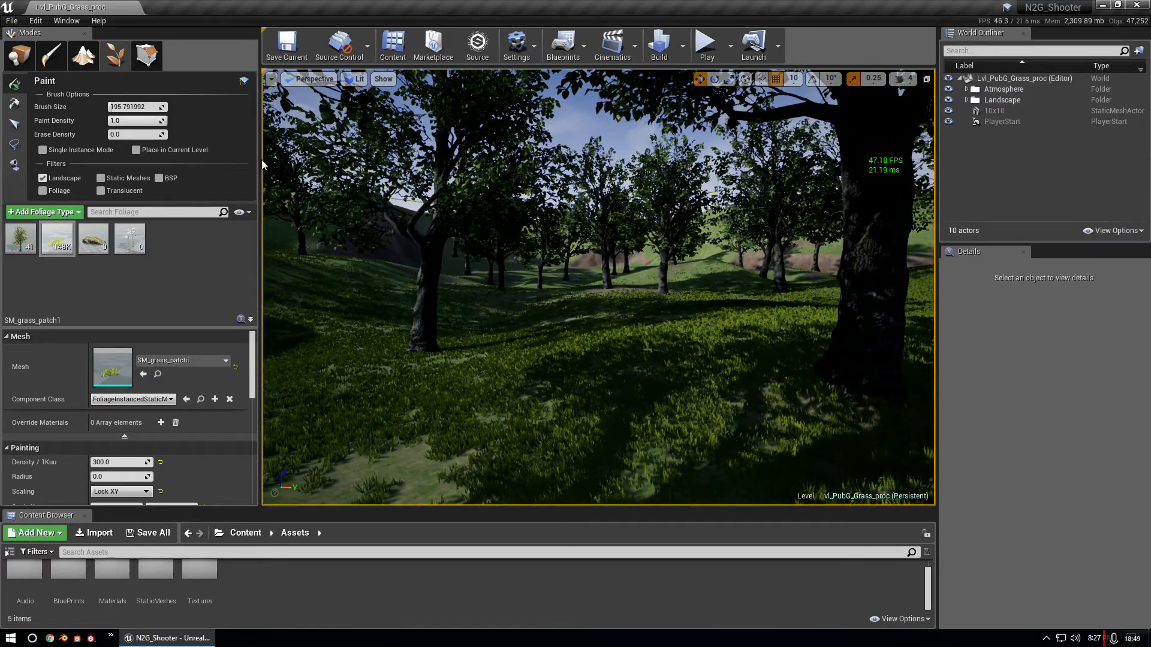
drag(261, 164, 162, 168)
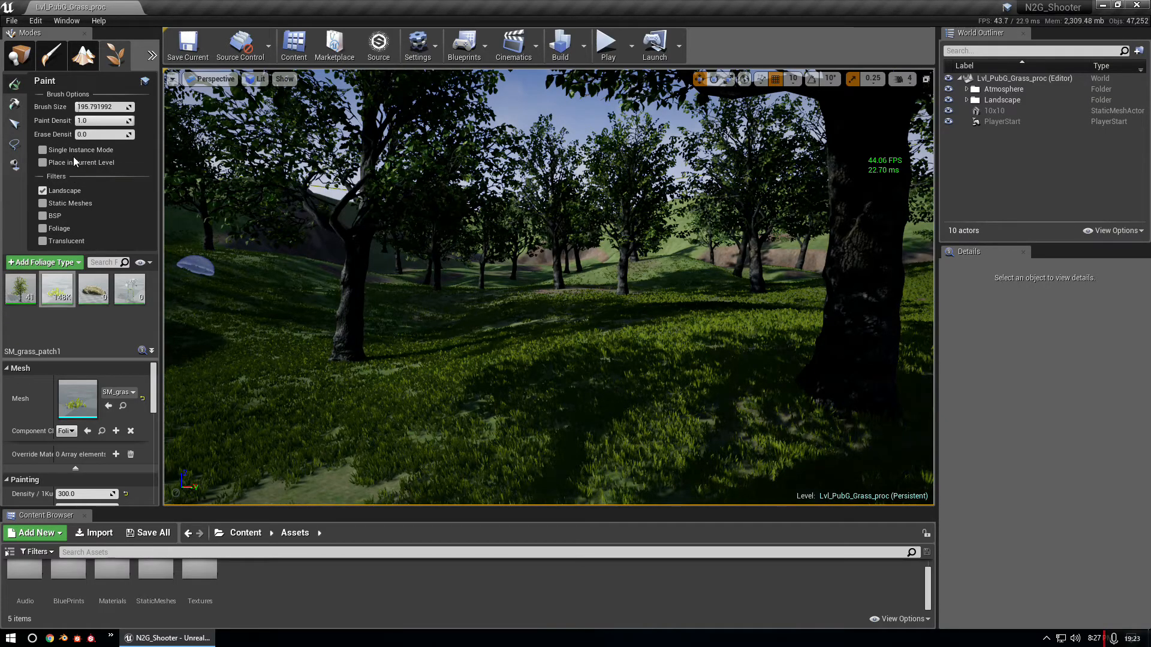
- Enable Single Instance Mode for foliage painting and place one HillTree_02 tree on the open landscape
click(43, 150)
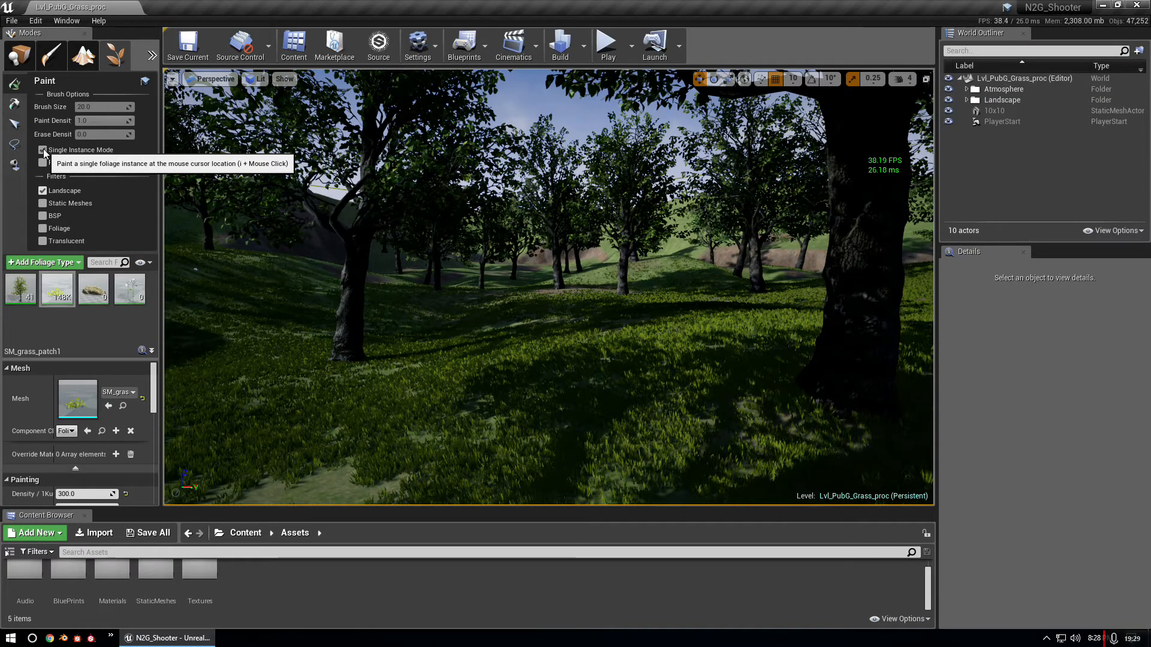
click(43, 150)
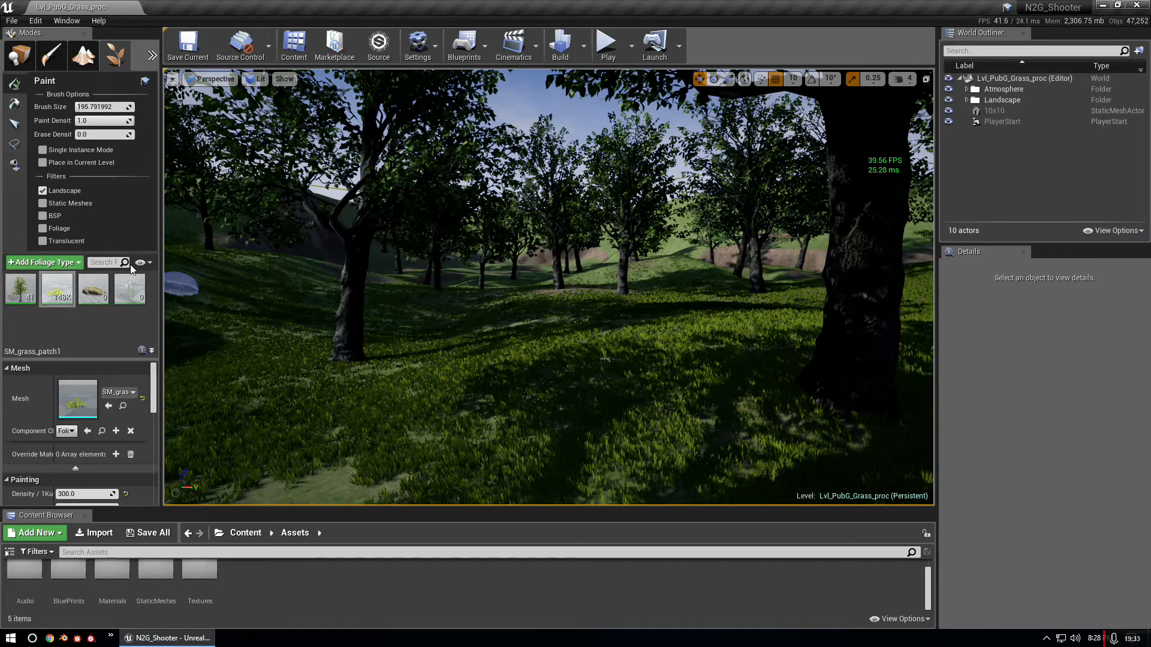
click(53, 154)
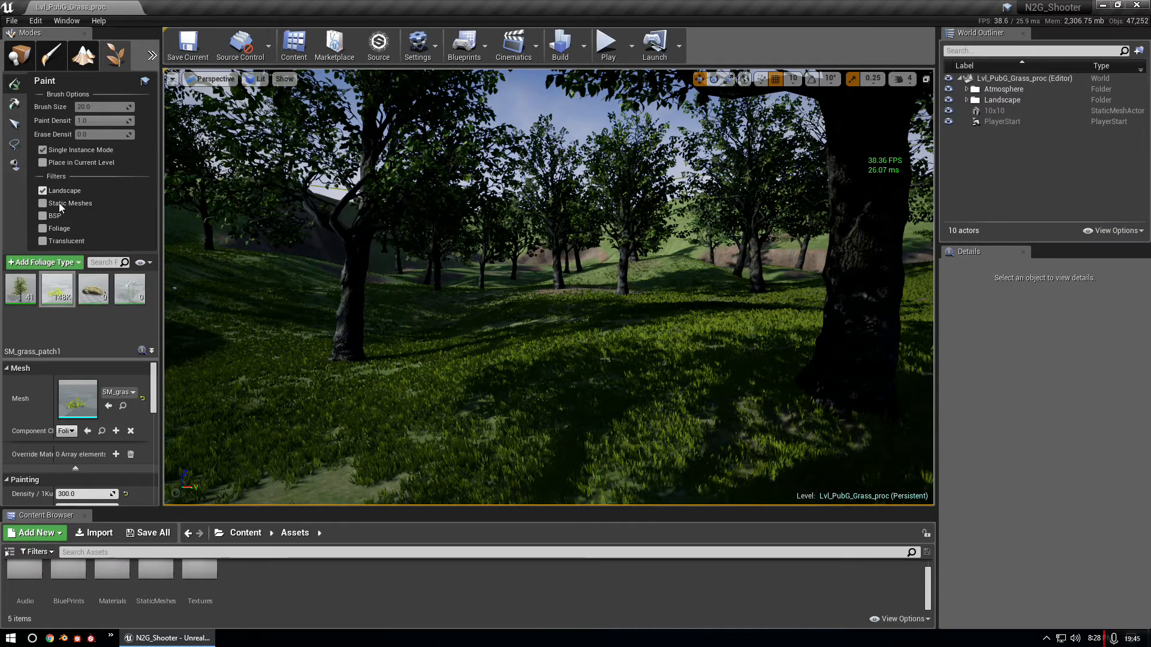
click(48, 280)
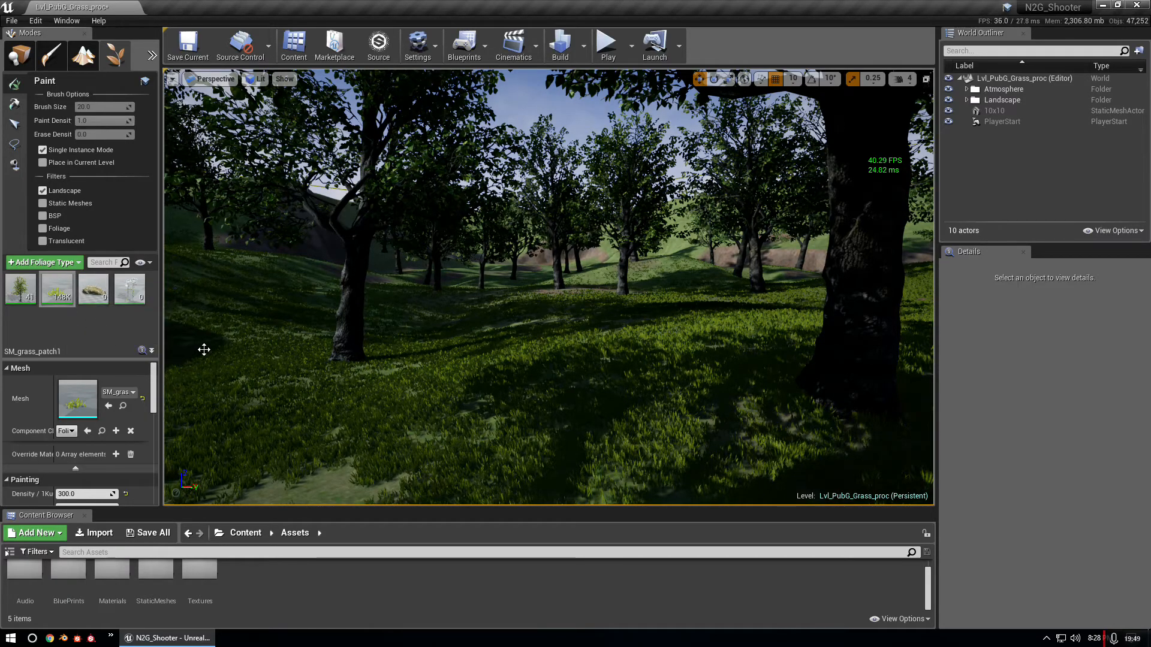
right_drag(221, 357, 171, 357)
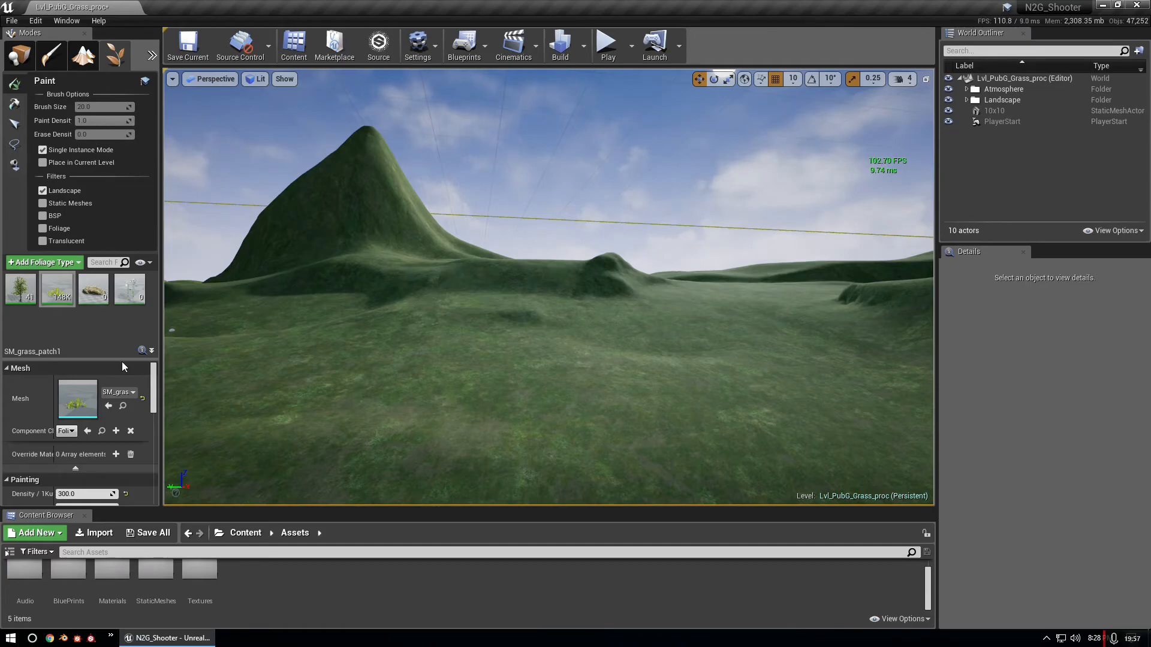
right_drag(436, 467, 438, 498)
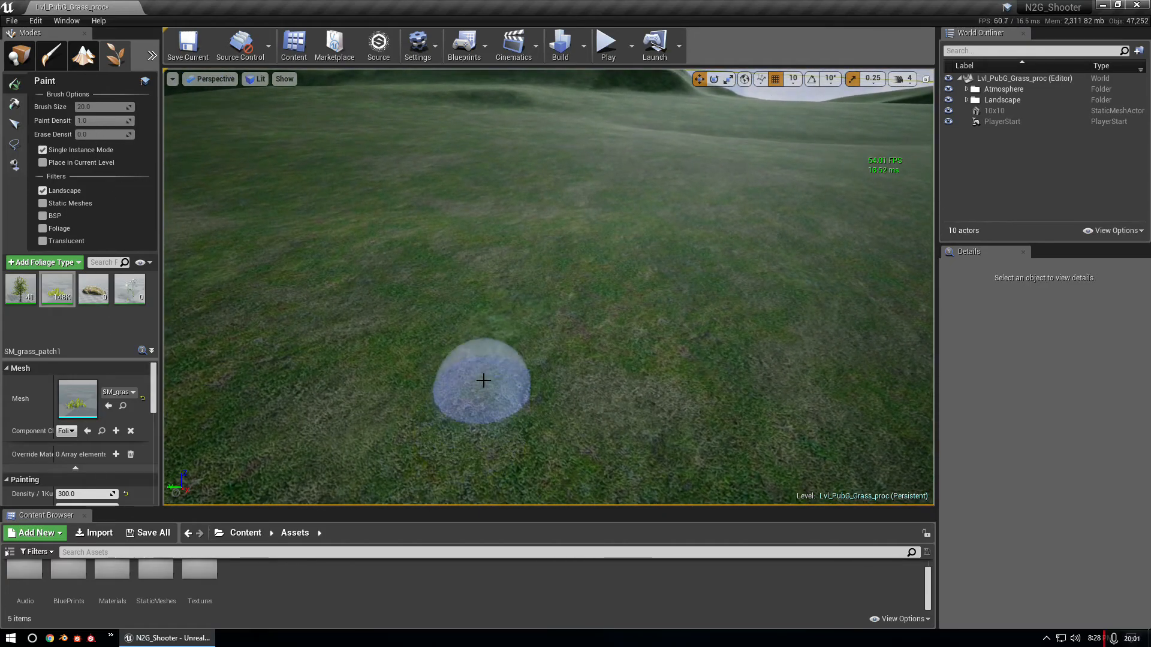
click(484, 380)
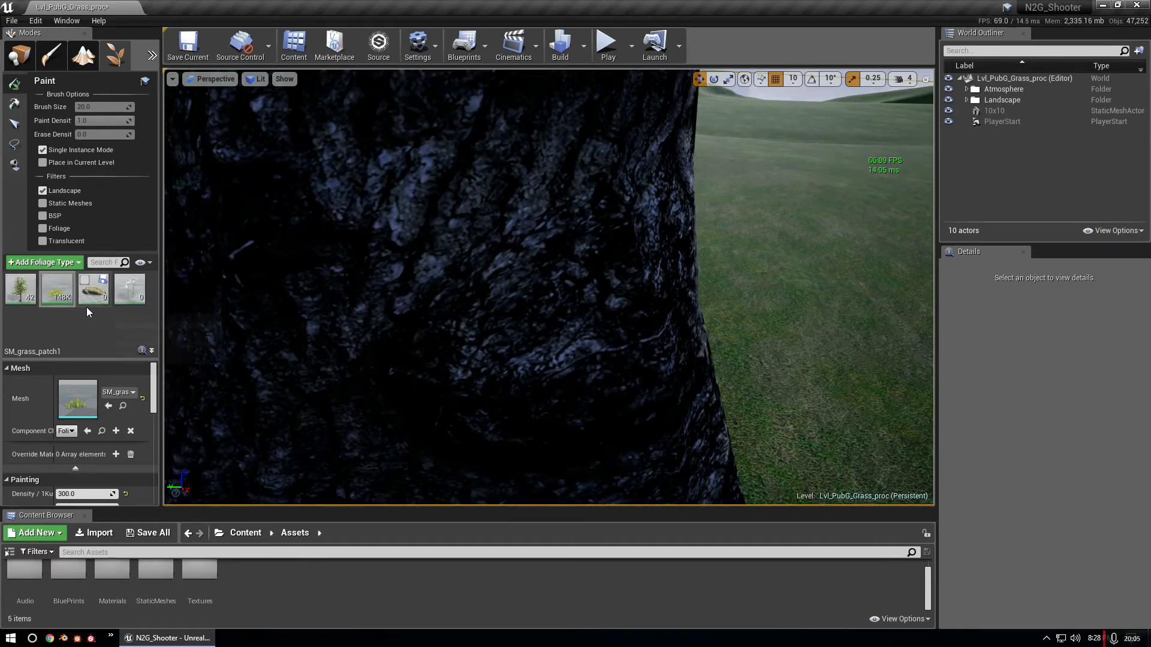
- Select the HillTree_02 foliage type, disable Single Instance Mode and erase the tree just placed on the open landscape
click(21, 289)
right_drag(263, 372, 263, 477)
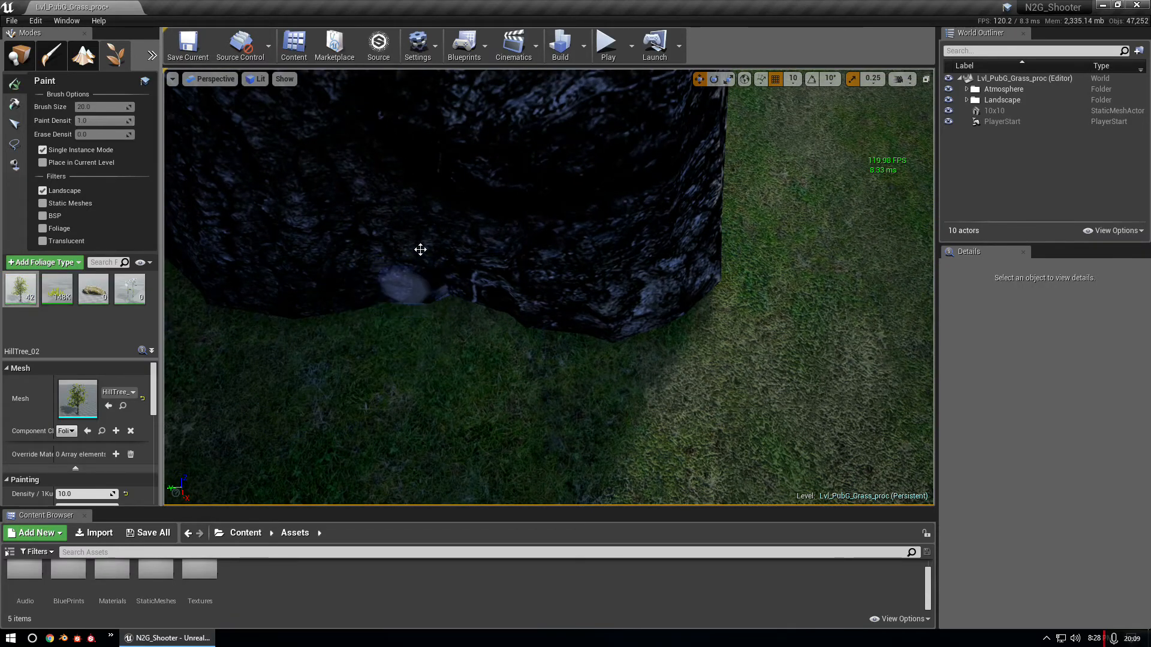
scroll(416, 167, down, 10)
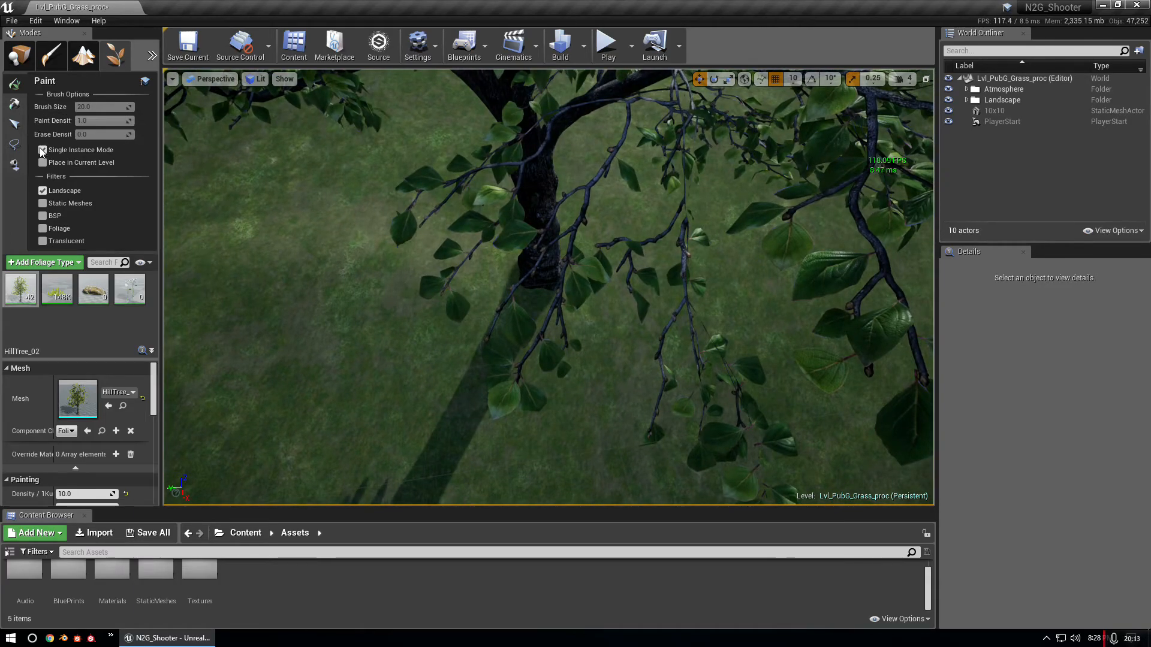
click(42, 150)
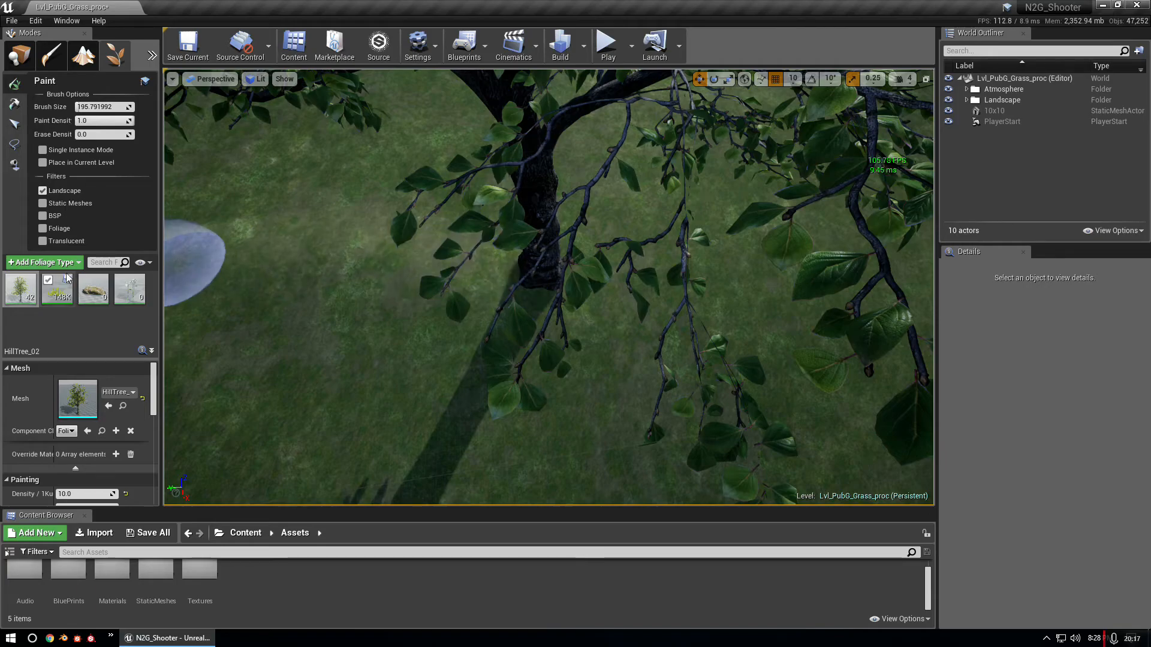
shift+click(520, 299)
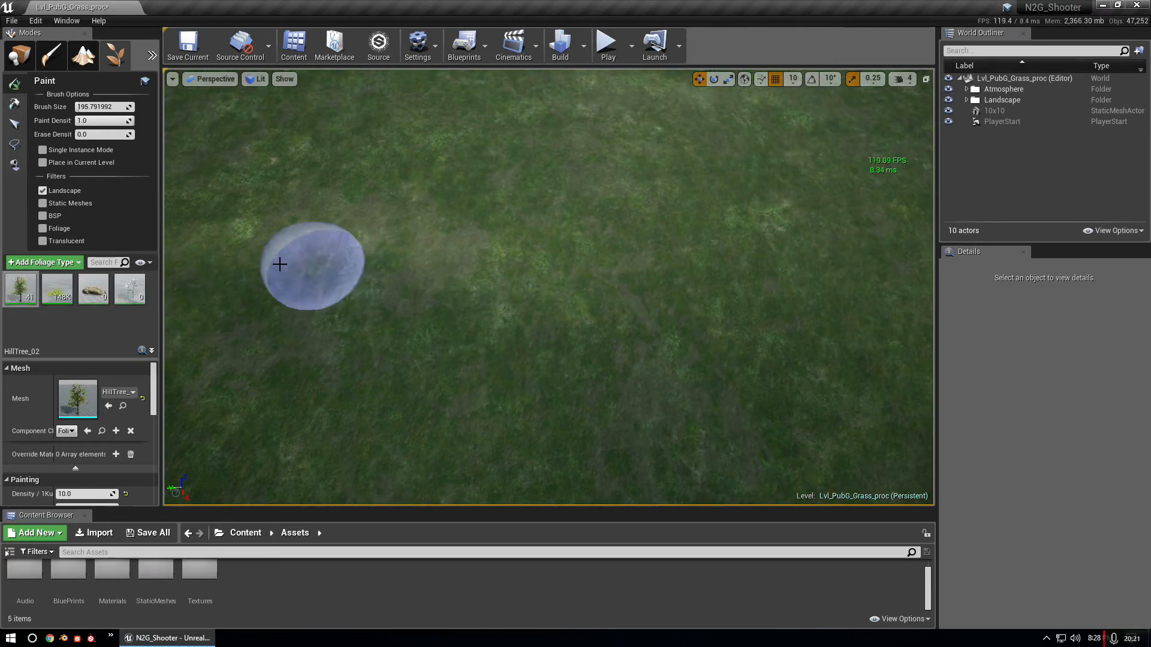
- Enable Single Instance Mode for foliage painting on the cleared patch of ground
click(42, 151)
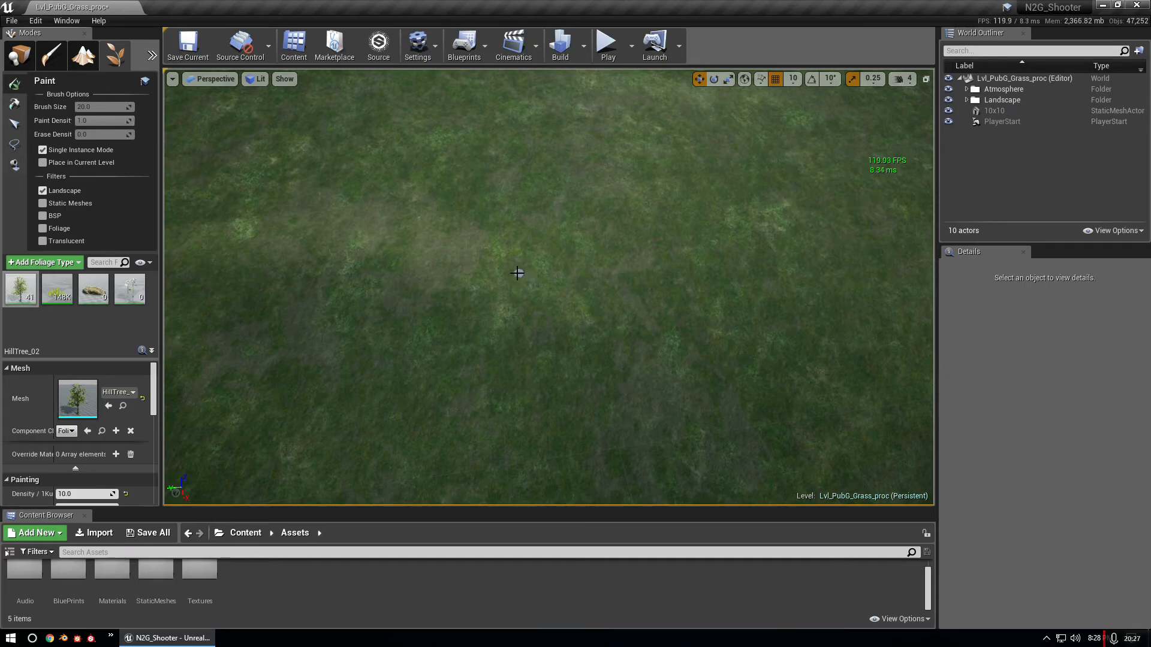
scroll(517, 273, up, 12)
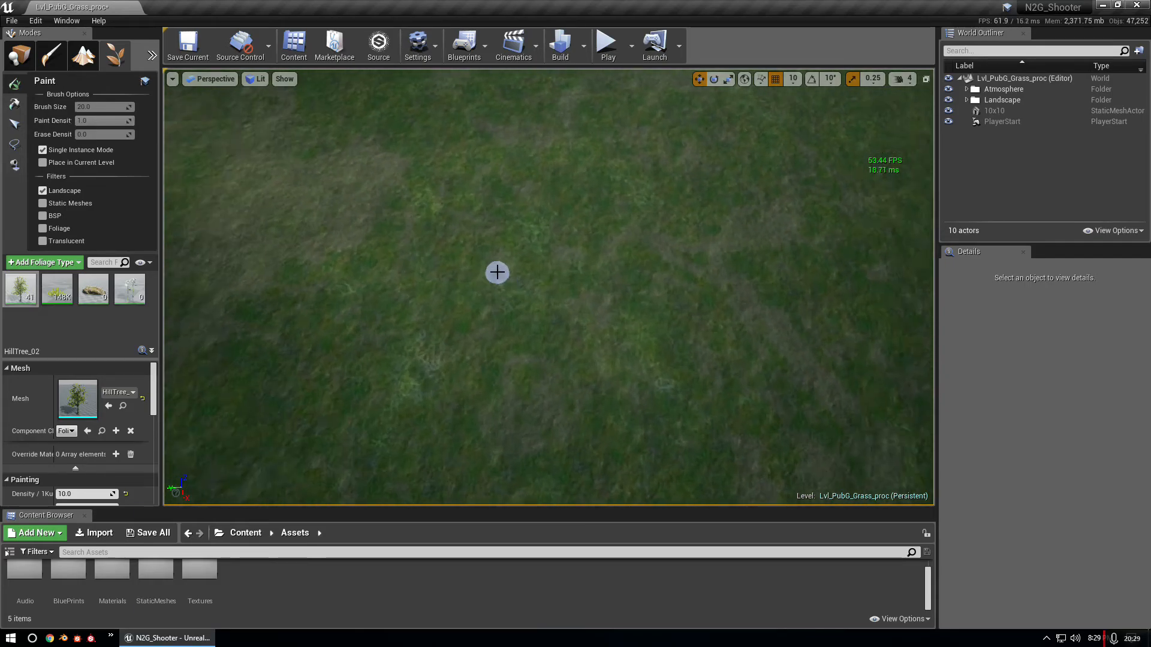
click(467, 162)
- Examine the open grassy landscape and the brown slope bordering the forest from several directions
key(s)
mouse_move(469, 165)
right_down()
mouse_move(486, 198)
mouse_move(624, 134)
mouse_move(431, 136)
mouse_move(322, 108)
right_up()
key(w)
key(a)
key(d)
mouse_move(627, 329)
right_down()
mouse_move(372, 365)
mouse_move(371, 411)
right_up()
right_drag(549, 287, 599, 324)
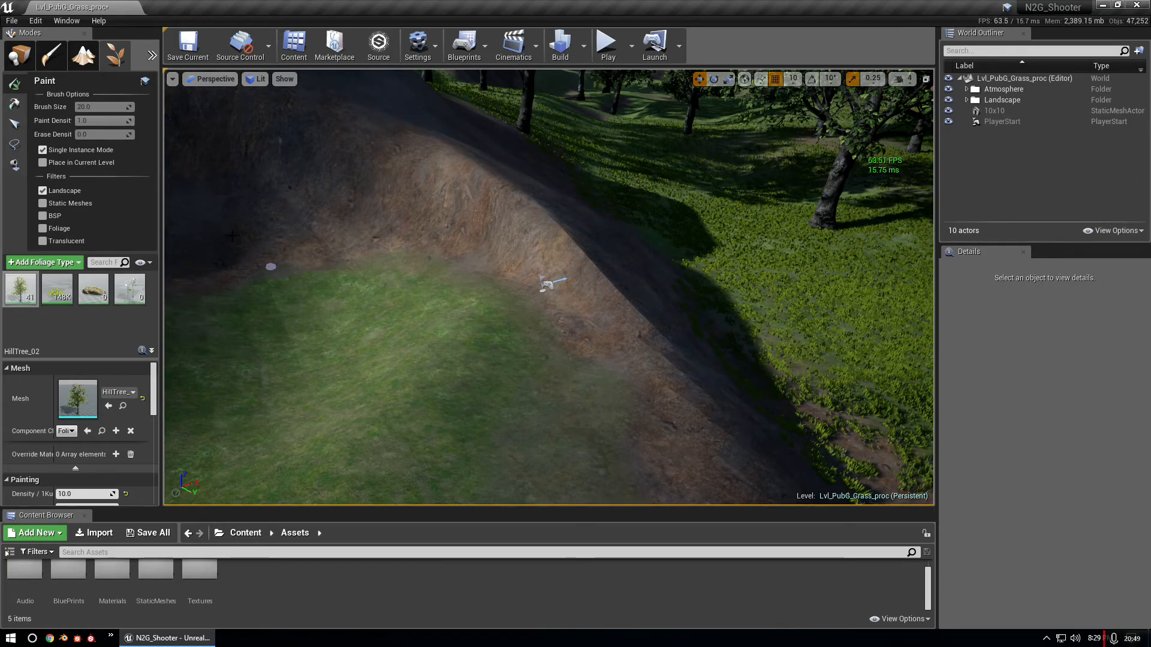
right_drag(572, 364, 450, 329)
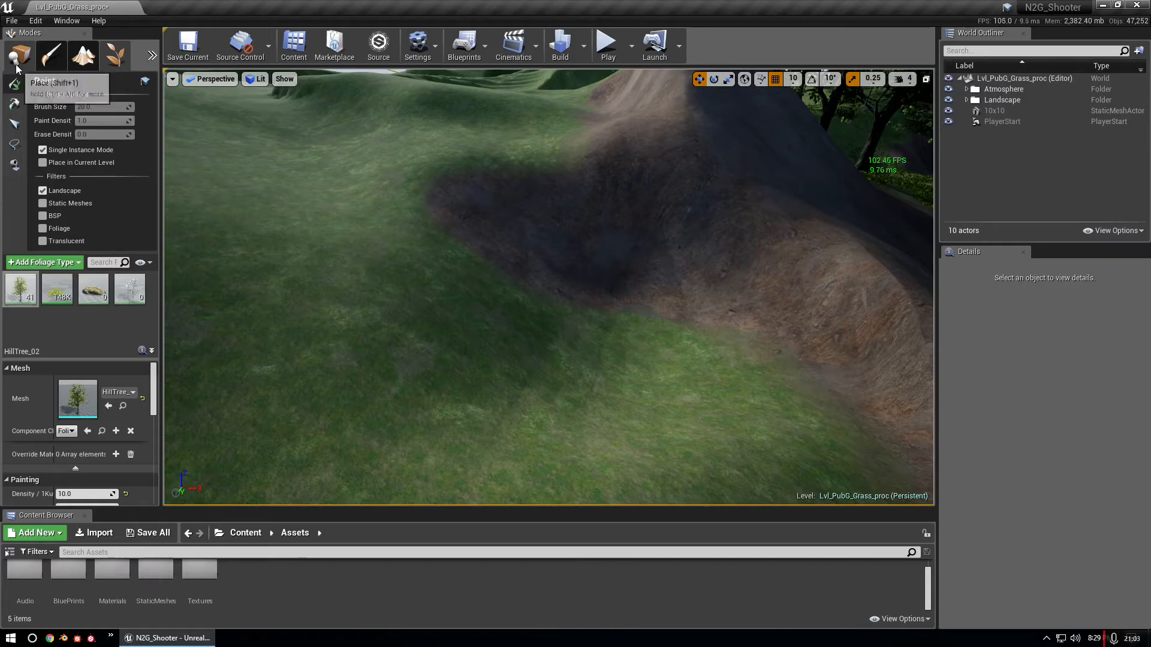
- Switch to Place mode and raise the viewport camera speed to 6
click(17, 60)
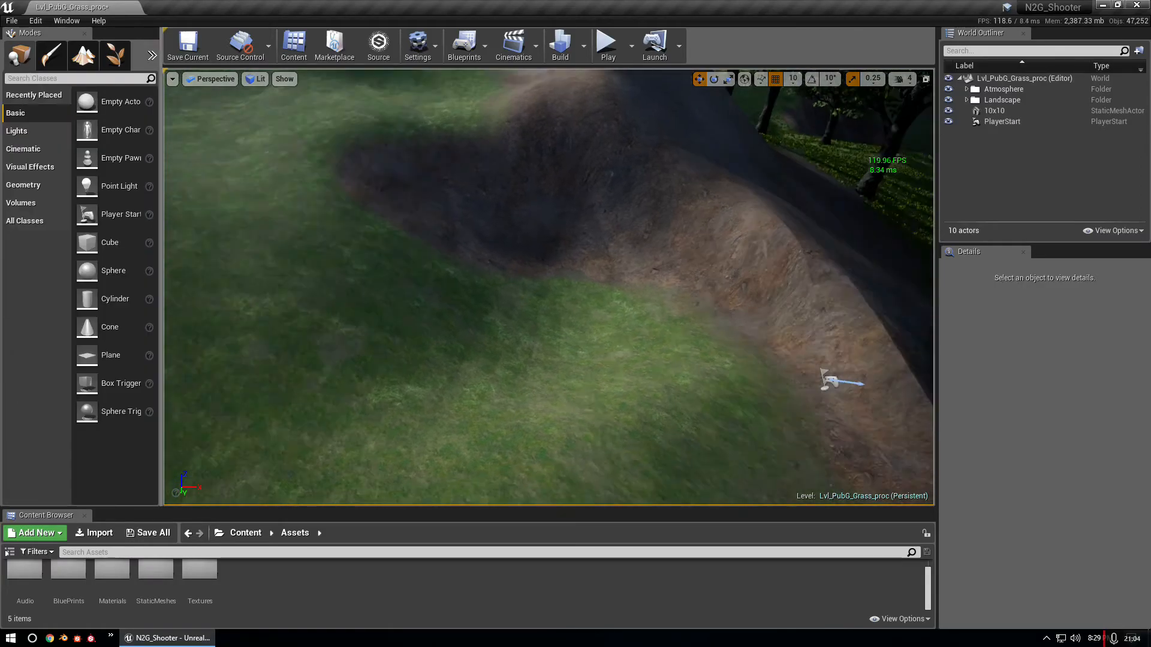
right_drag(827, 380, 827, 380)
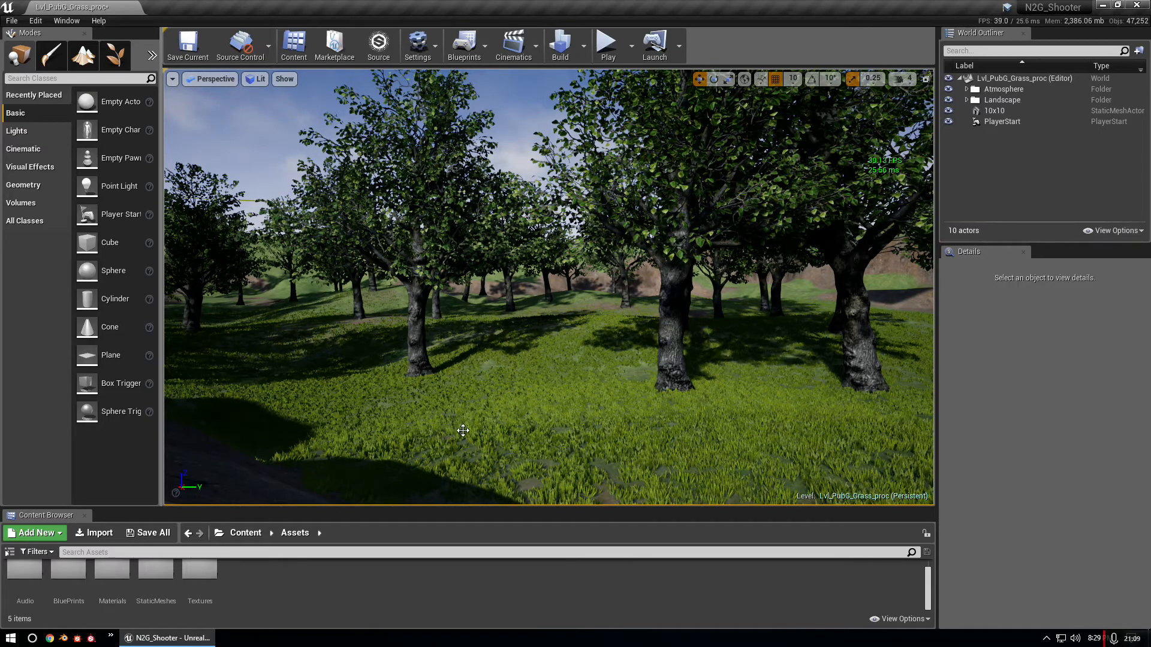
mouse_move(646, 427)
right_down()
mouse_move(742, 427)
mouse_move(635, 413)
mouse_move(556, 427)
mouse_move(563, 456)
mouse_move(629, 458)
mouse_move(639, 447)
right_up()
key(w)
click(904, 78)
drag(920, 106, 942, 107)
- Examine the distribution of trees across the whole landscape from above, and the forest's grass and trees near ground level
key(s)
right_drag(707, 252, 692, 287)
key(w)
right_drag(356, 259, 334, 262)
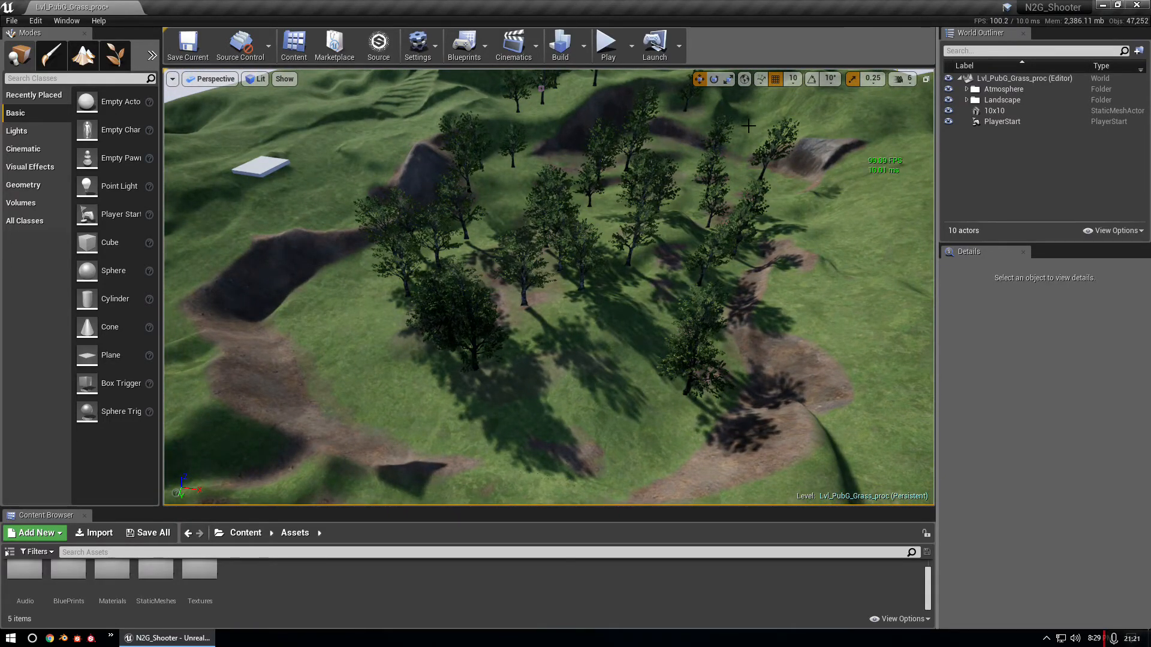
key(s)
key(d)
right_drag(664, 72, 664, 71)
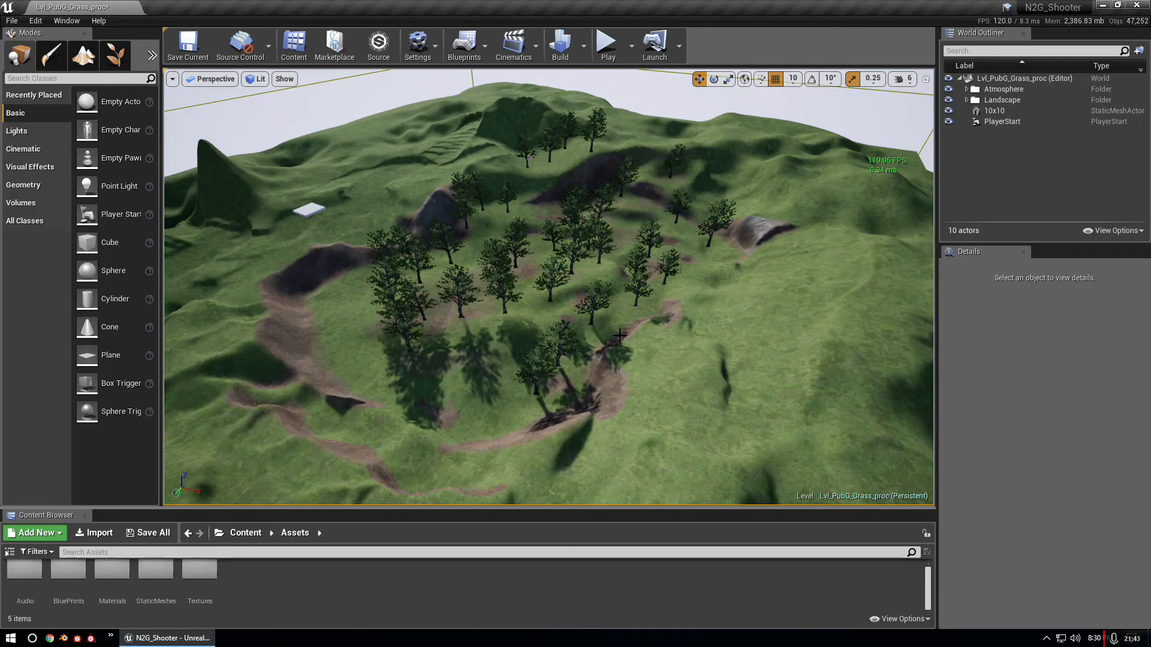
right_drag(620, 335, 627, 362)
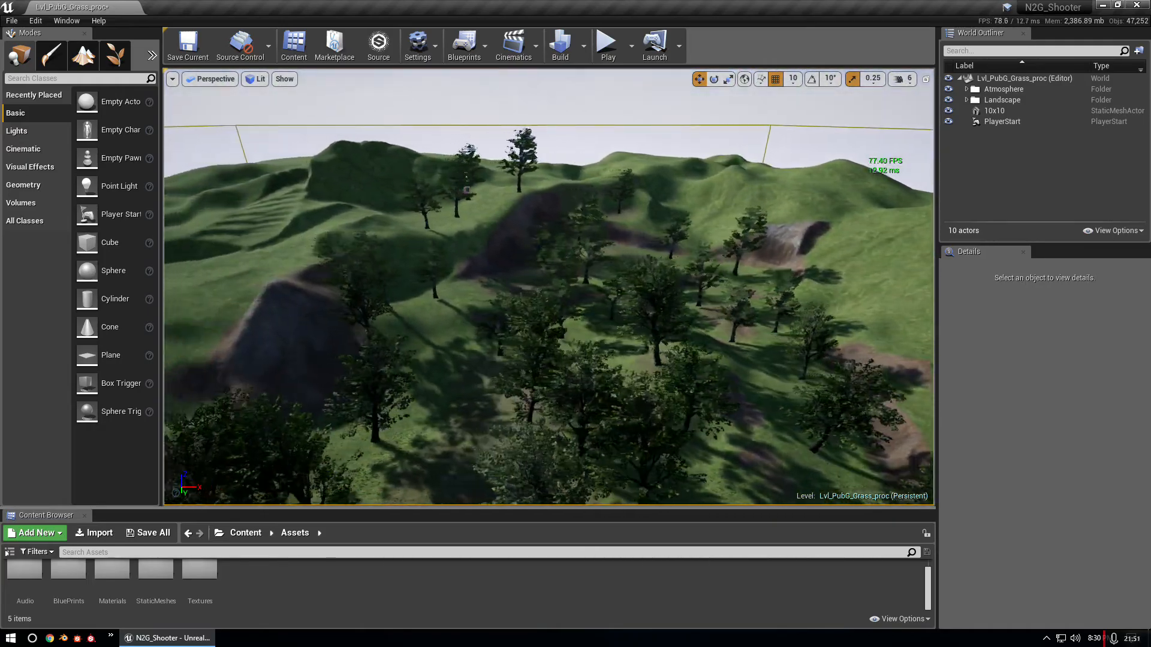
right_drag(626, 362, 611, 360)
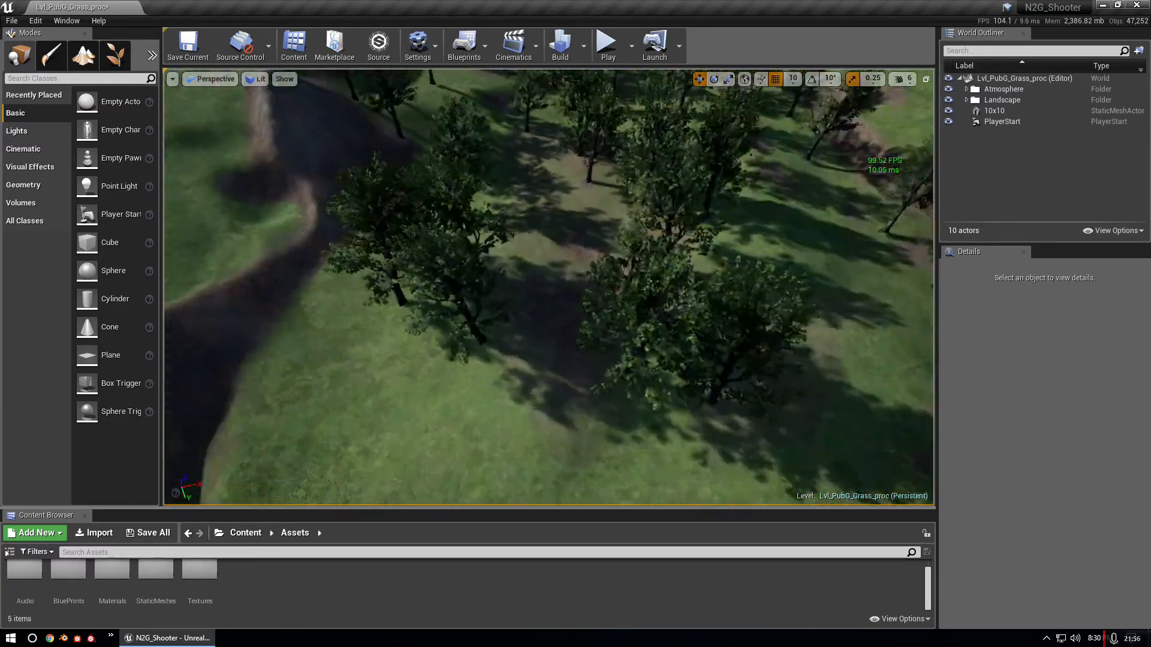
right_drag(610, 360, 633, 358)
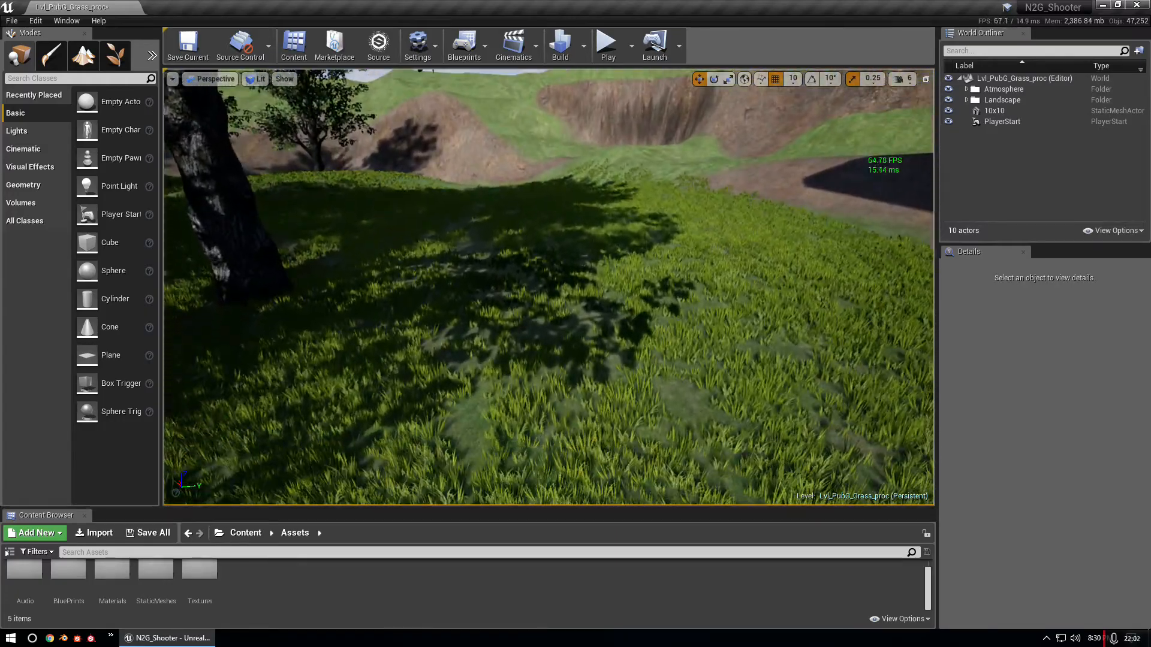
right_drag(632, 359, 647, 327)
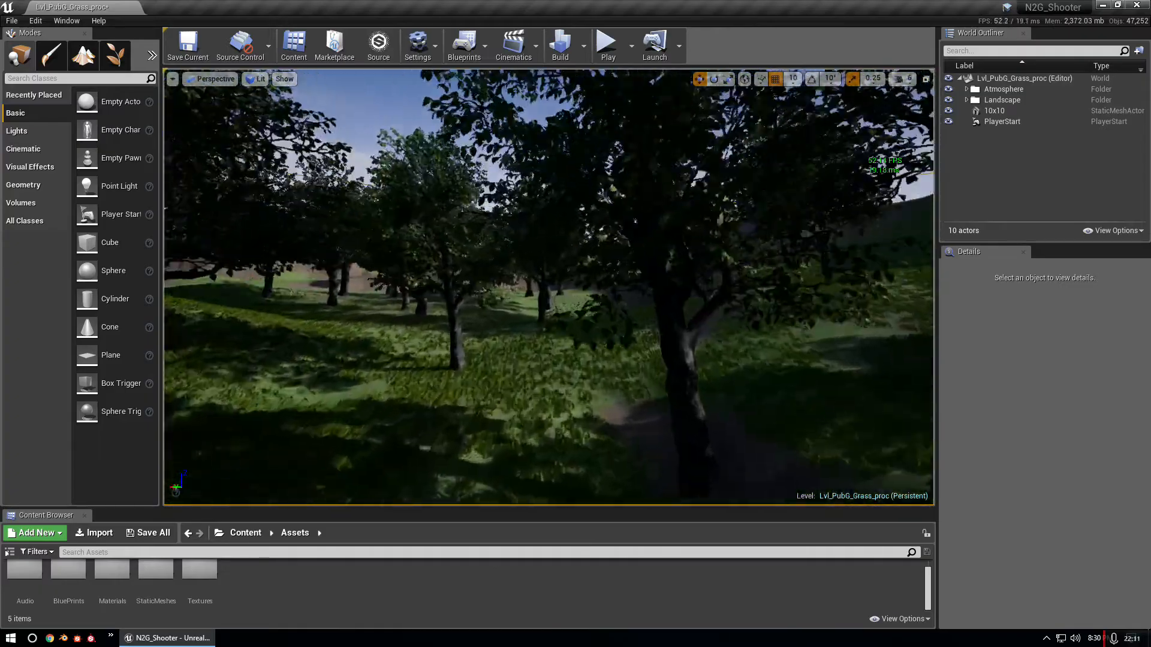
- Switch back to Foliage mode and inspect the grass coverage and bare ground around the forest's trees
key(w)
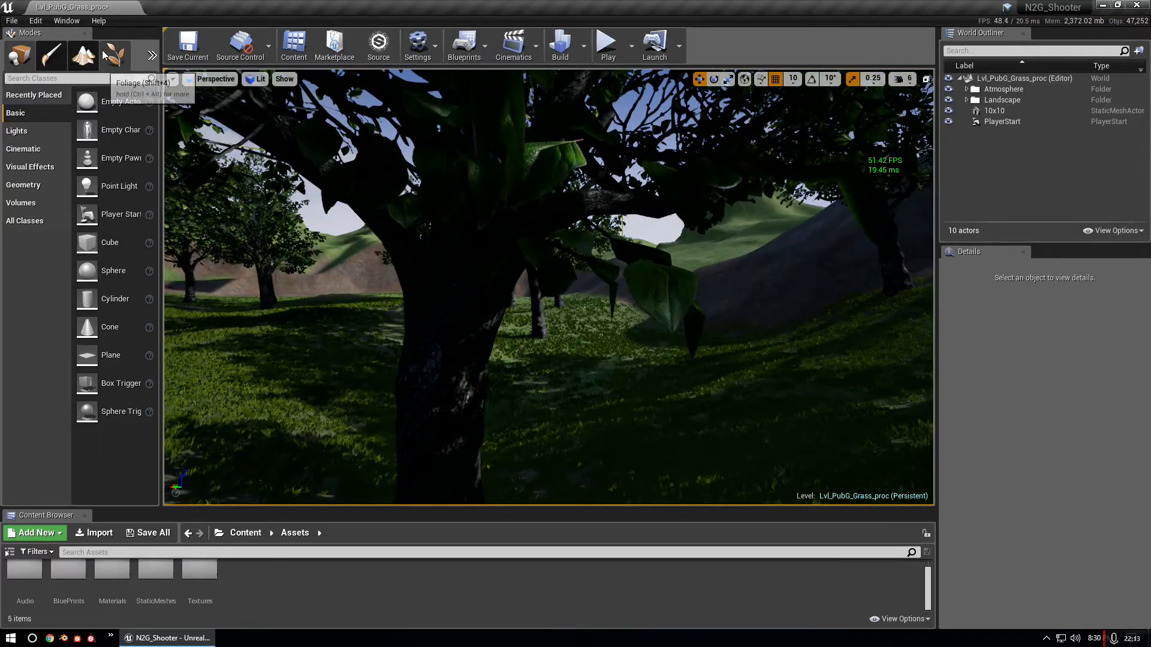
click(115, 55)
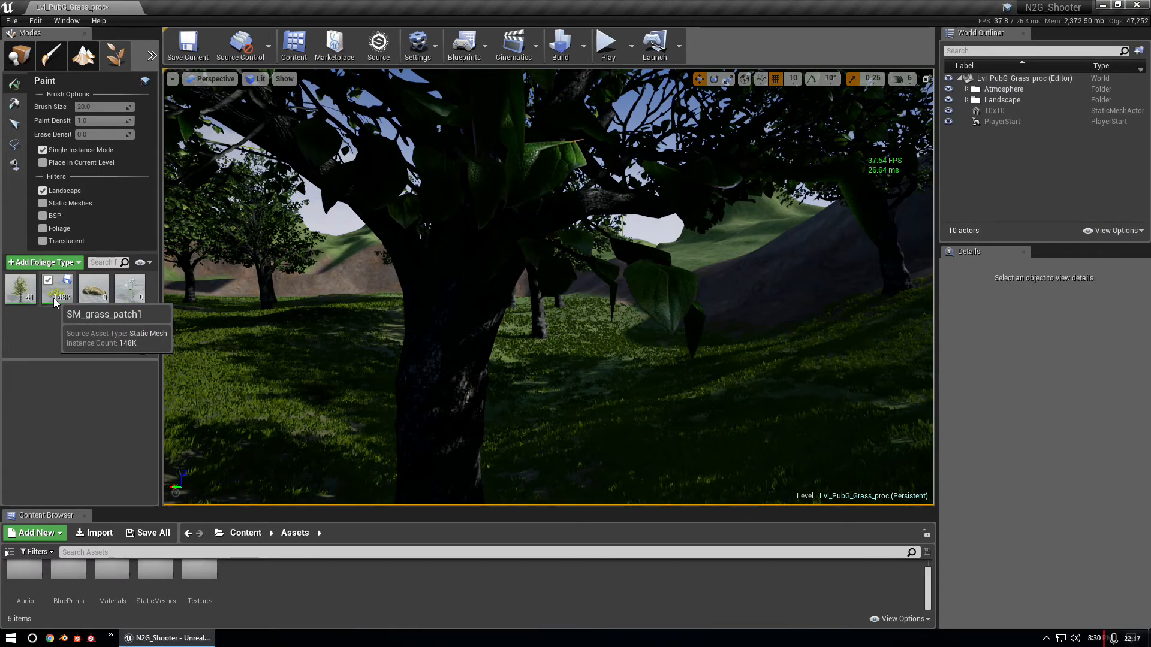
right_drag(305, 308, 240, 288)
key(w)
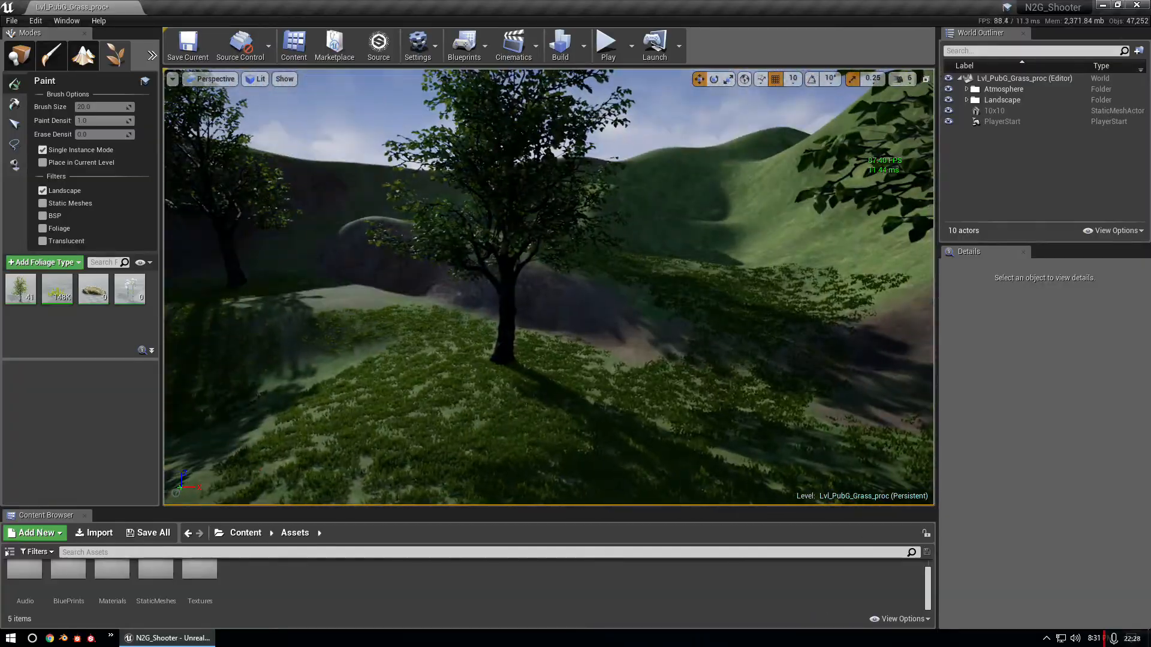
key(w)
mouse_move(540, 288)
right_down()
mouse_move(522, 342)
mouse_move(359, 288)
mouse_move(545, 311)
mouse_move(540, 414)
mouse_move(521, 353)
right_up()
key(s)
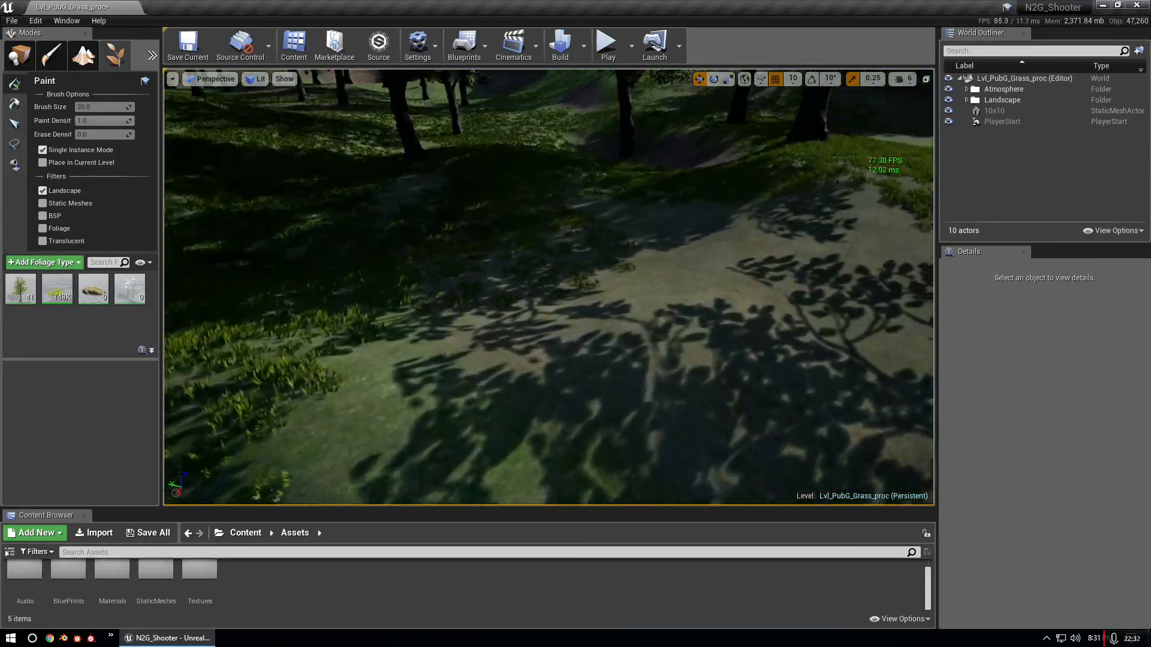
- Select the SM_grass_patch1 foliage type and inspect the Cull Distance range in its Instance Settings, widening the settings area to read it
right_drag(521, 353, 509, 280)
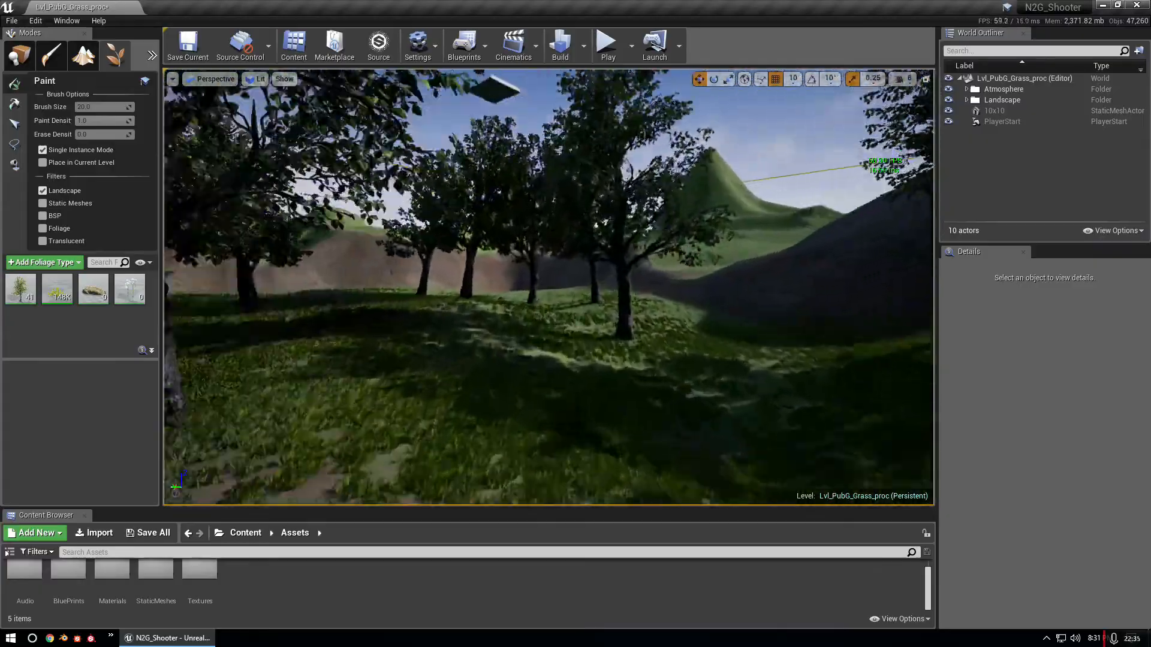
right_drag(540, 288, 522, 287)
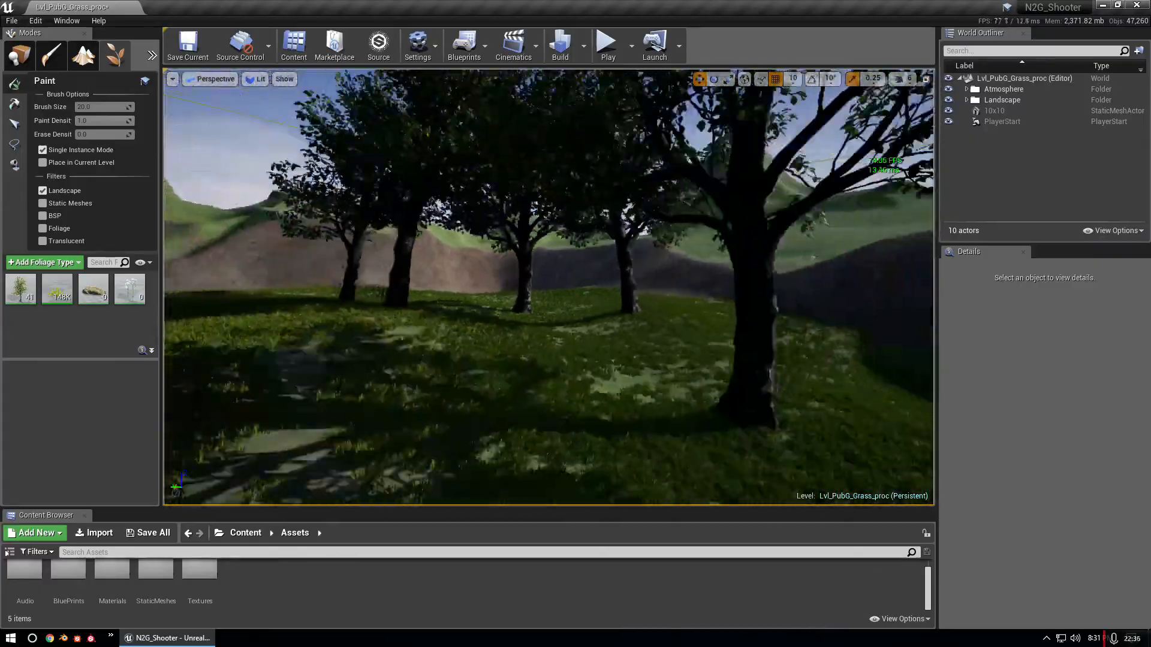
right_drag(539, 287, 521, 287)
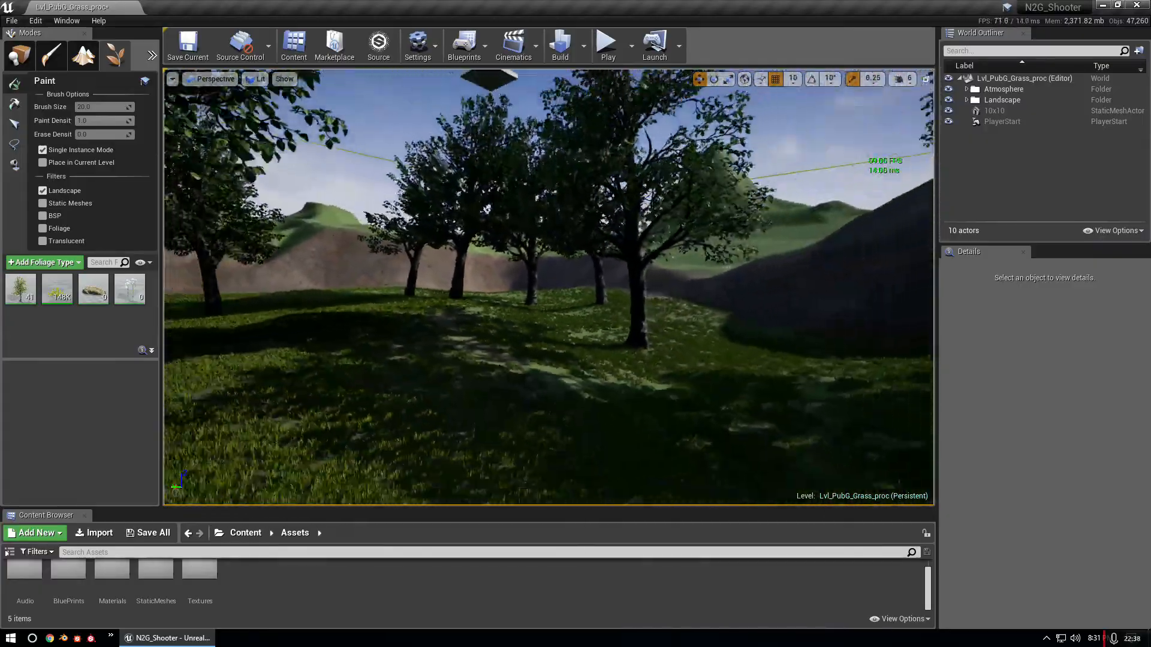
right_drag(521, 287, 518, 282)
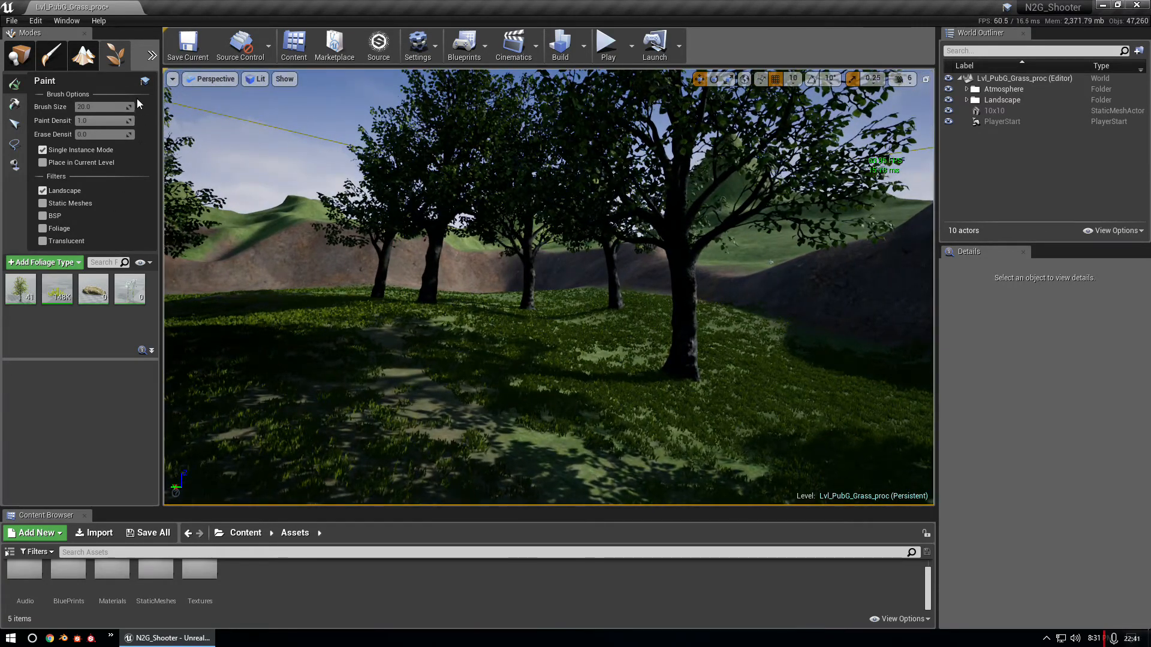
click(60, 291)
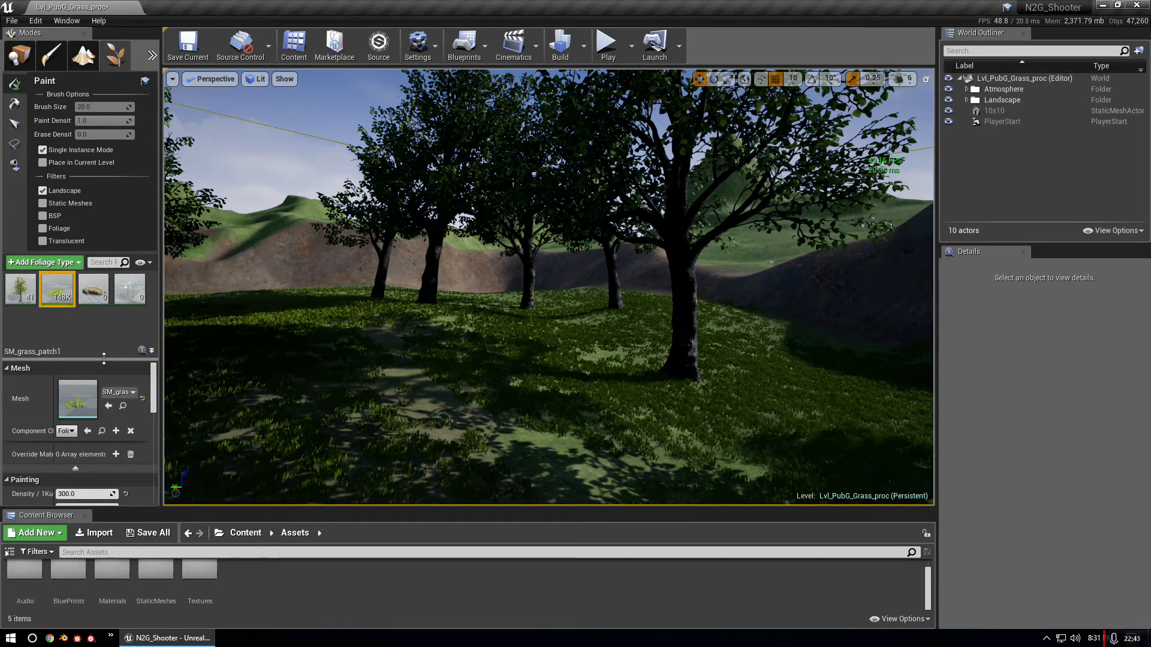
drag(106, 344, 106, 308)
scroll(114, 419, down, 2)
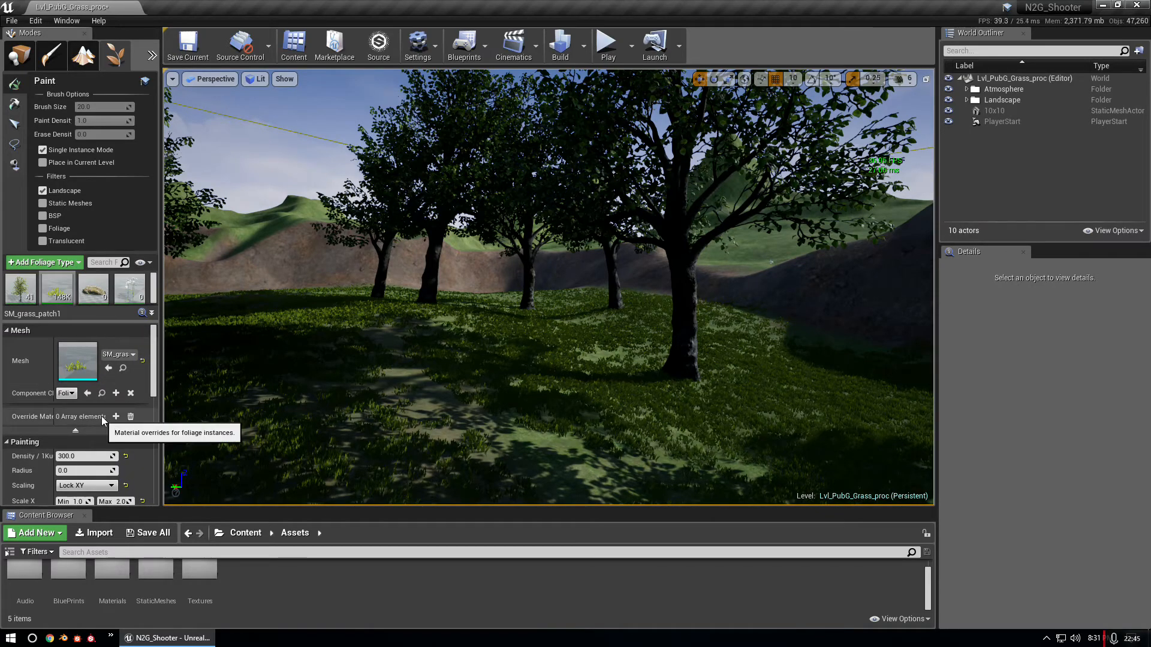
scroll(123, 435, down, 6)
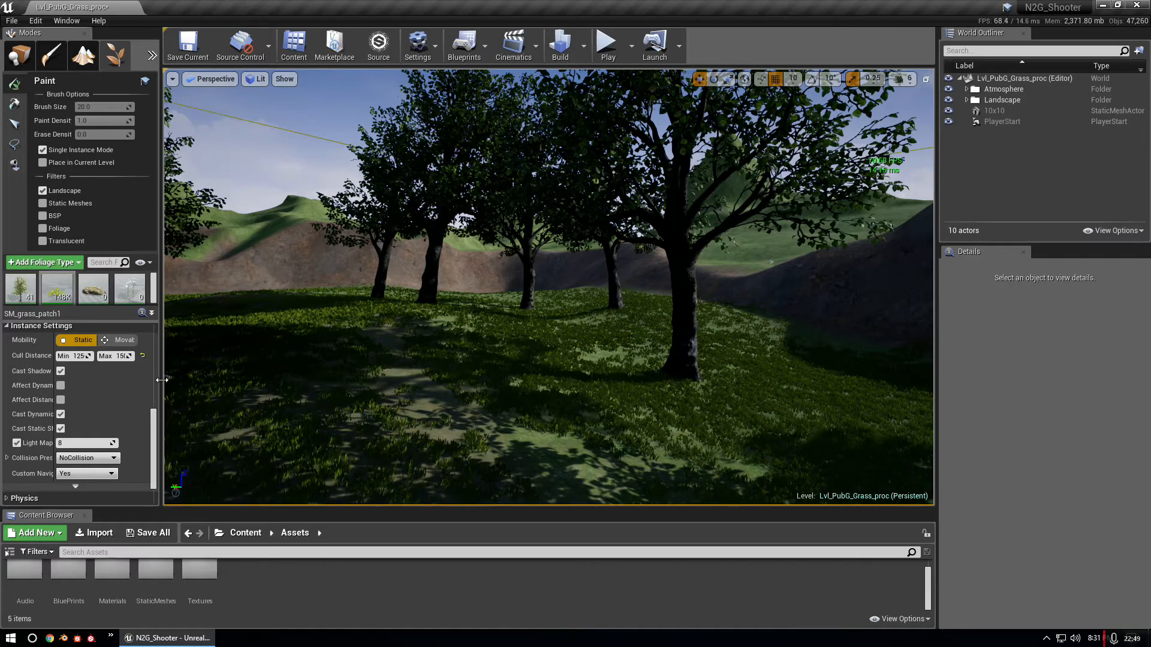
drag(162, 379, 205, 379)
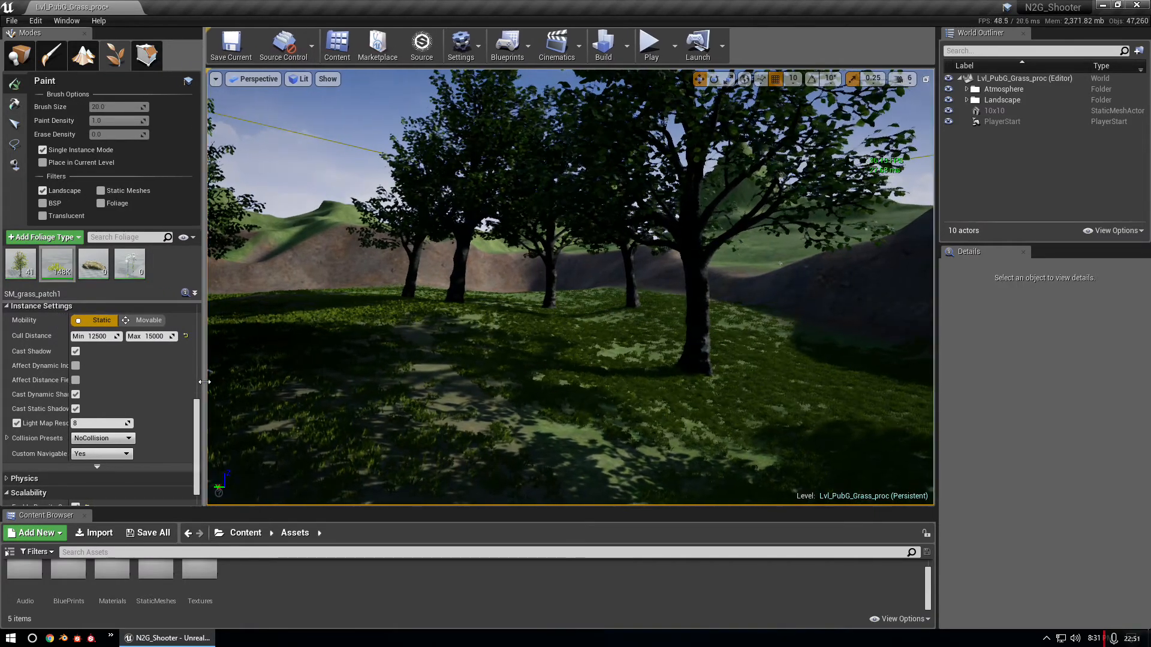
mouse_move(63, 335)
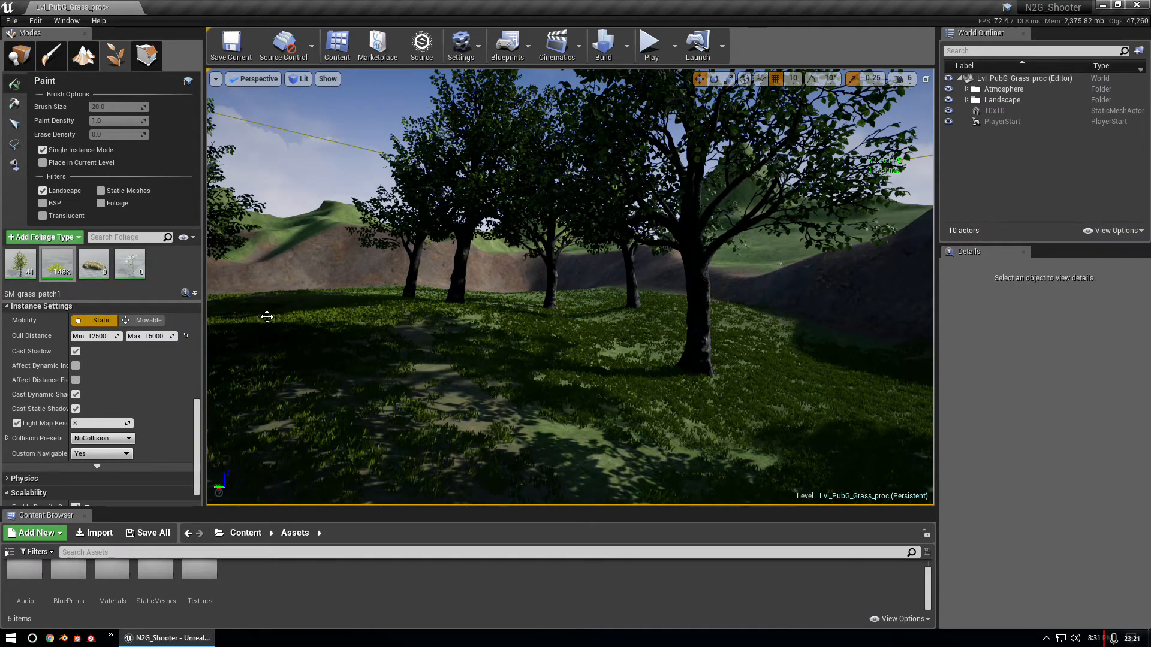
- Move the camera back and forth among the trees to examine how the distant grass behaves around its cull distance
key(s)
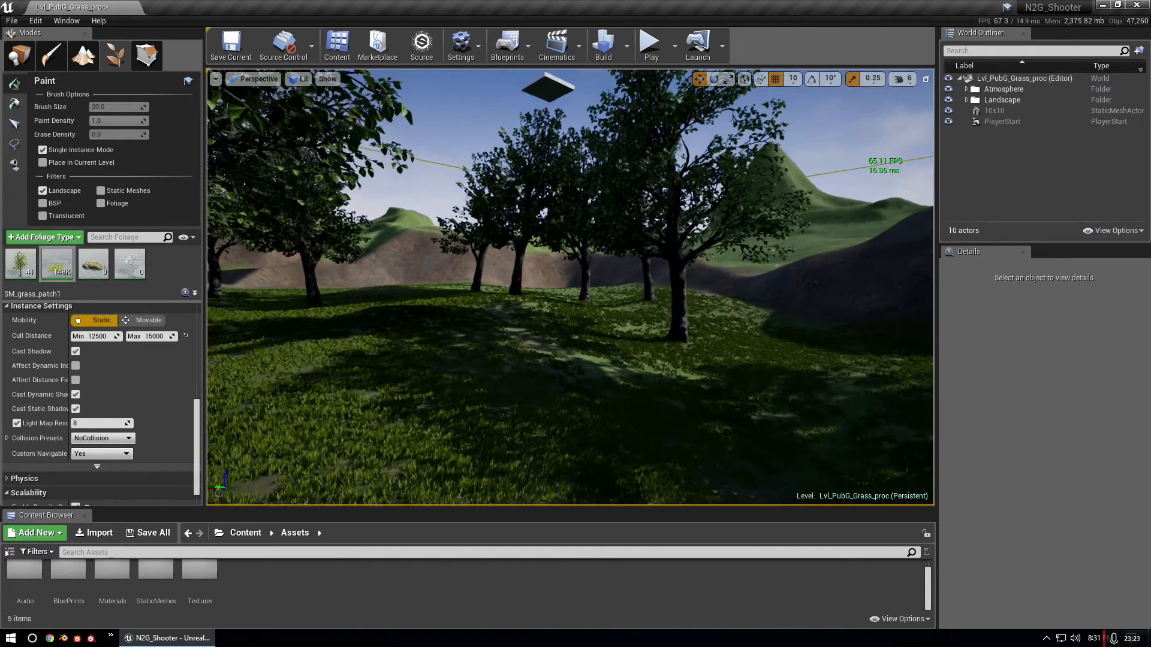
key(w)
key(s)
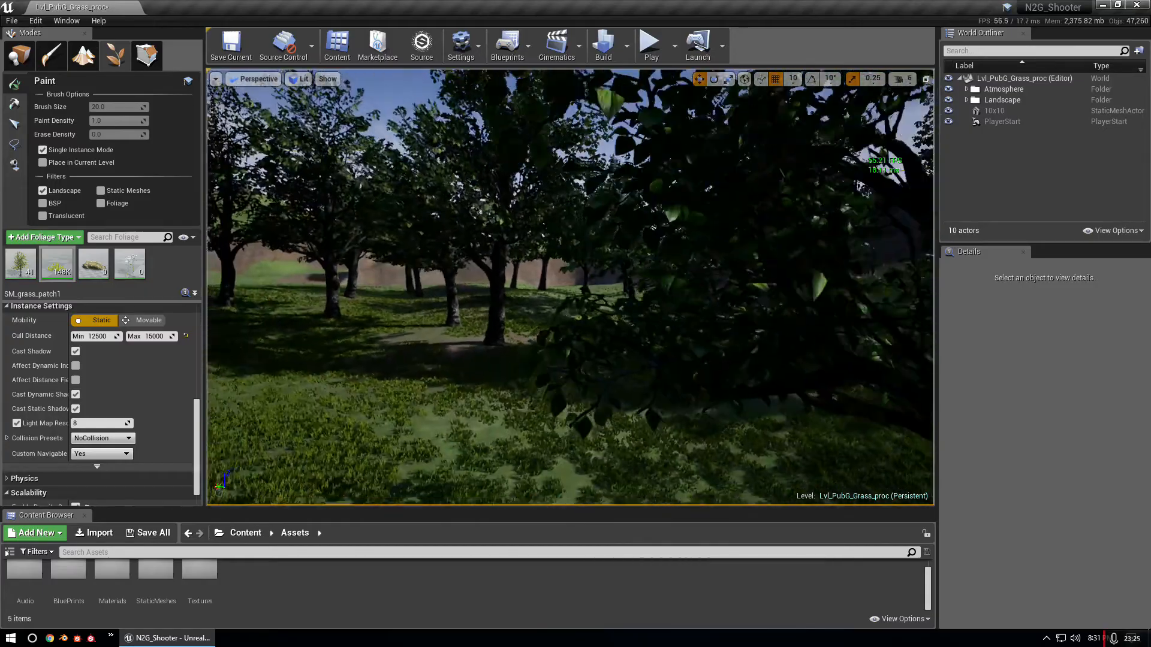
key(w)
key(s)
key(w)
key(s)
key(s)
key(s)
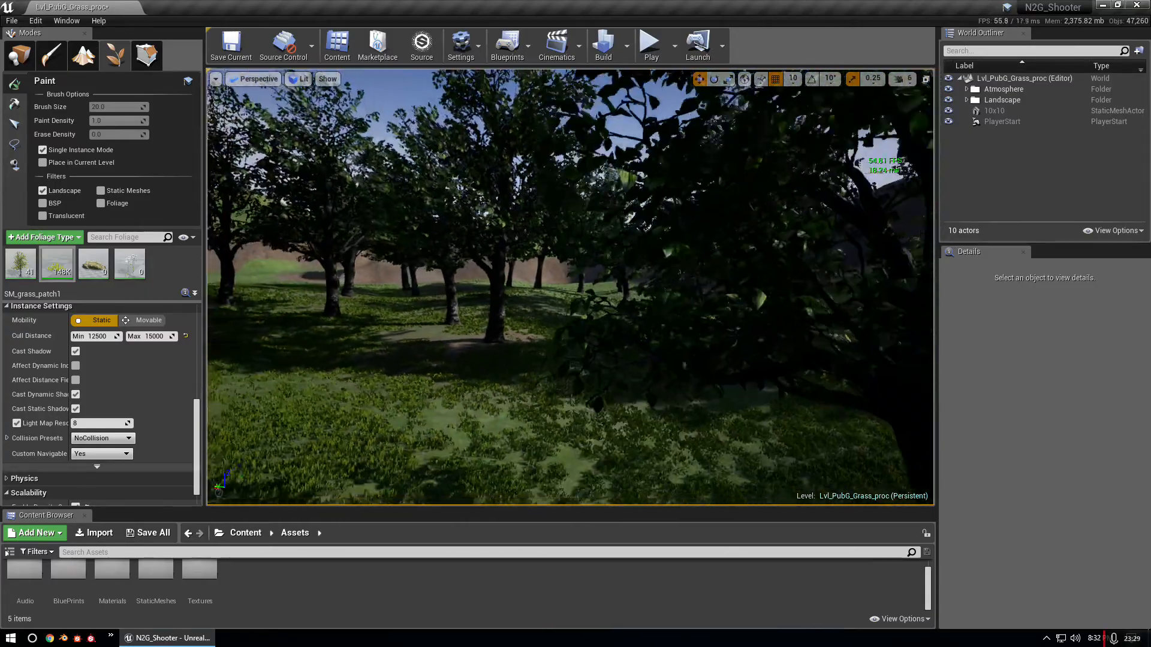
key(w)
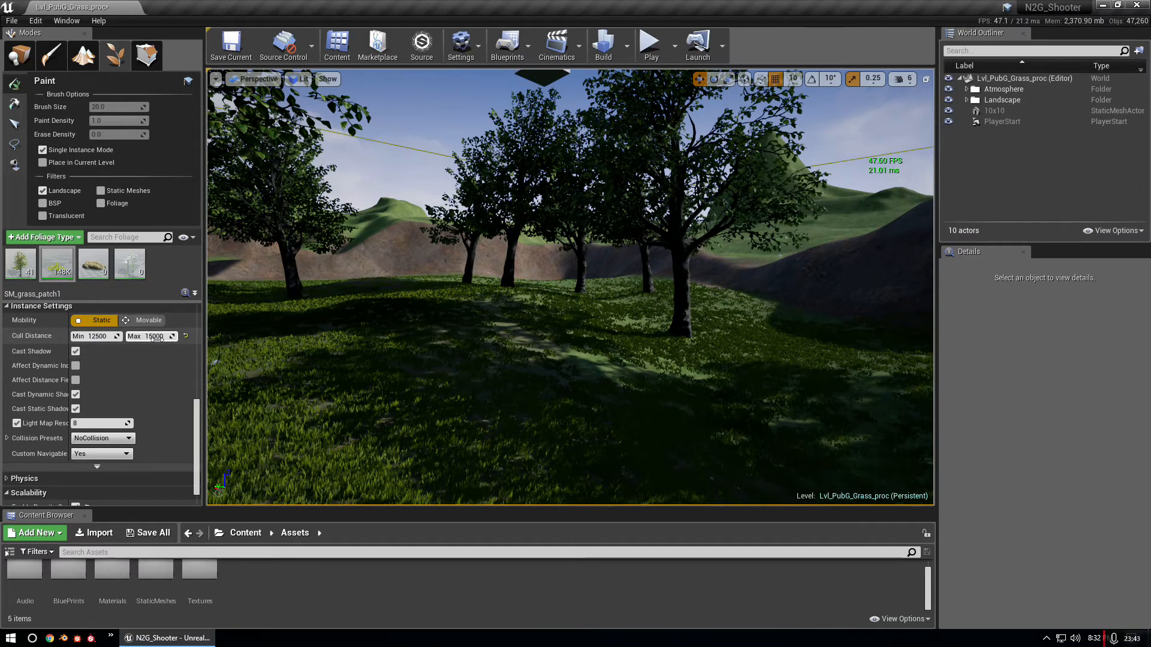
right_drag(513, 389, 513, 388)
key(s)
key(w)
key(s)
key(w)
key(s)
key(w)
key(s)
key(w)
key(w)
- Inspect the grass coverage in the shaded hollows and along the sunlit edge of the forest
right_drag(570, 287, 270, 285)
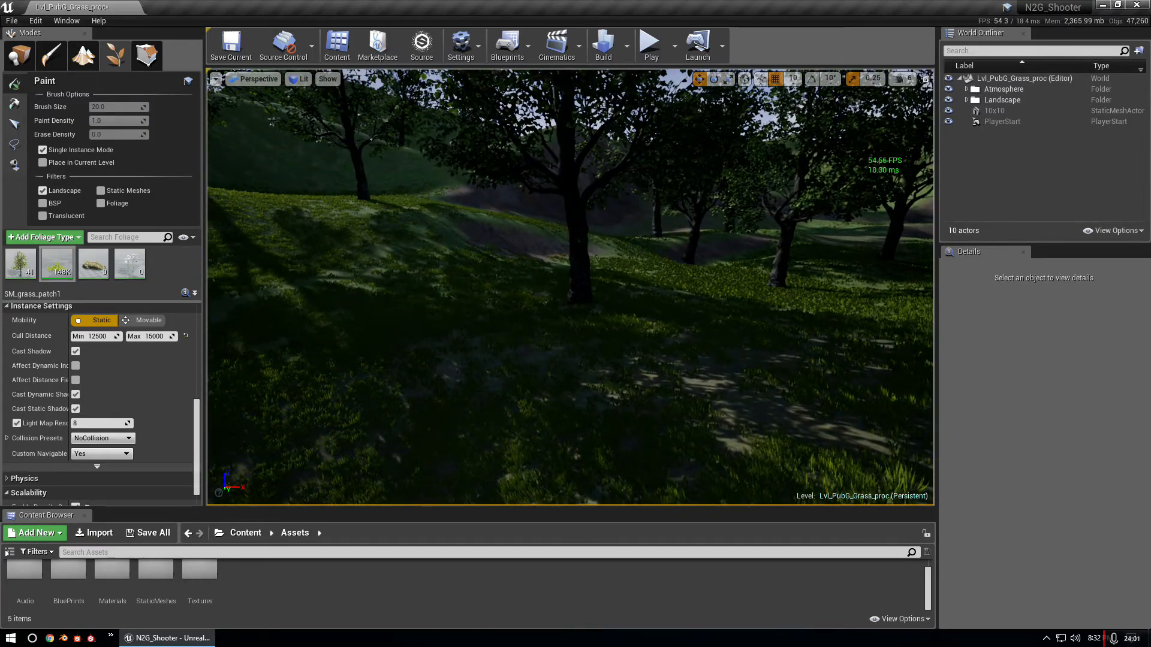
right_drag(570, 287, 407, 287)
right_drag(570, 287, 504, 277)
right_drag(513, 387, 665, 385)
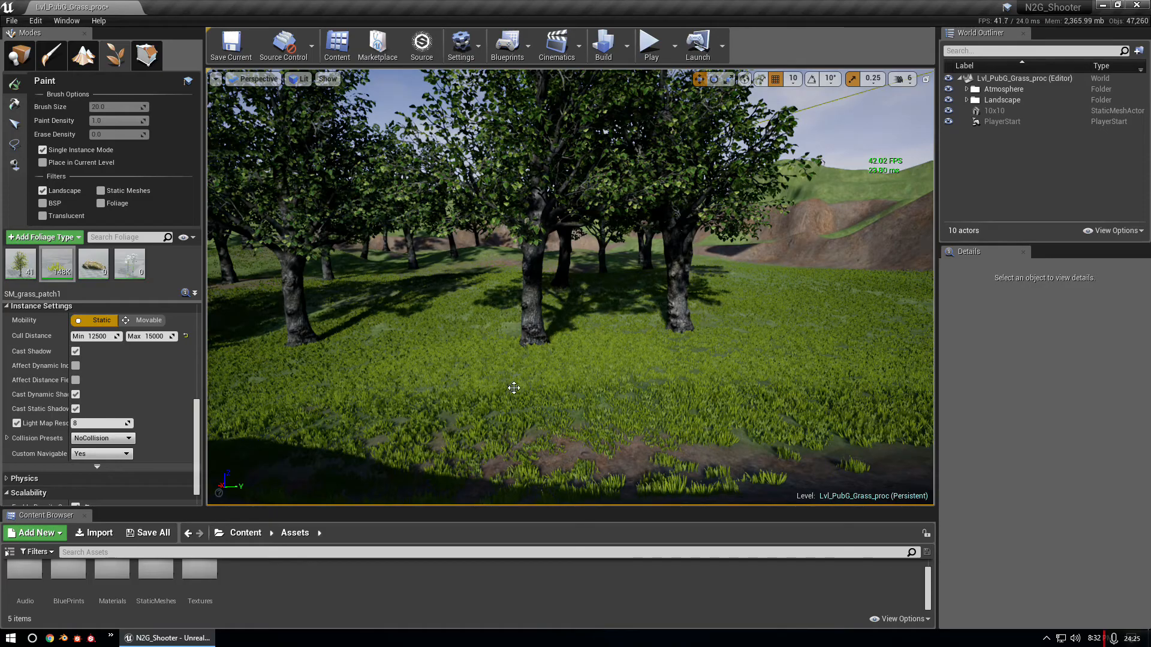
click(652, 45)
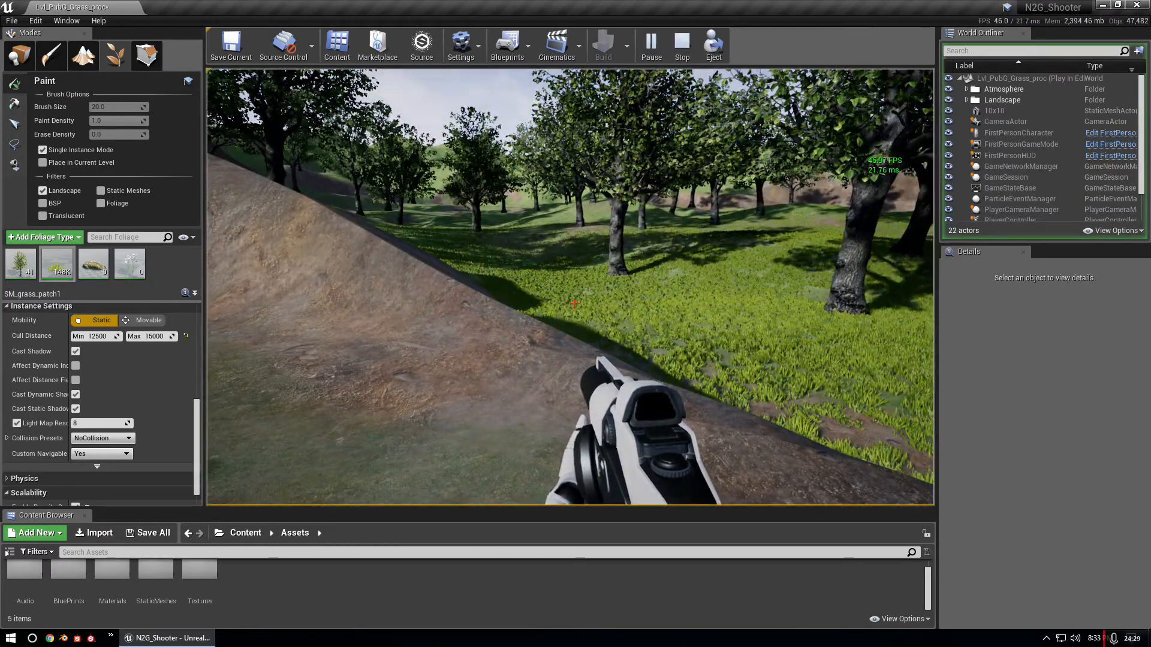
key(Escape)
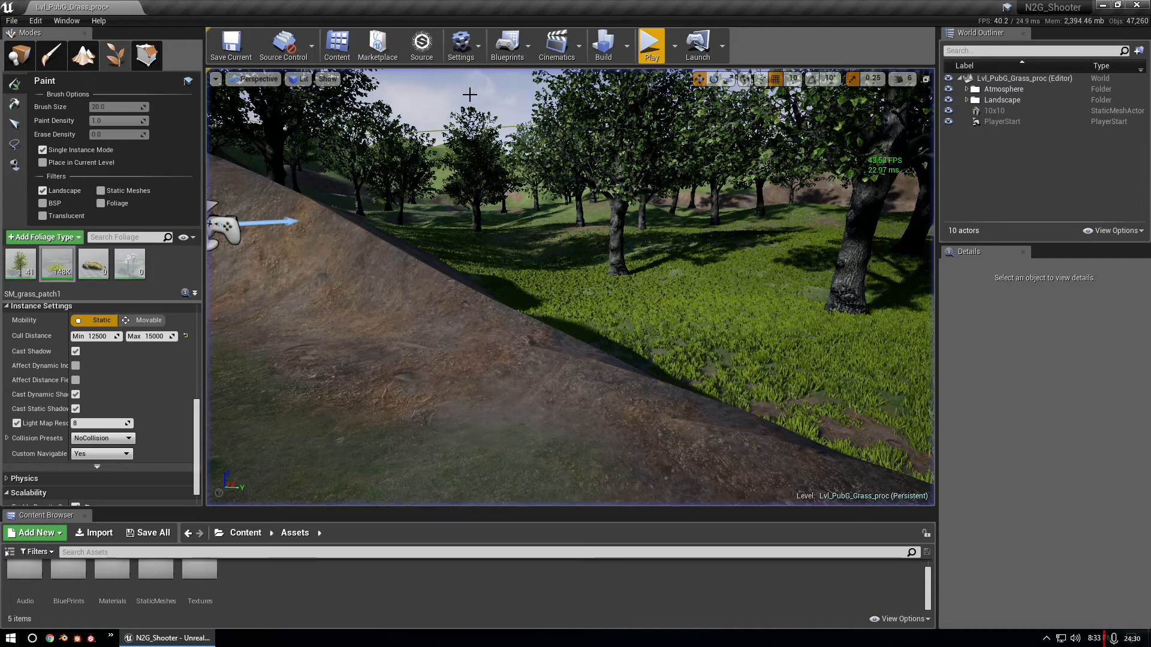
click(674, 45)
click(818, 50)
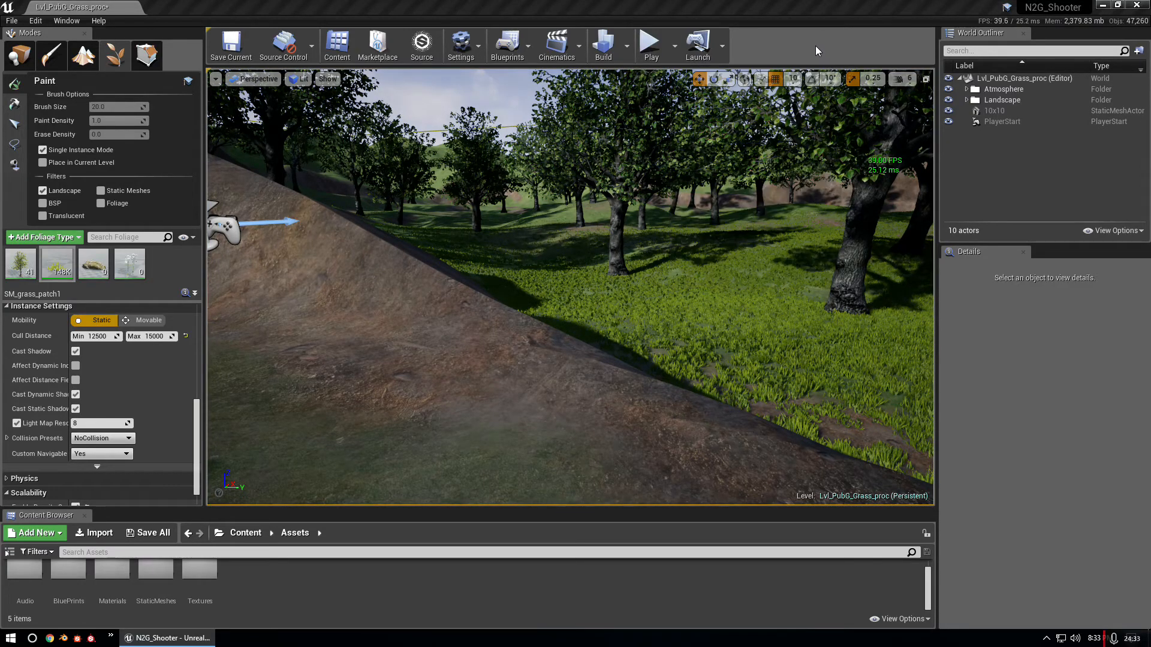
- Play-test the level full screen and walk uphill through the grass to the bare dirt path at the forest's edge
click(651, 43)
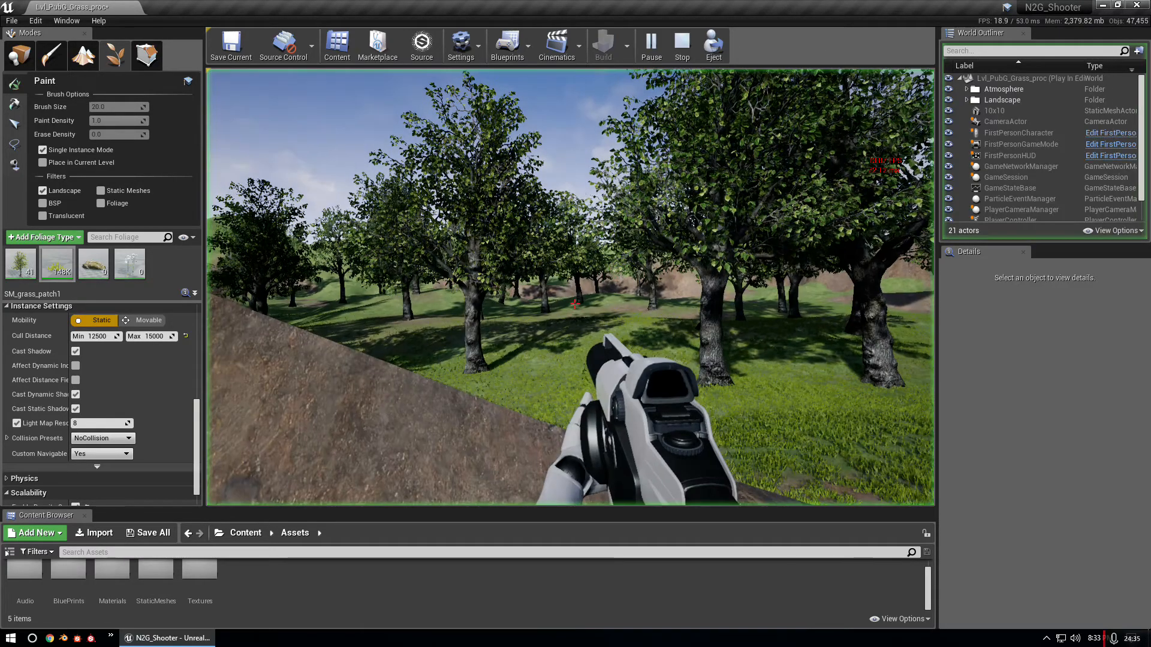
key(F11)
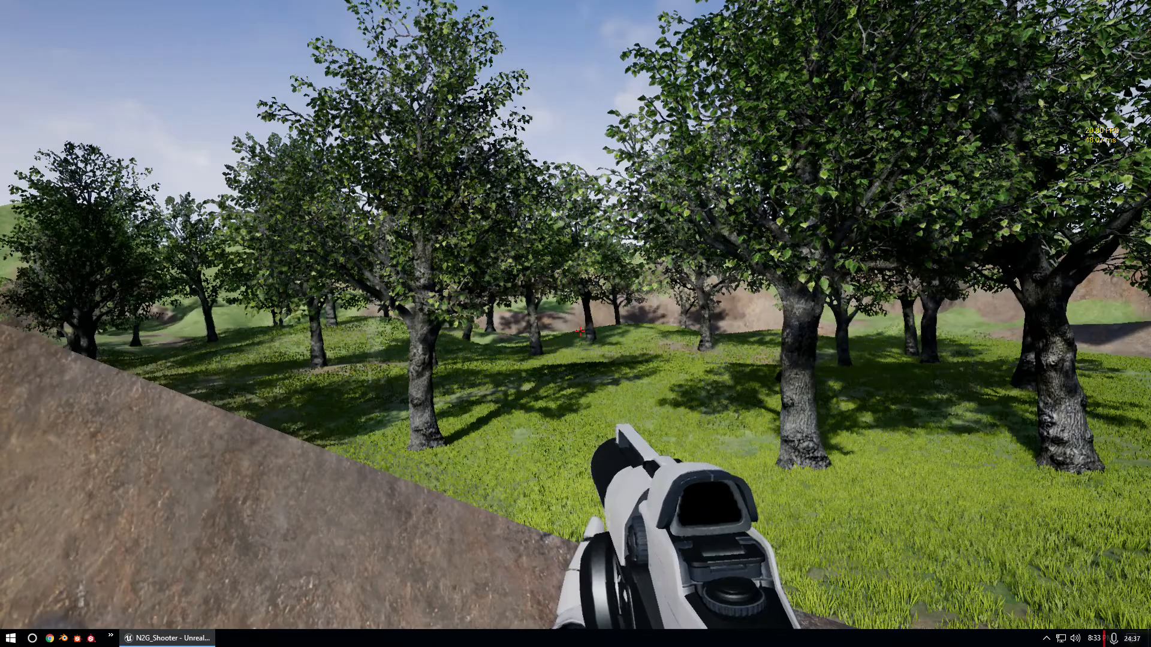
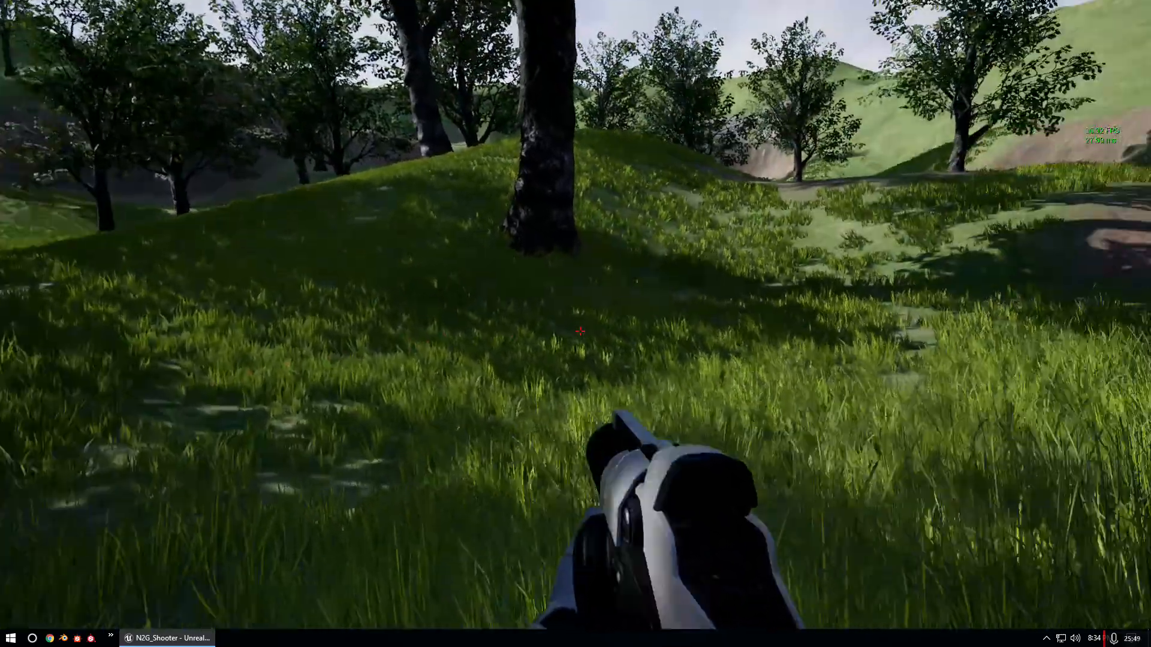
key(w)
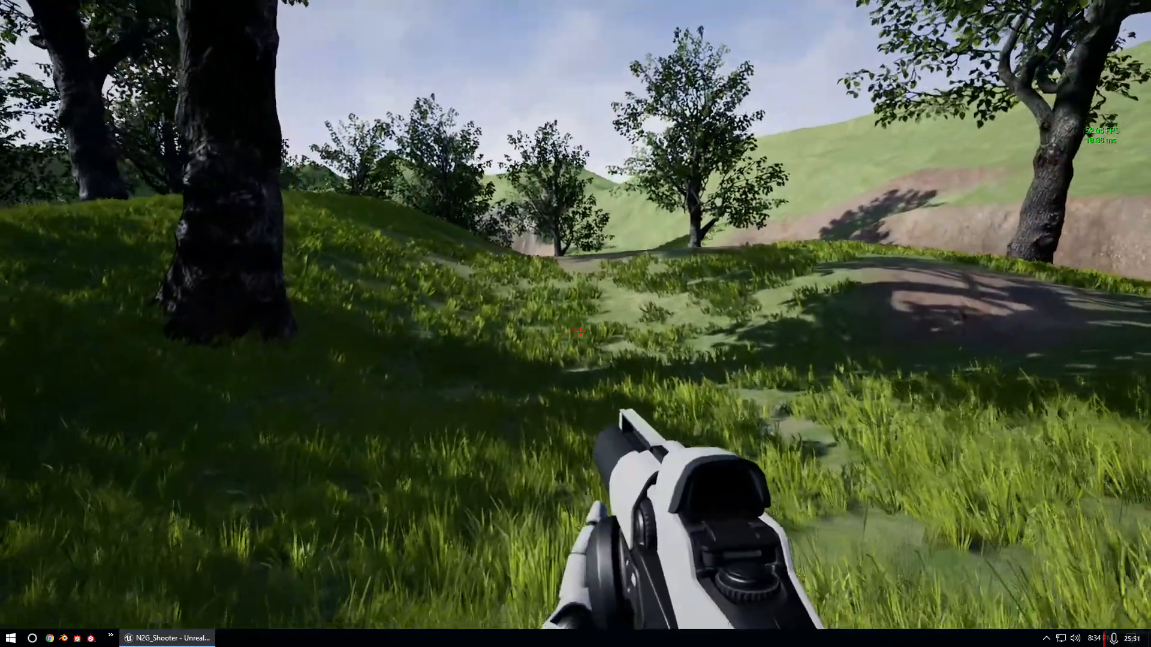
key(w)
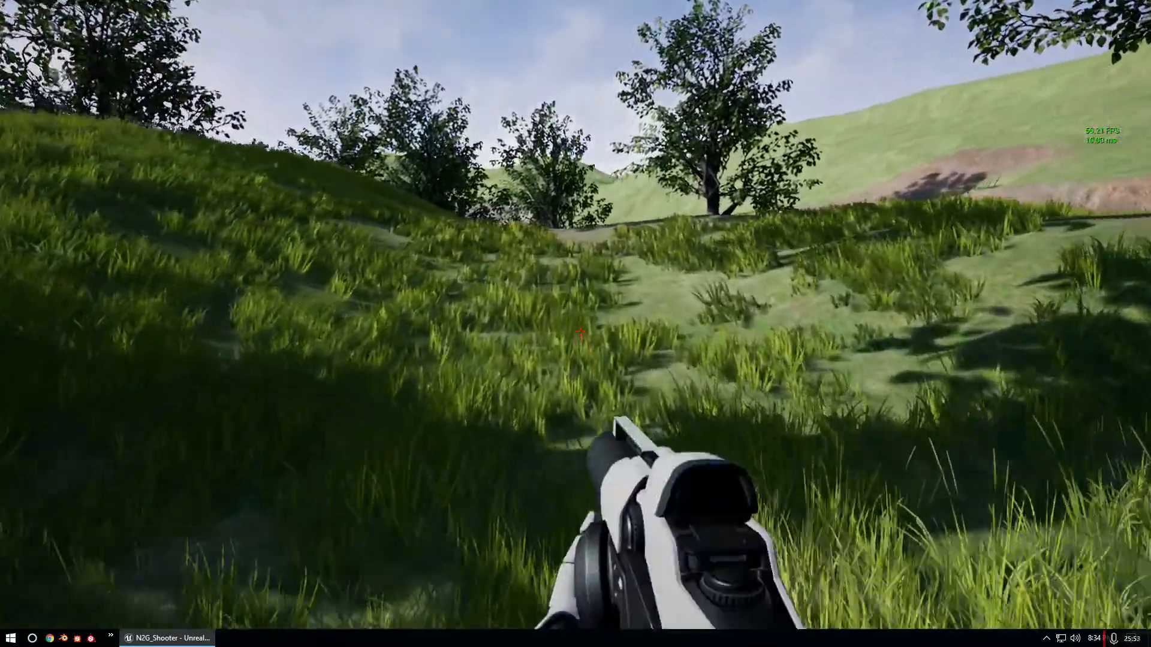
key(w)
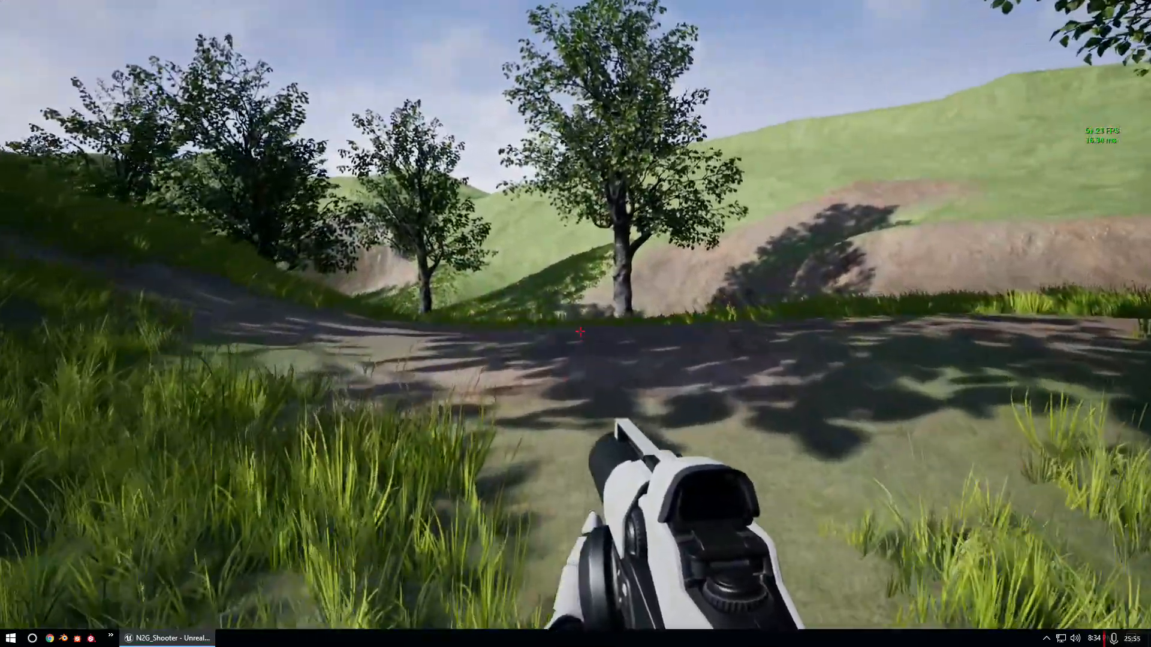
key(w)
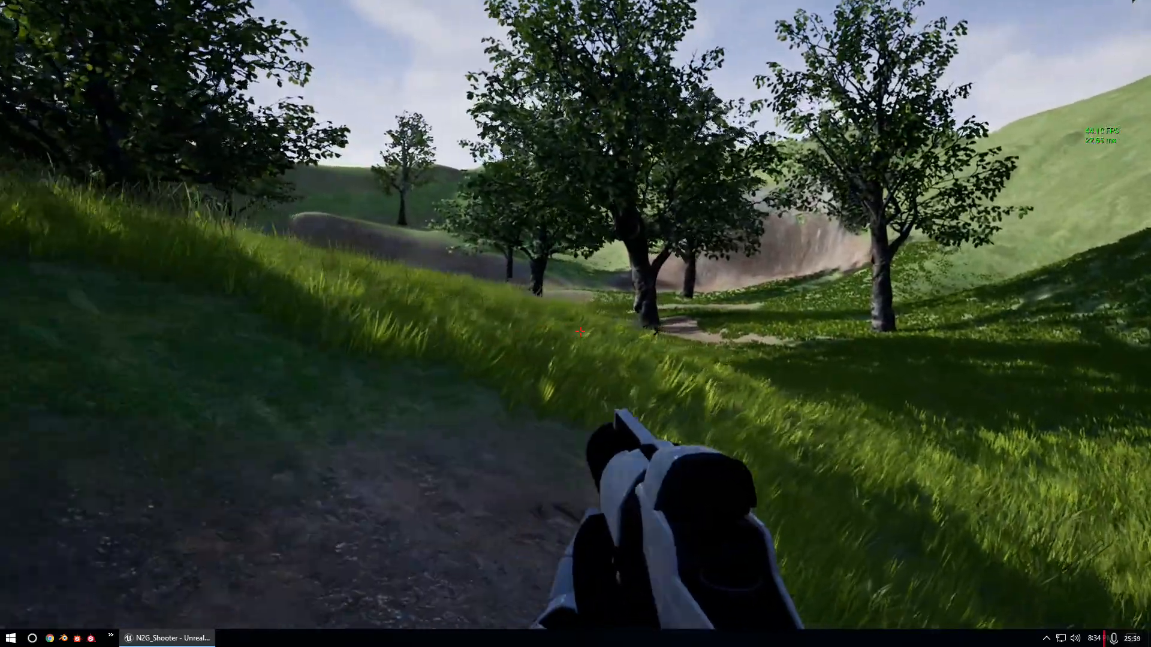
- Walk from the dirt path down the shaded slope, examining the distant grass and bare patches across the valley
key(w)
key(w)
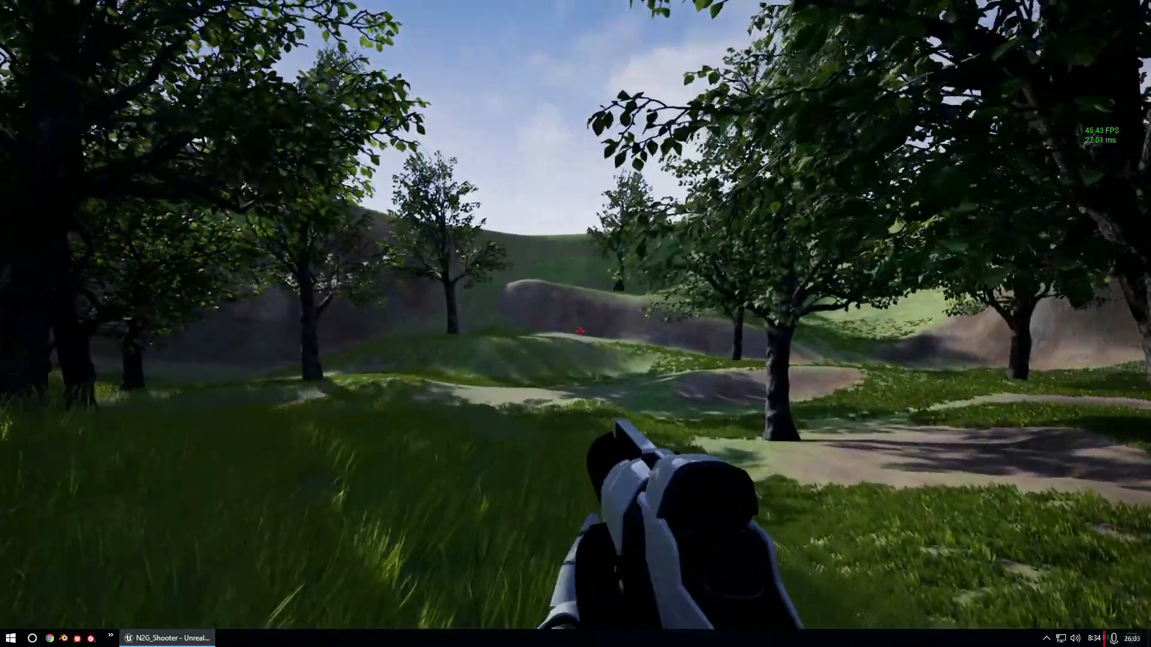
key(w)
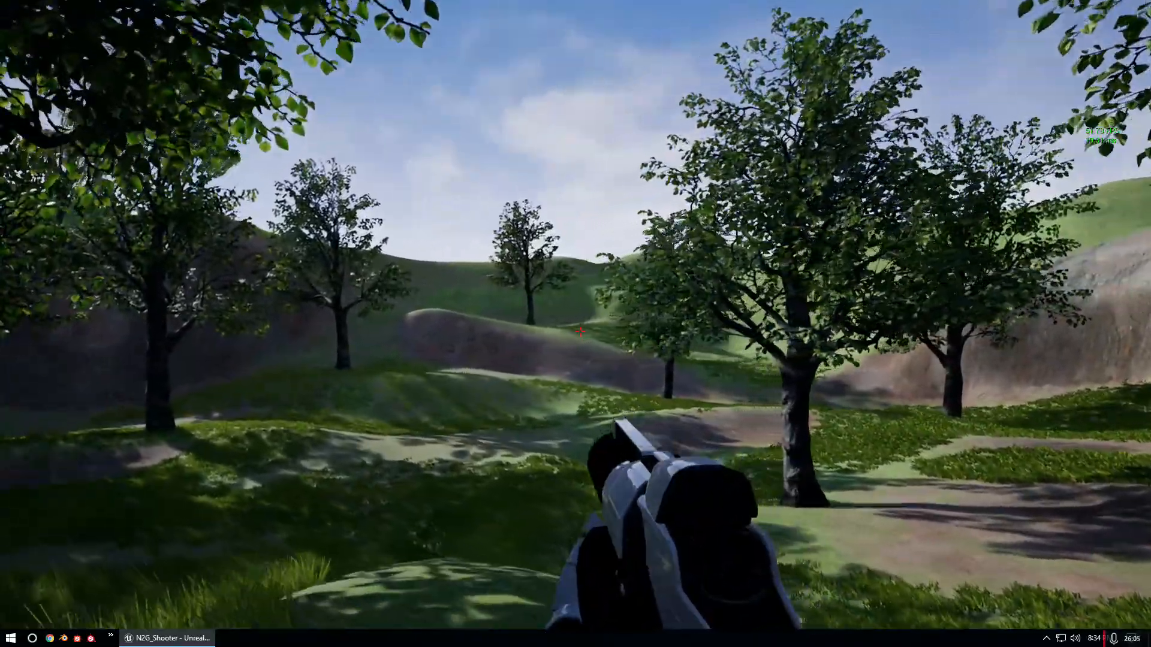
key(w)
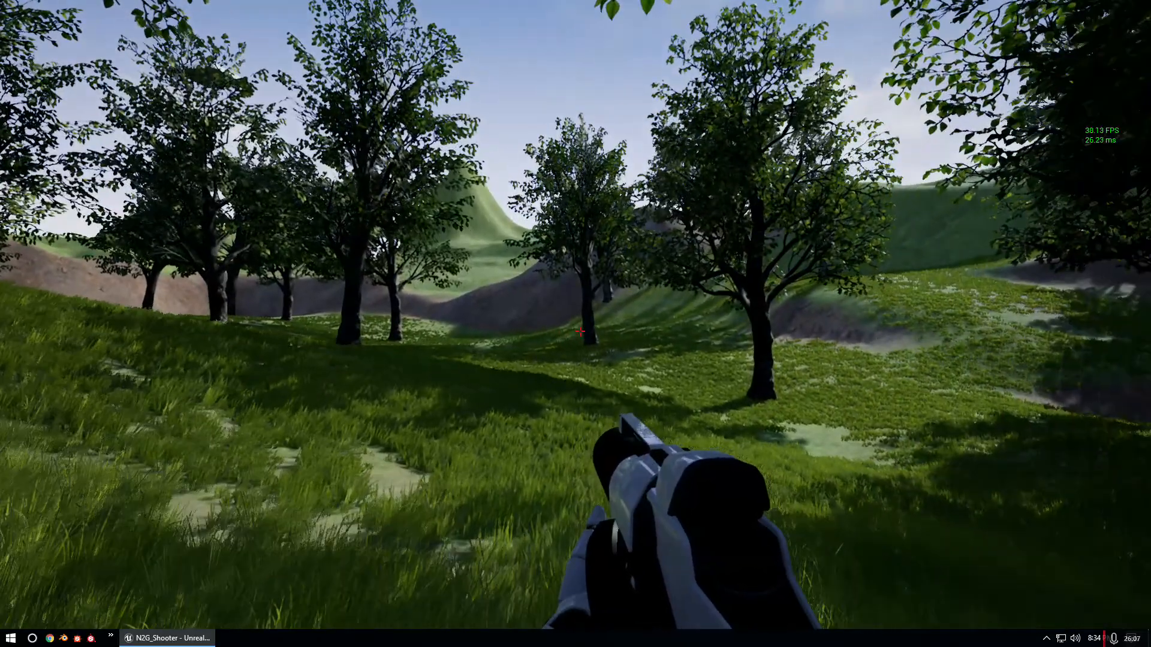
key(w)
key(w)
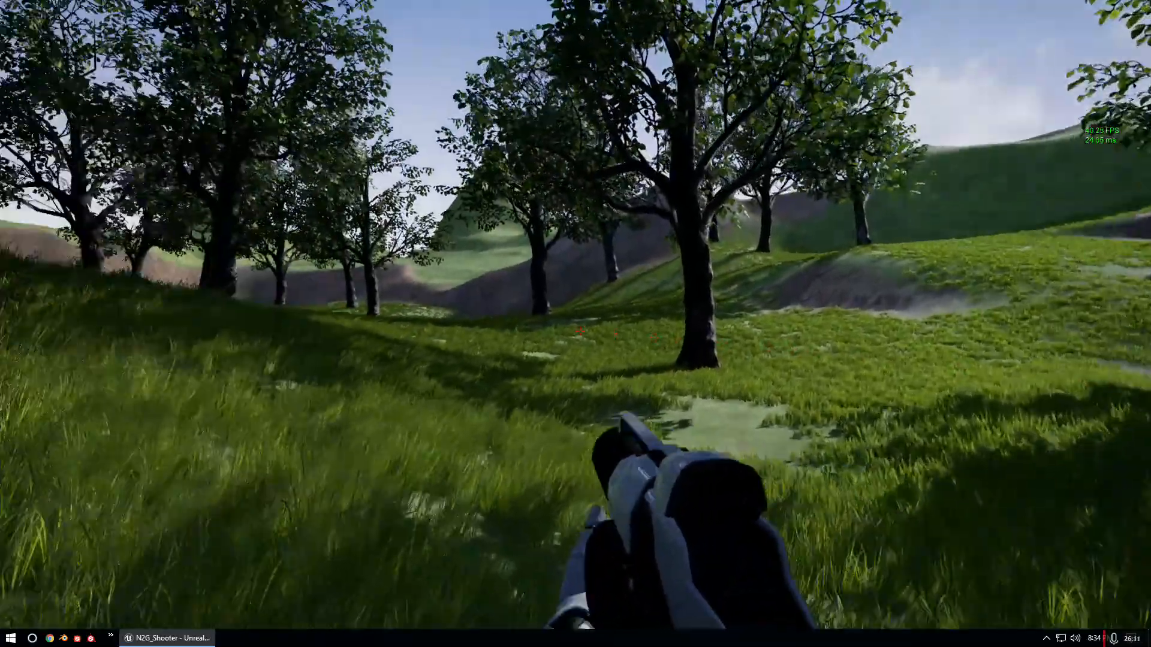
- Walk among the denser trees and look around in several directions to check the grass, tree shadows and frame rate
key(w)
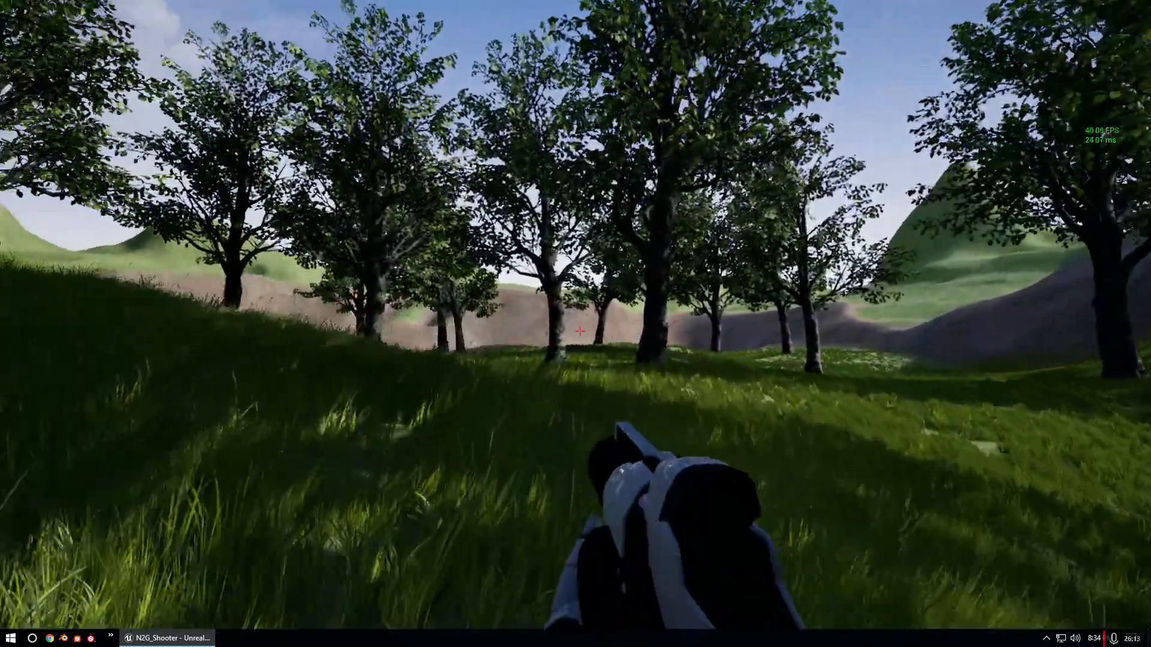
key(w)
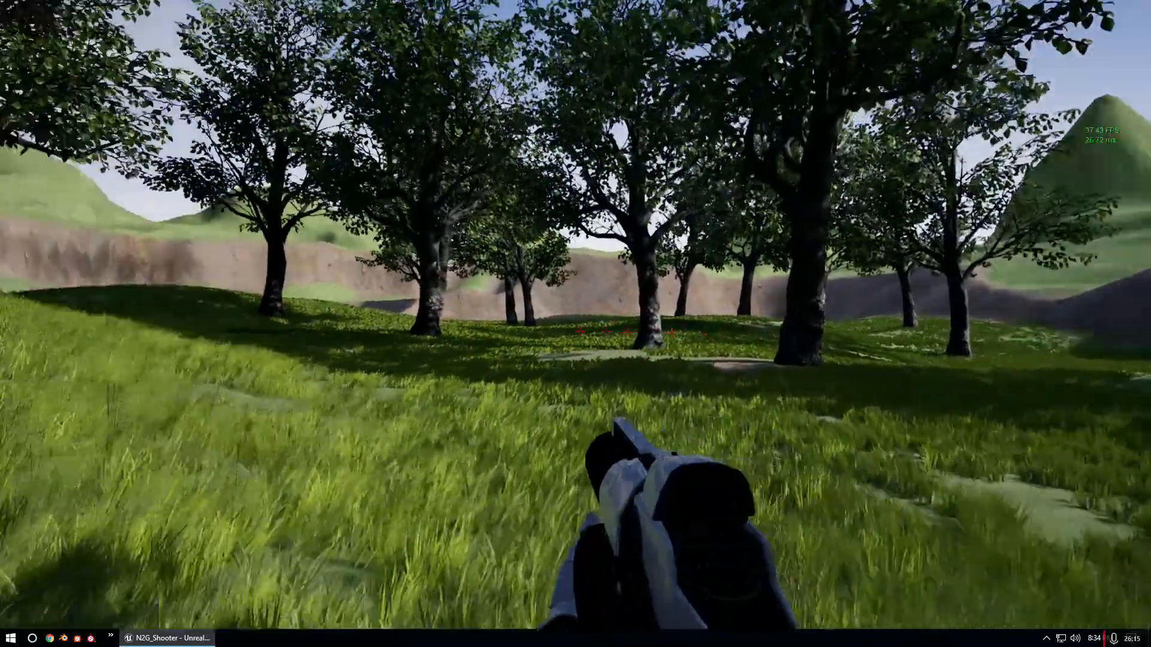
key(w)
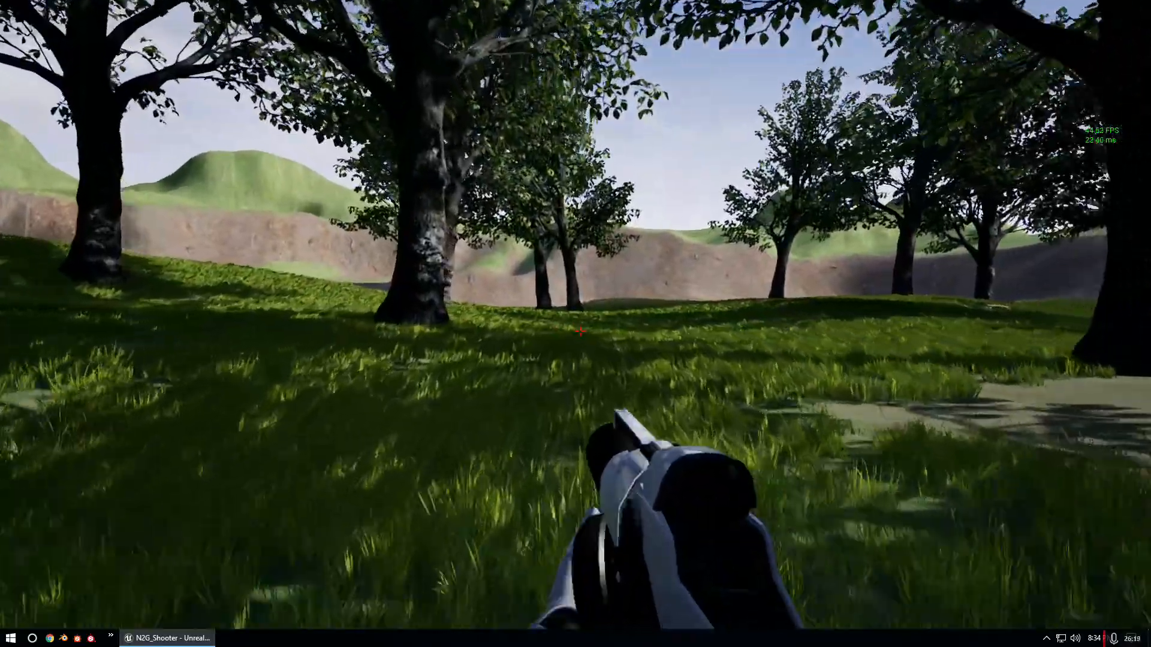
key(w)
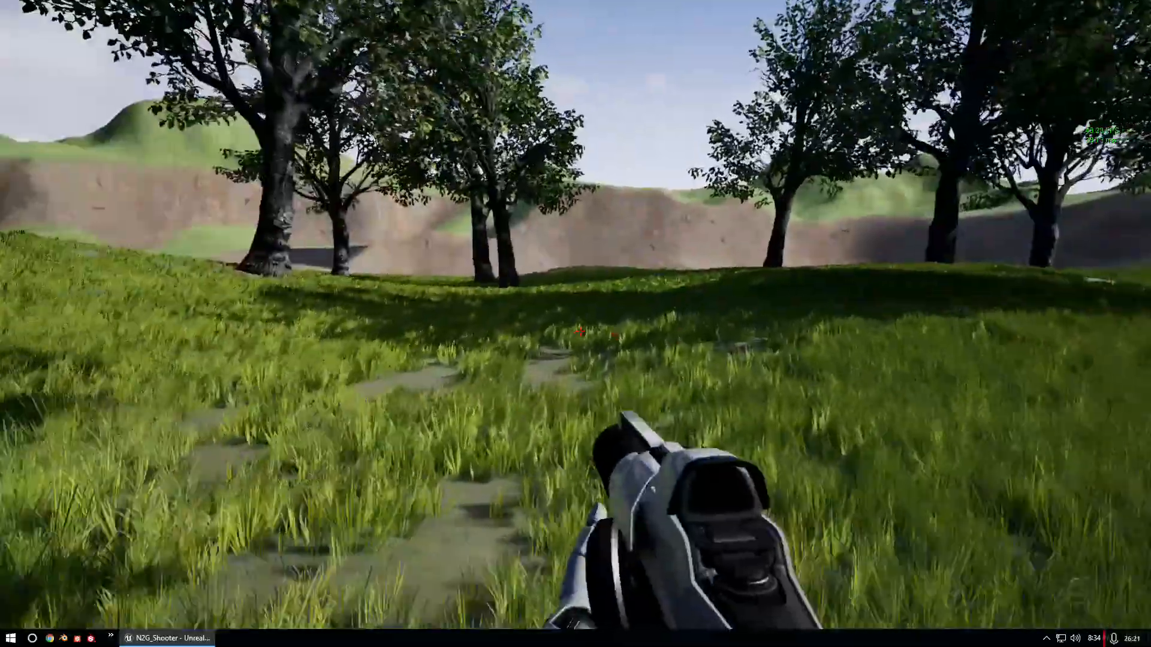
key(w)
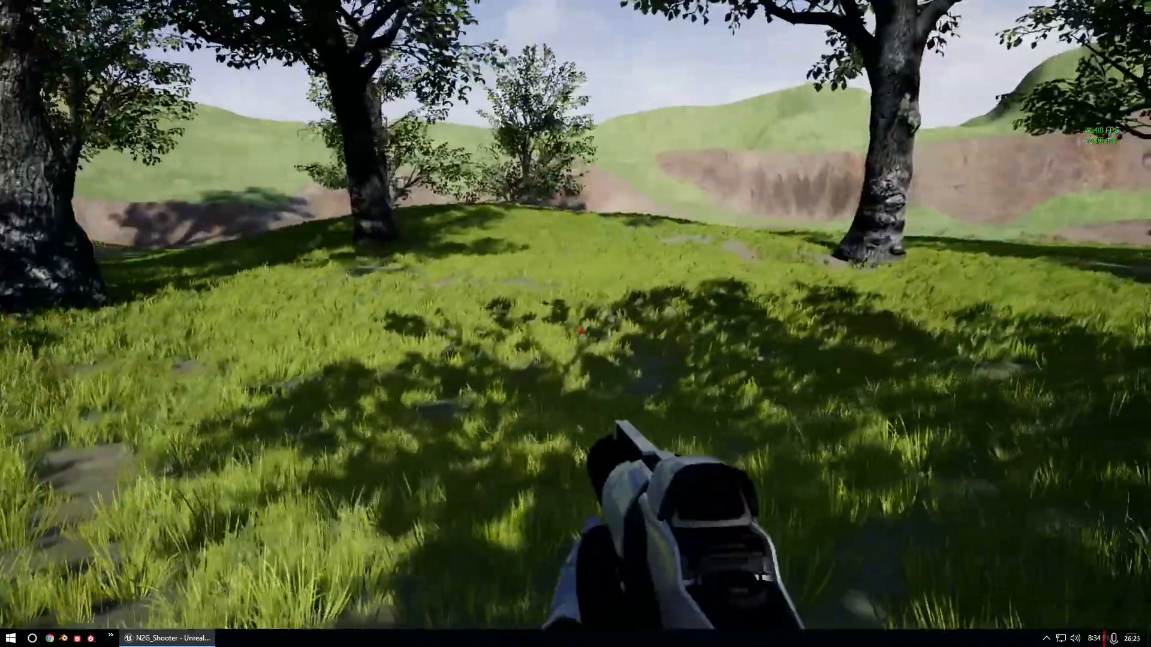
key(s)
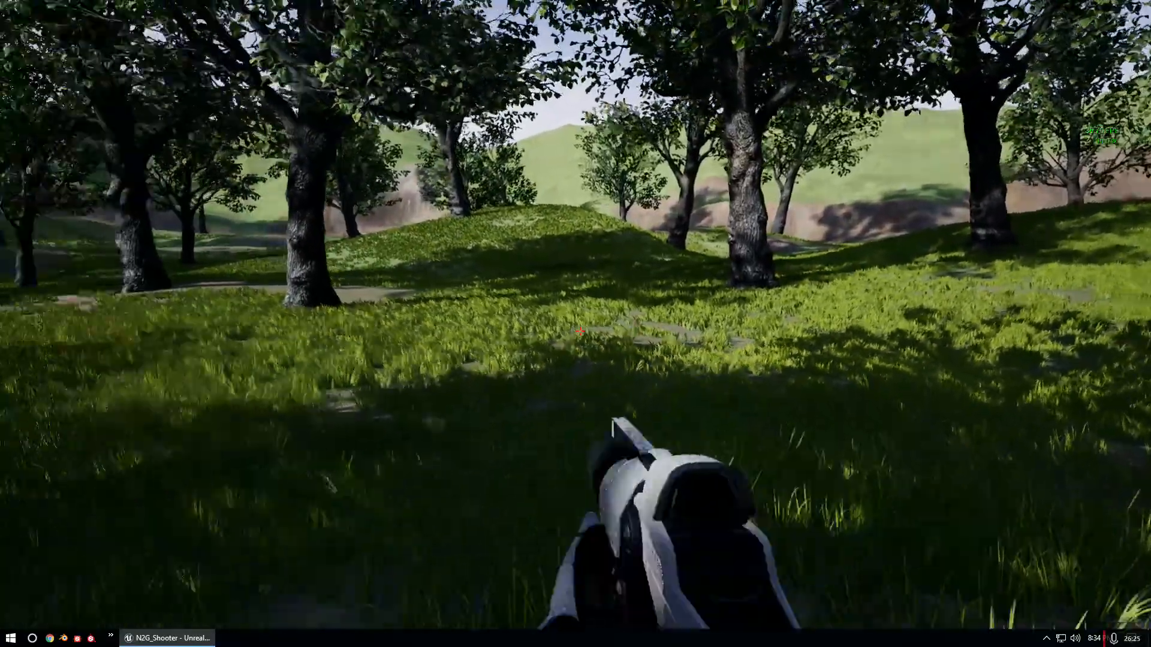
key(w)
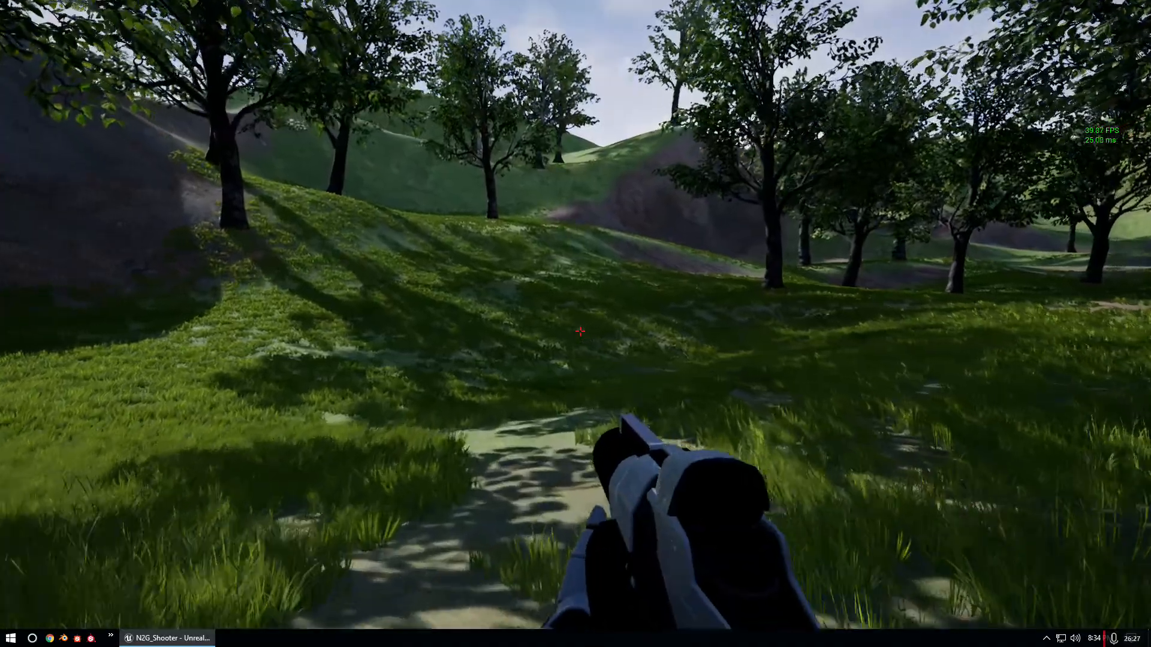
key(a)
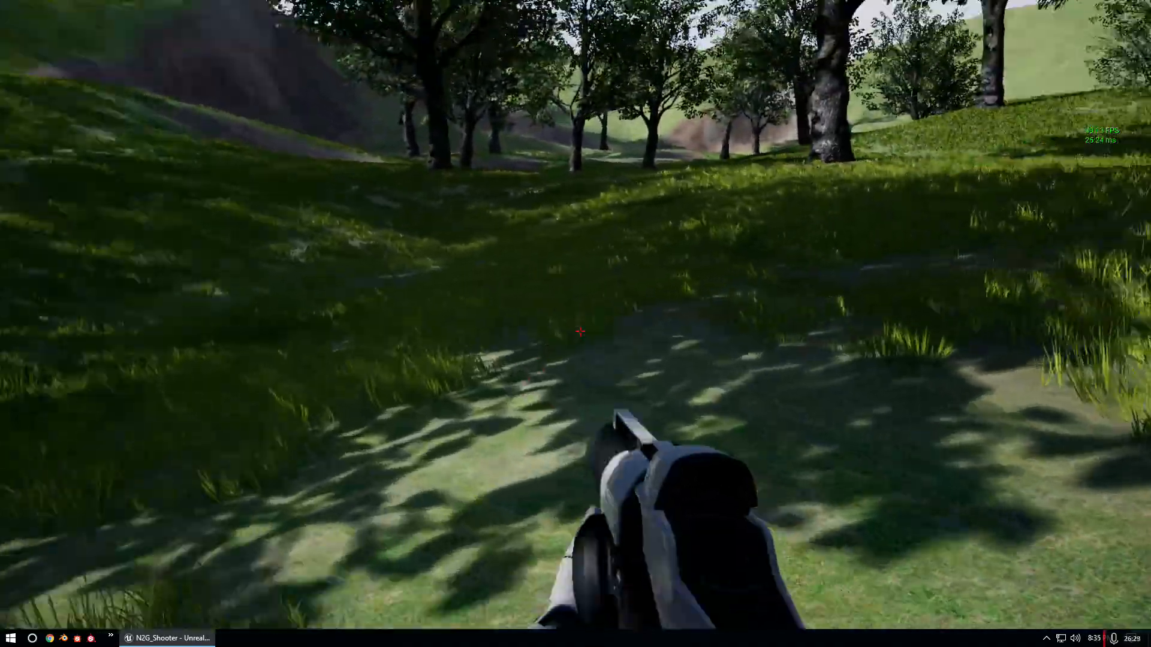
- Walk out to the open meadow facing the cliffs and compare its grass and frame rate with the tree line
key(w)
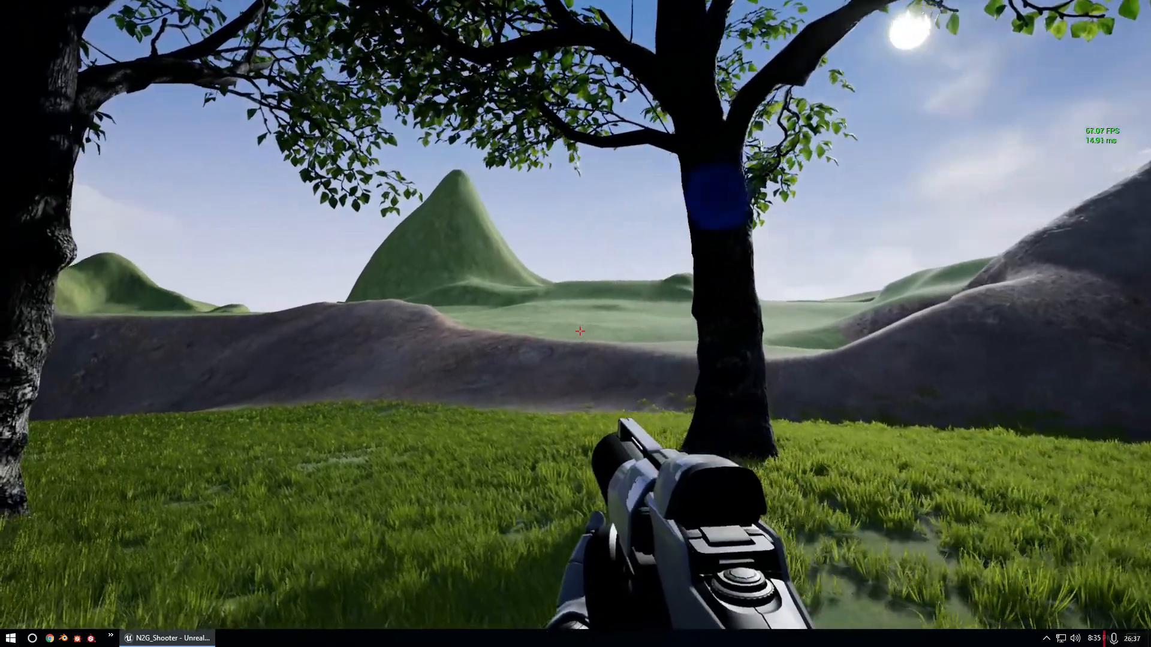
key(w)
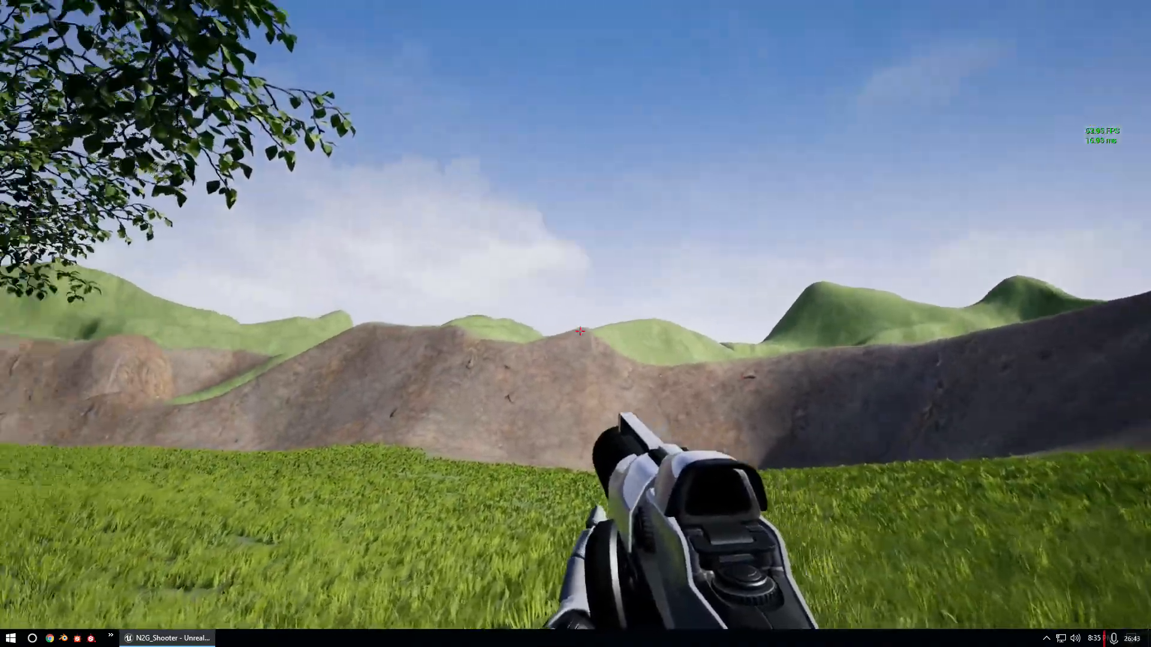
key(w)
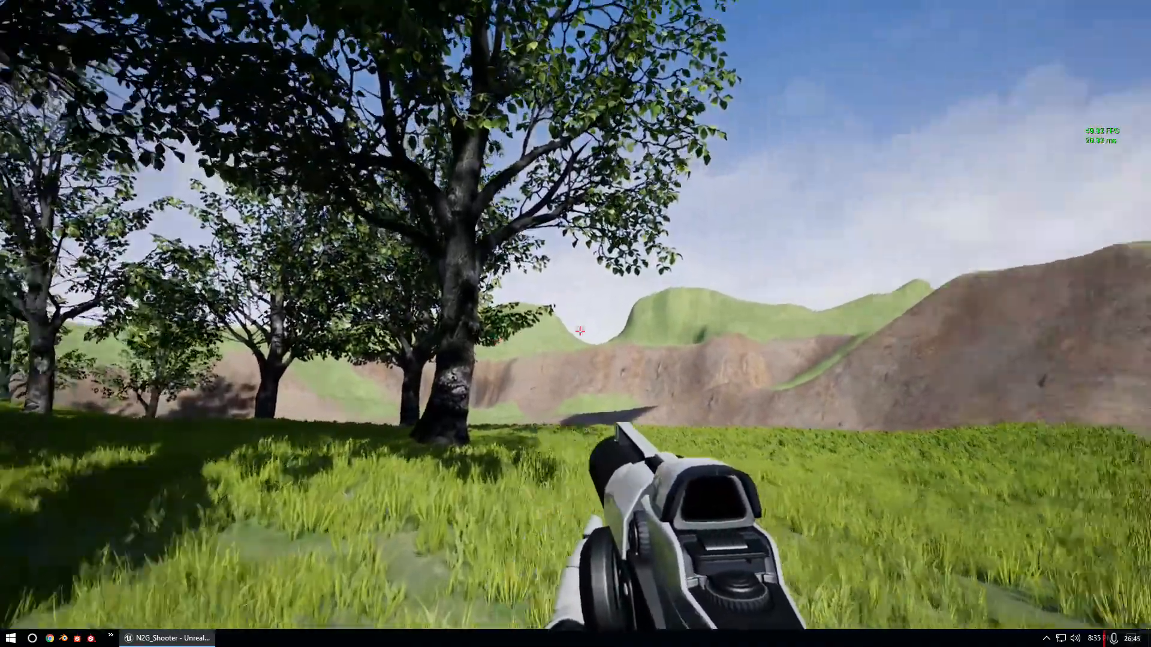
key(w)
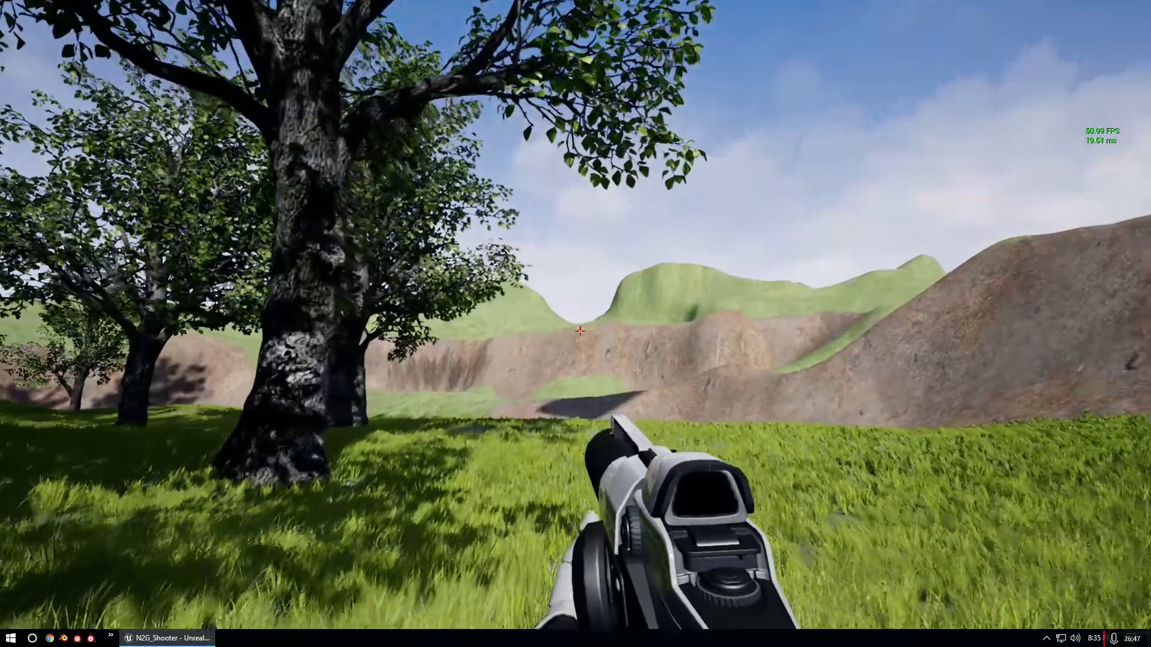
key(w)
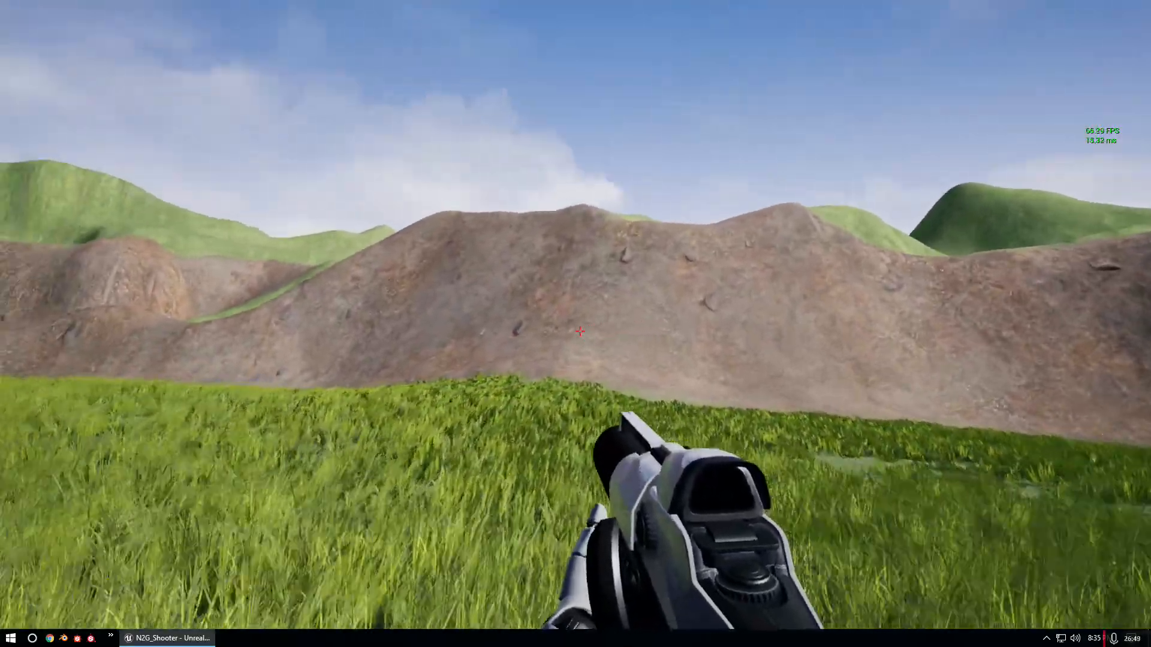
key(w)
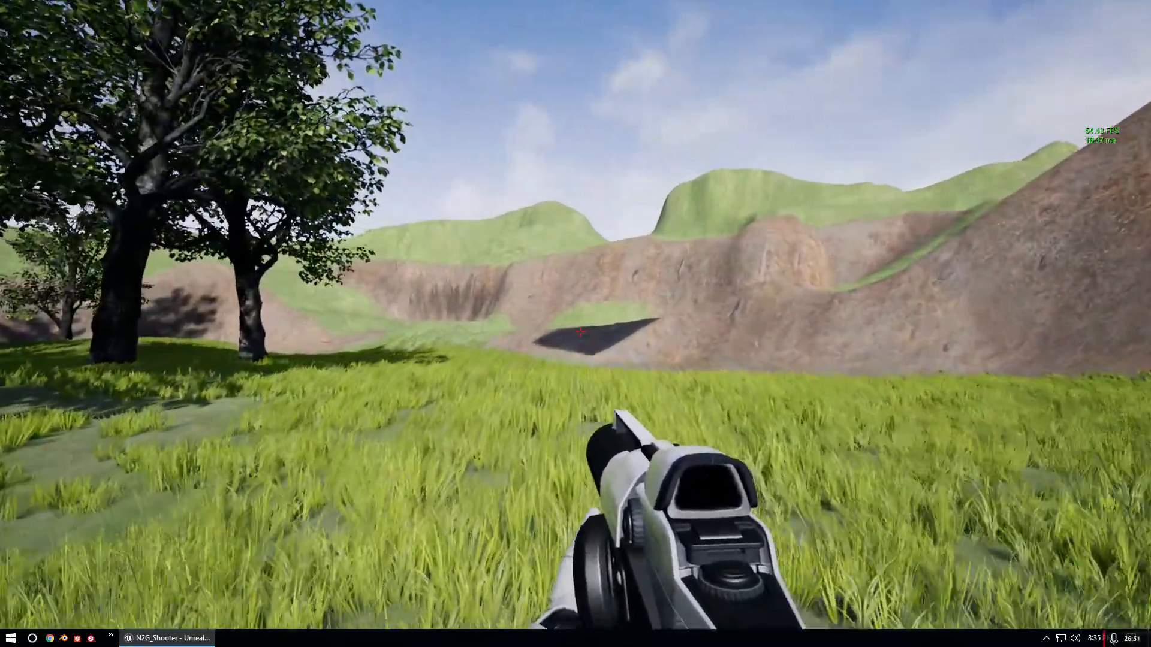
key(w)
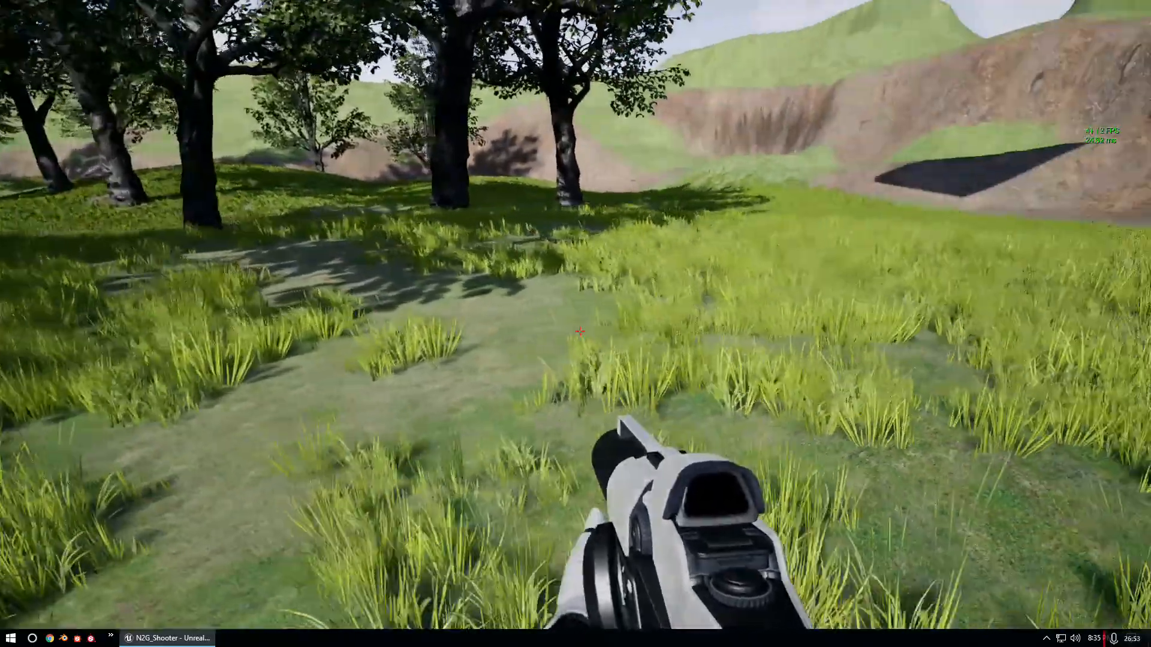
key(w)
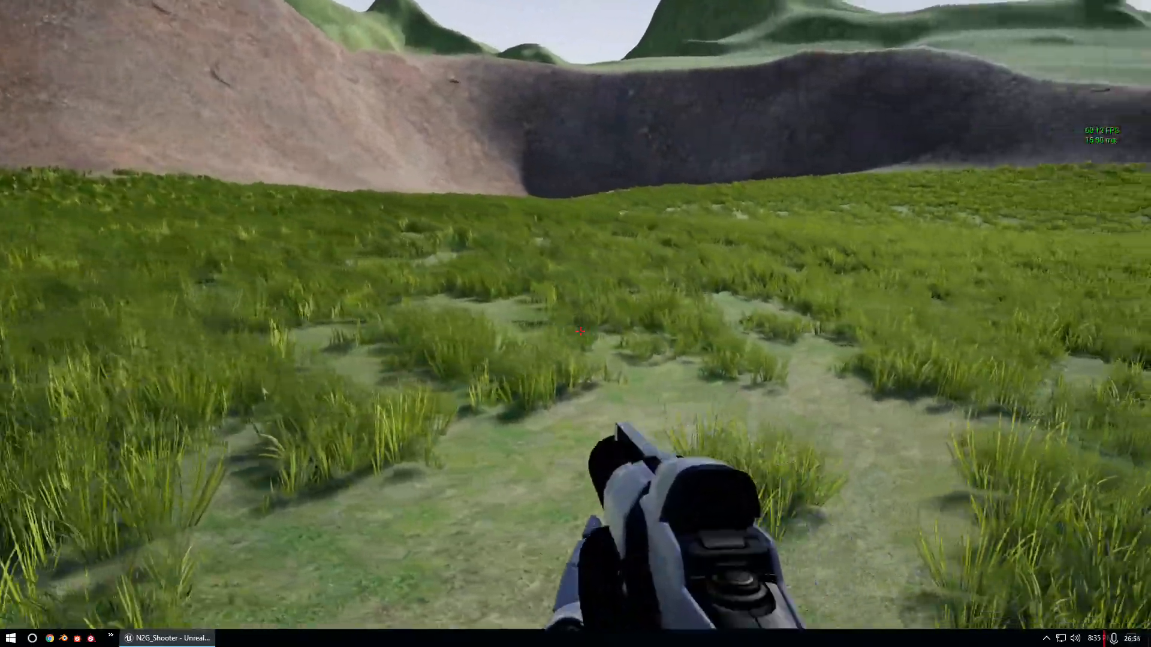
- Walk back through the forest and over the grassy mounds to examine the grass and trees in shade and sunlight
key(w)
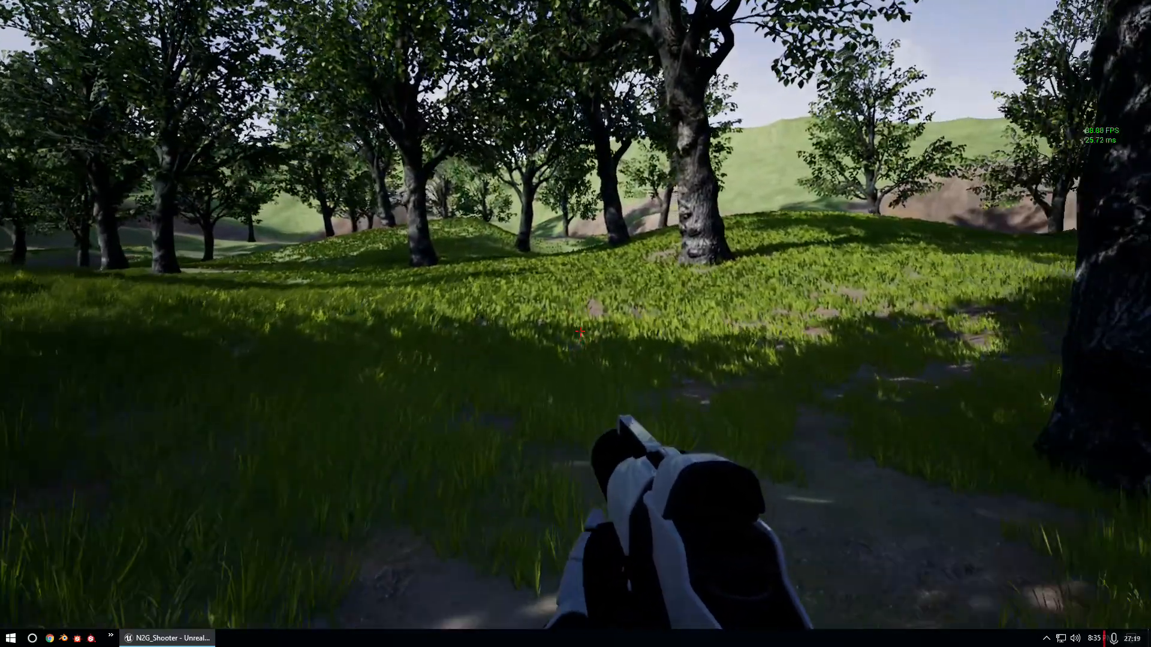
key(w)
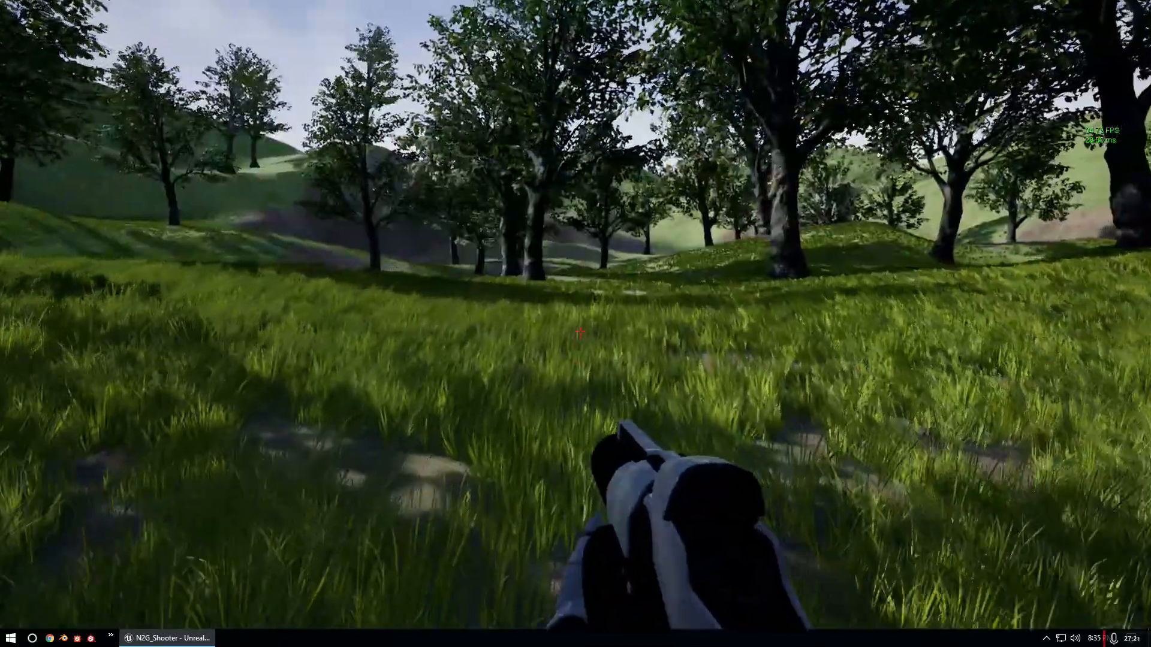
key(w)
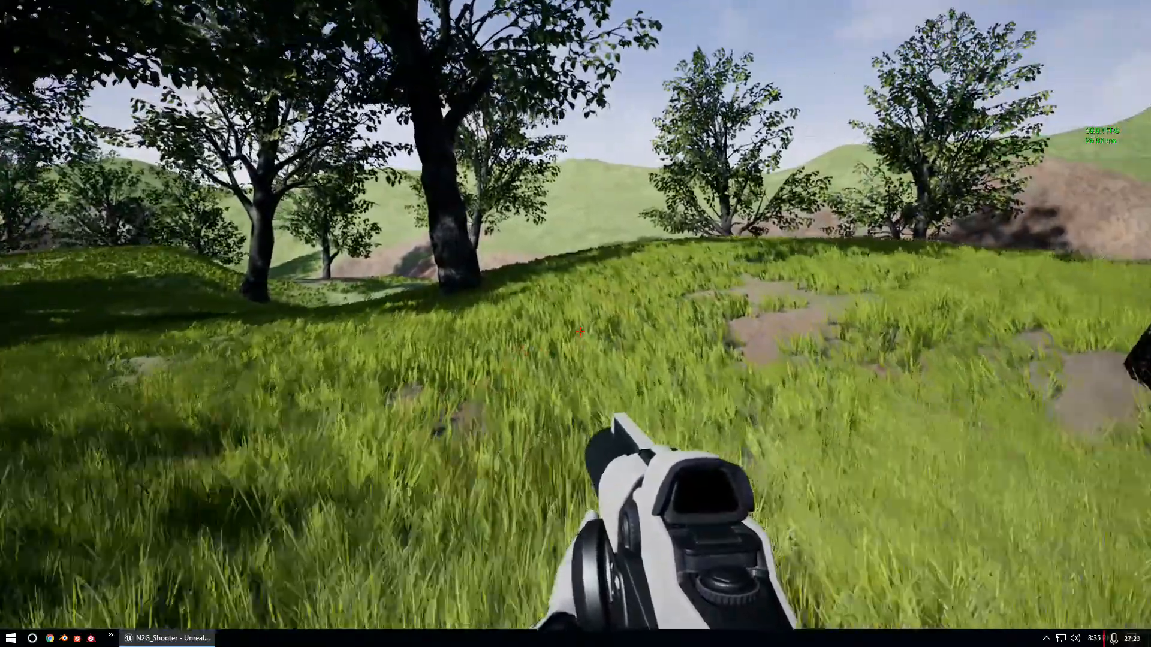
key(w)
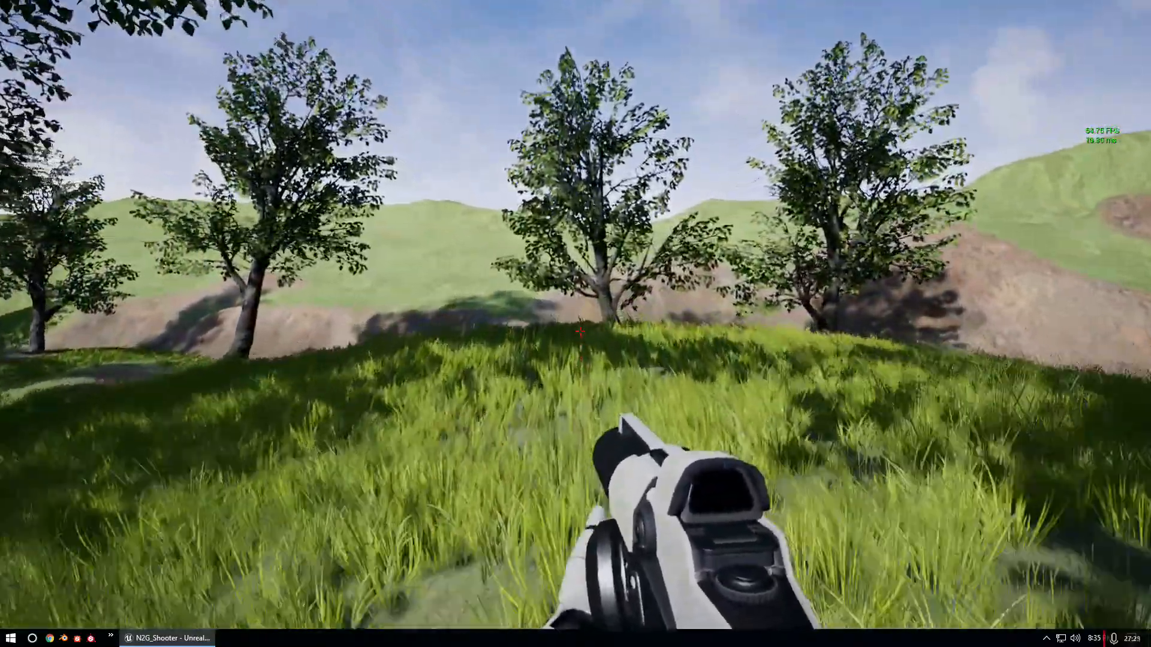
key(w)
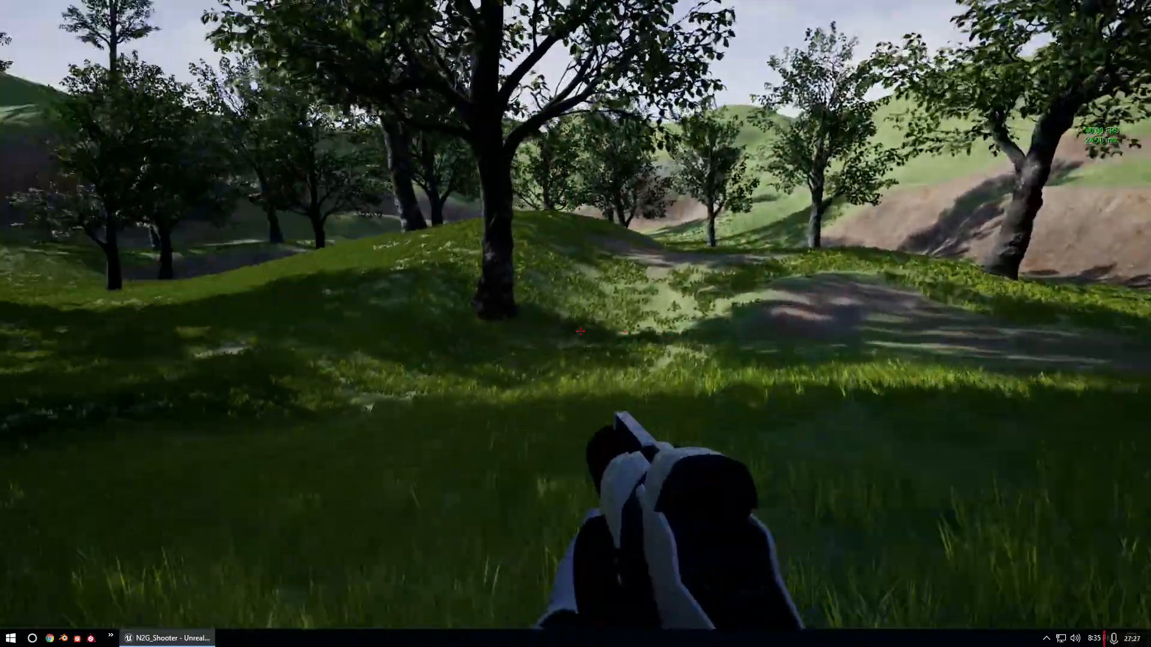
key(w)
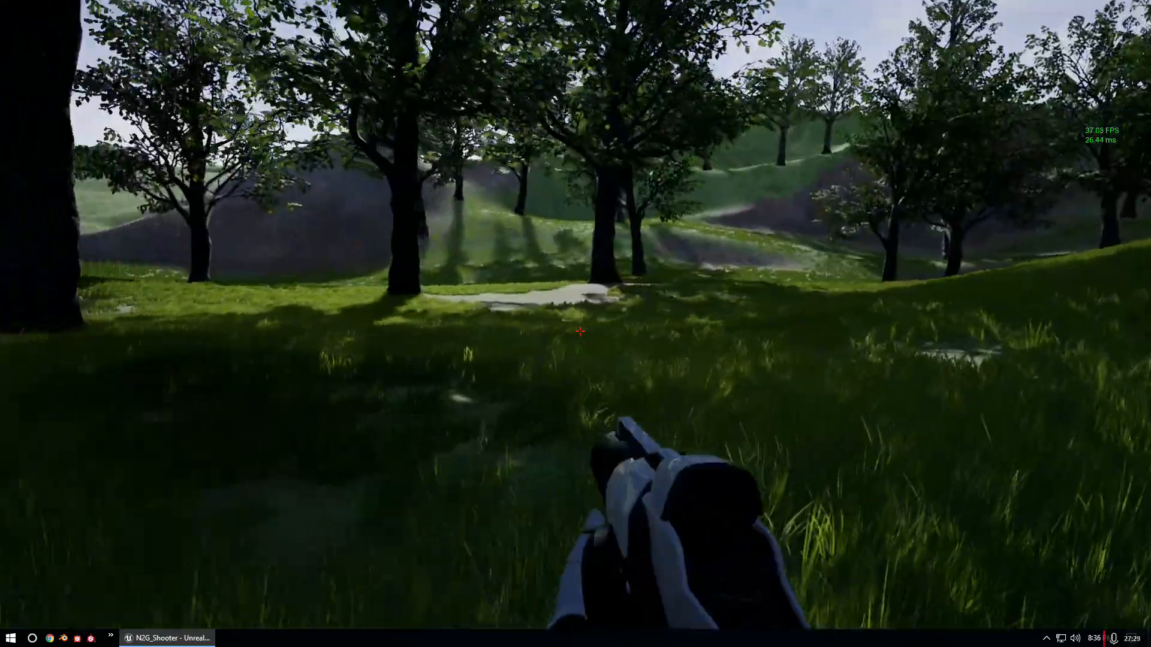
key(w)
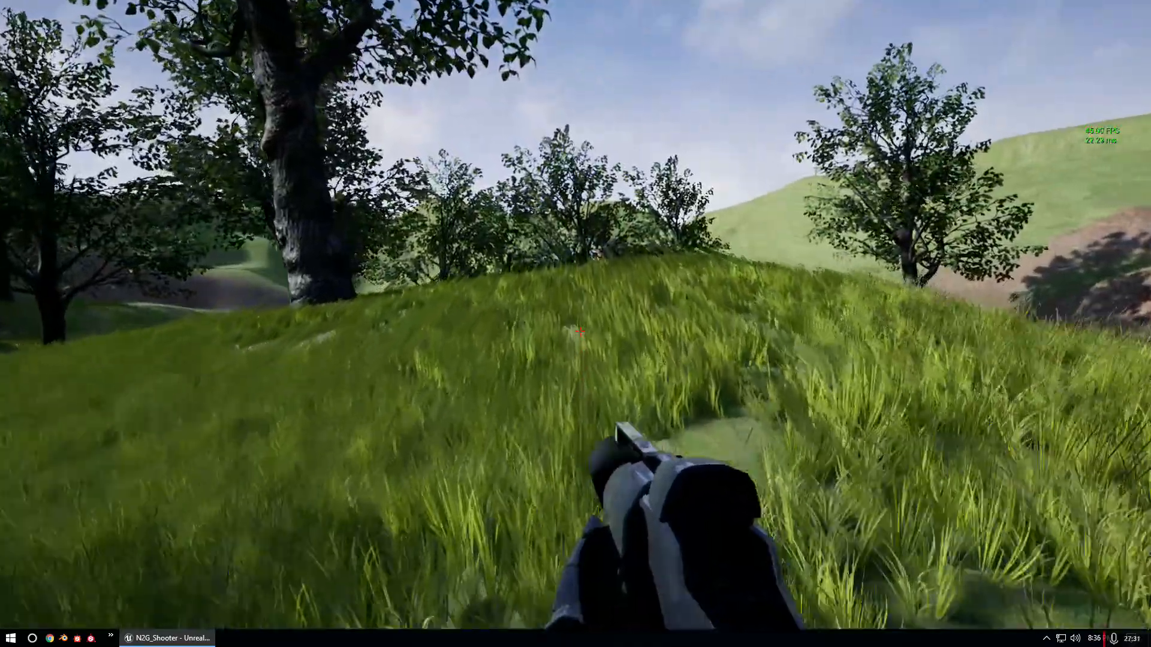
key(w)
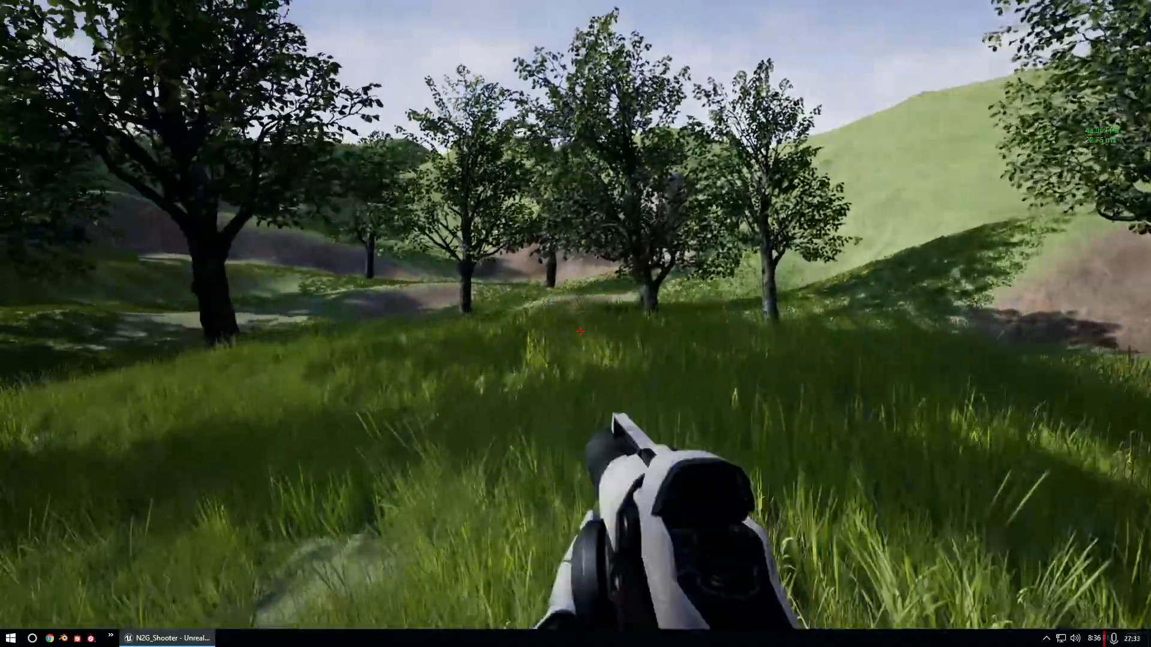
- Walk over the grassy rise between the trees, looking around to check the shaded grass, distant trees and frame rate
key(w)
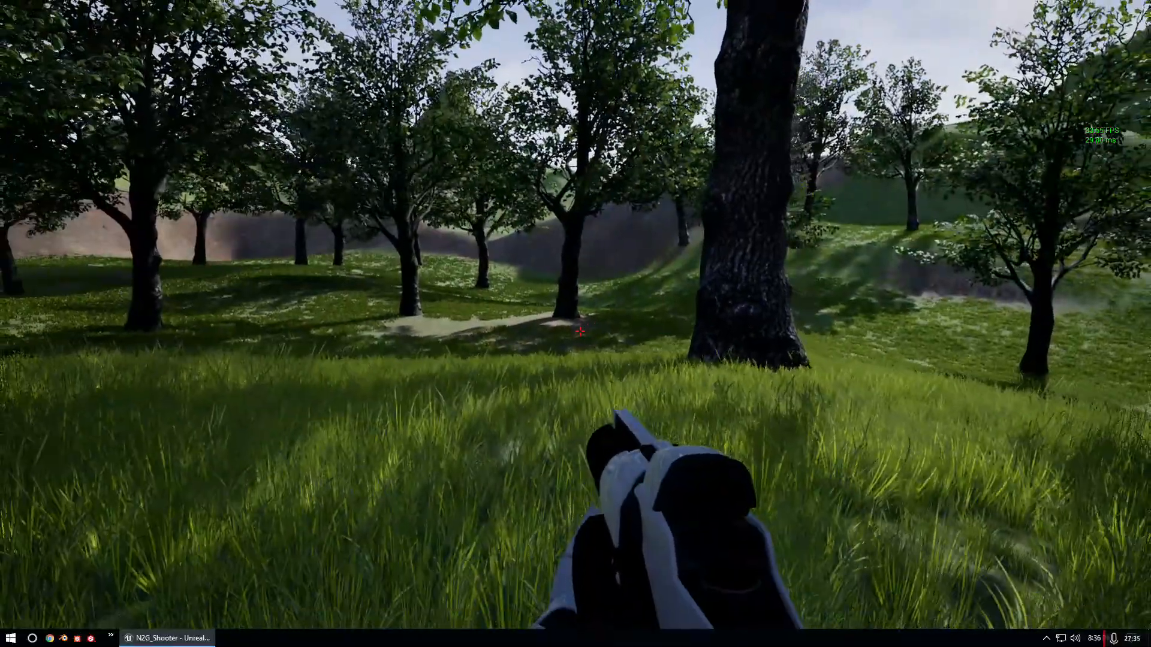
key(w)
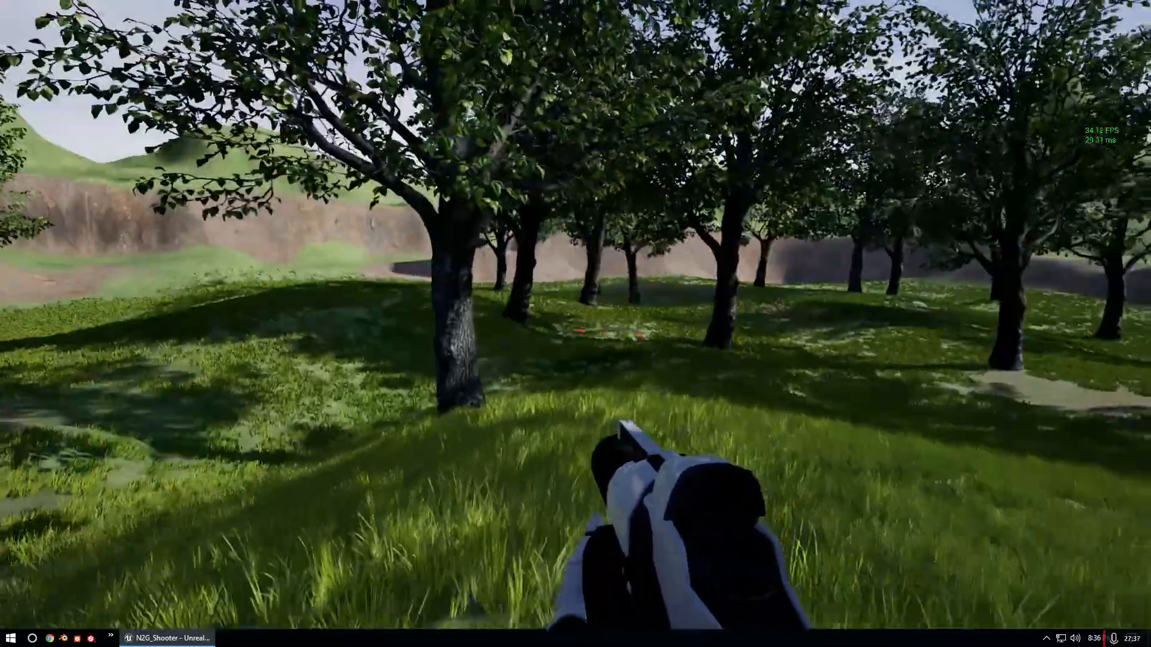
key(w)
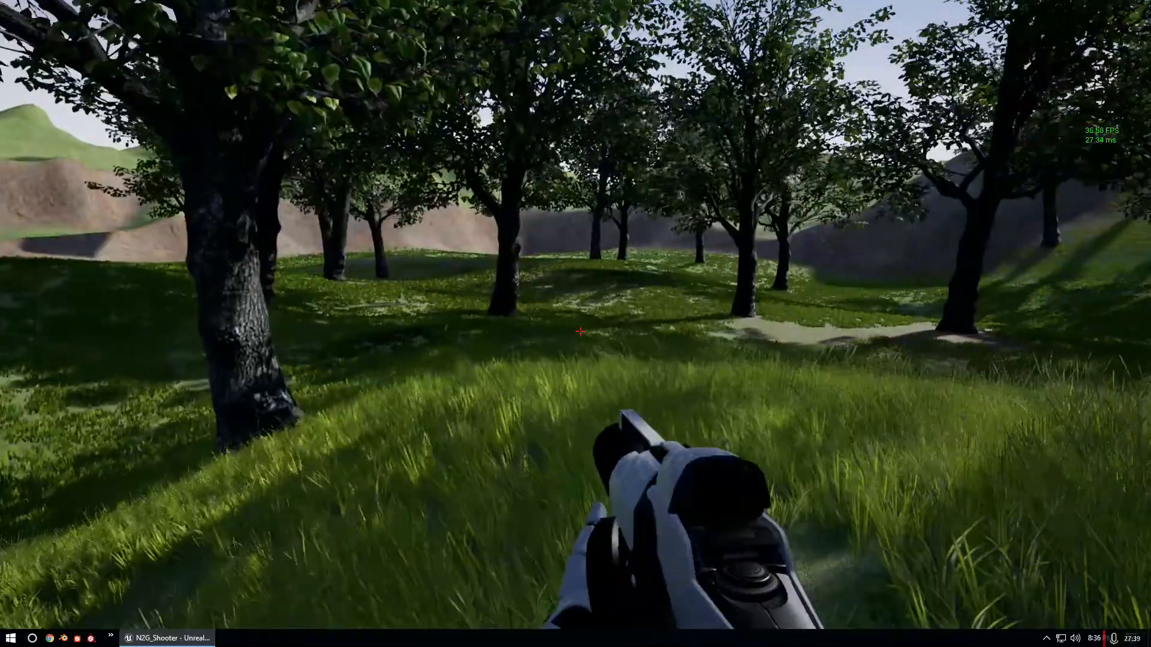
key(w)
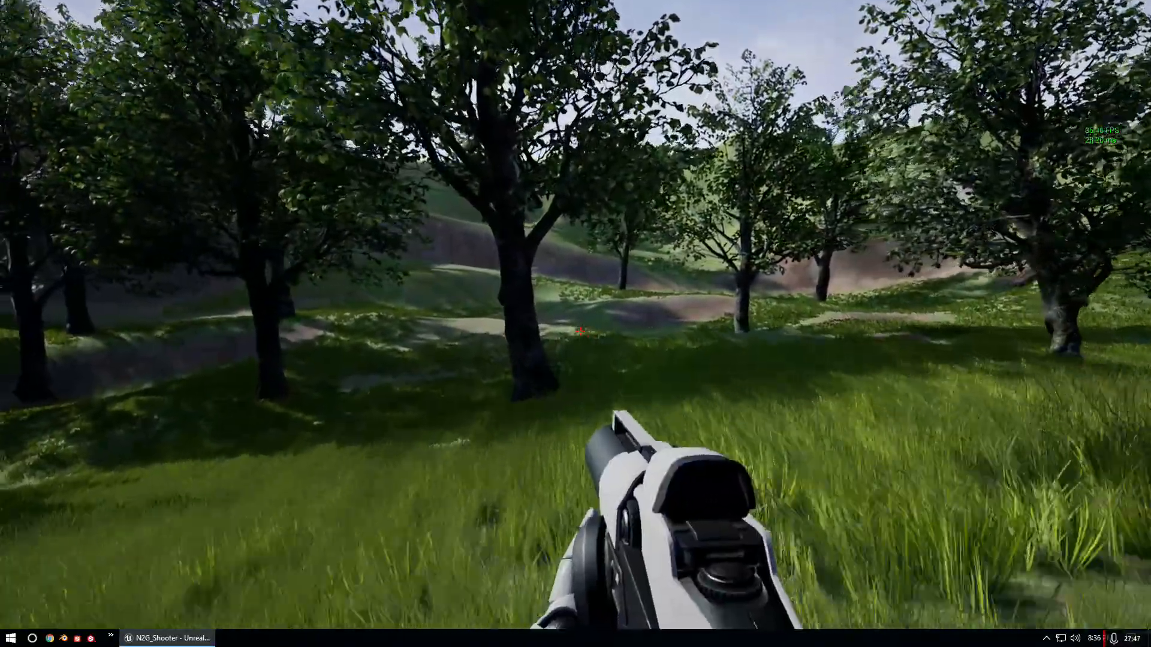
key(w)
key(w)
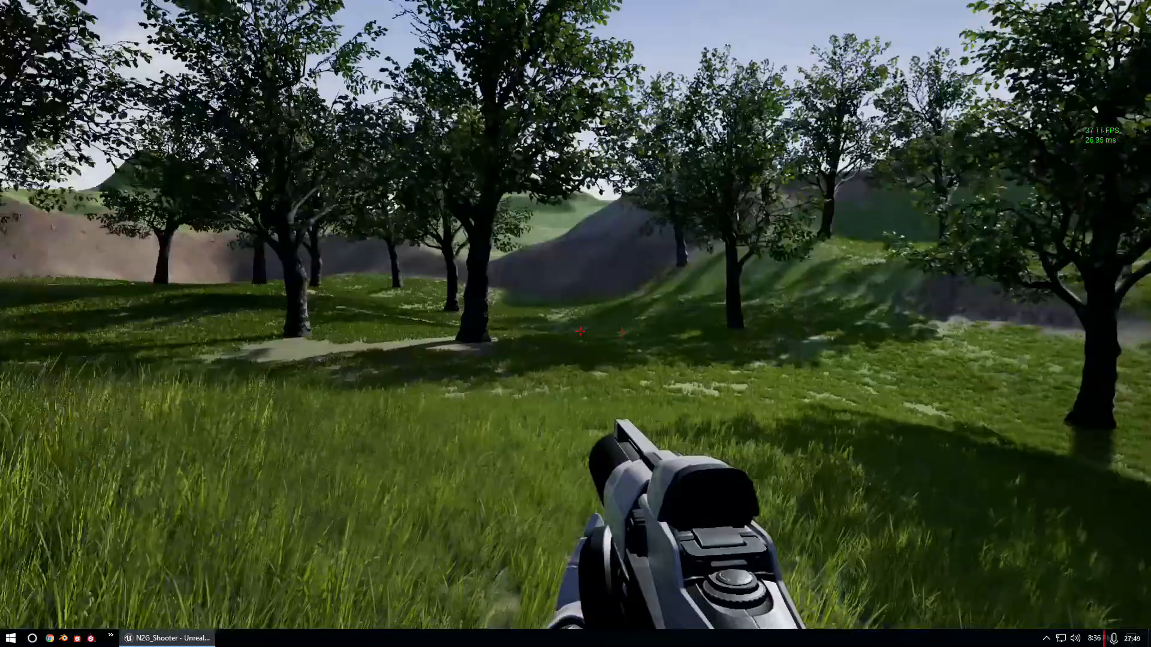
key(w)
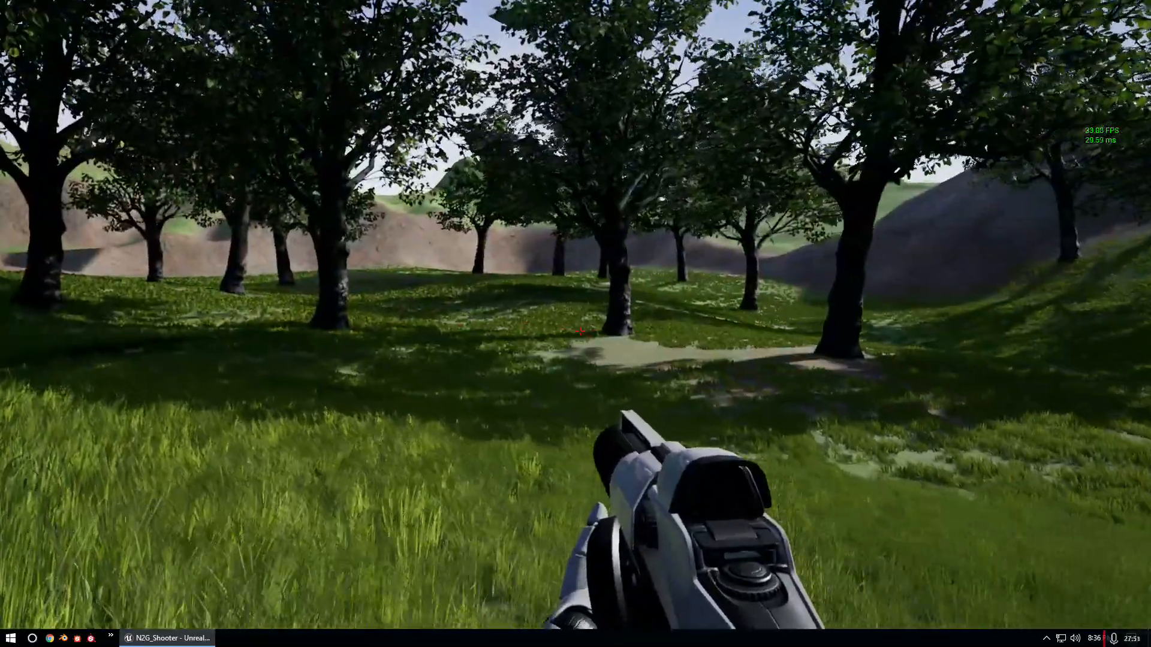
- Look from the forest toward the cliffs and valley, then walk down the shaded slope examining grass thinning and tree shadows
key(w)
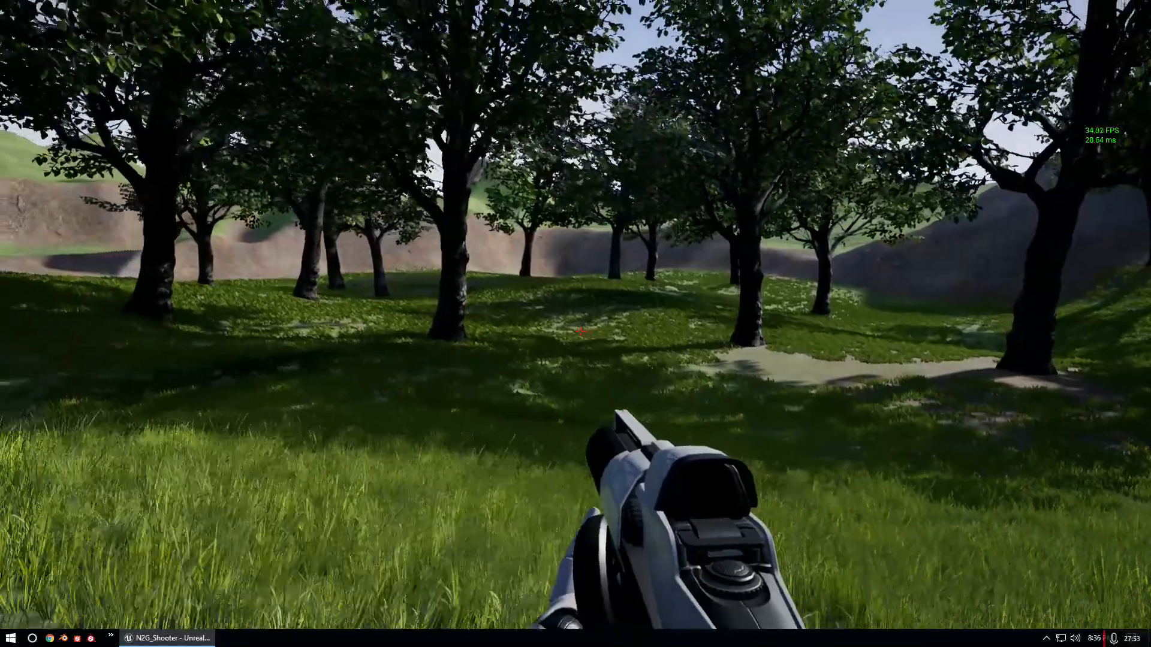
key(w)
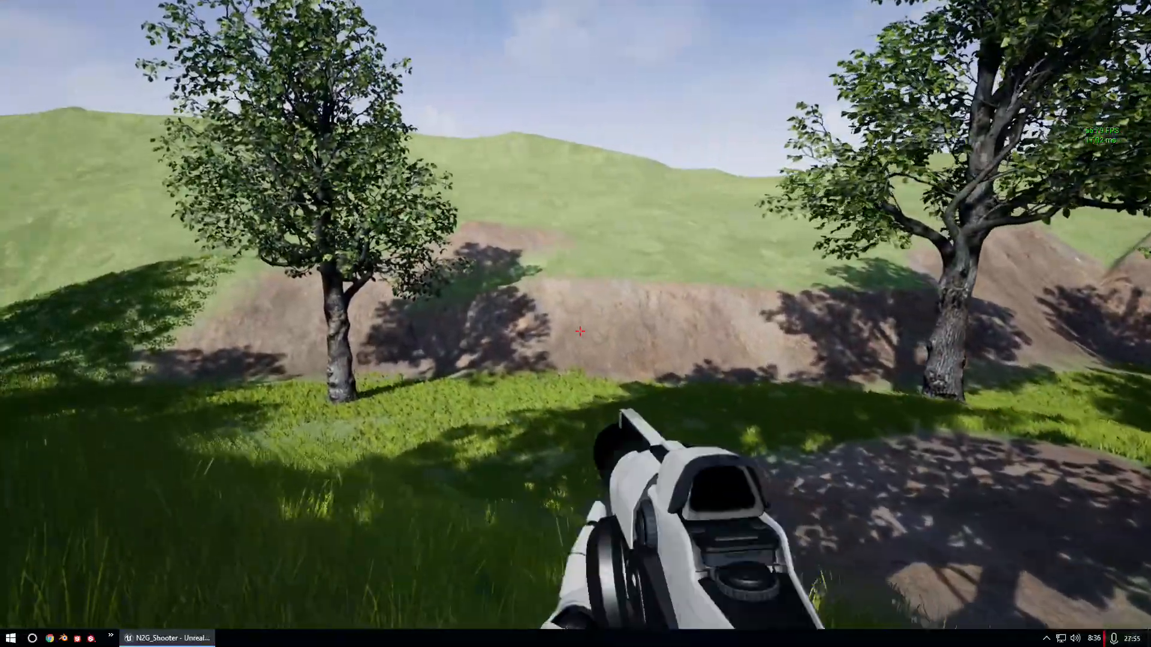
key(w)
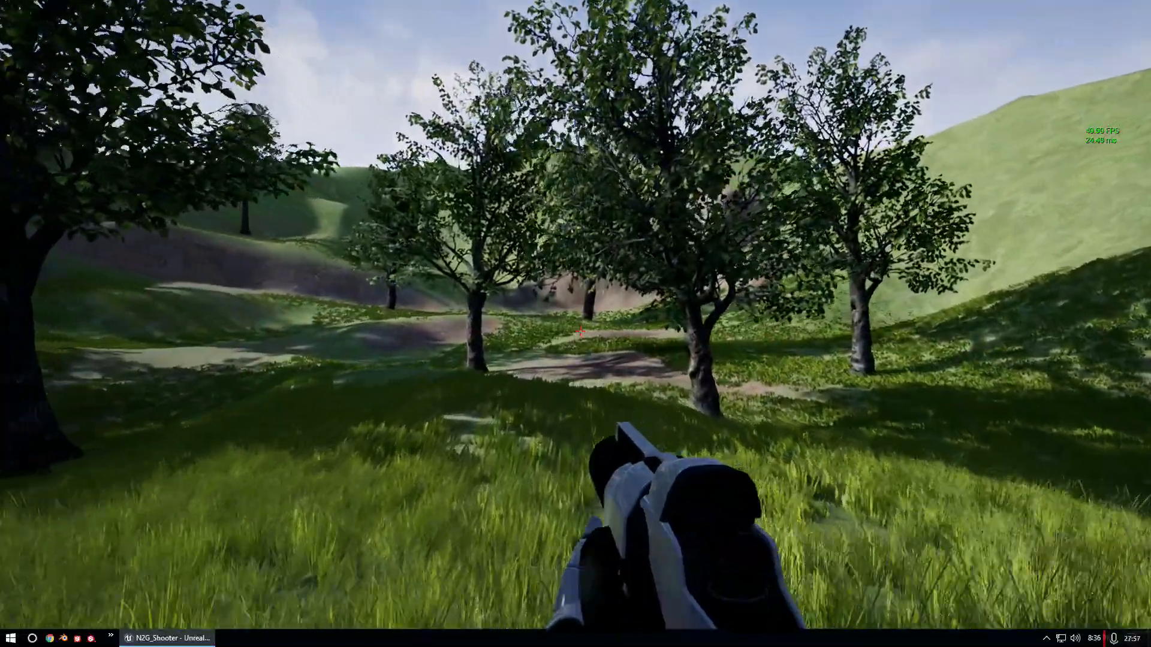
key(w)
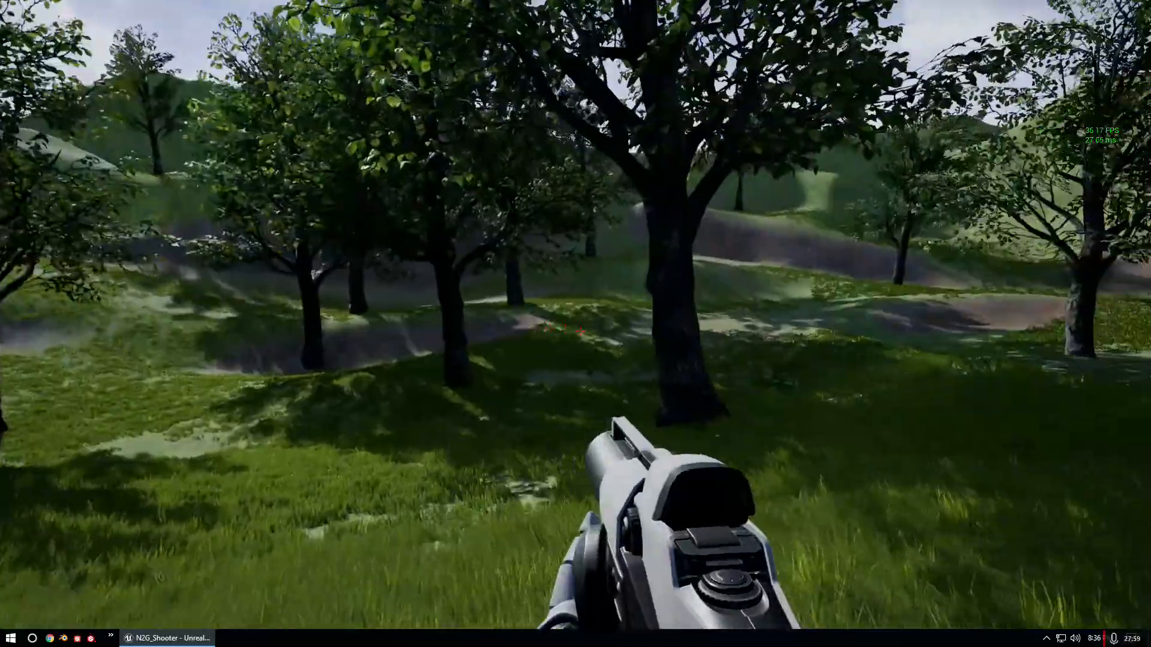
key(w)
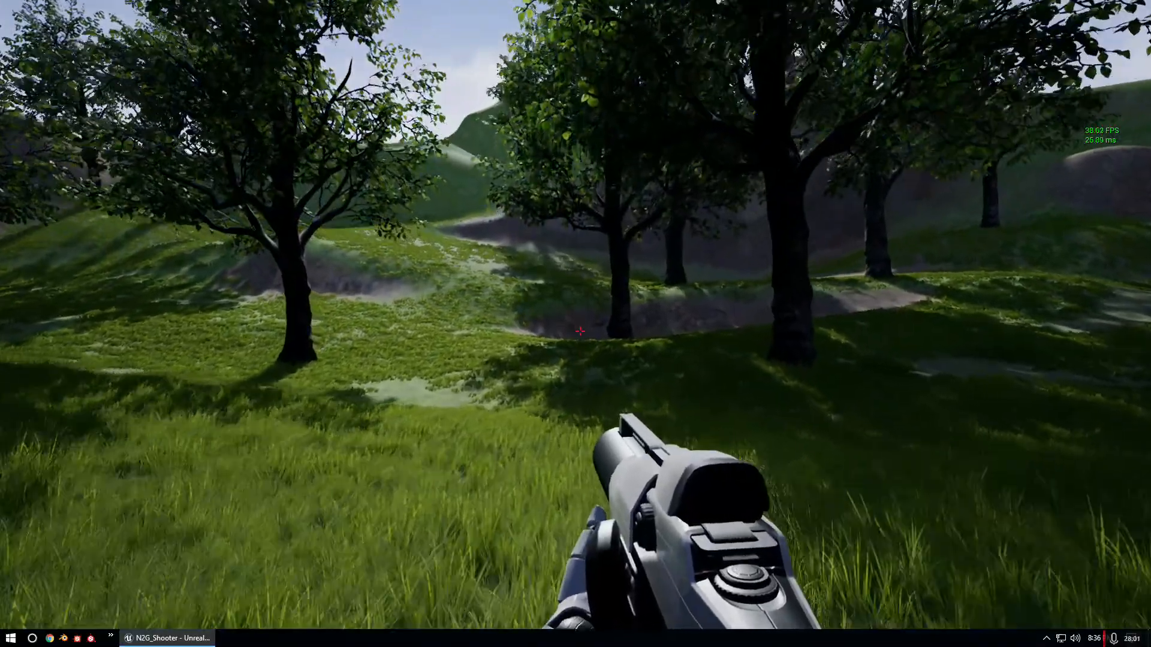
key(w)
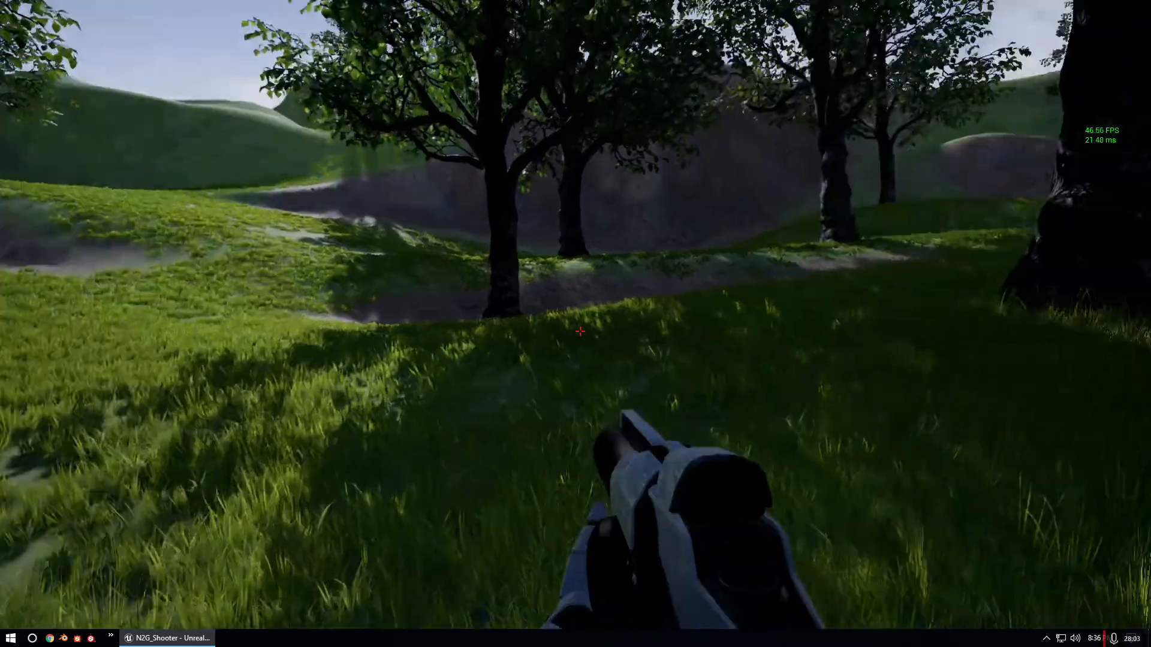
- Walk past the large tree trunk to the bare dirt patch and examine the grass and trees against the open hills
key(w)
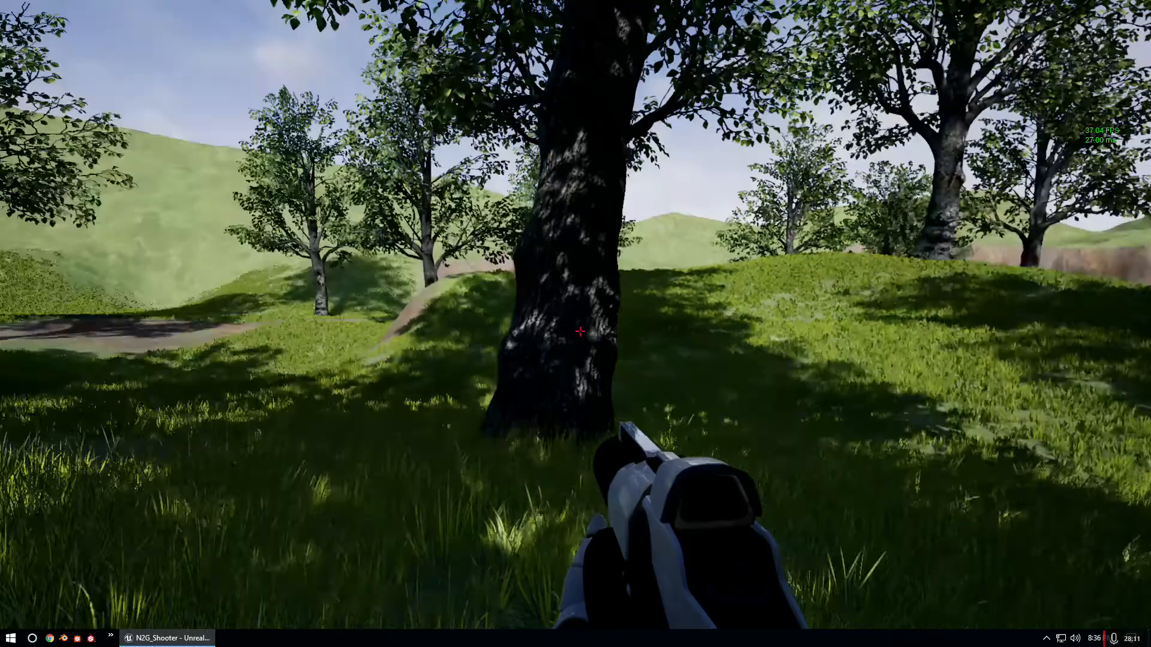
key(w)
key(w)
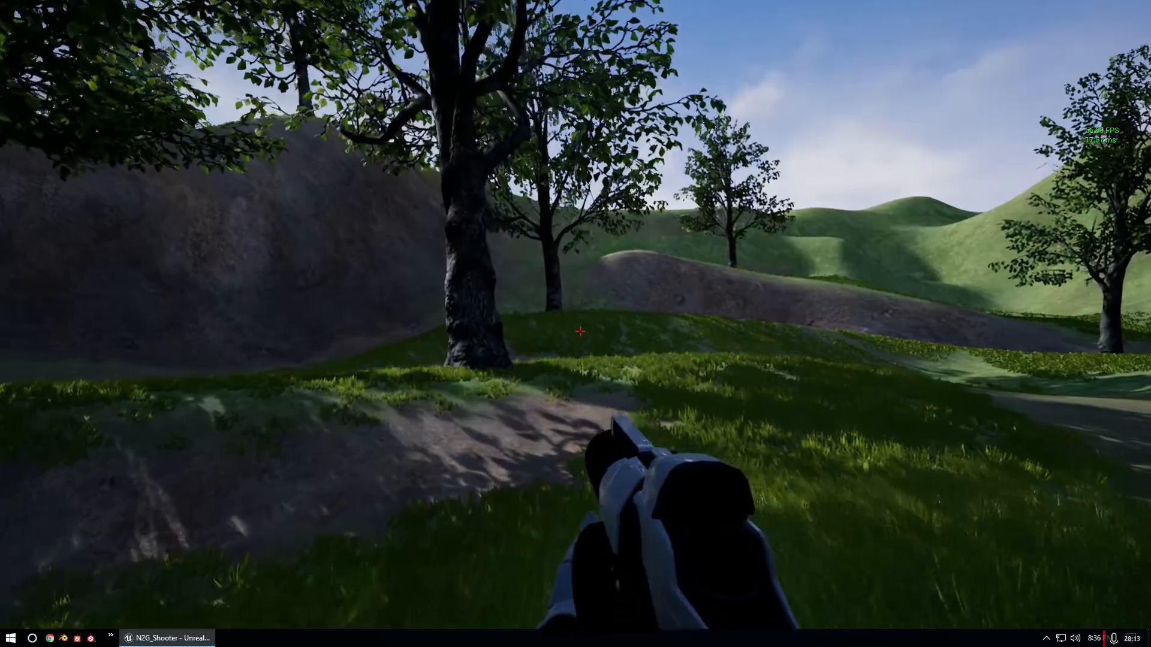
key(w)
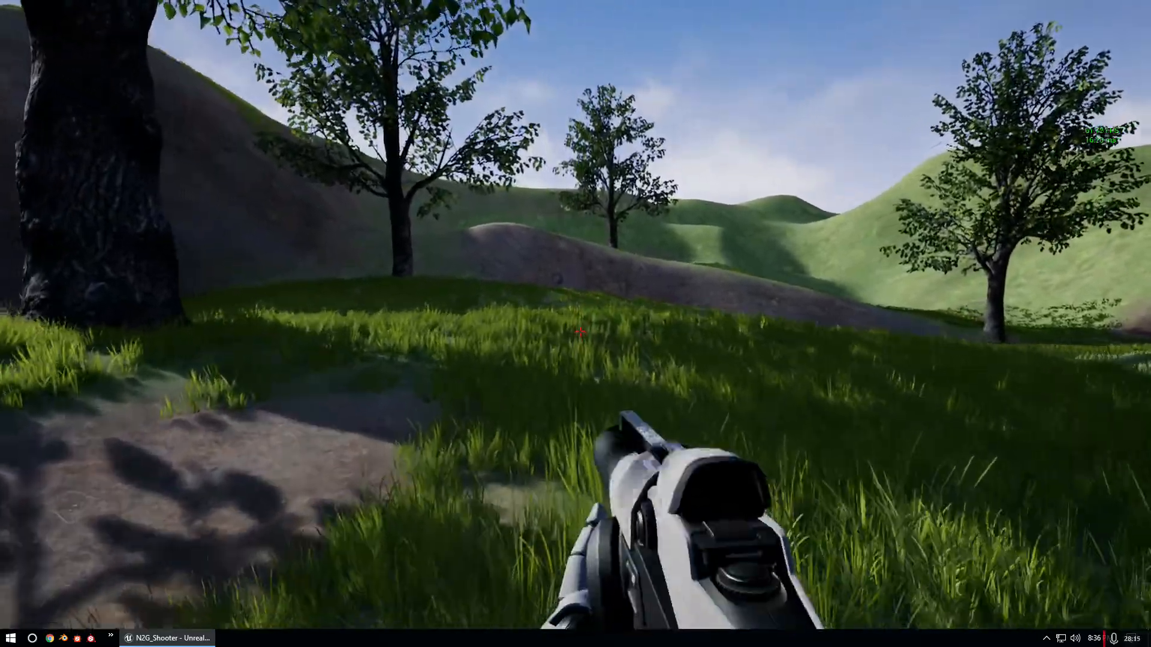
key(w)
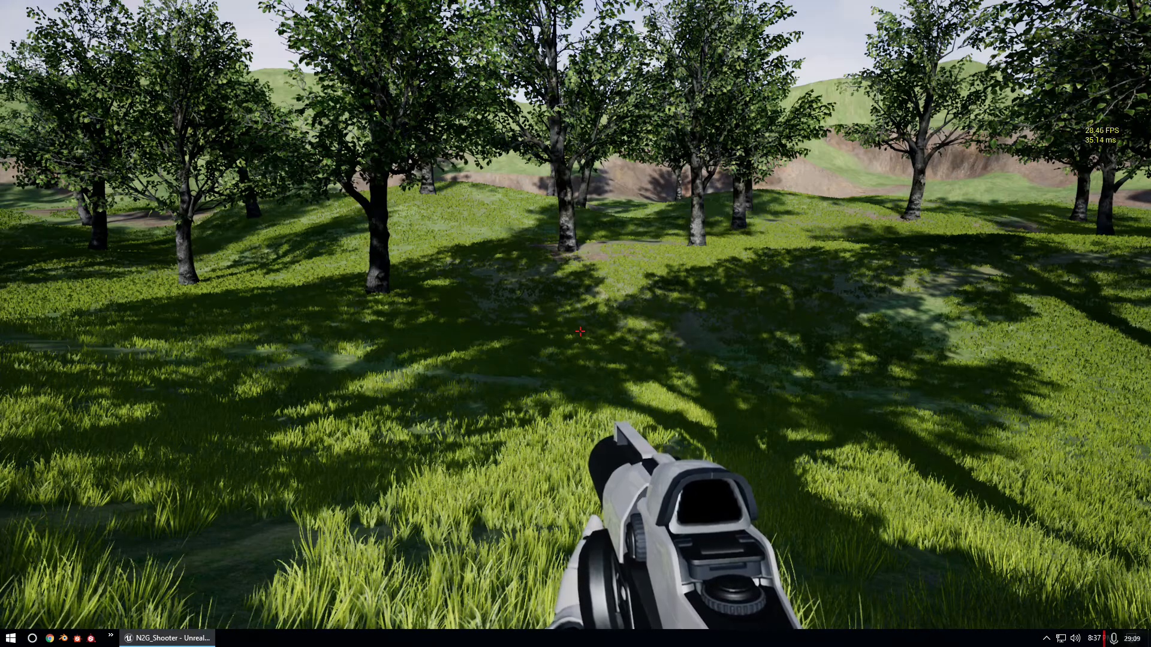
- End the play test, restore the full editor layout and turn the viewport toward the trees and hillside
key(Escape)
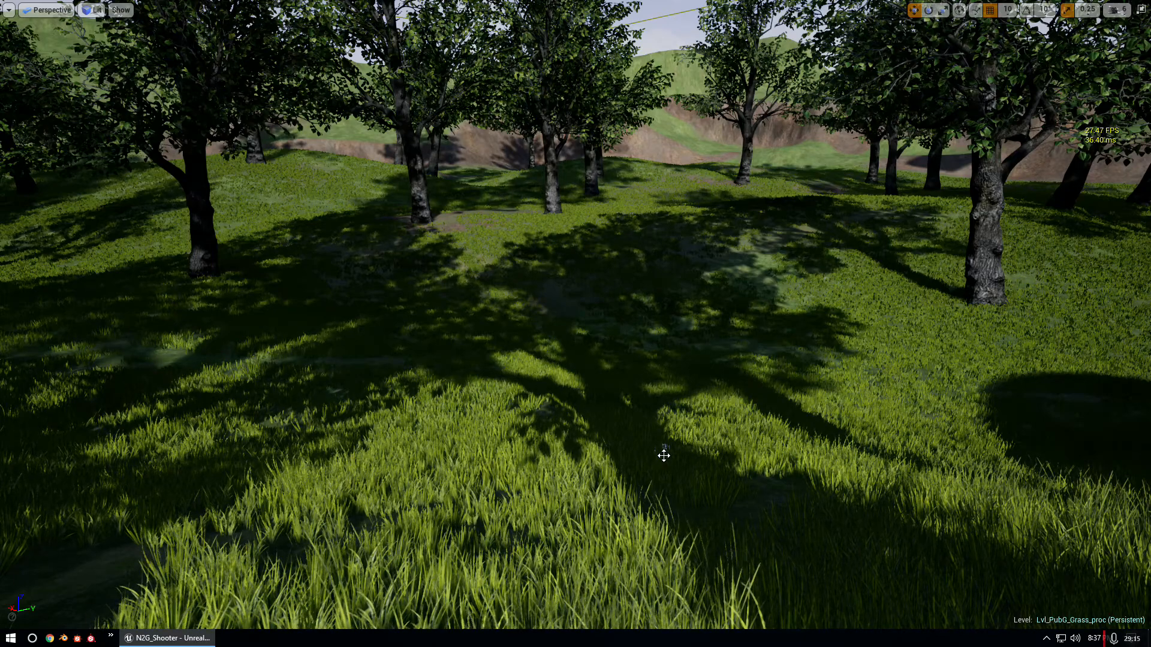
key(F11)
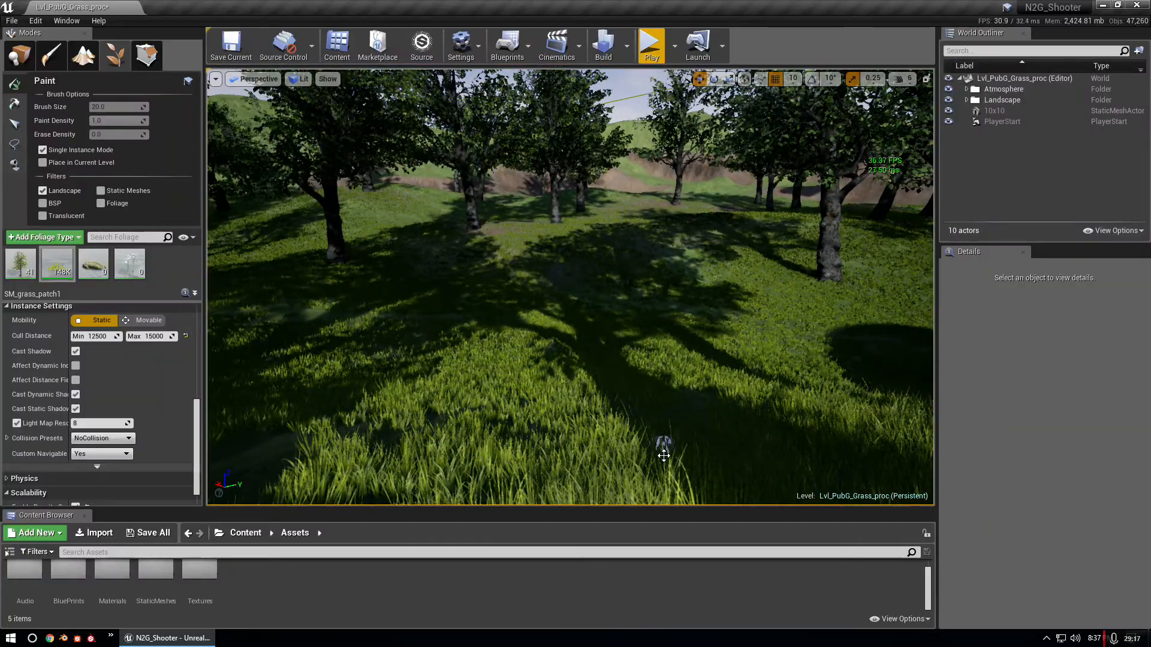
right_drag(568, 396, 623, 420)
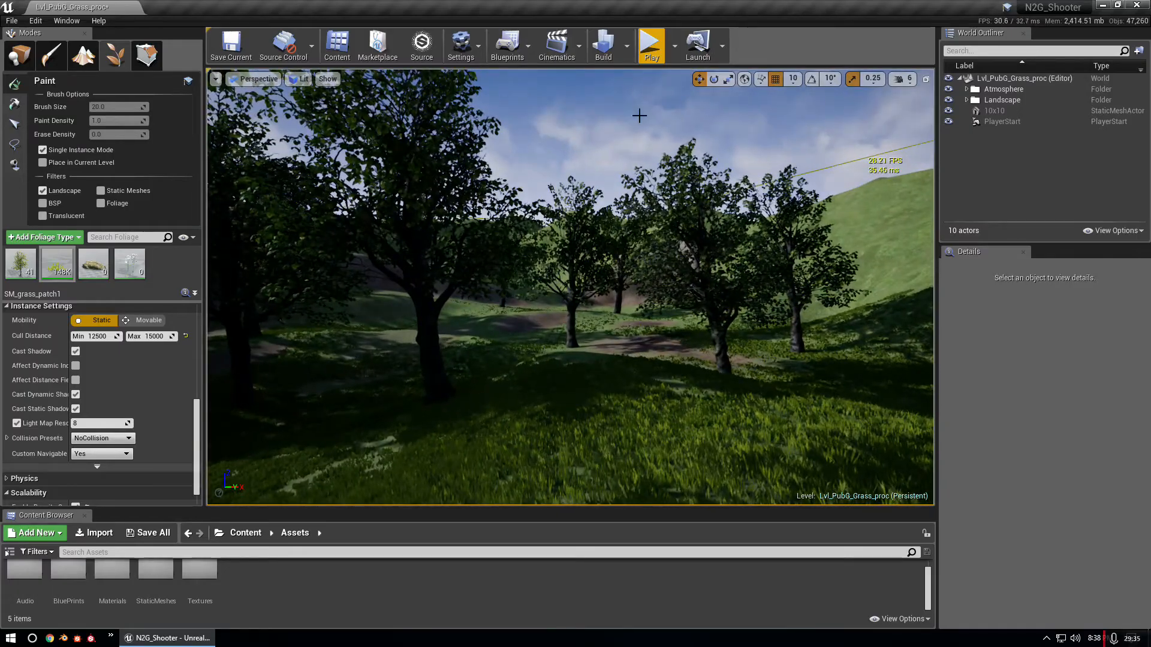
- Start a new full-screen play test and walk across the bare patches up the grassy mound to the large tree
click(648, 48)
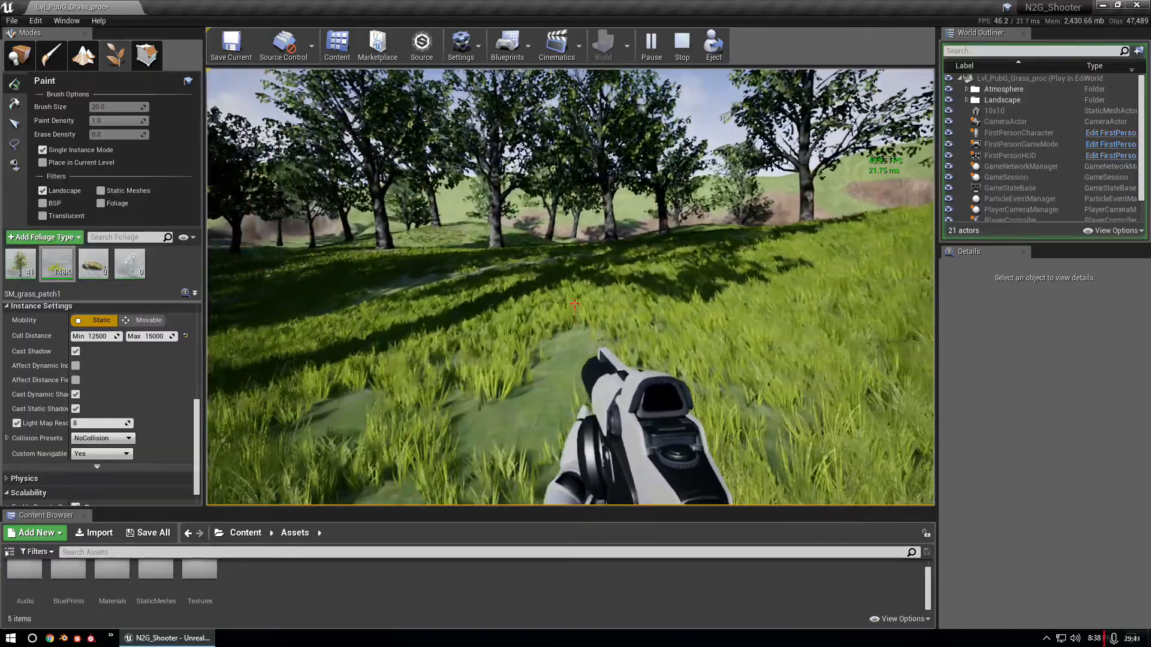
key(F11)
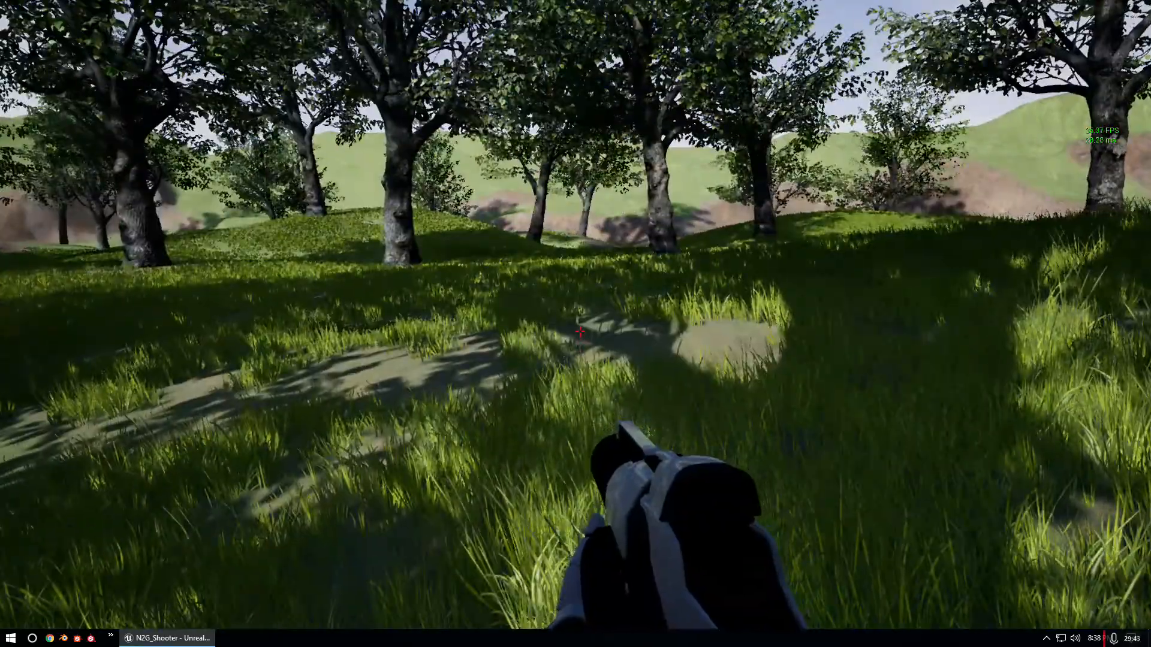
key(w)
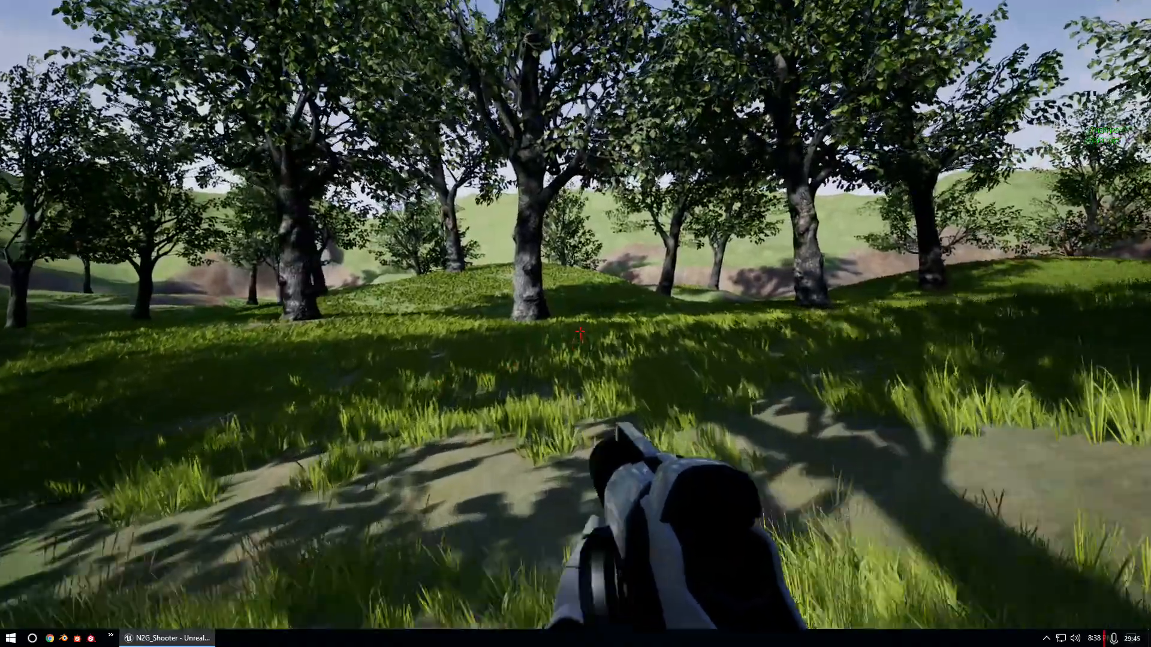
key(w)
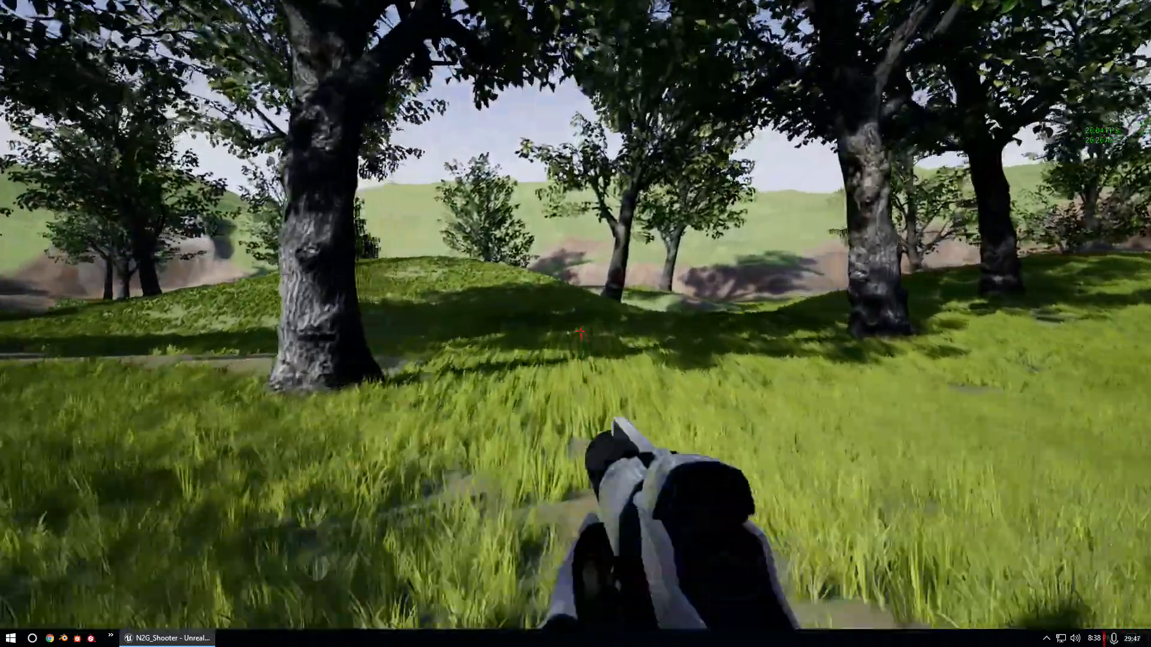
key(w)
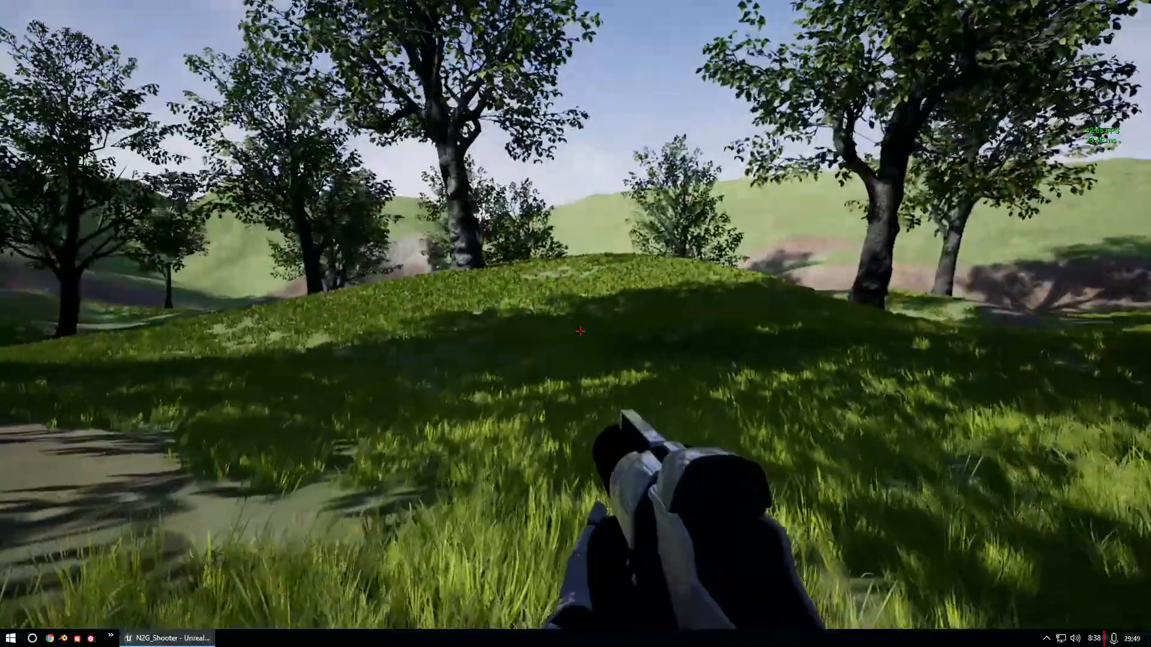
key(w)
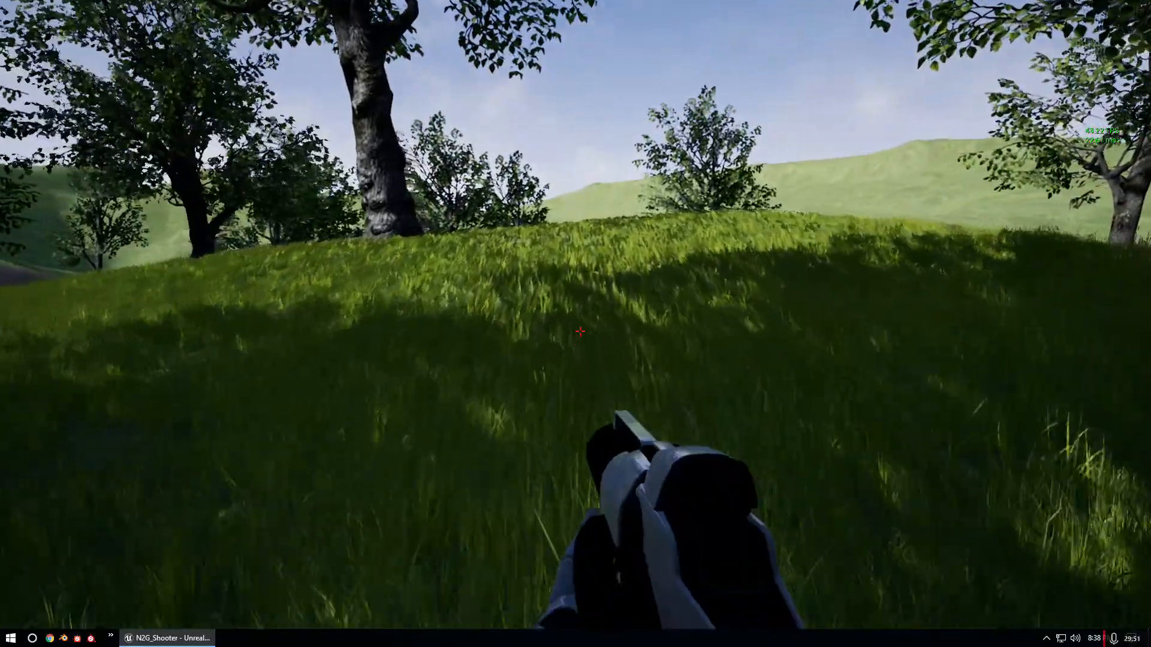
key(w)
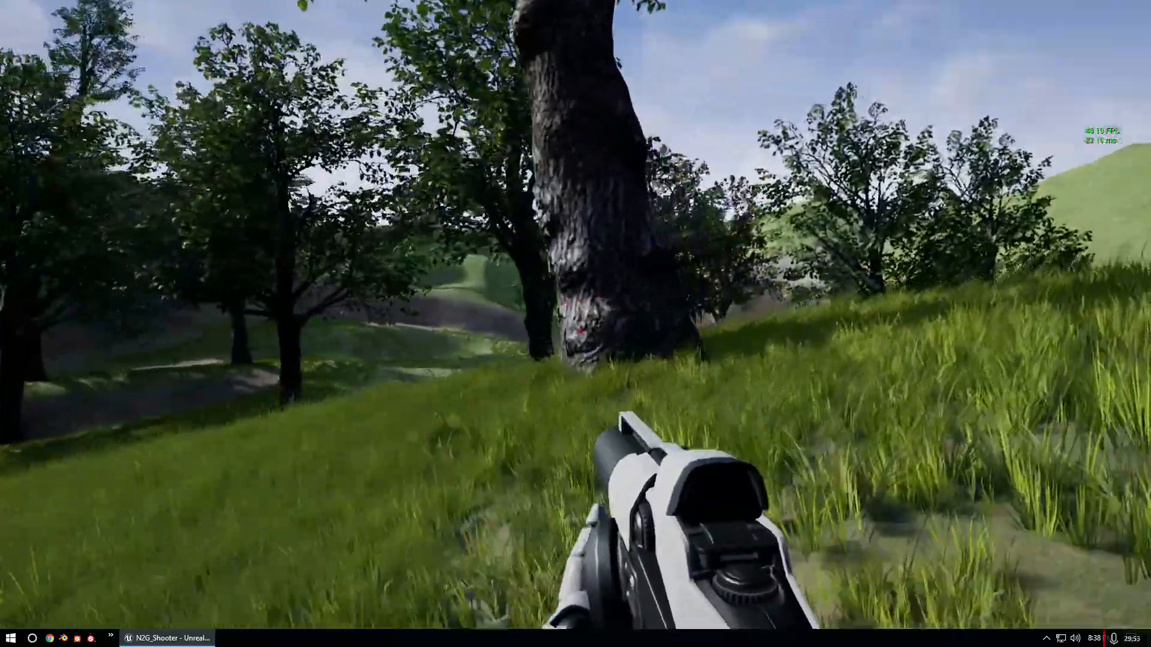
- Walk downhill through the trees and across the dirt path toward the rocky outcrop, checking grass coverage and frame rate
key(w)
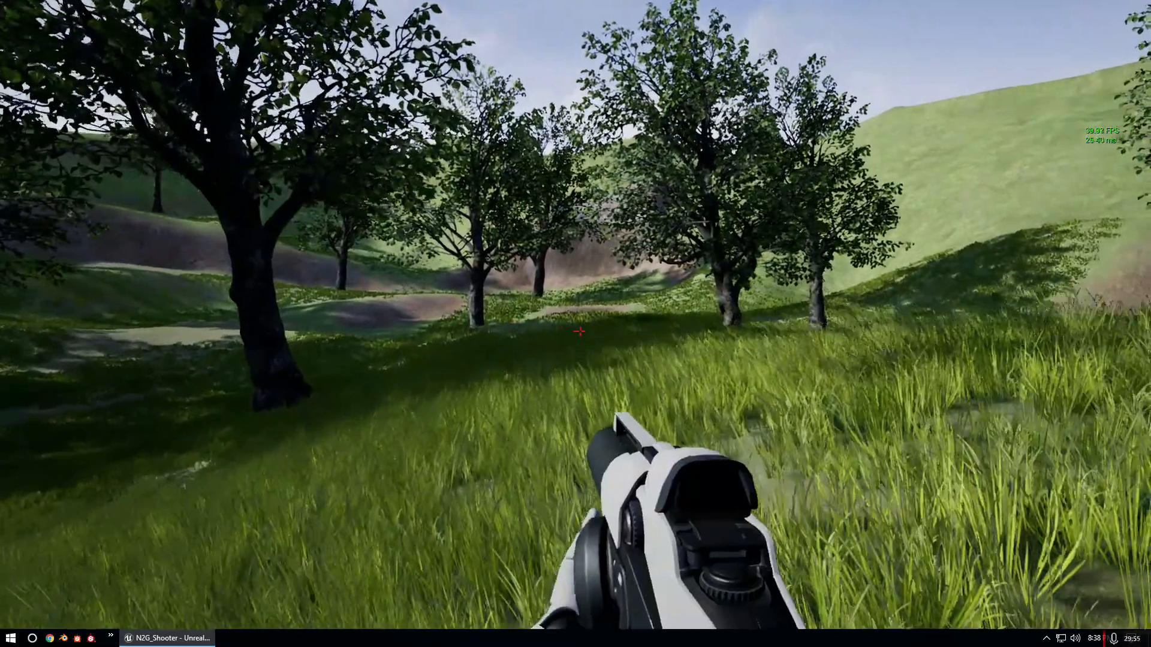
key(w)
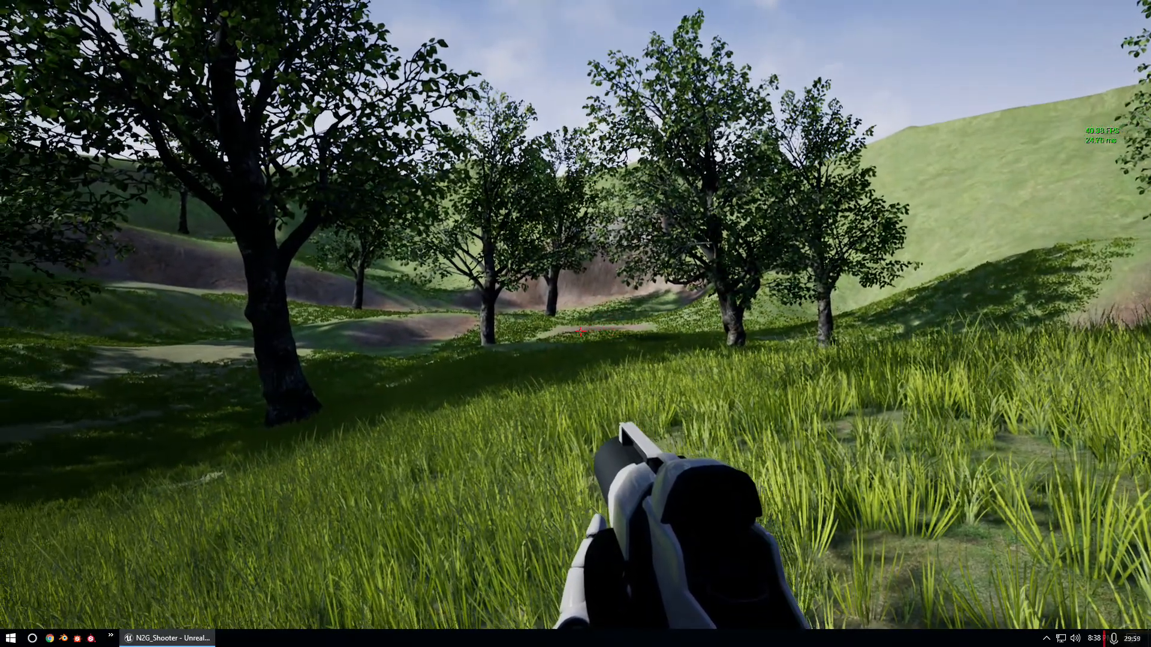
key(w)
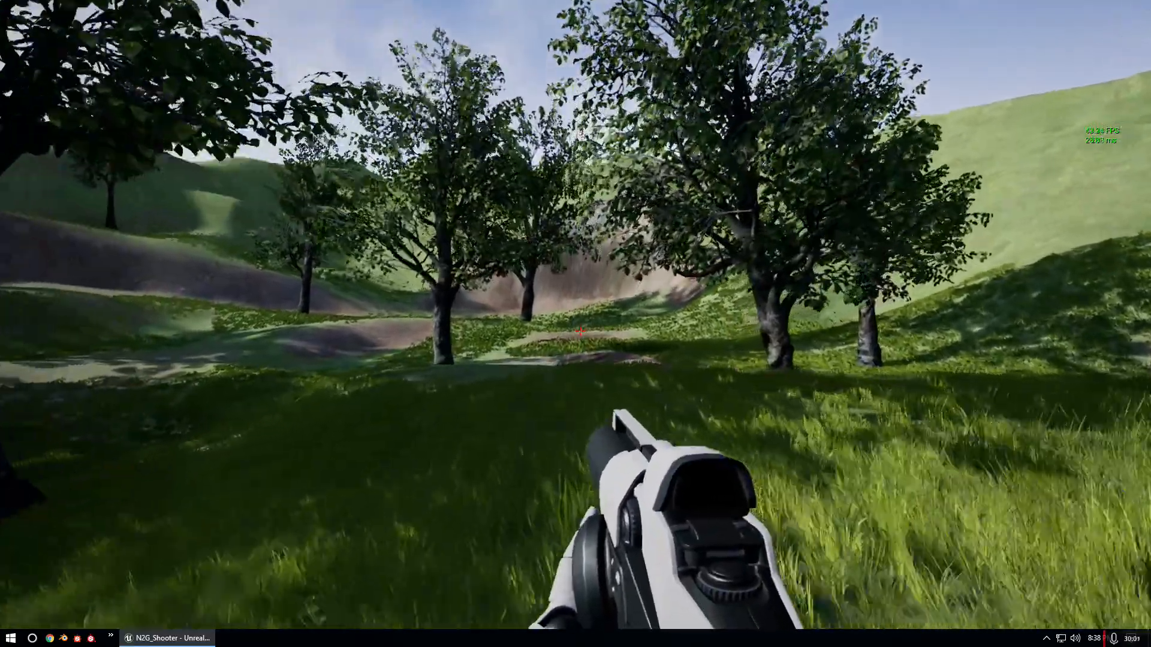
key(w)
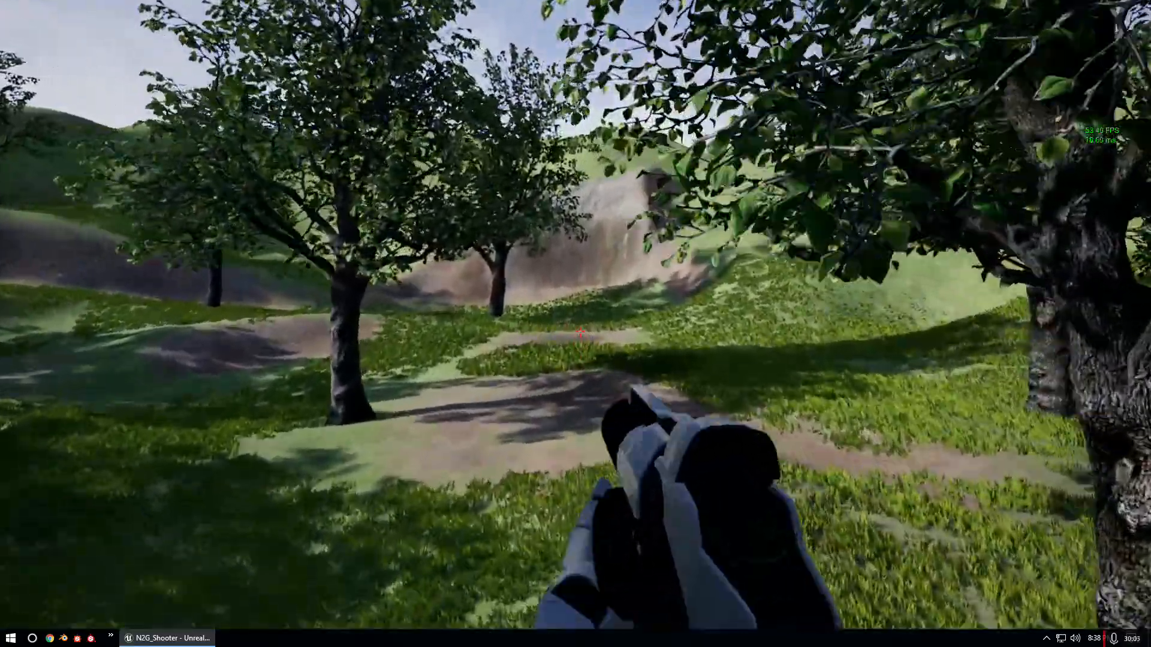
key(w)
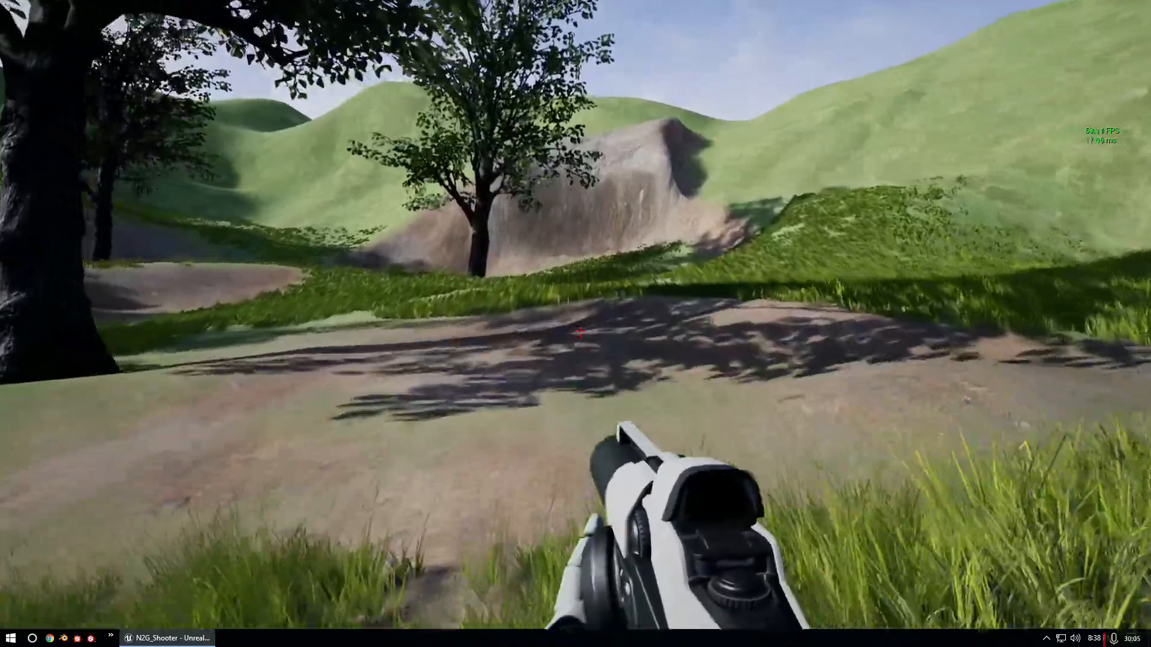
key(w)
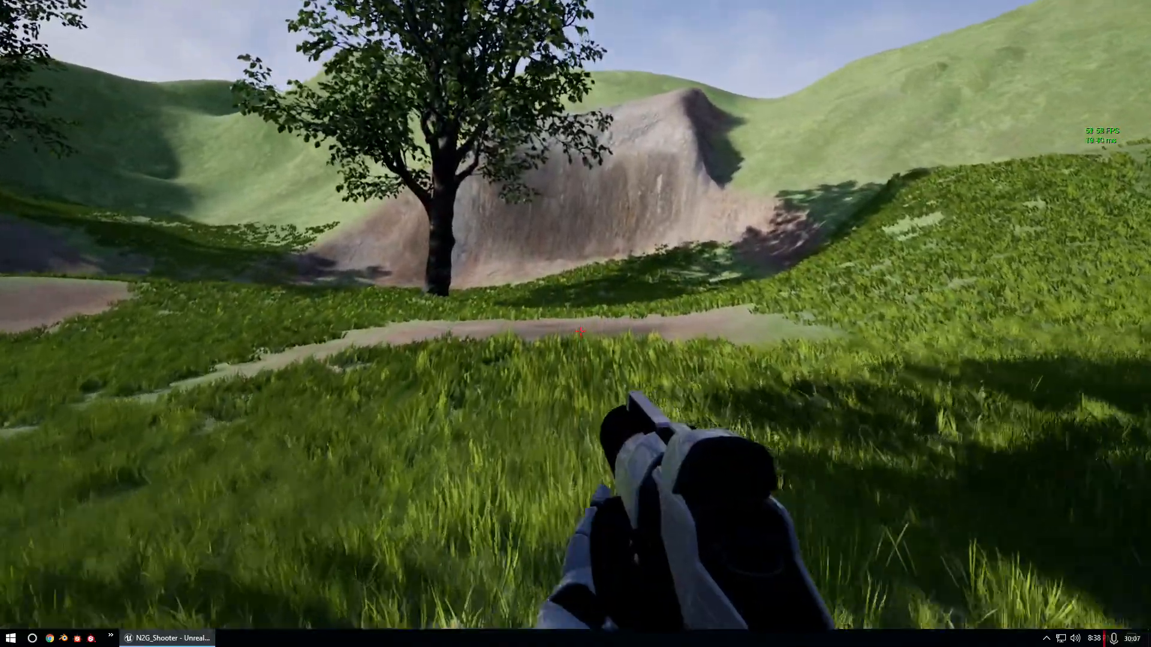
- Walk from the dirt ground back into the grass toward the bare mound, examining the grass edges and forest behind
key(w)
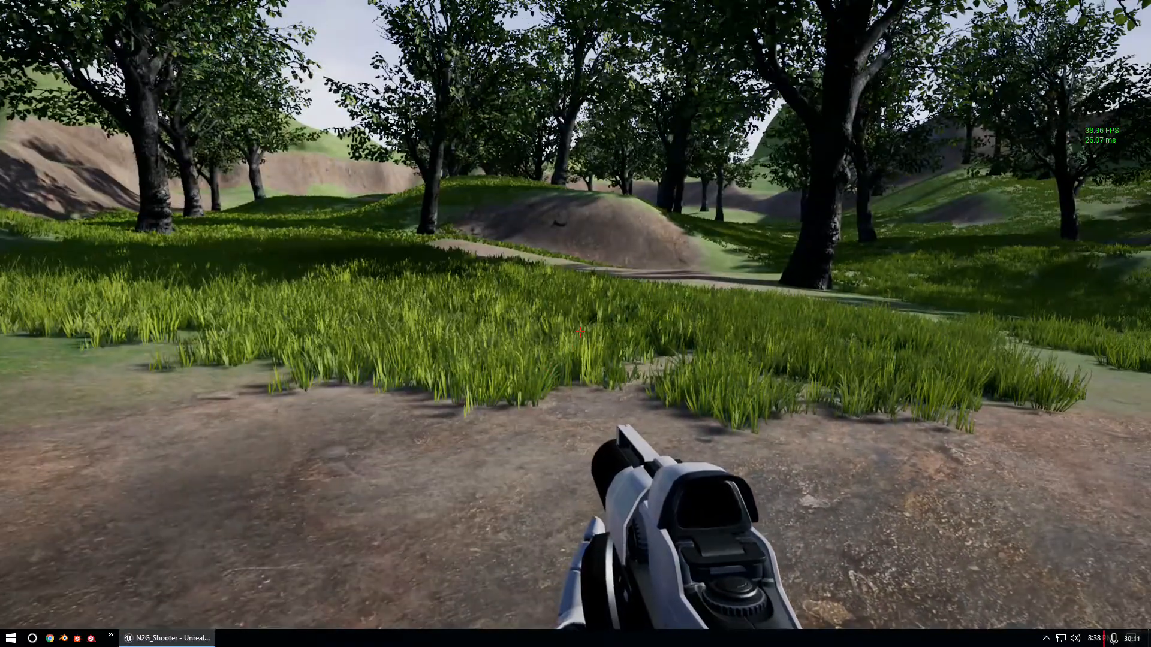
key(w)
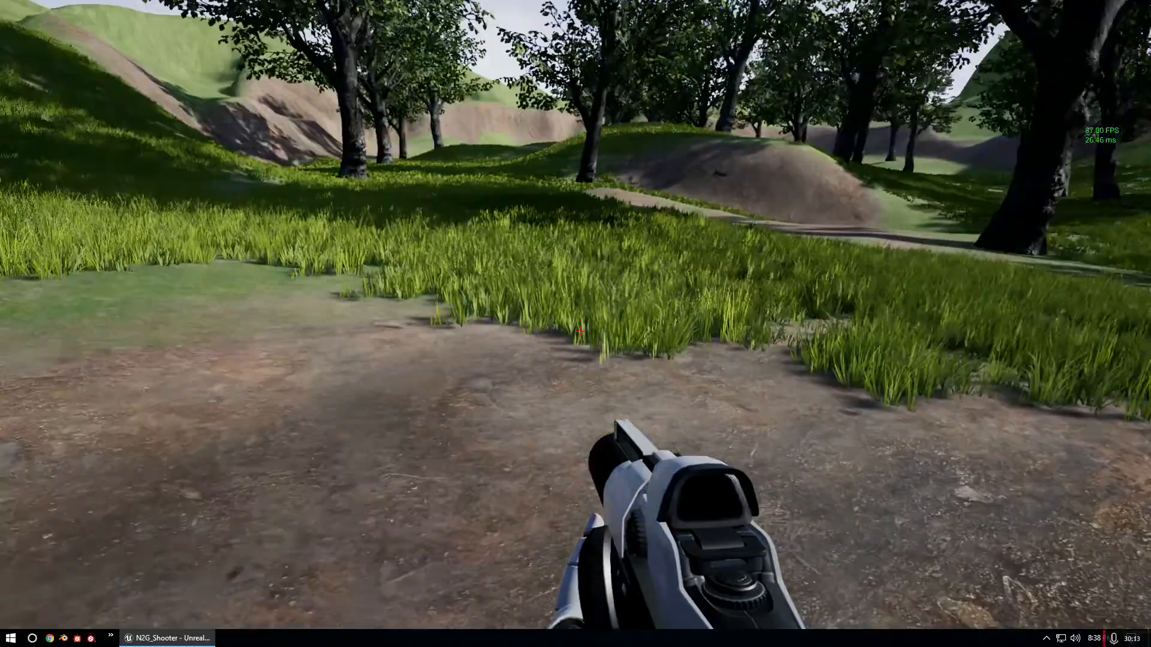
key(w)
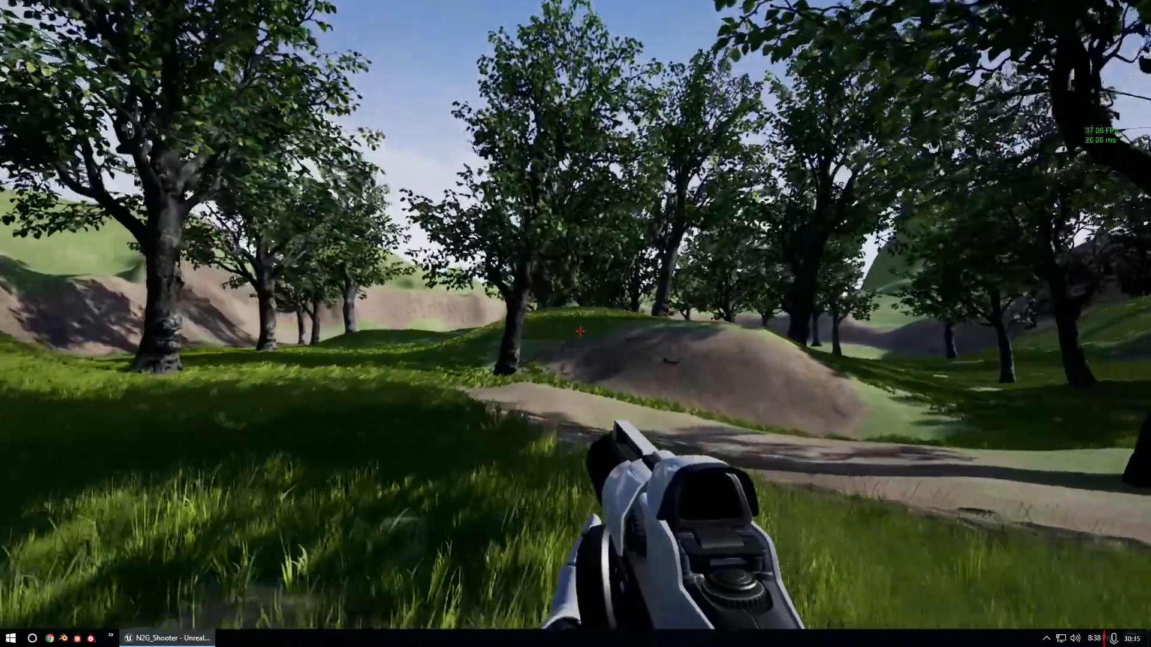
- Walk across the dirt path and up the mound to the grassy slope facing the far trees, and end the play test
key(w)
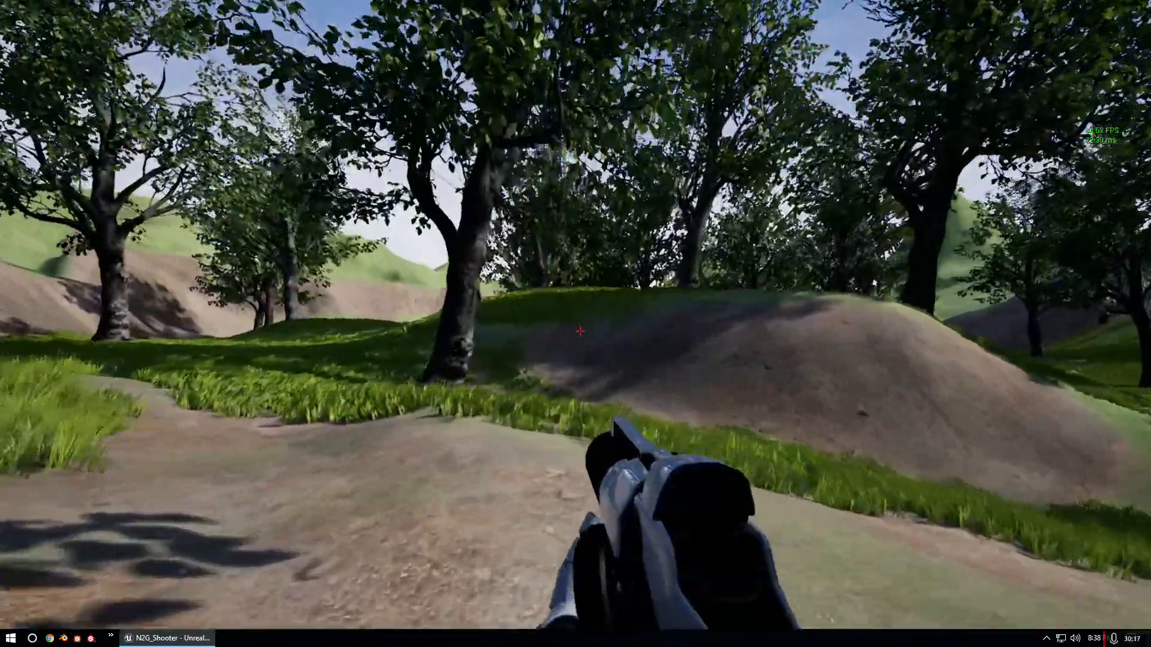
key(w)
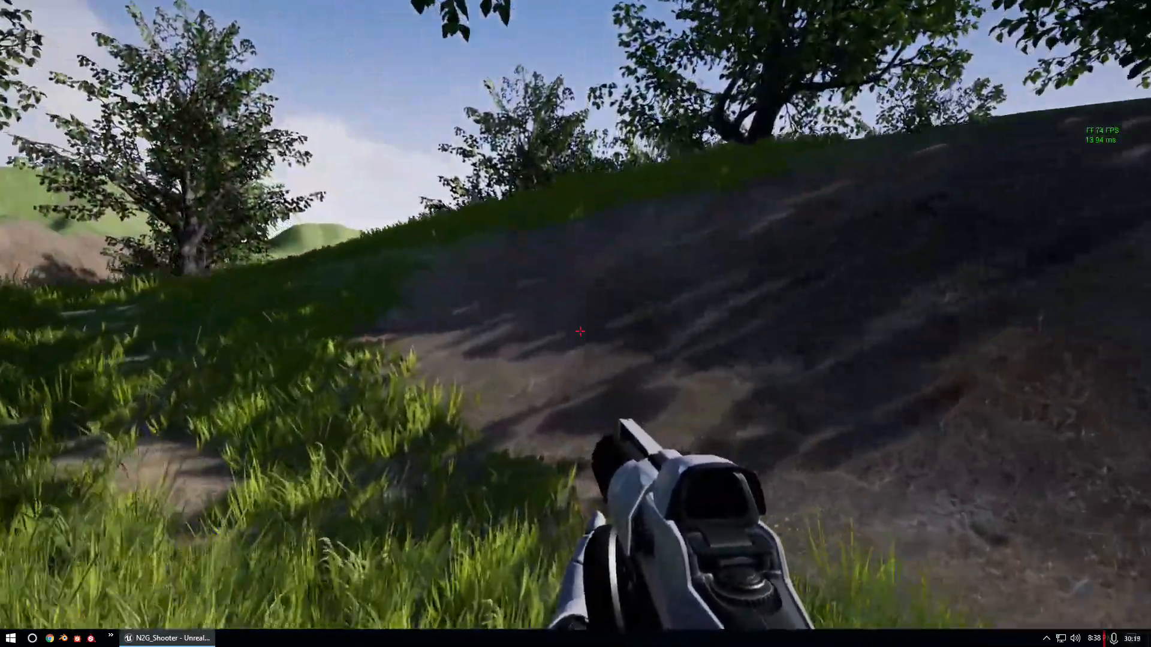
key(w)
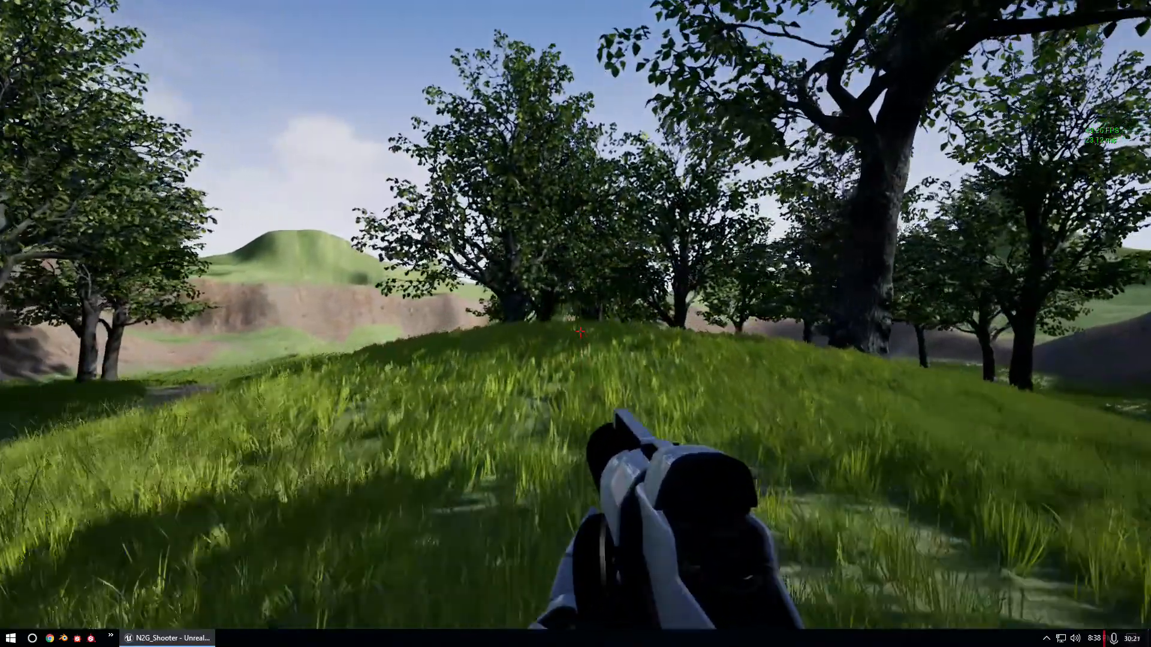
key(w)
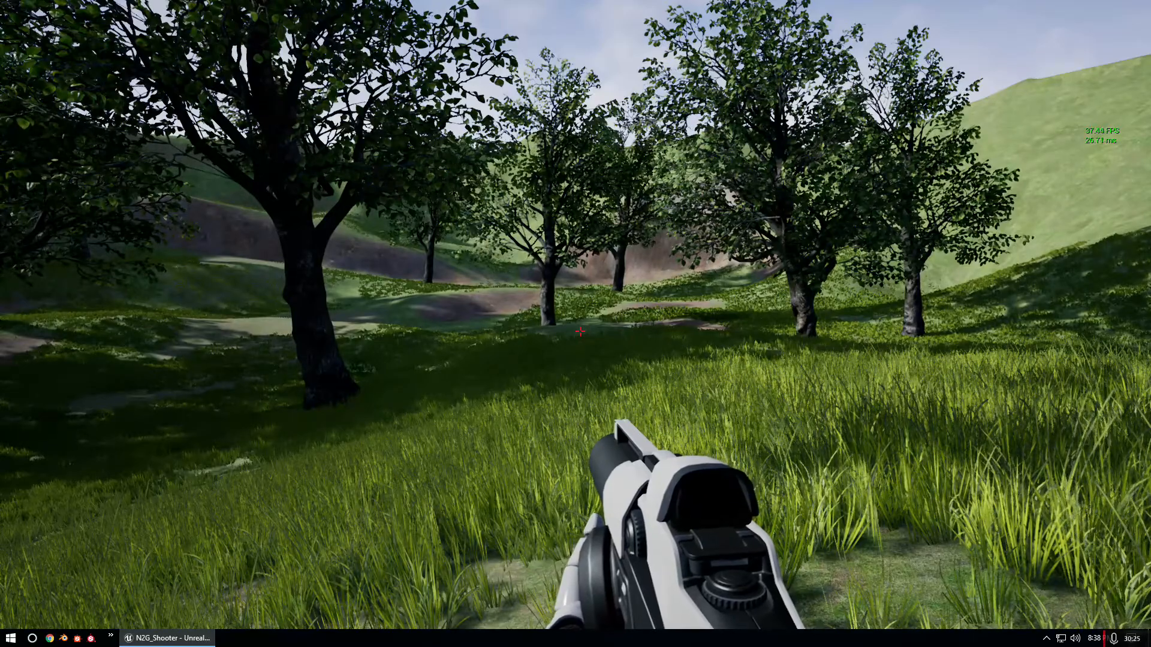
key(a)
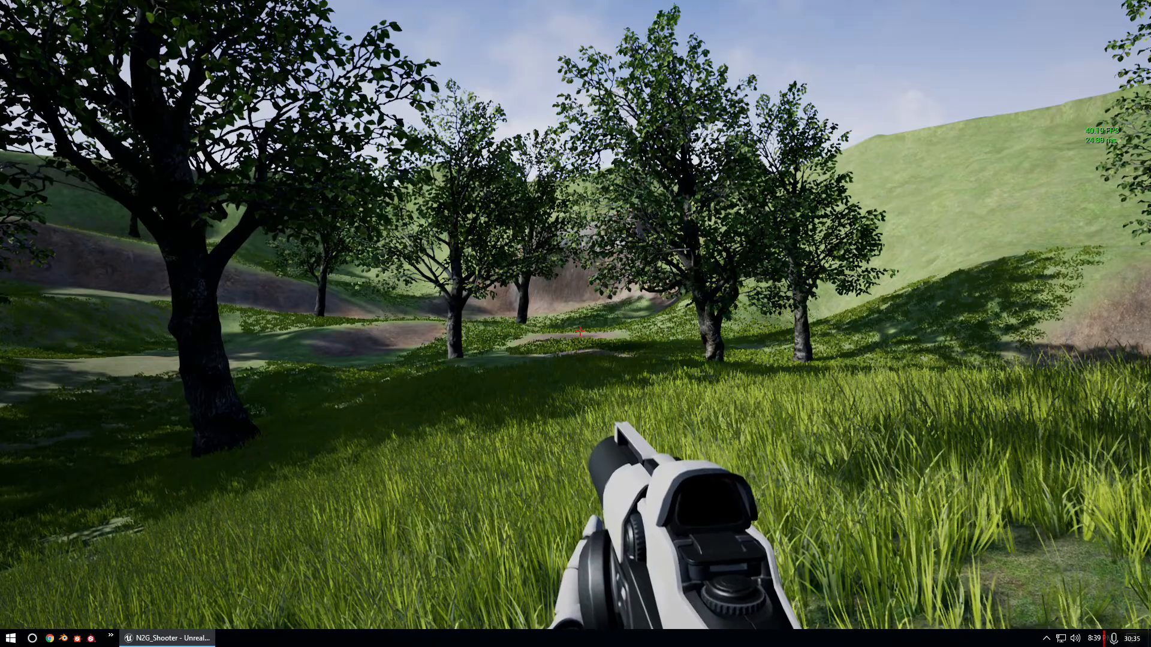
key(Escape)
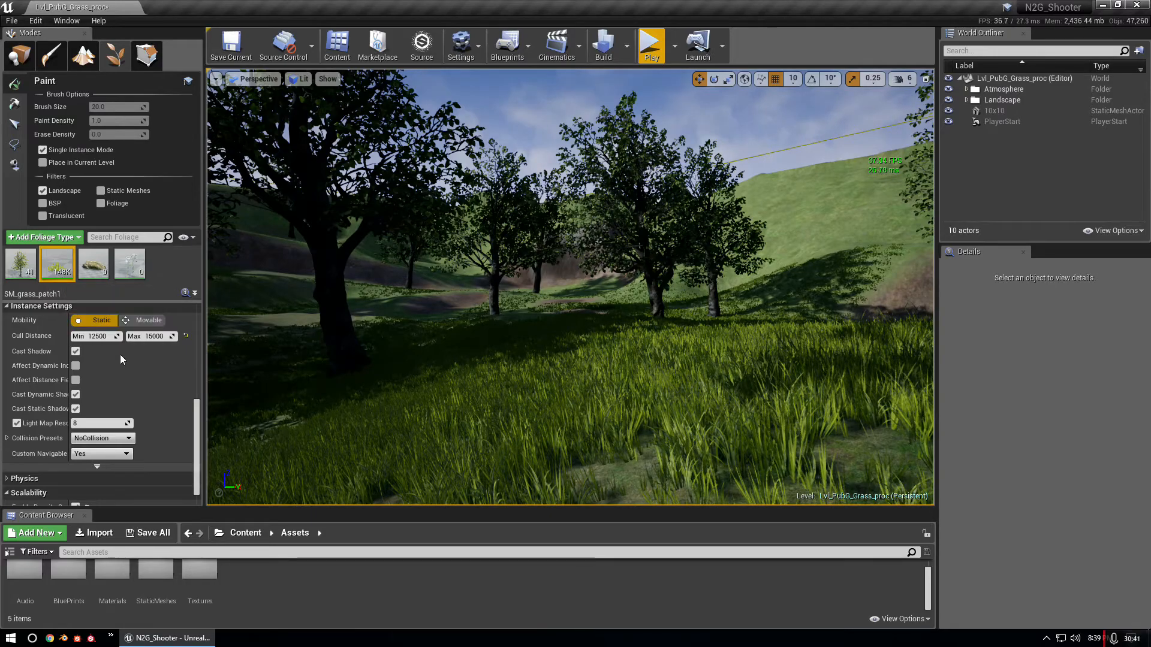
- Set the cull distance of the SM_grass_patch1 foliage to a maximum of 7500 and a minimum of 5000
click(151, 337)
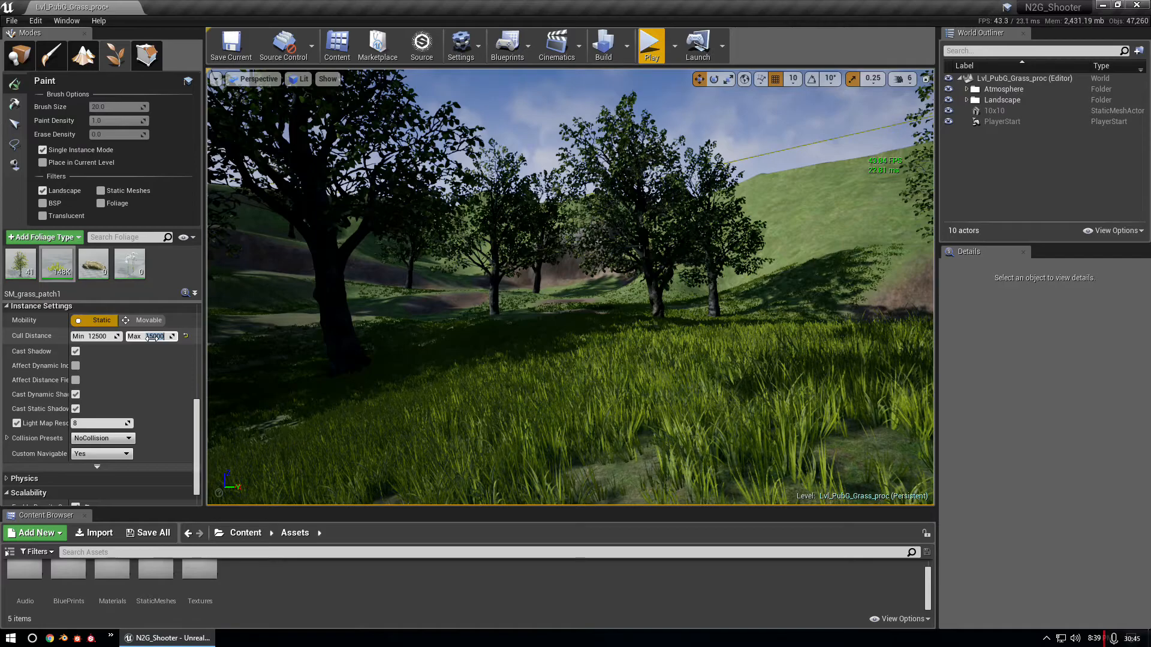
text(750)
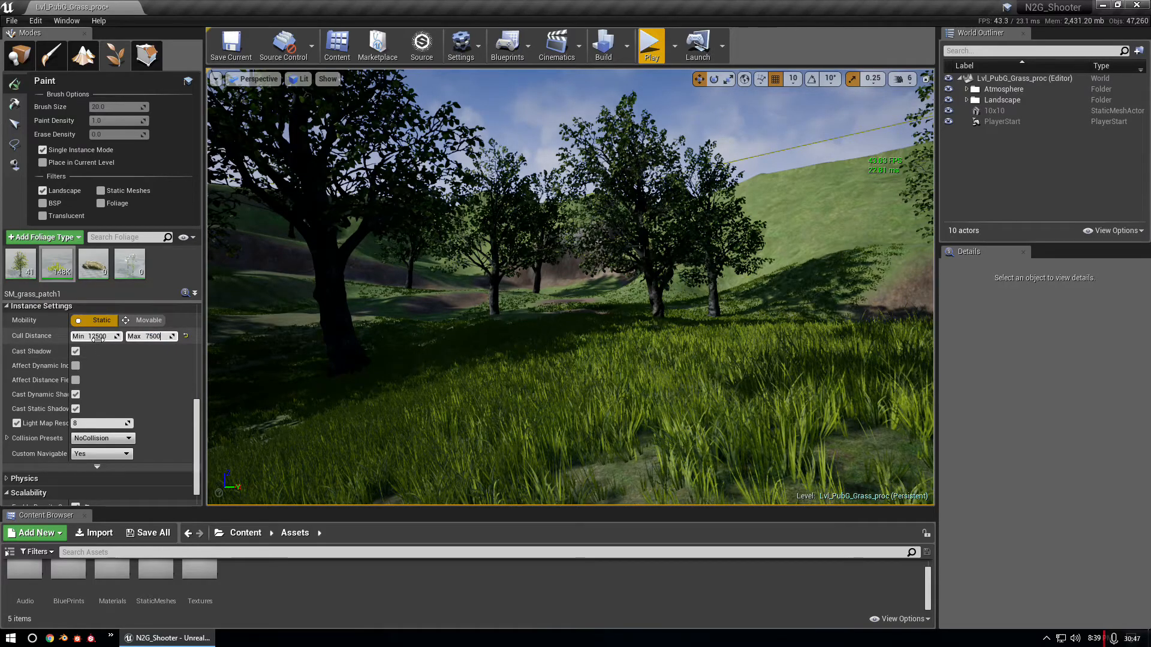
click(97, 337)
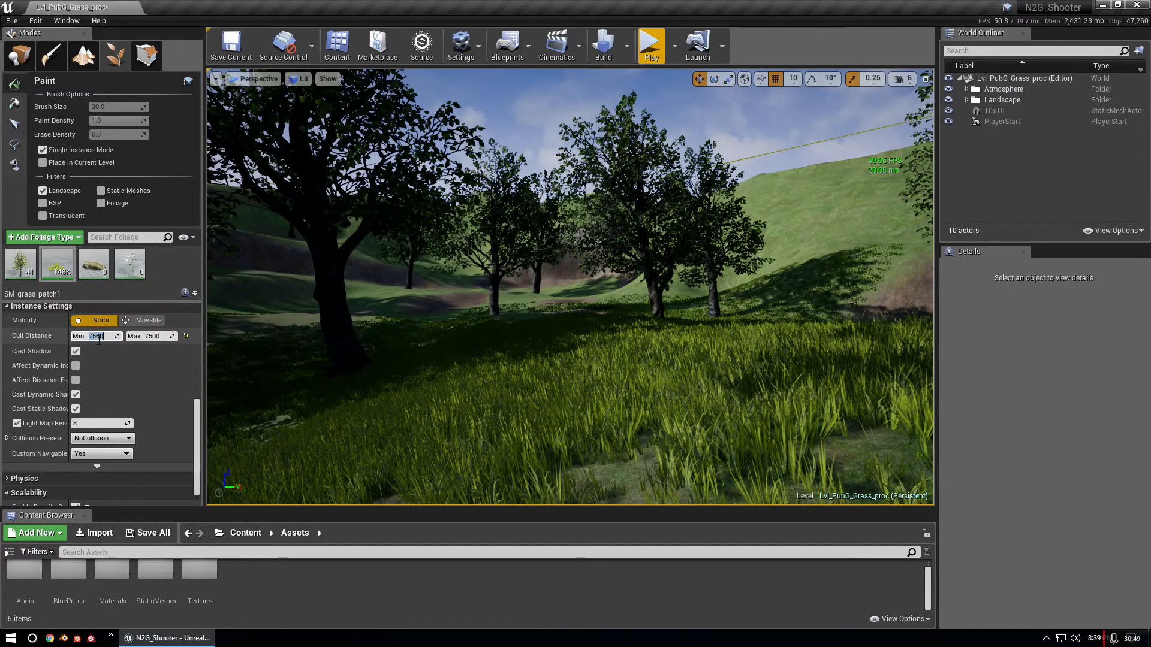
text(5000)
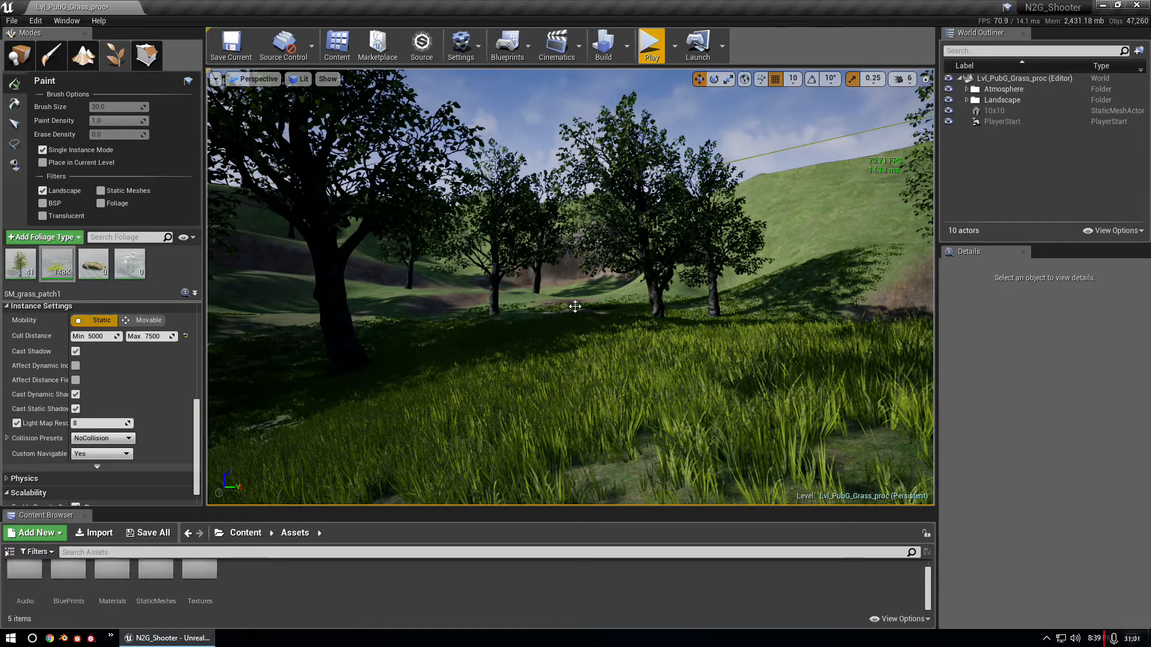
- Switch from foliage painting to object placement, start a full-screen play test and walk back to the grassy slope facing the far trees
click(20, 55)
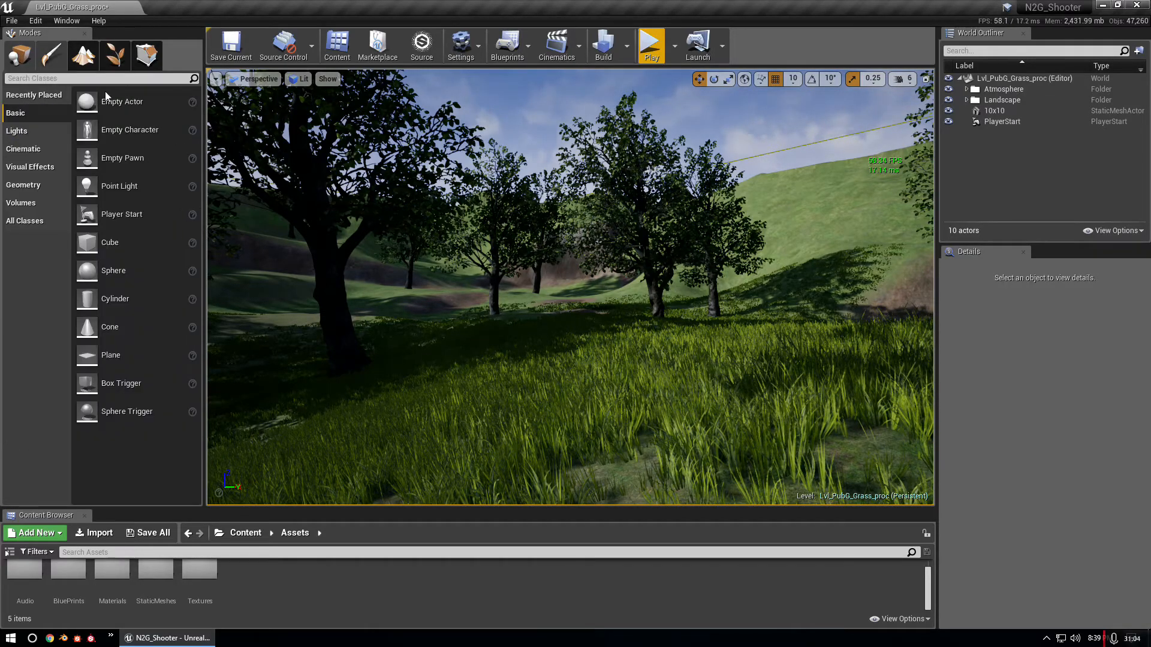
click(652, 48)
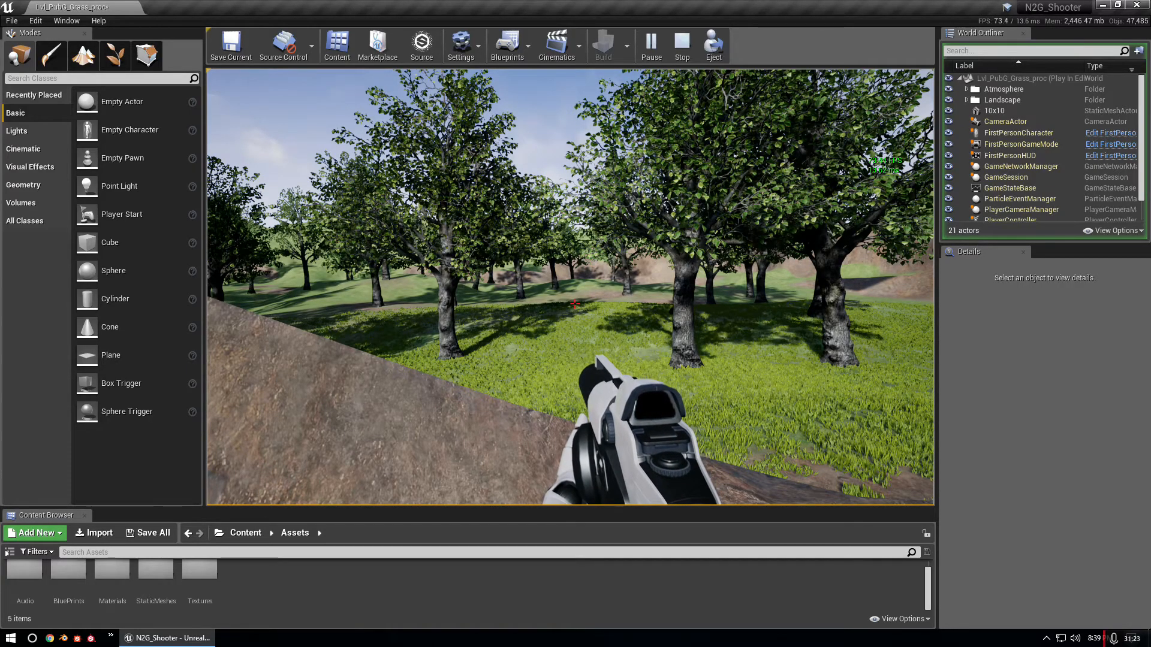
key(F11)
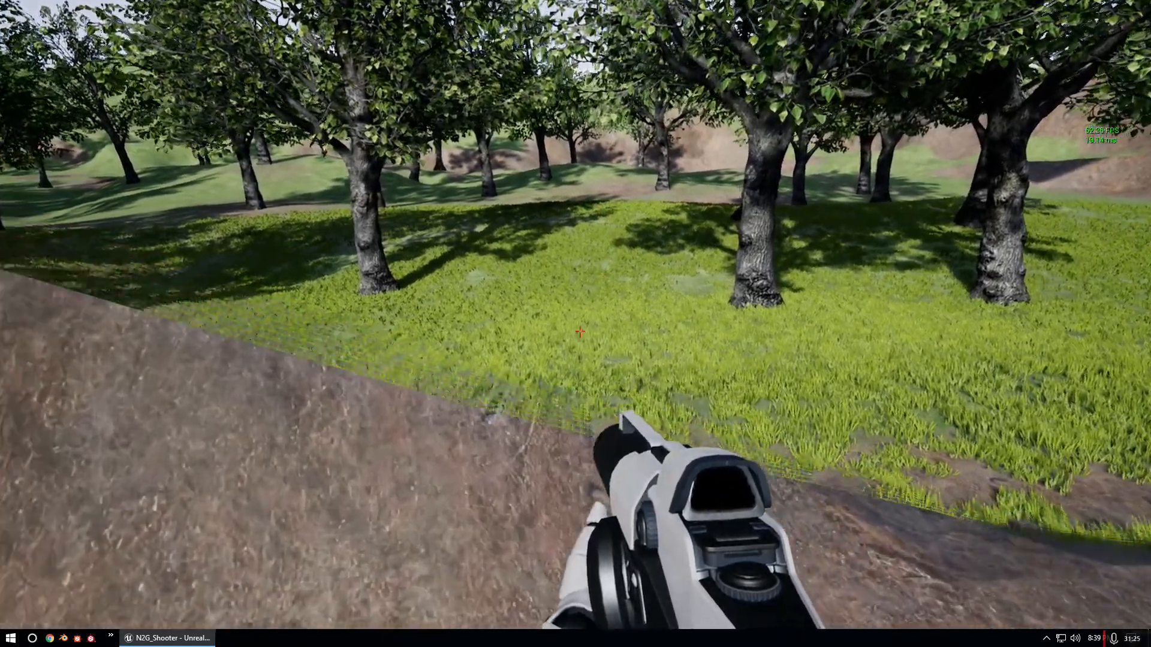
key(s)
key(w)
key(w)
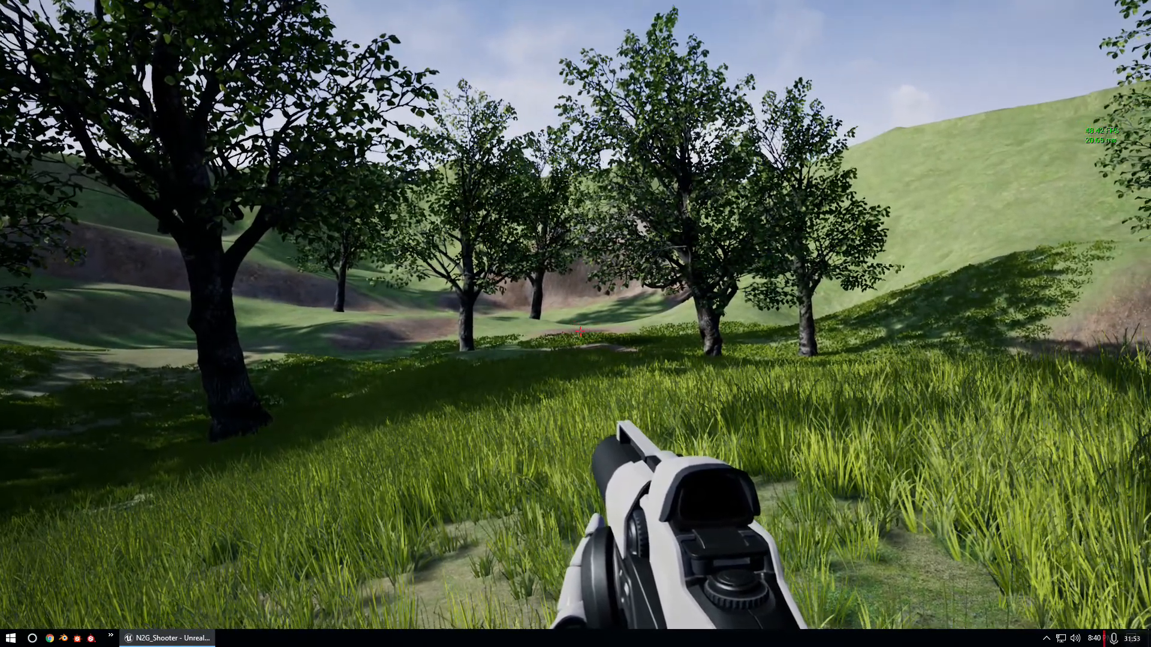
- Move back and forth on the grassy slope, examining how the distant grass fades in and out with the shorter cull distance
key(w)
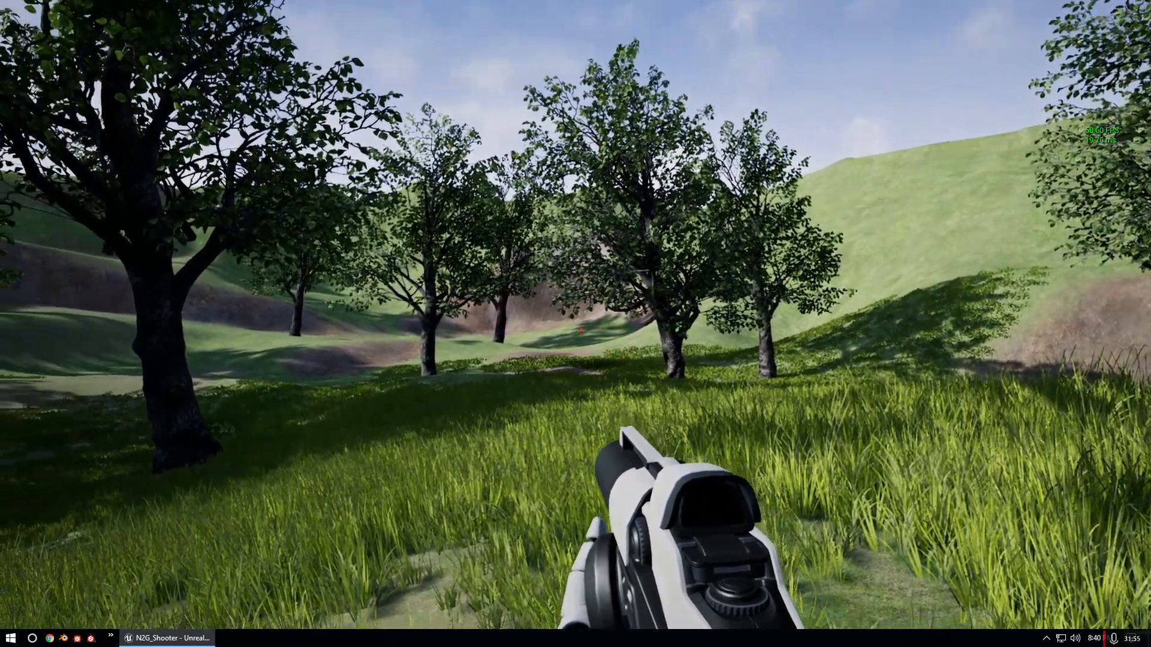
key(s)
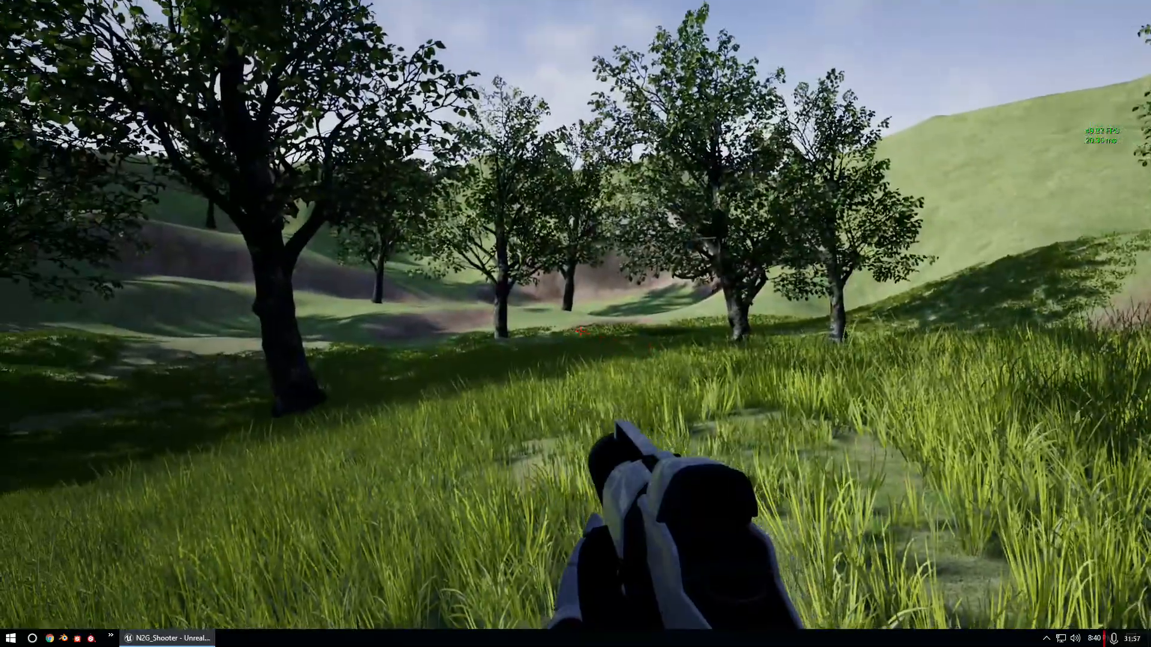
key(w)
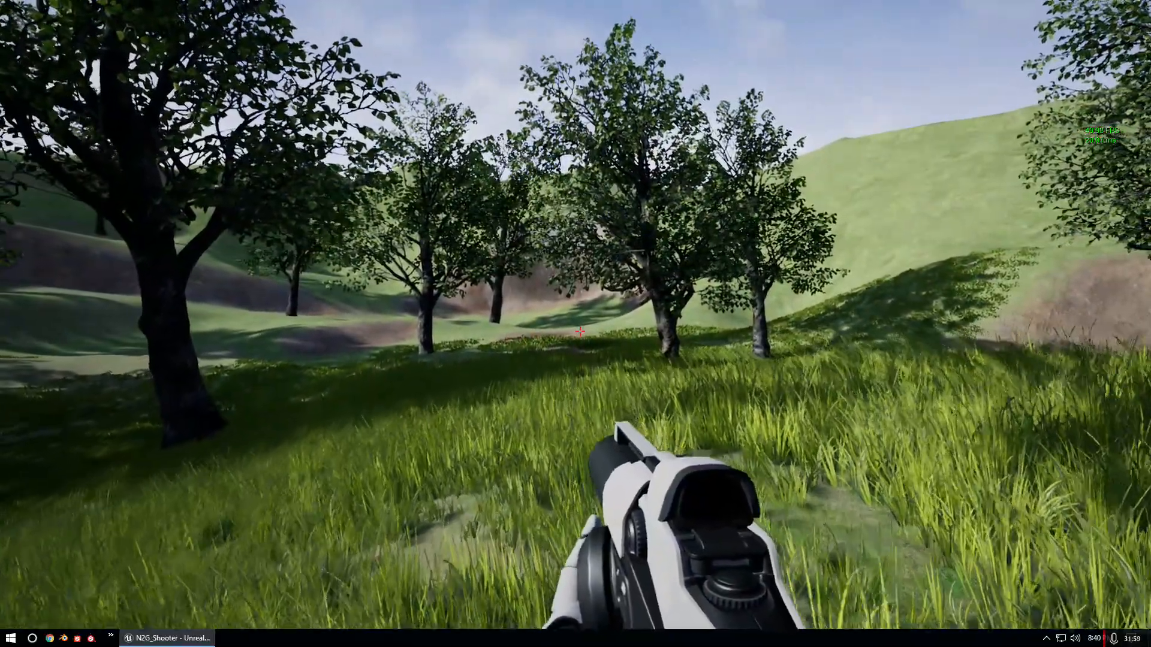
key(w)
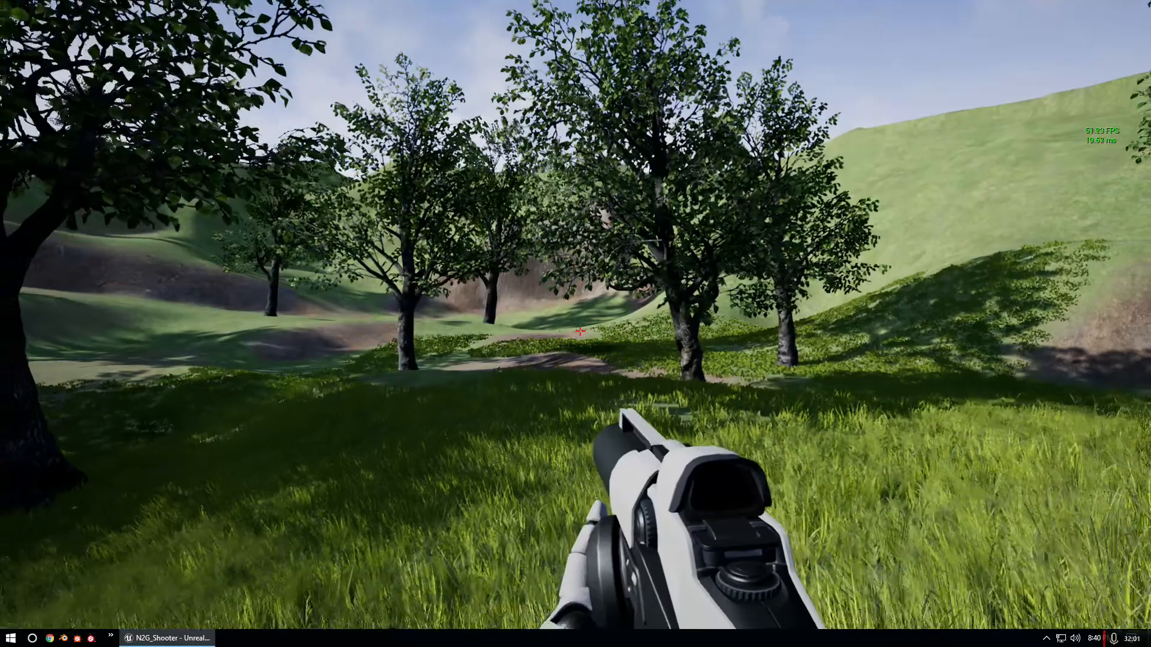
key(s)
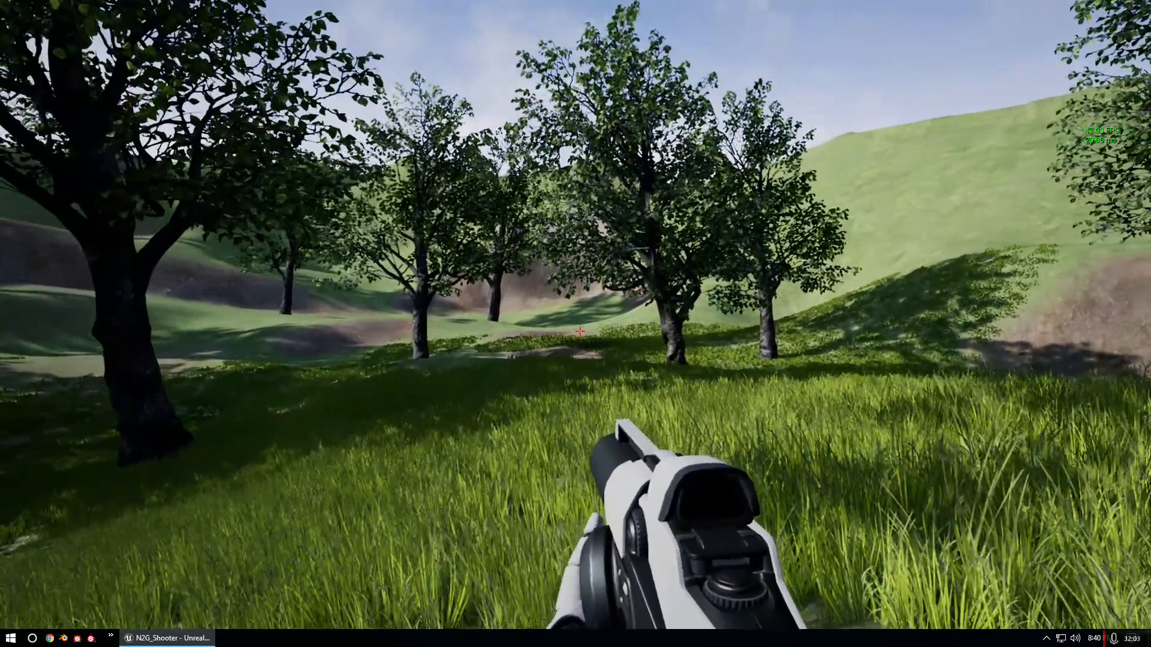
key(w)
key(s)
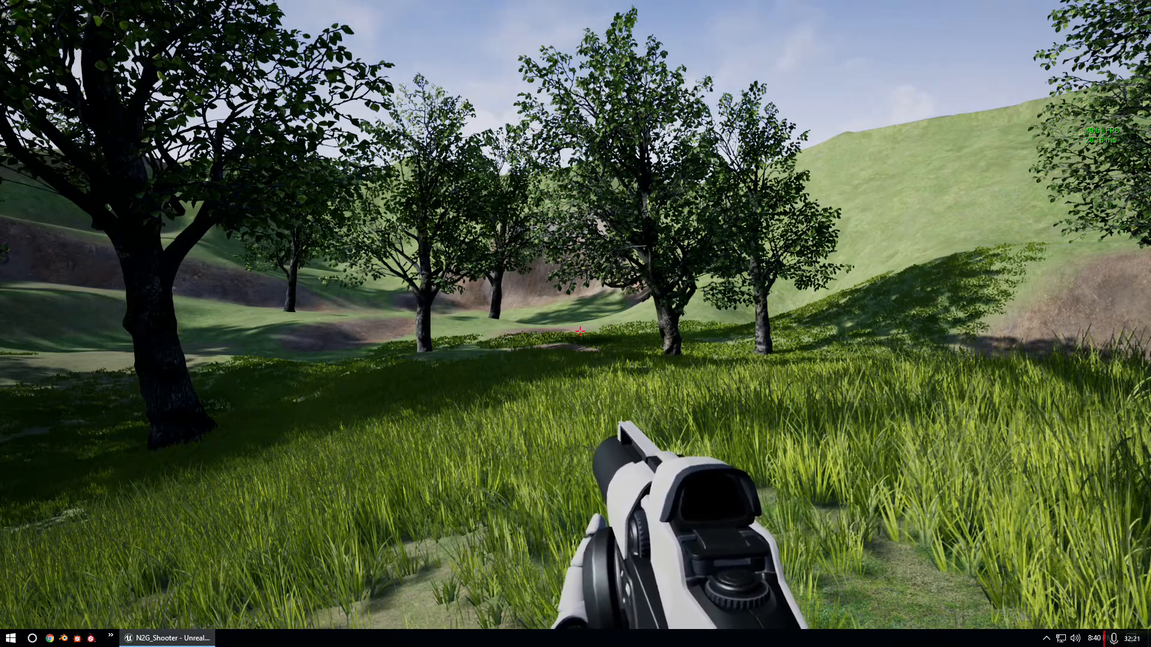
key(w)
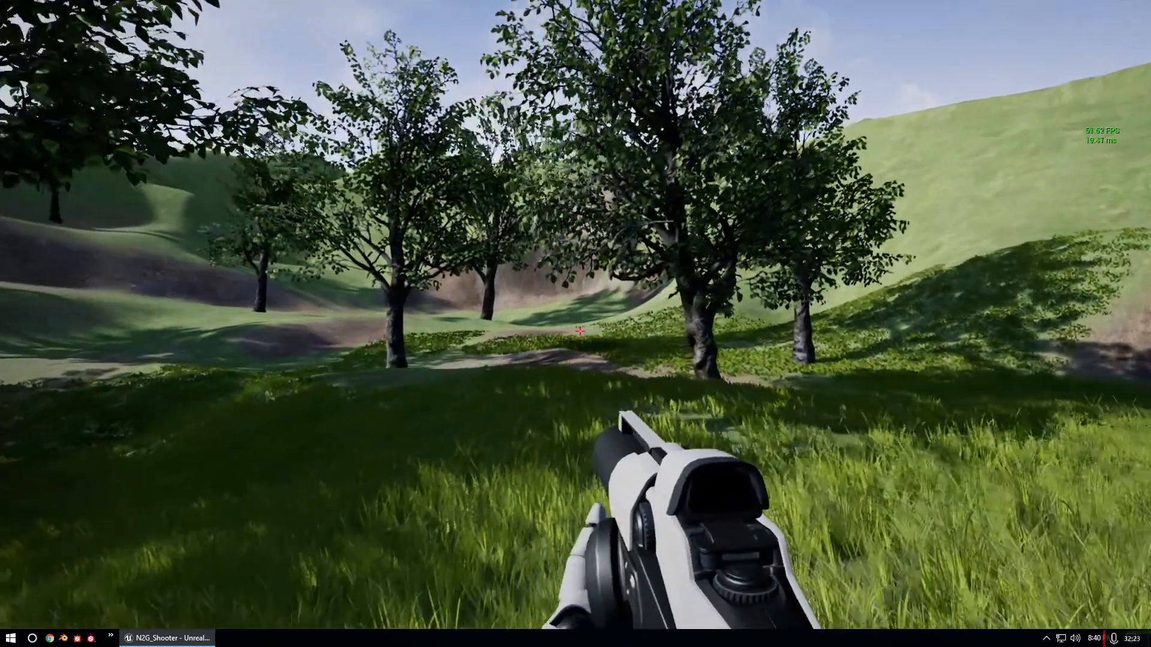
key(w)
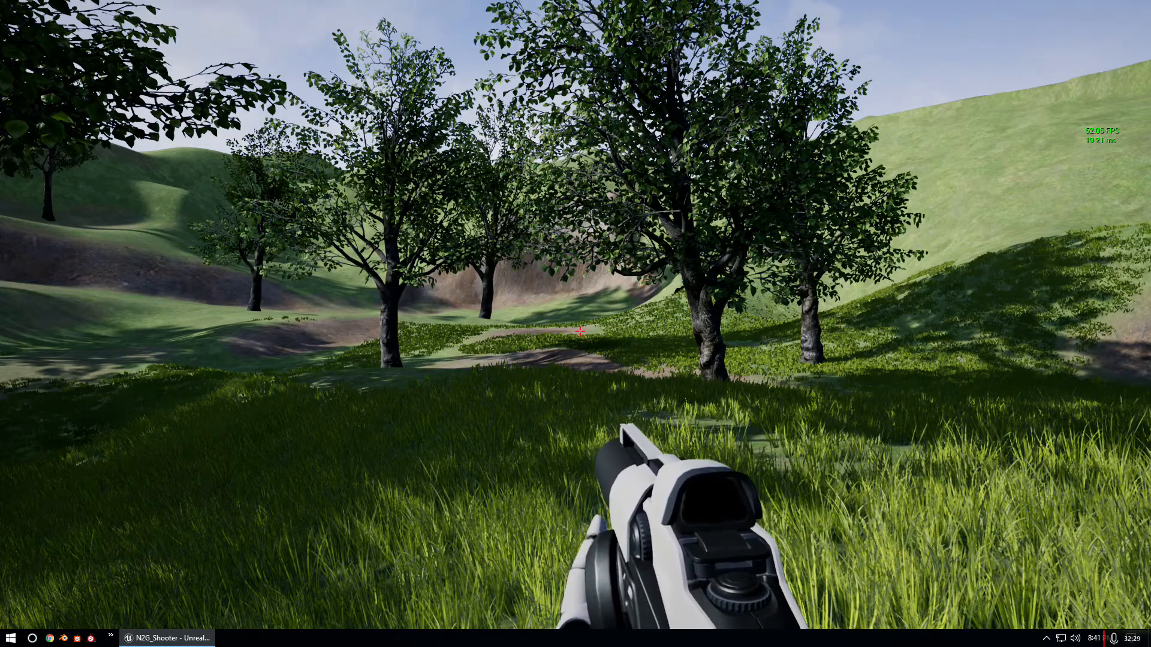
key(w)
key(s)
key(s)
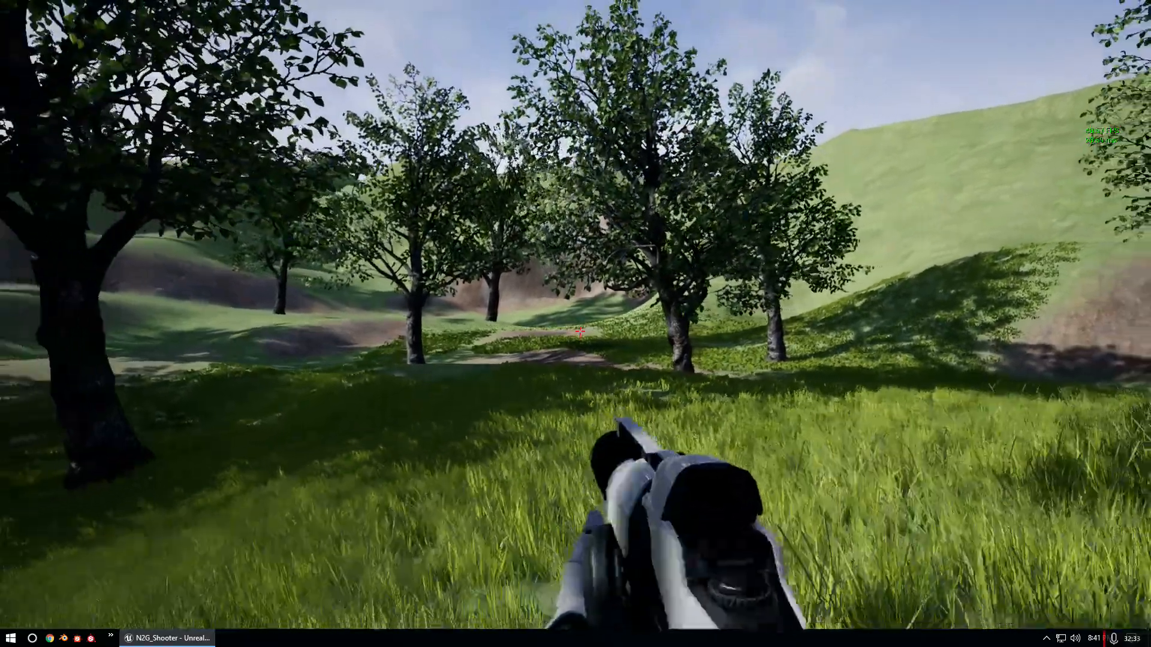
key(s)
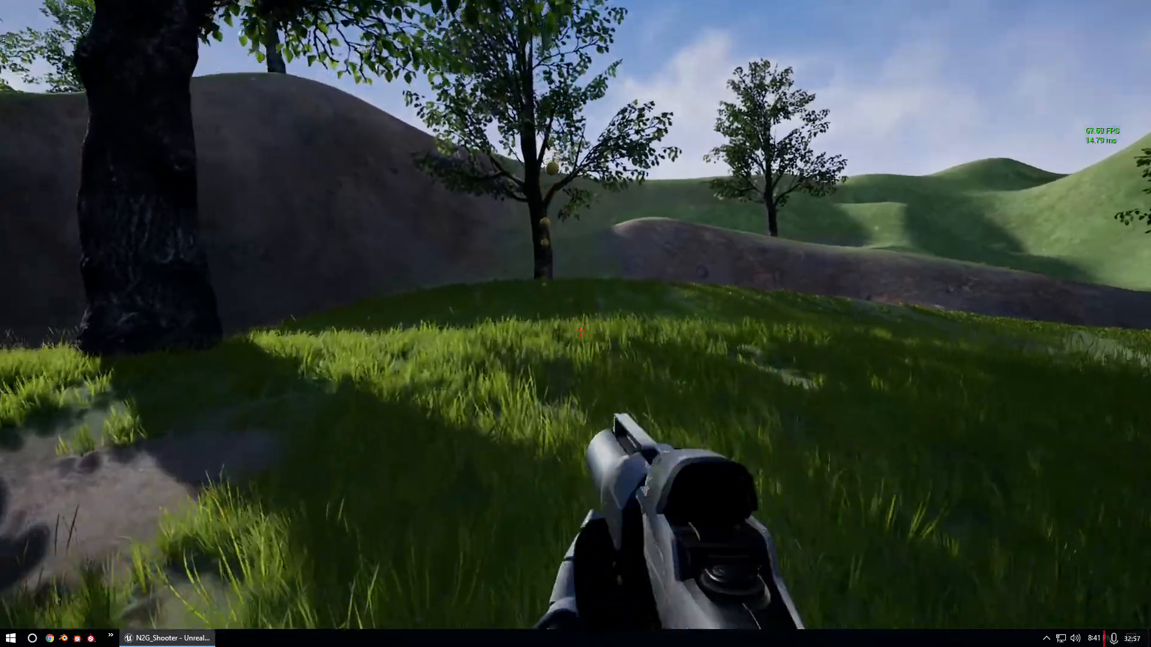
- Walk over the shaded grass toward the tree below the rocky slope and on to the forest clearings, checking grass coverage and frame rate
key(w)
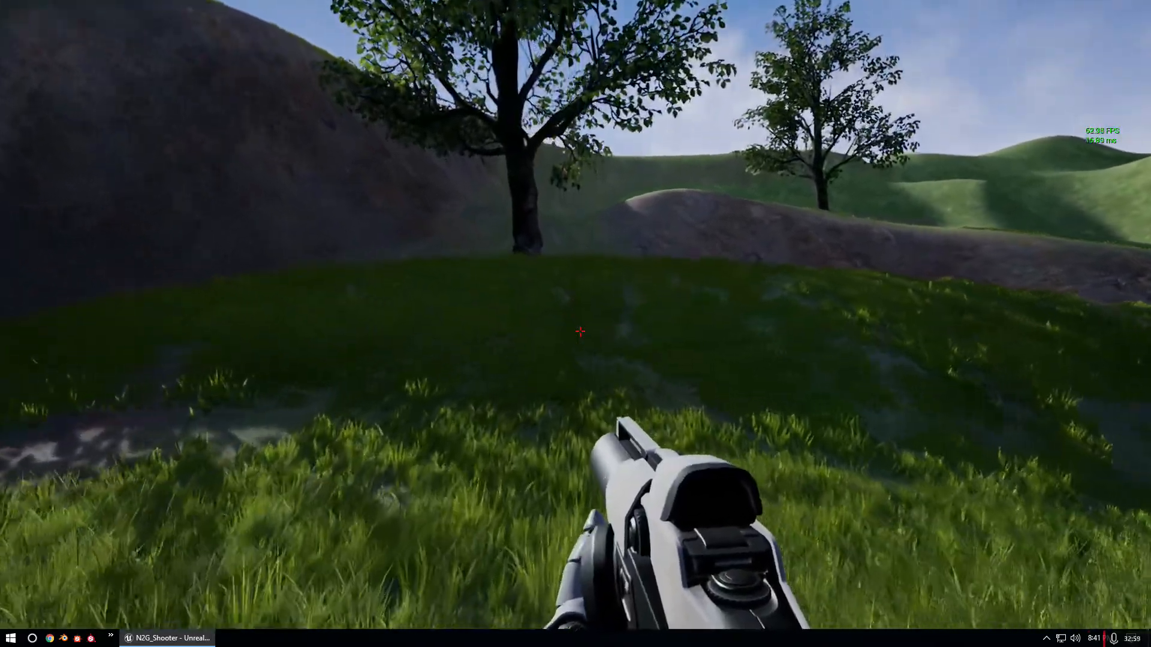
key(w)
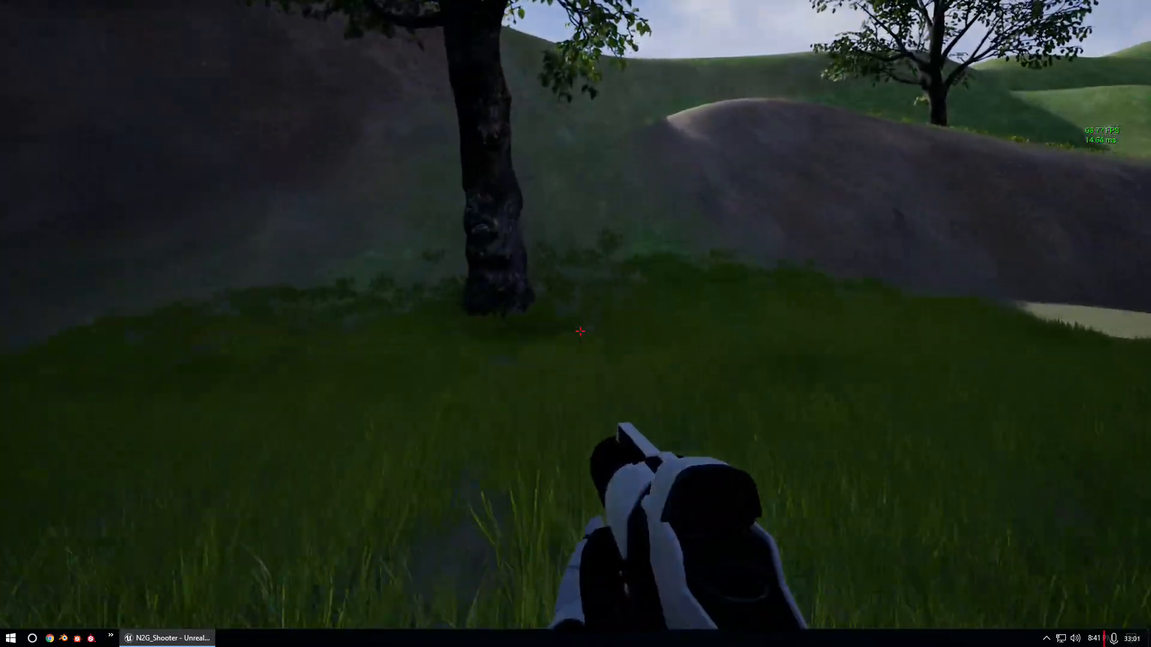
key(w)
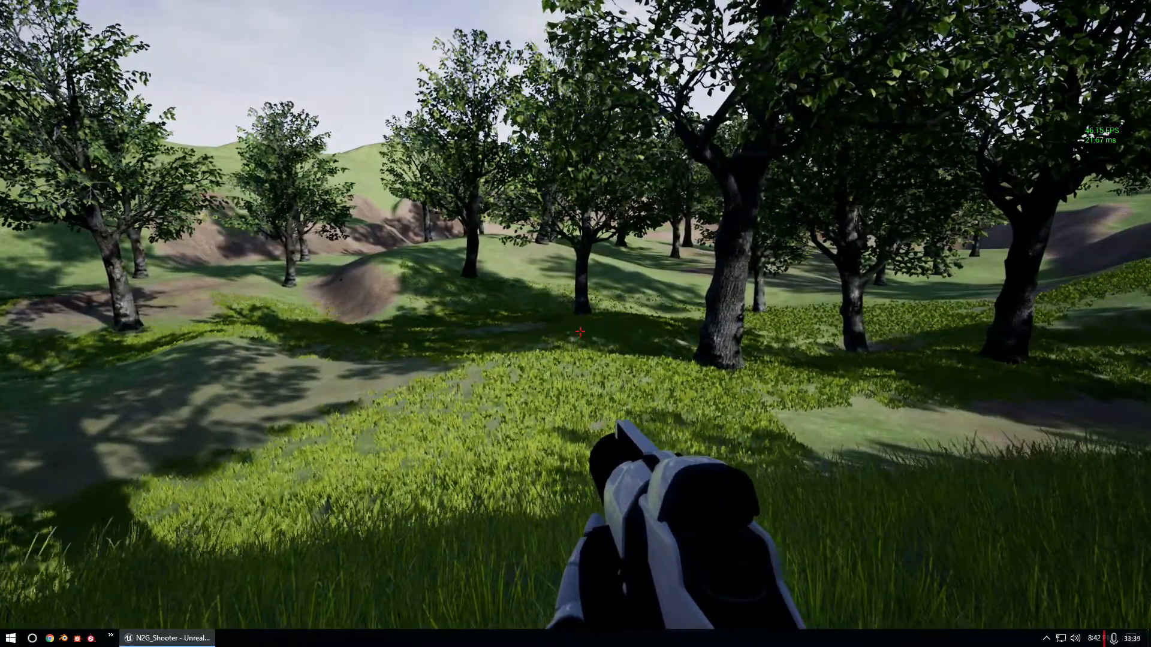
key(w)
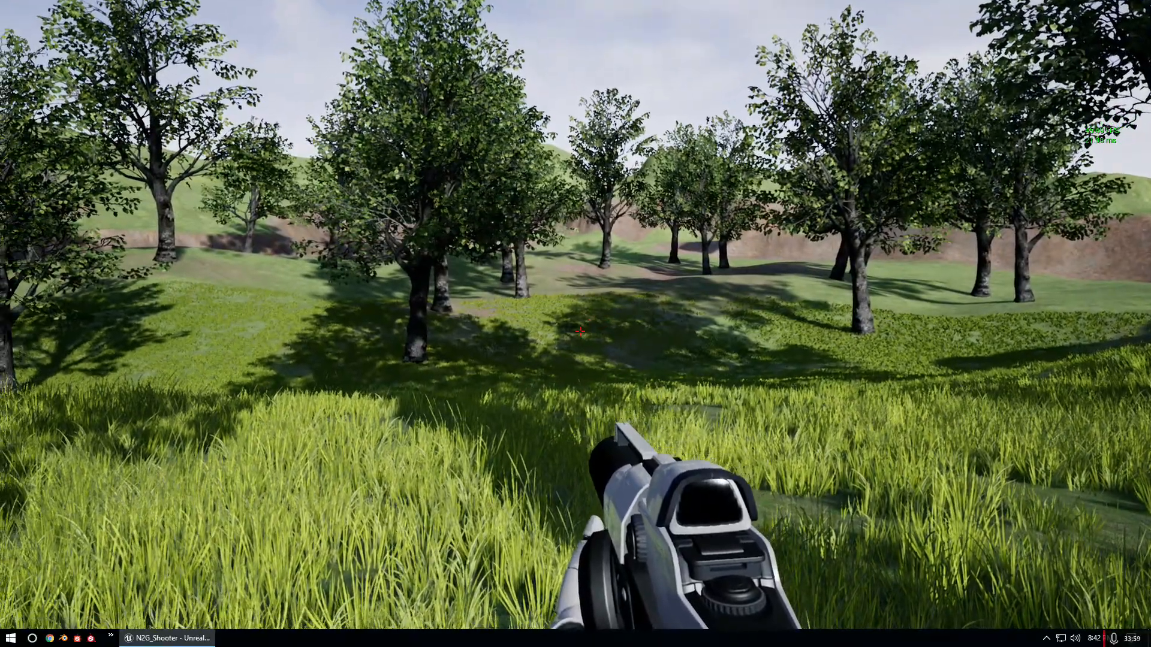
key(w)
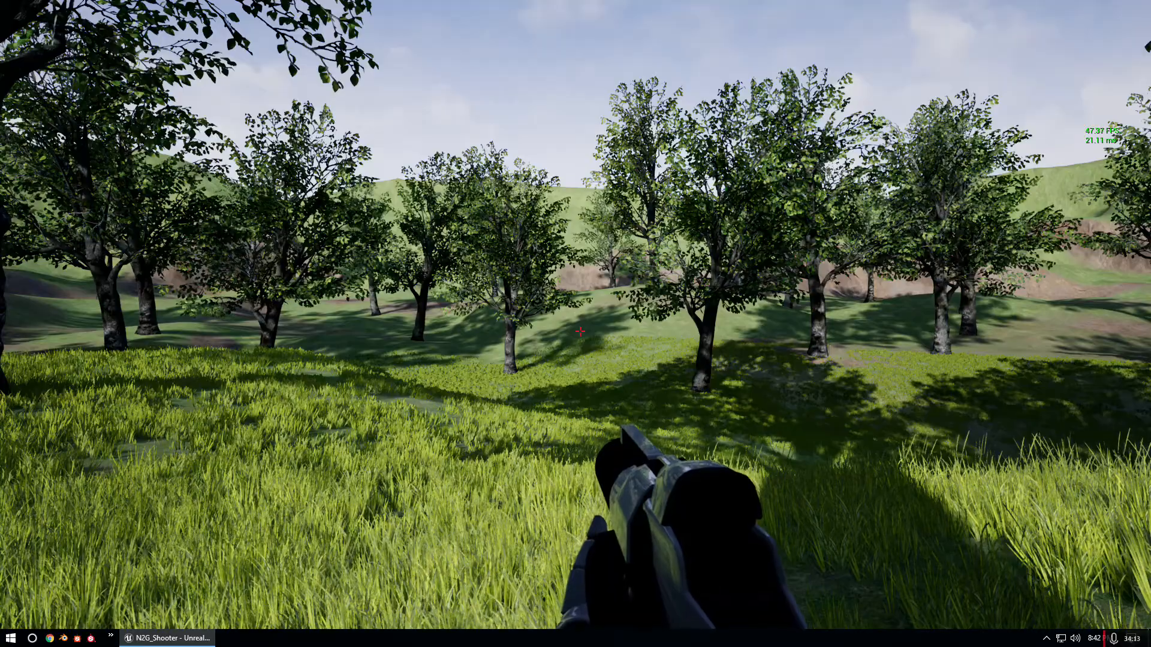
- Walk down the sunlit grass slope toward the tree in the hollow, examining the grass fade distance
key(w)
key(d)
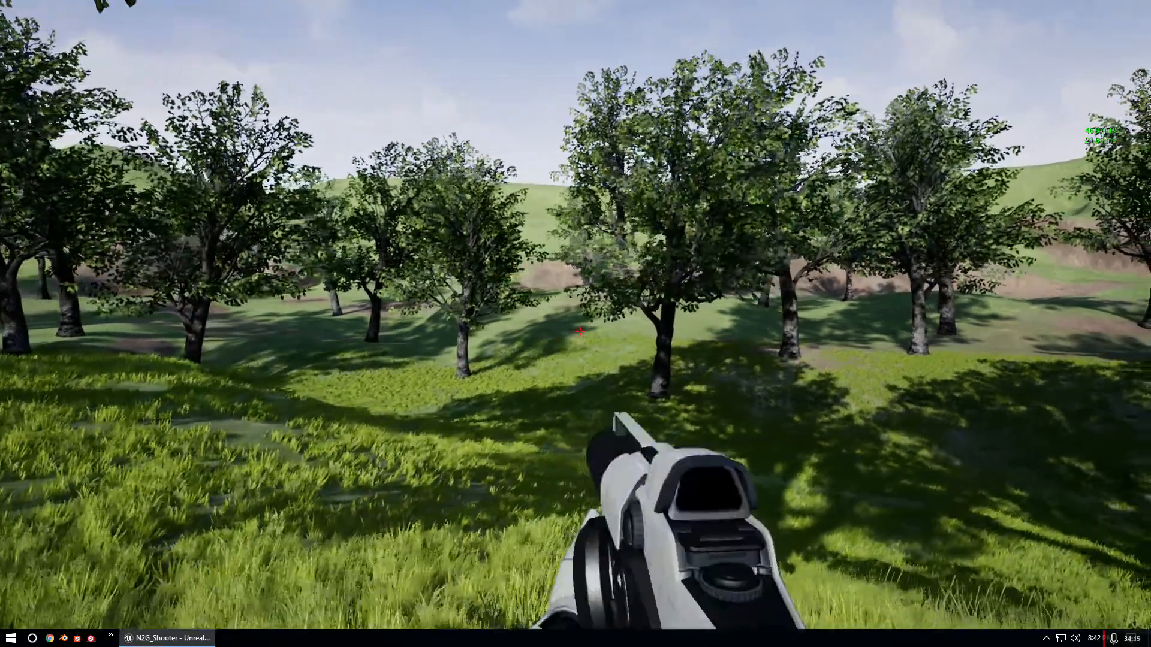
key(w)
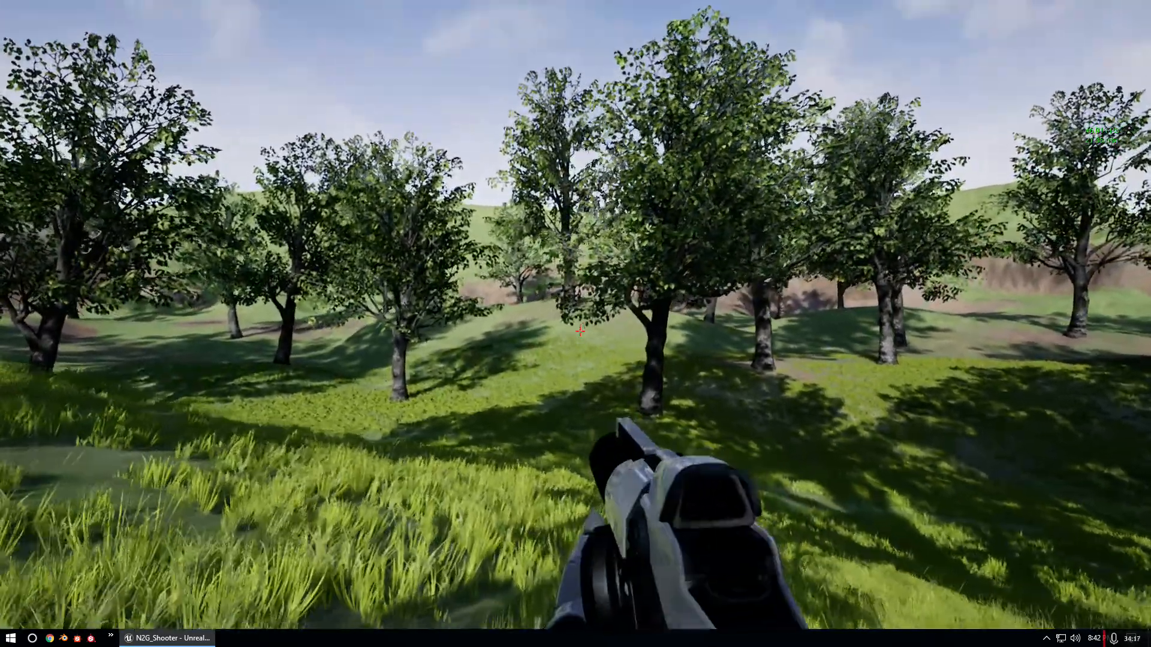
key(w)
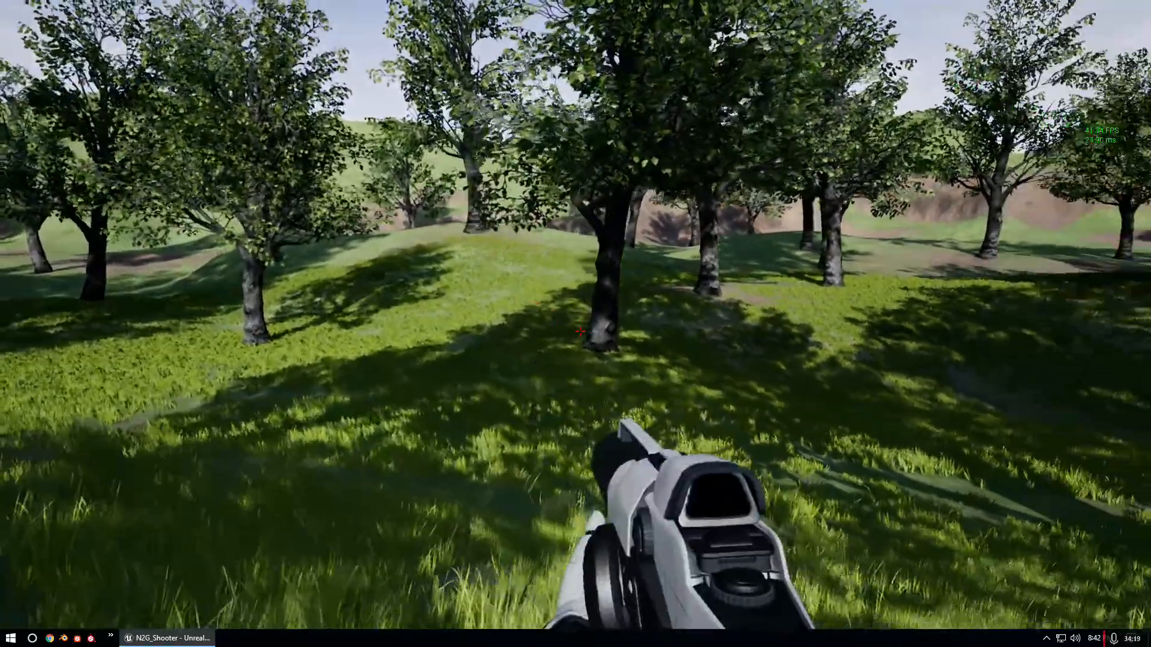
- Walk along the grass beside the dirt trail toward the shaded hollow, checking the distant grass and the frame rate
key(a)
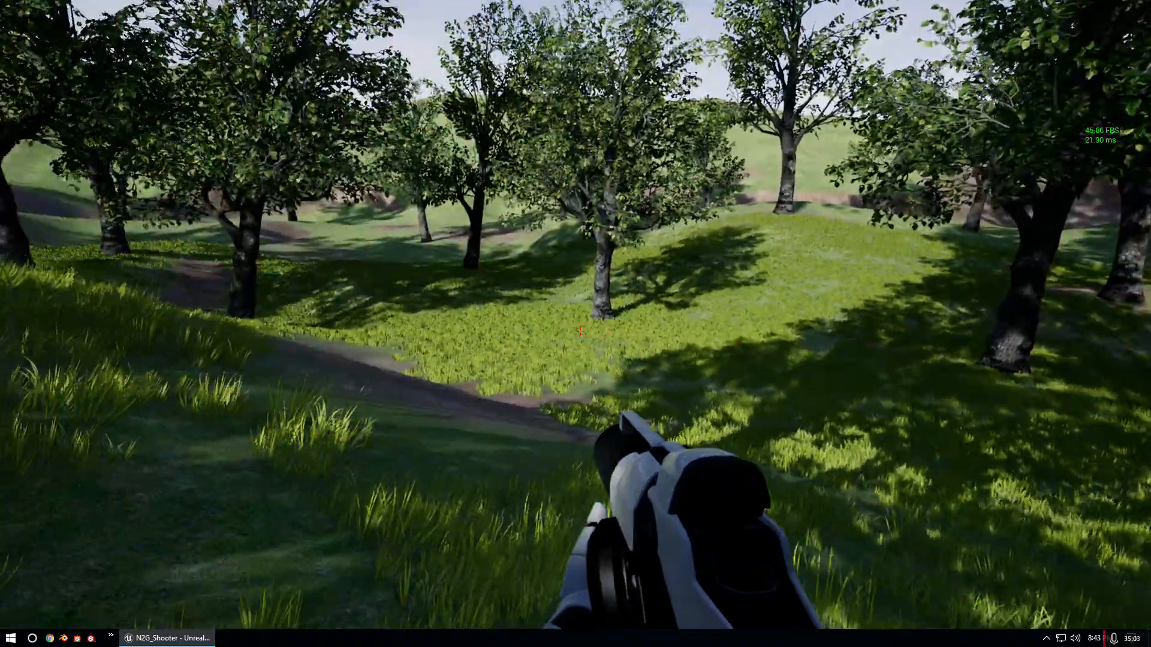
key(w)
key(w)
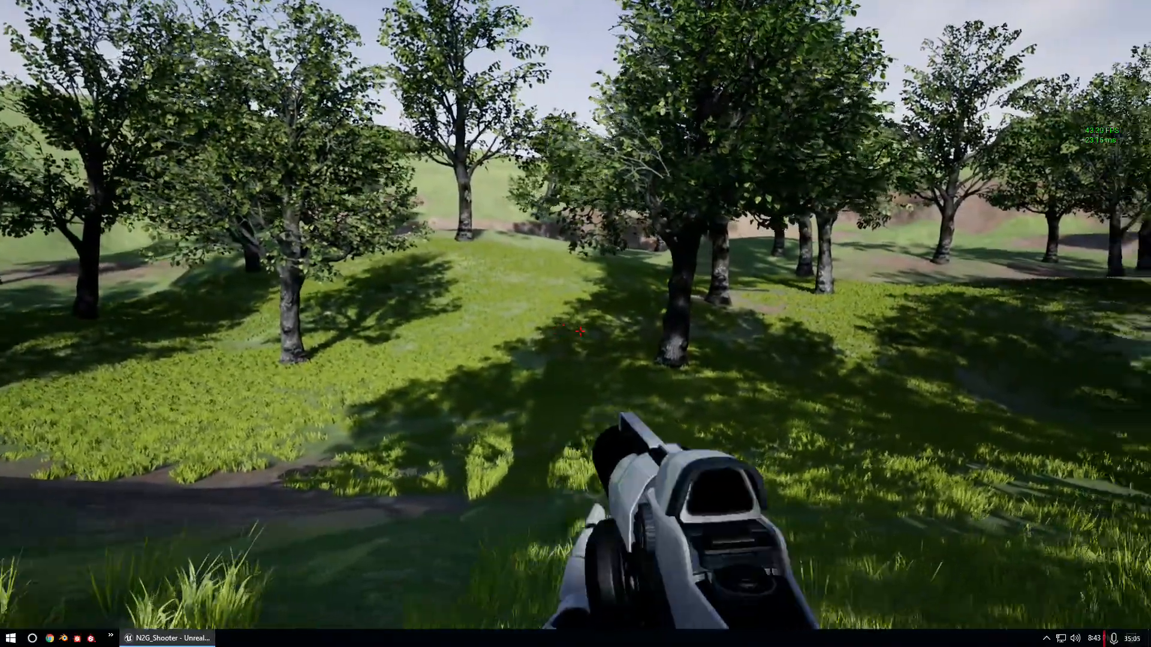
key(w)
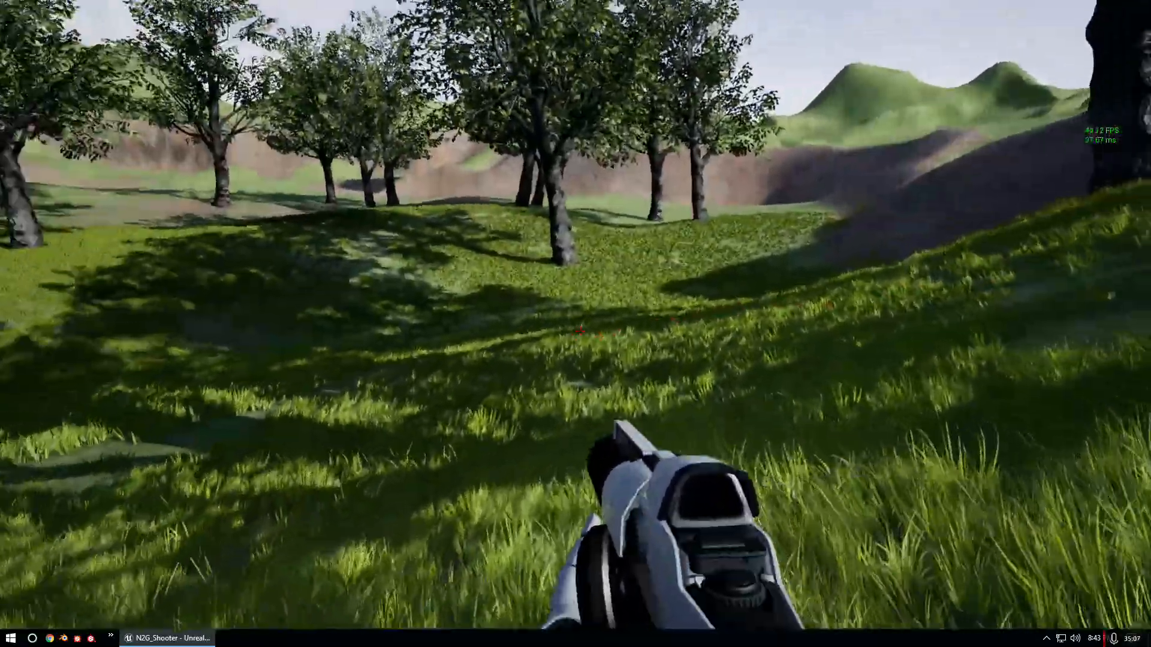
- Walk to the rocky slope overlooking the sunlit trees, end the play session and restore the viewport to its normal size
key(w)
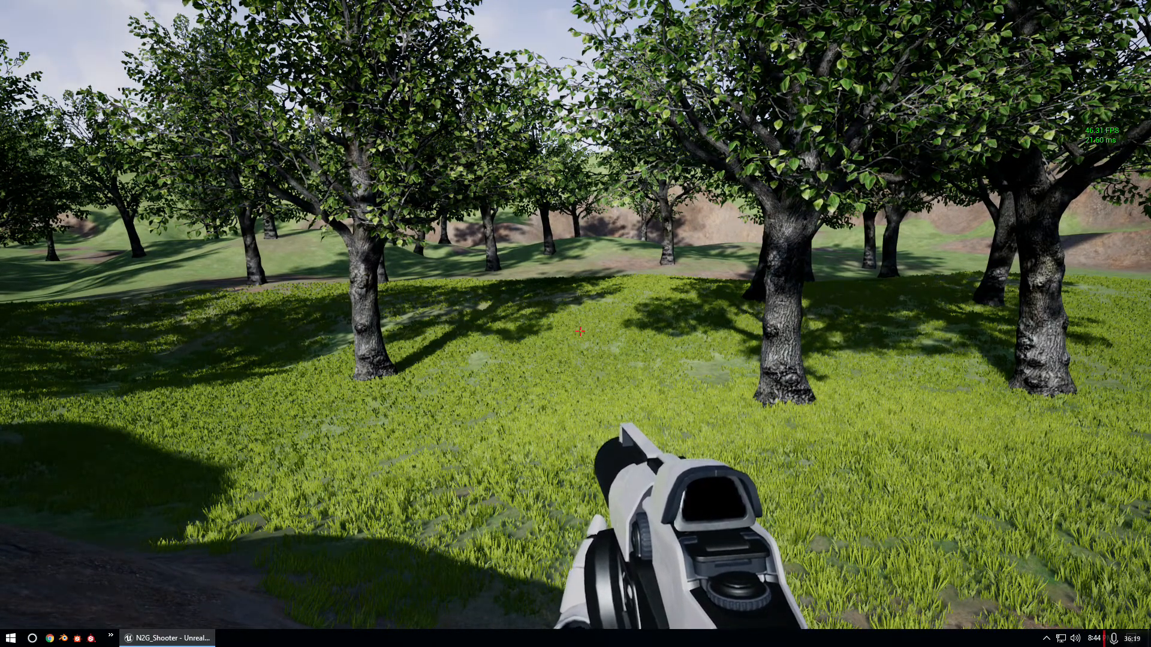
key(F8)
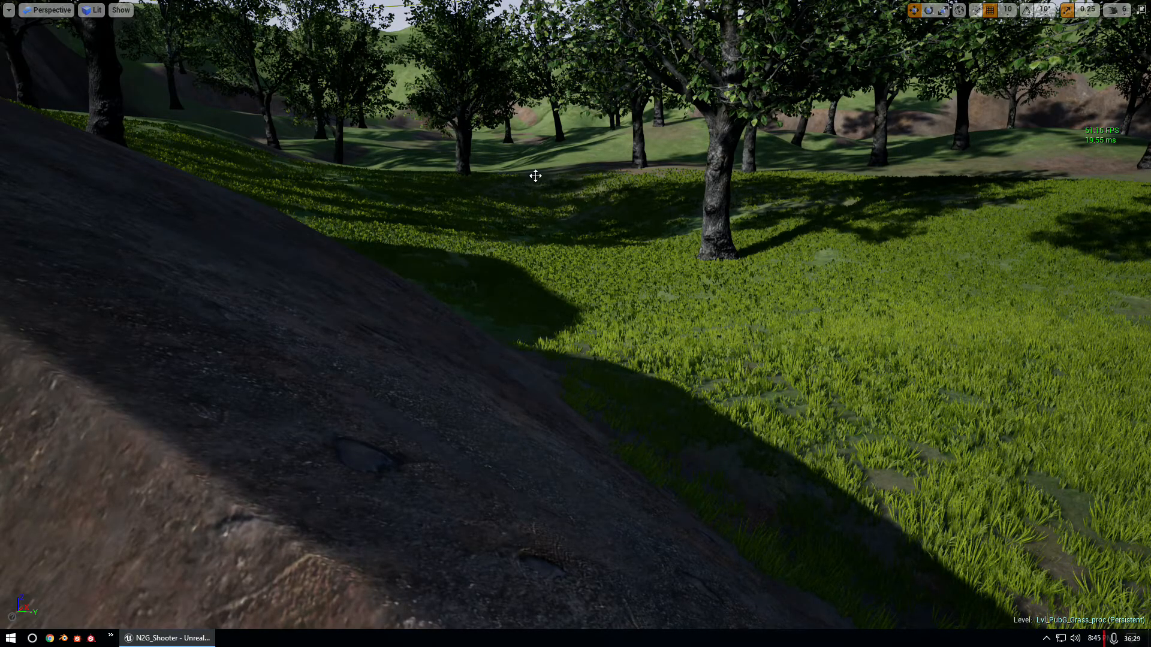
key(F11)
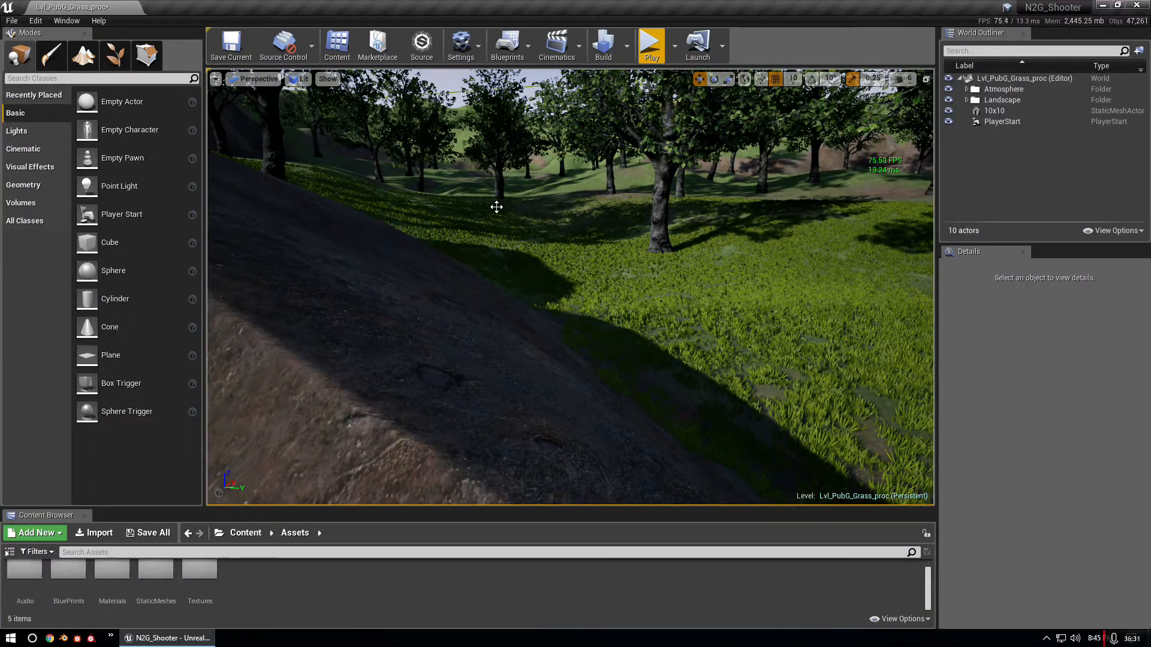
- Start a new full-screen play session and walk back and forth on the sunlit grass below the rocky slope, checking the grass
click(652, 43)
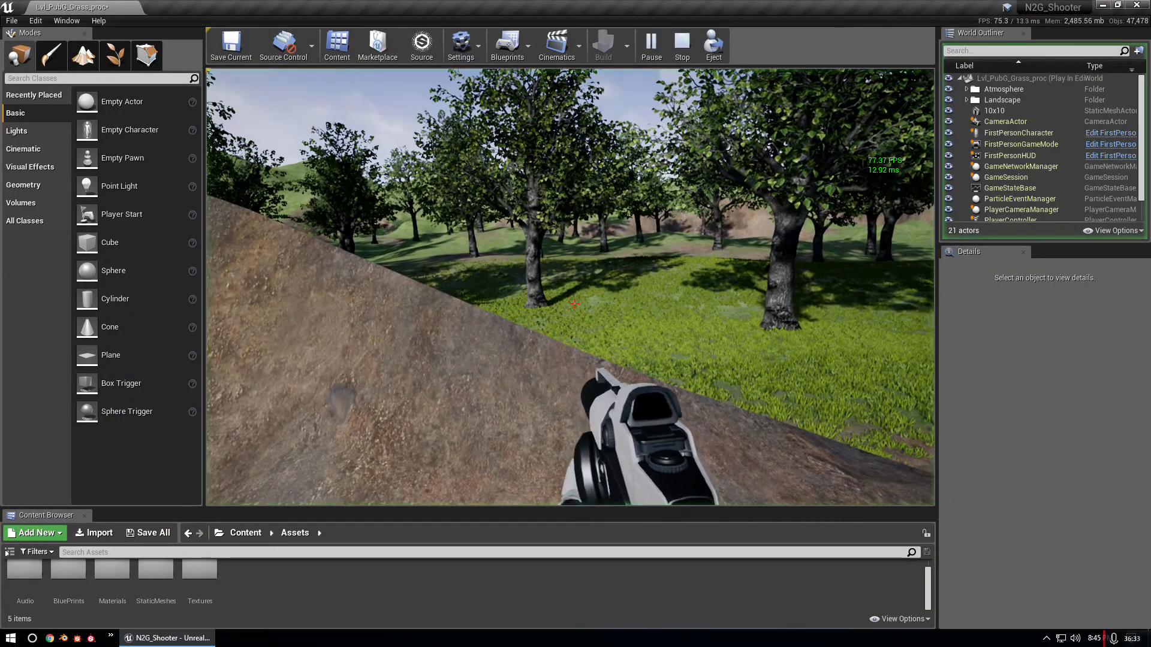
key(F11)
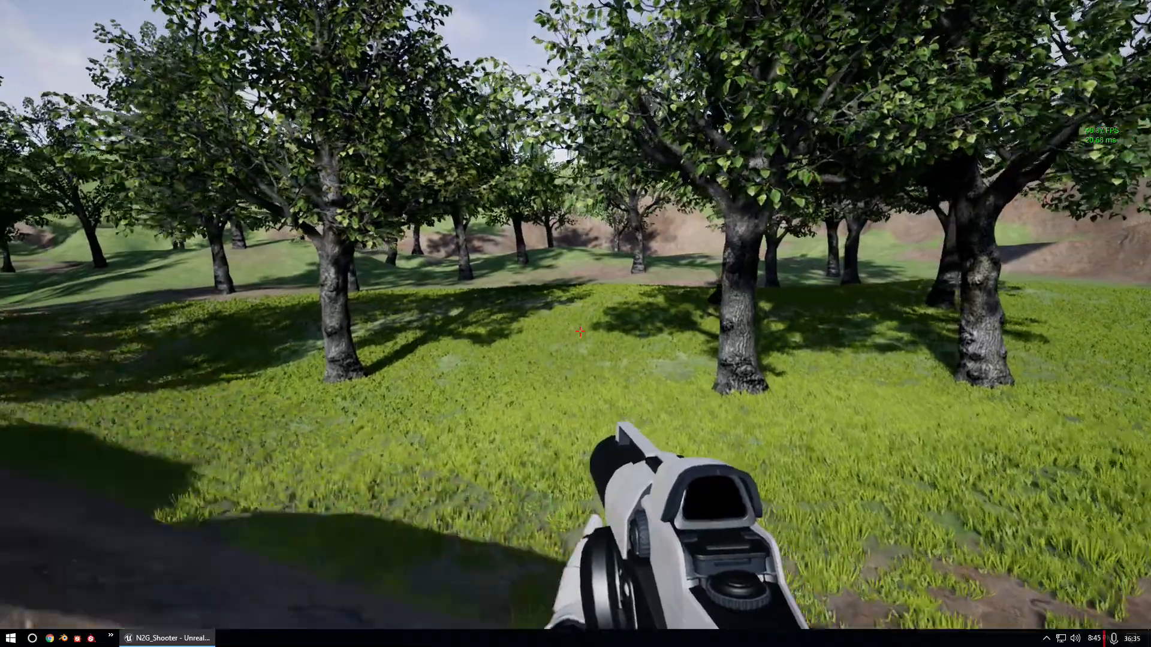
key(w)
key(w)
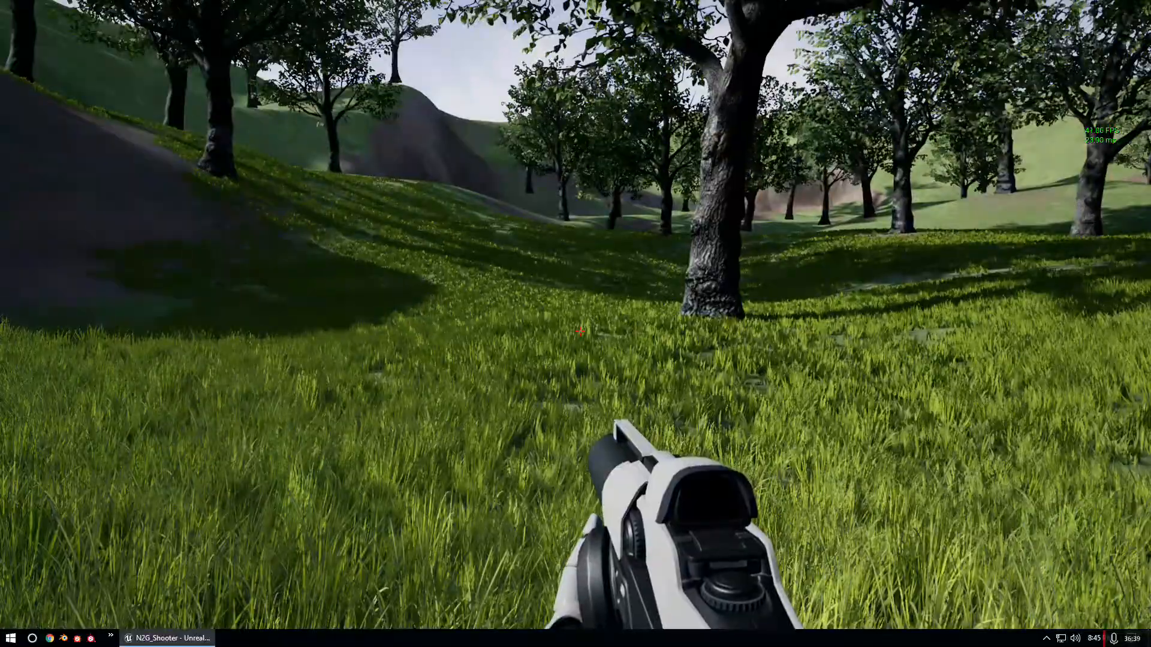
key(a)
key(s)
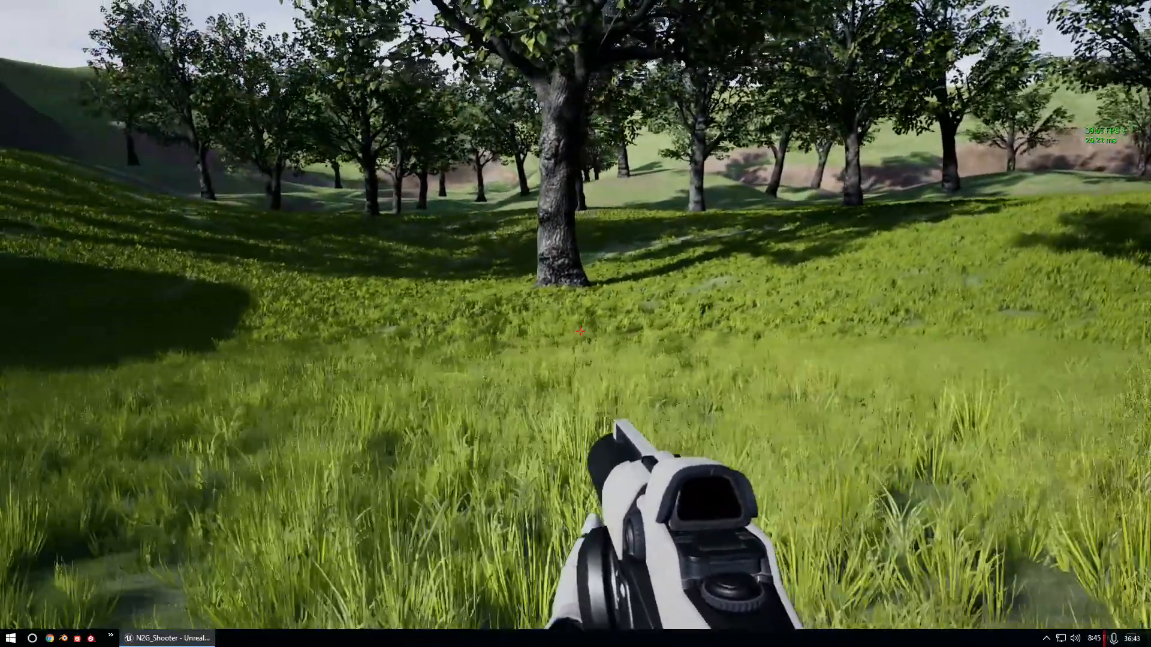
- Walk from the bare rocky slope back across the sunlit grass to the shaded tree, comparing the frame rate
key(w)
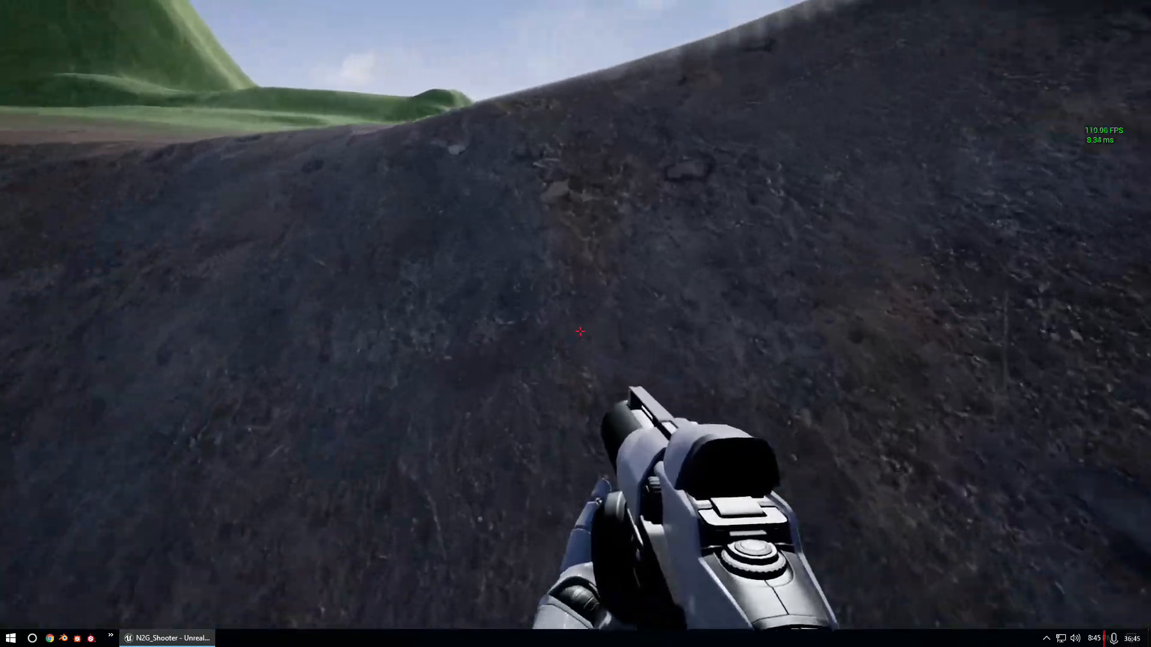
key(w)
key(w)
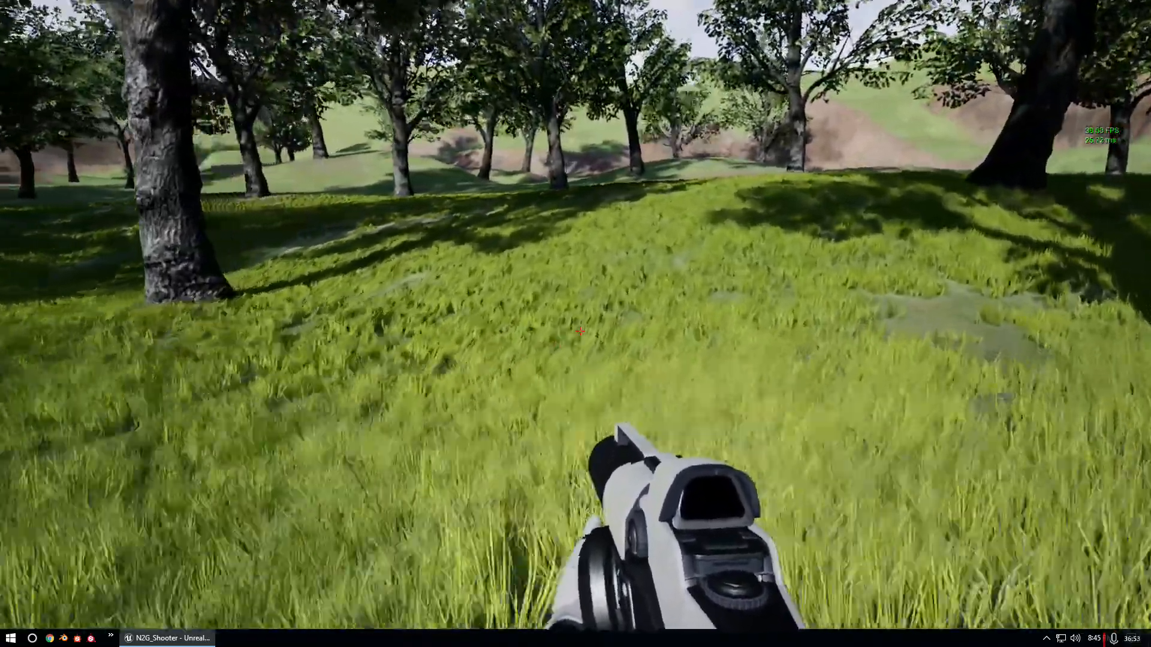
key(w)
key(d)
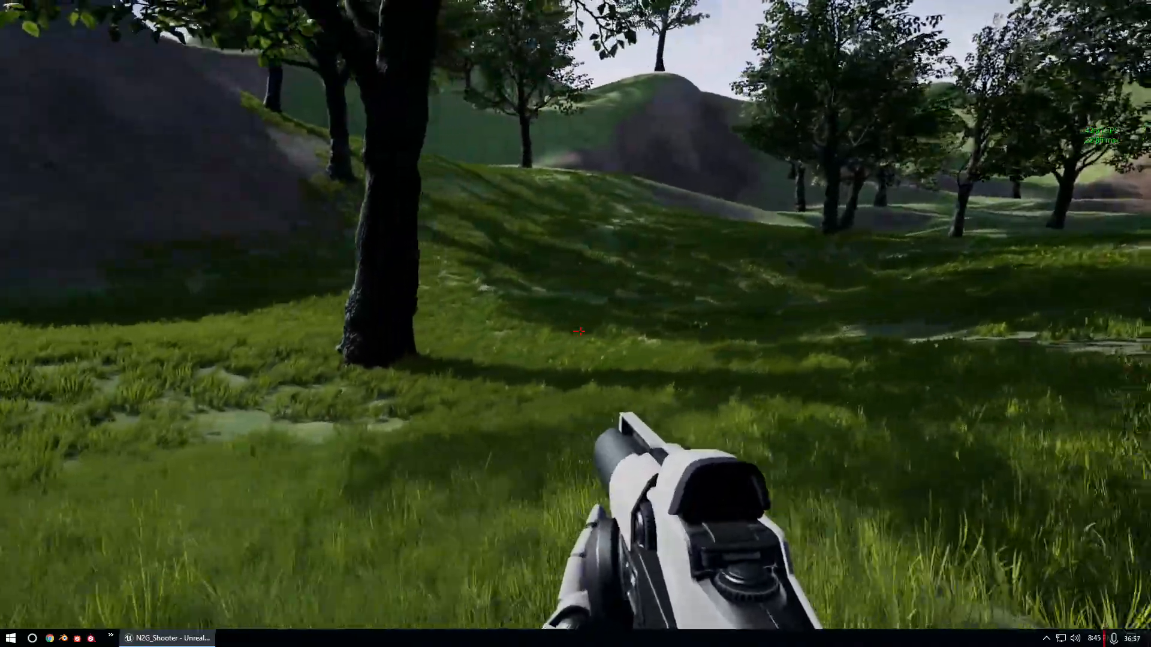
- Walk through the shaded clearing and up the grassy mound facing the distant cliffs, examining the grass coverage and frame rate
key(w)
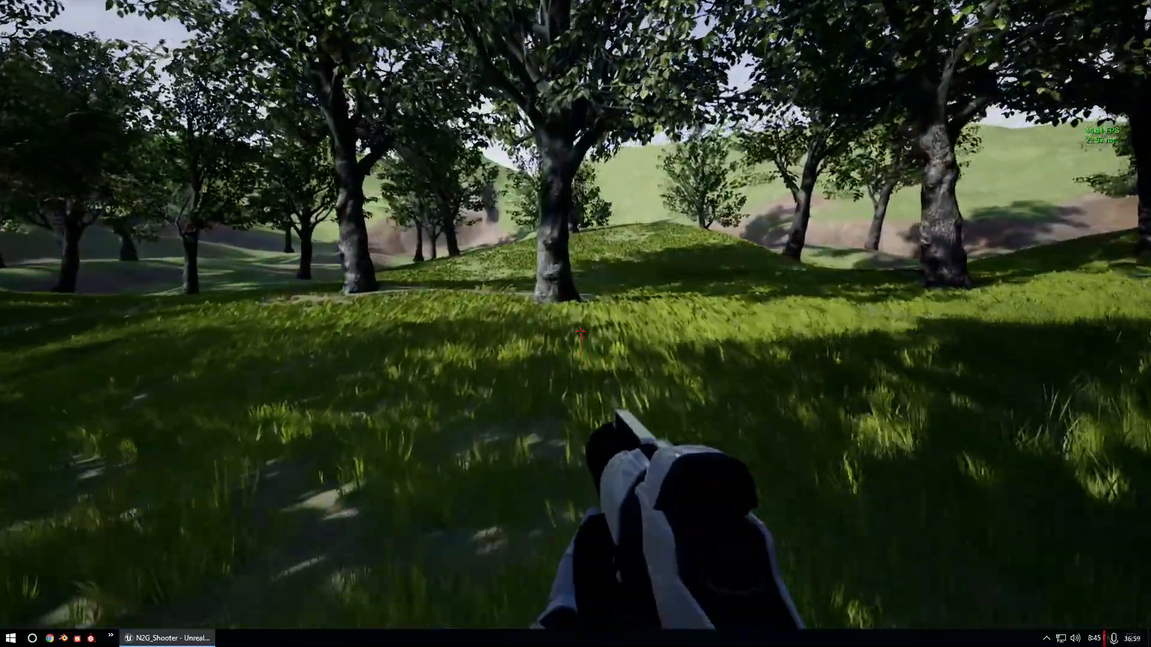
key(w)
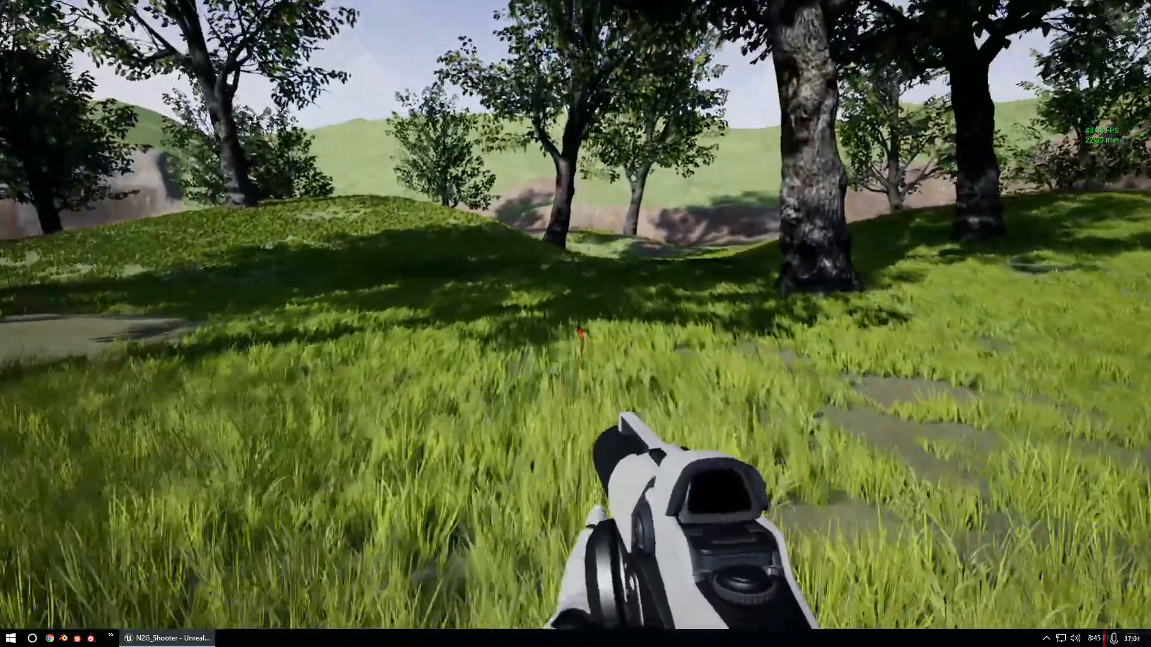
key(w)
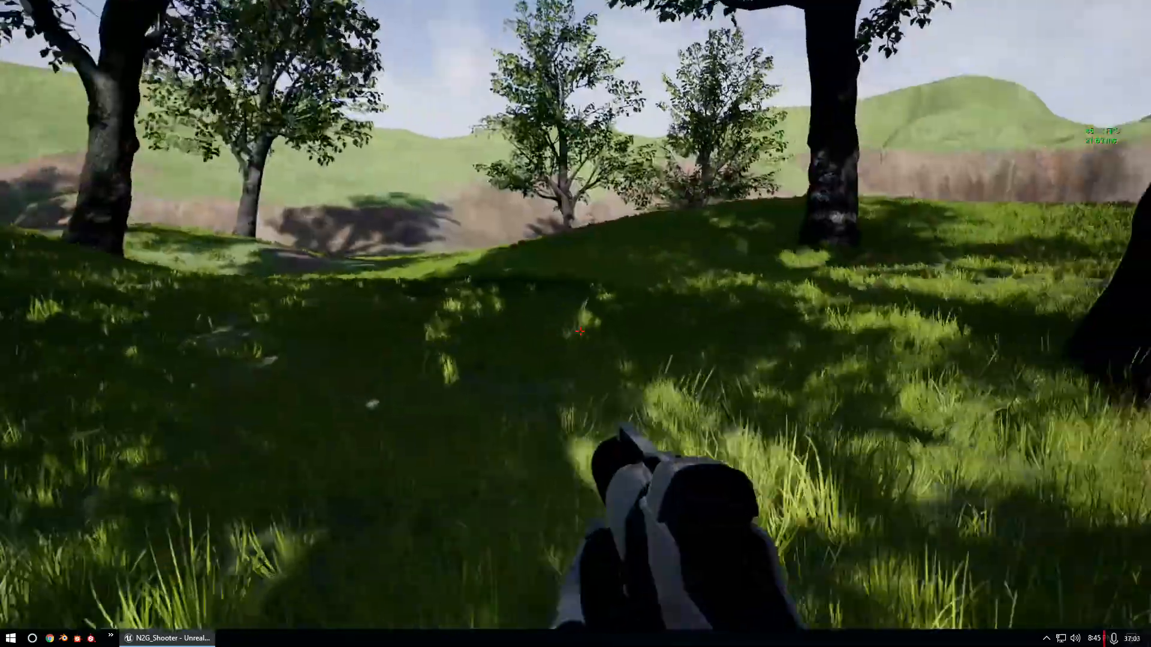
key(w)
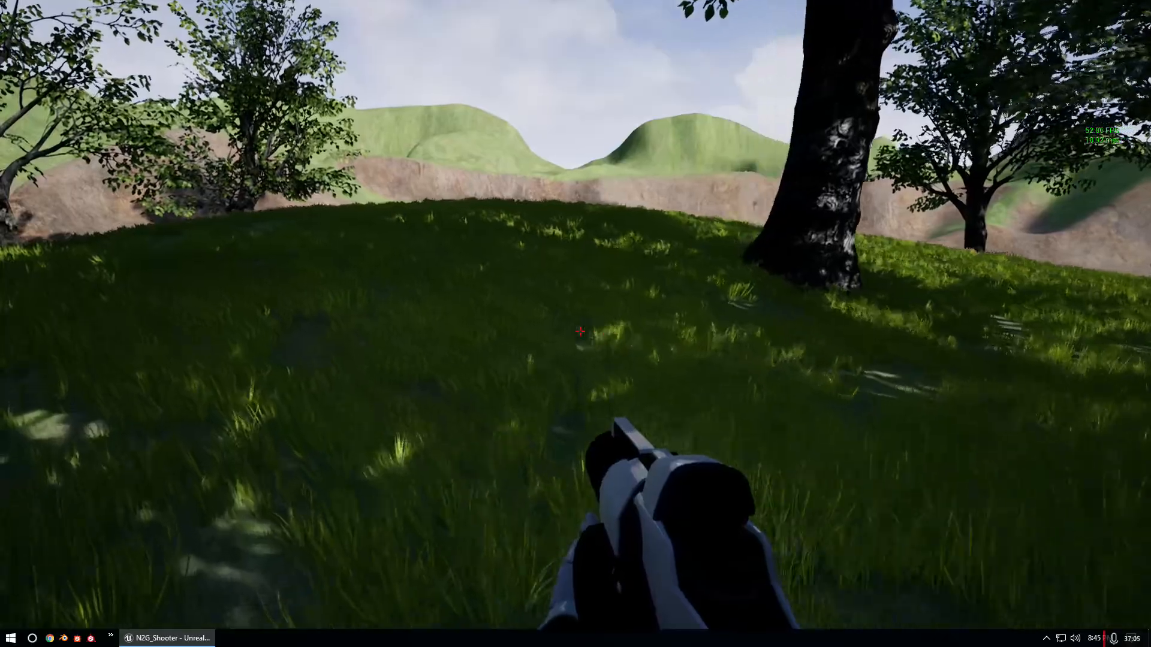
key(w)
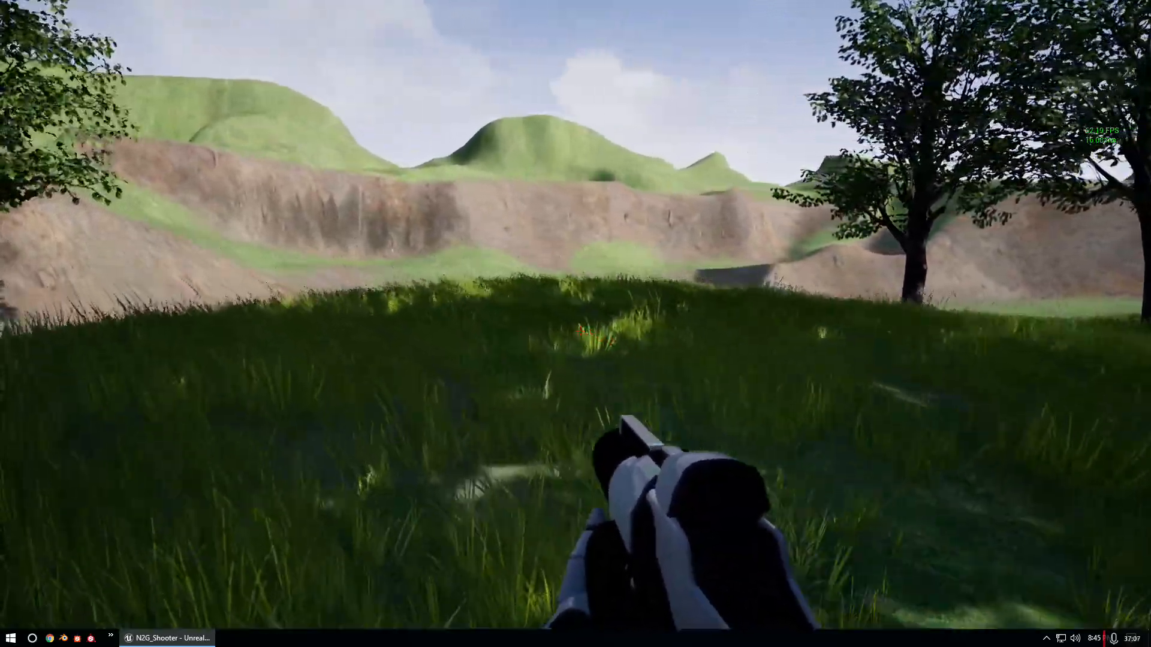
- Walk along the grassy hillside and down through the trees to the bare dirt patch, examining how the grass meets the ground
key(w)
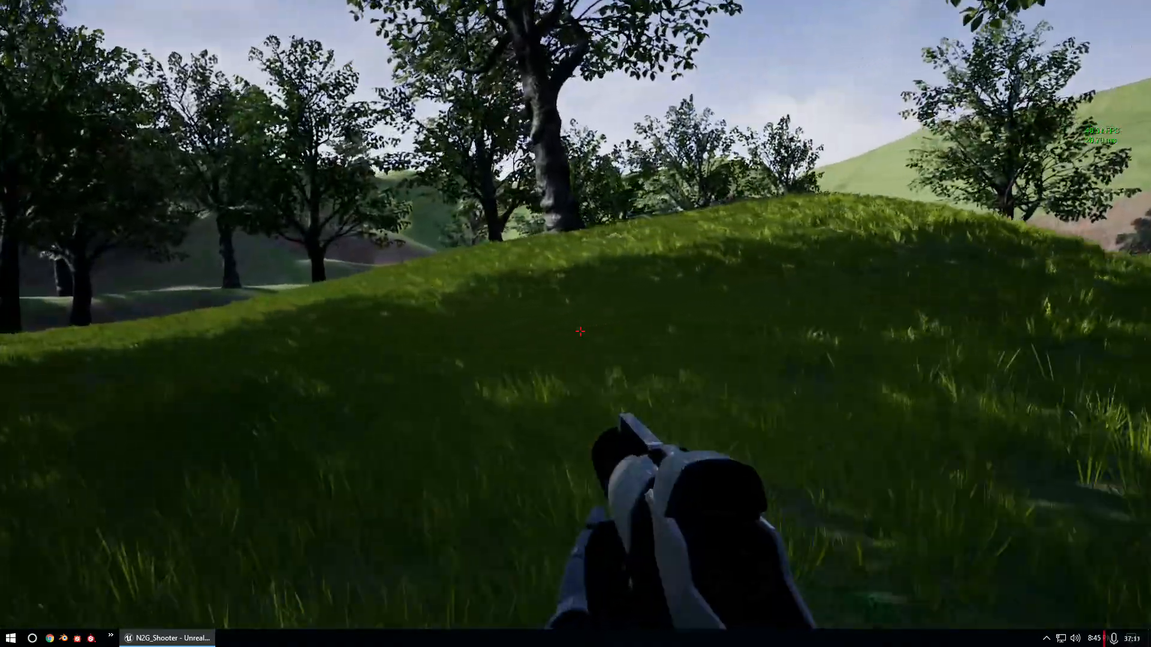
key(w)
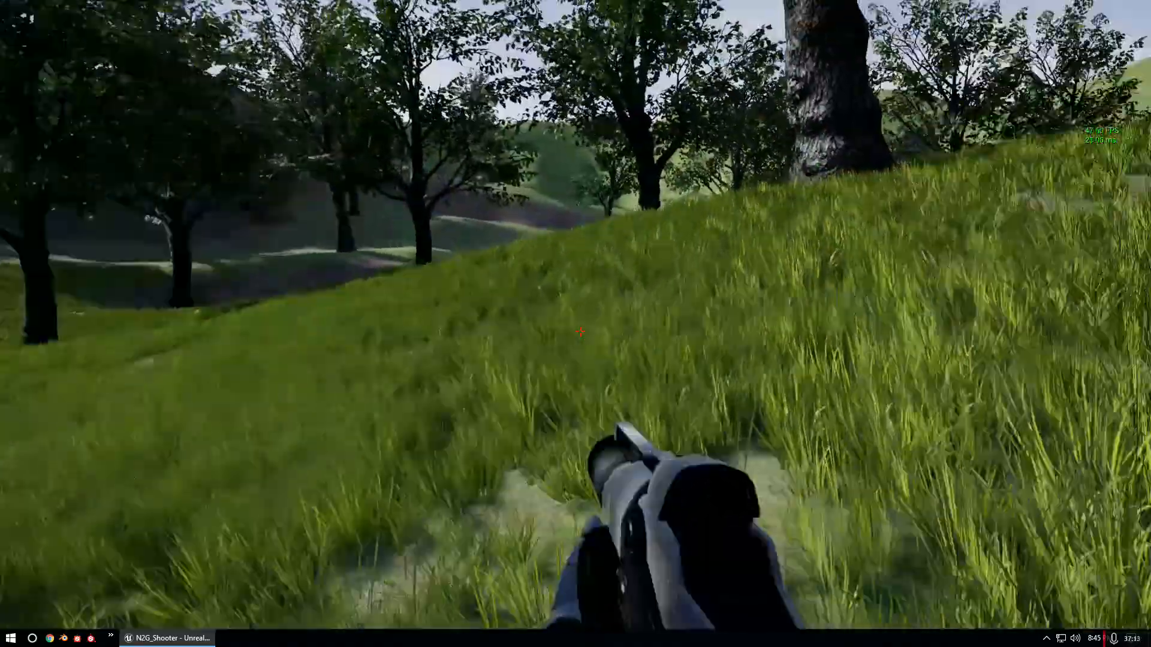
key(w)
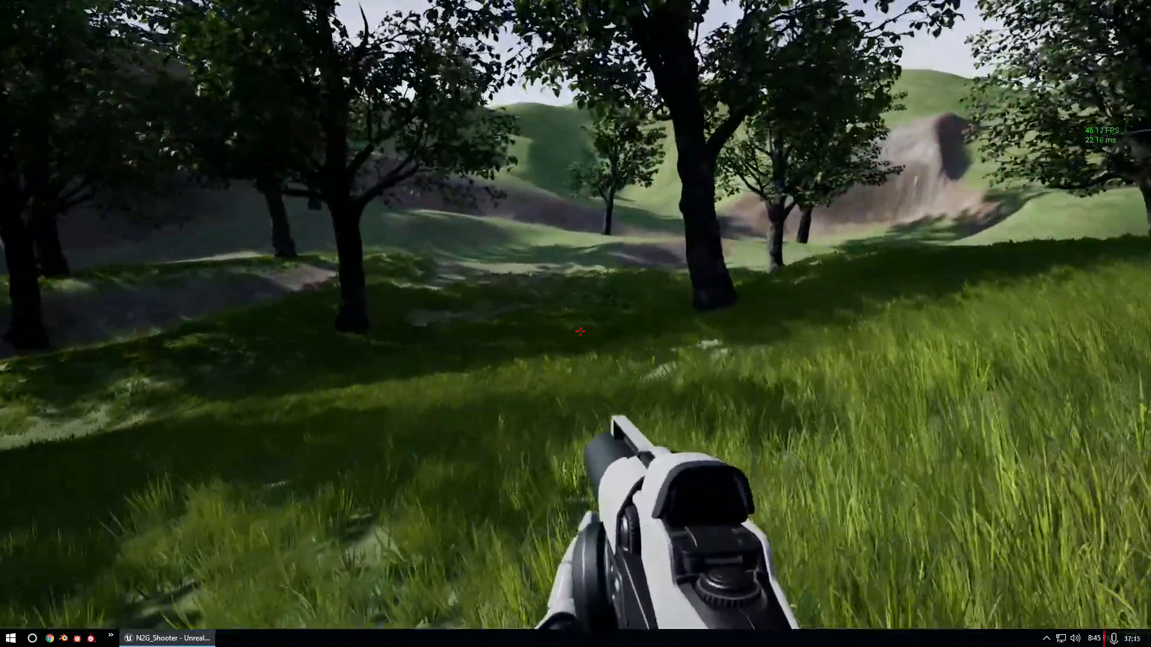
key(w)
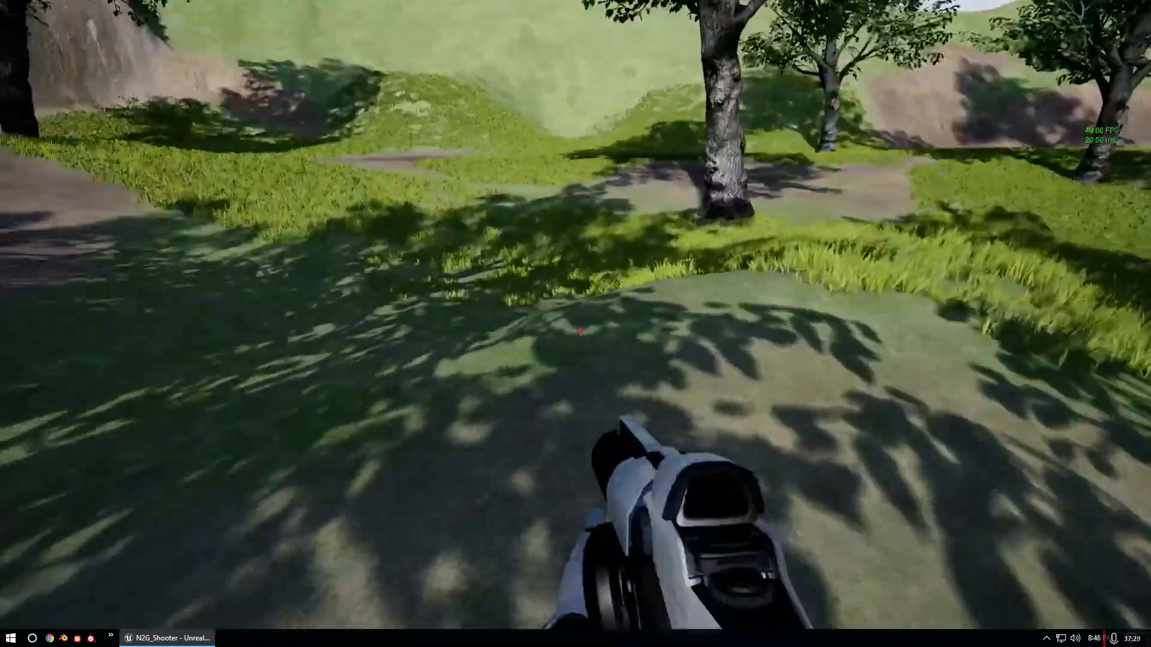
- Walk past the dirt patch up to the large tree trunk, checking the grass, and return to the normal-size editor viewport
key(w)
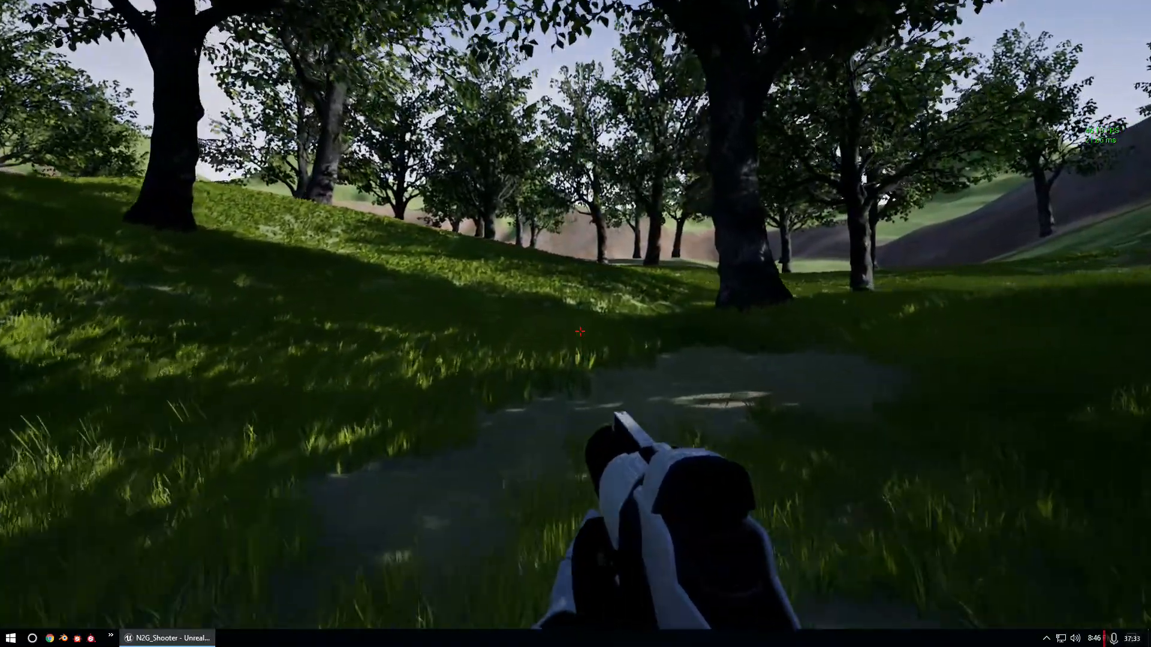
key(w)
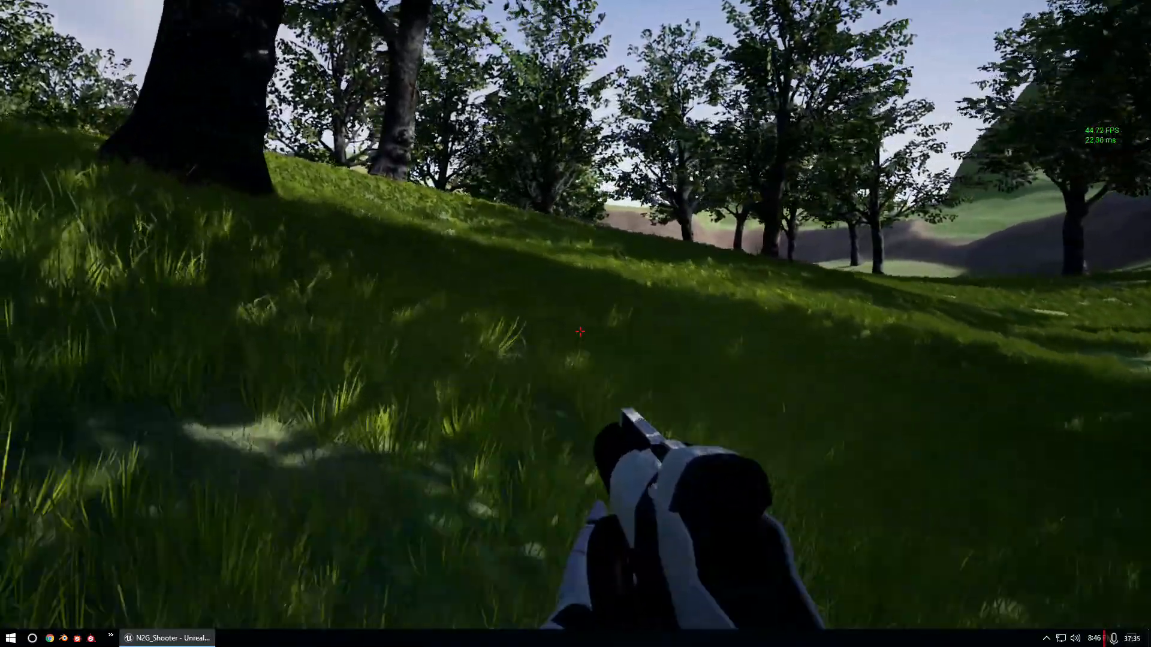
key(w)
key(a)
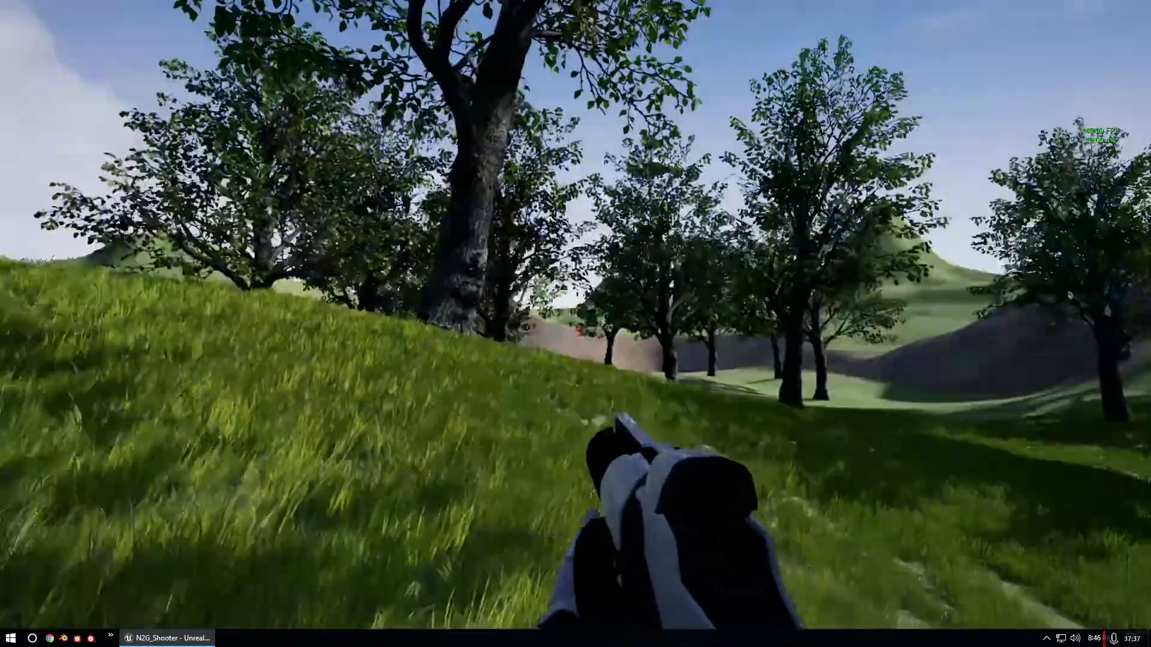
key(w)
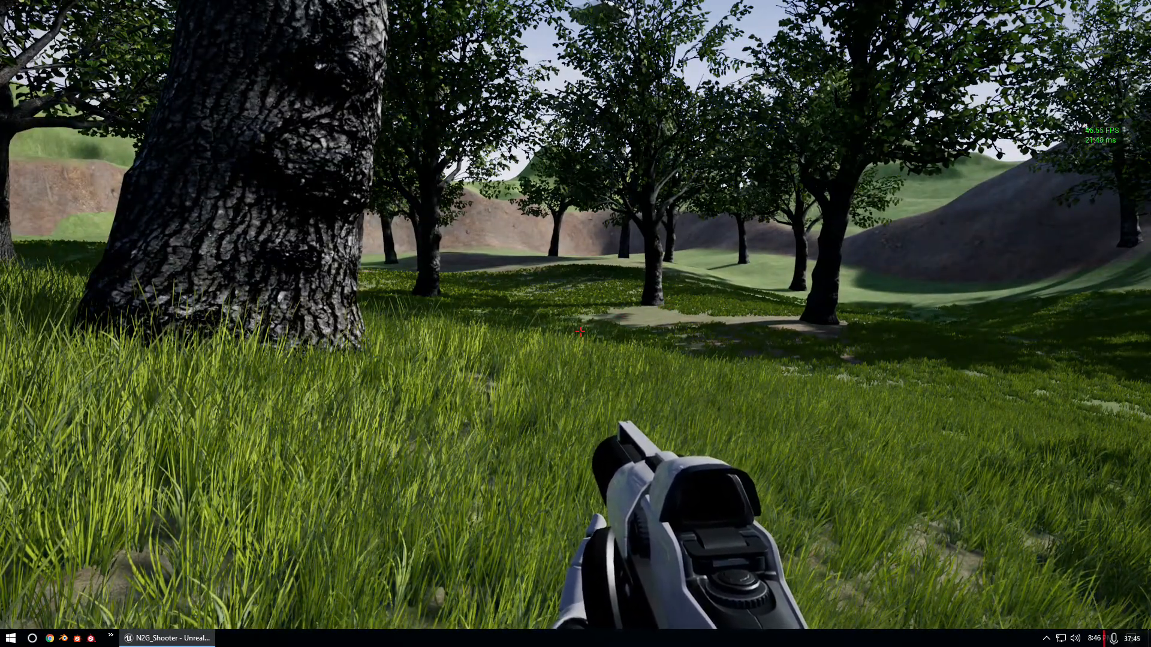
key(Escape)
key(F11)
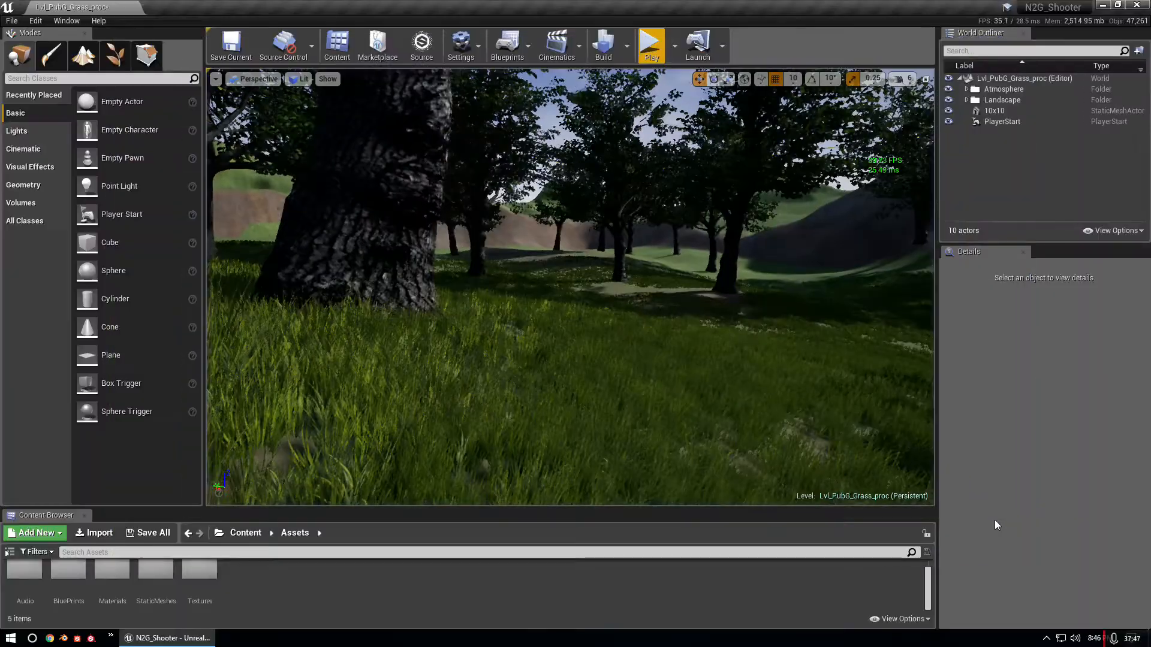